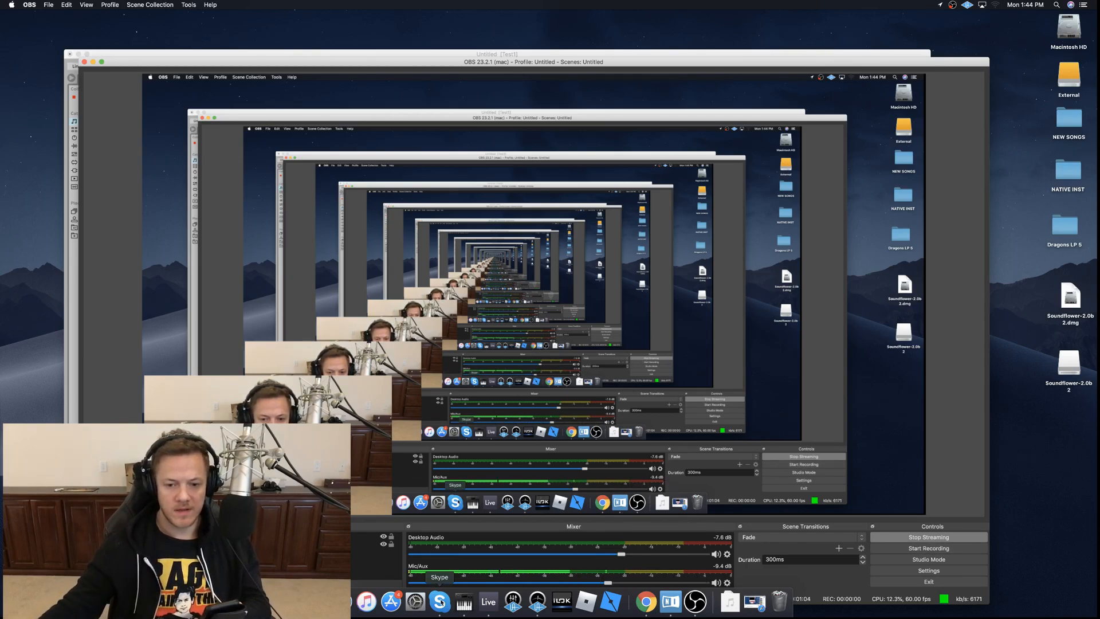
Switch to Ableton Live and delete the existing clips from the 3 Audio and A Snow Pad tracks.
click(485, 601)
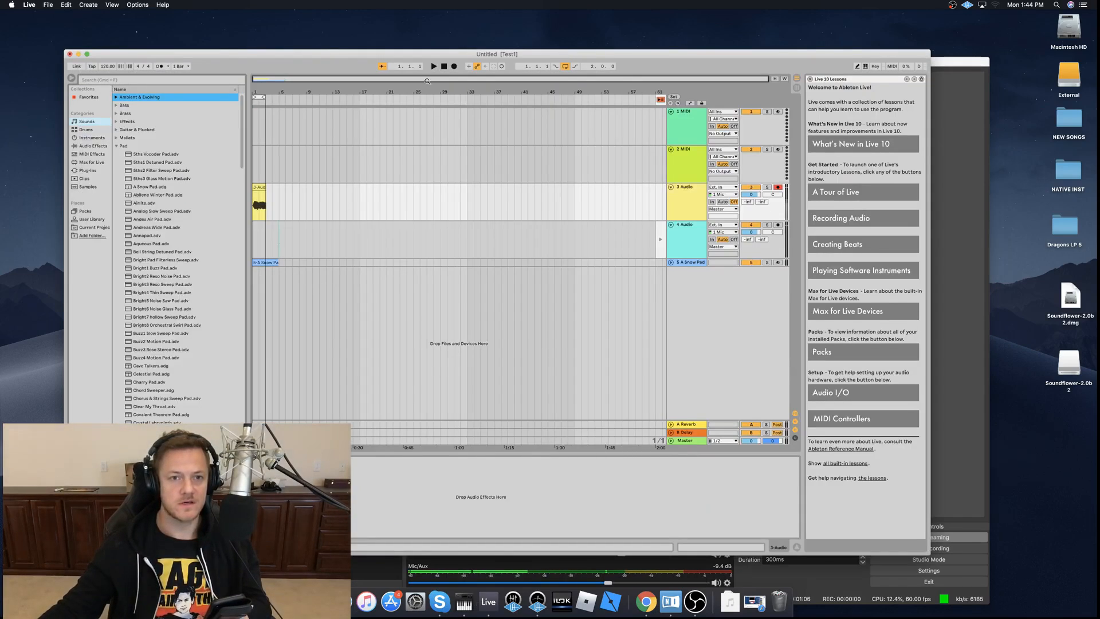
click(260, 188)
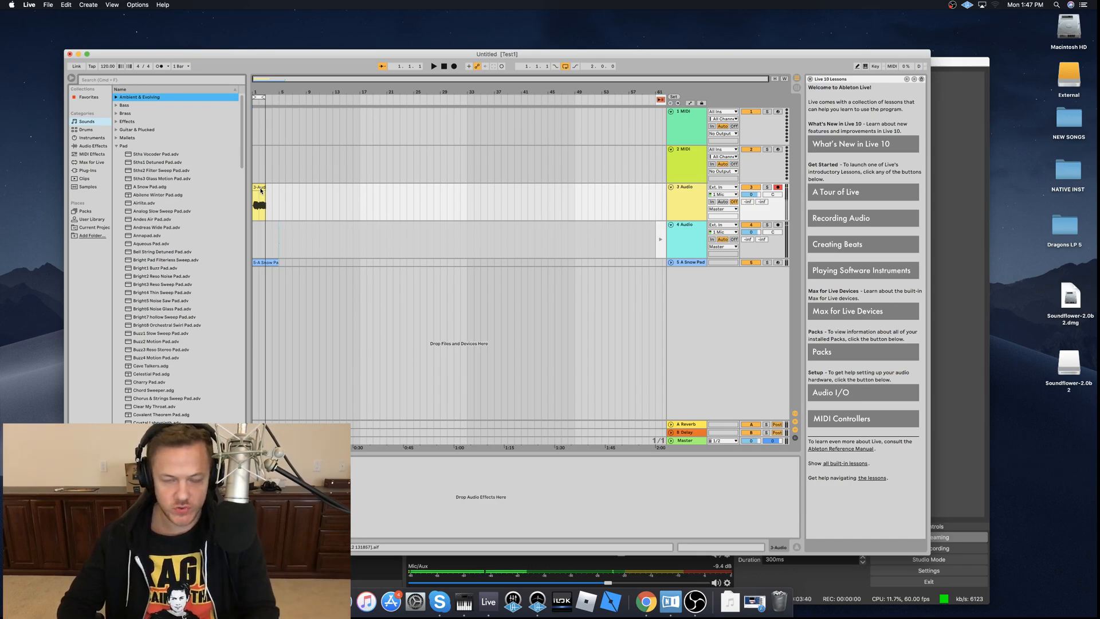
drag(290, 191, 226, 287)
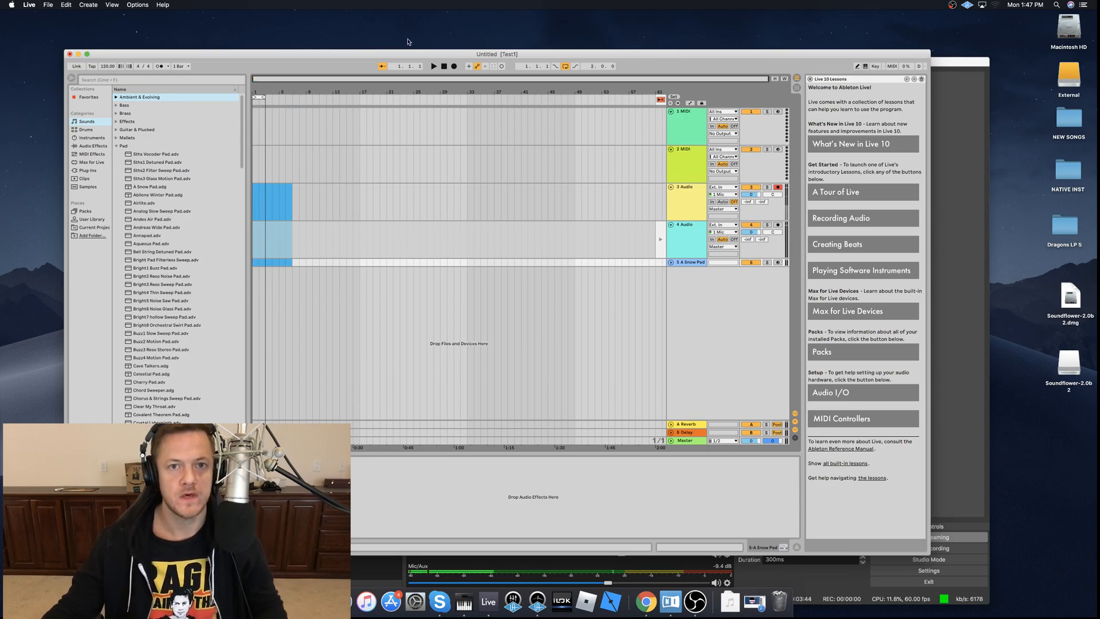
click(445, 67)
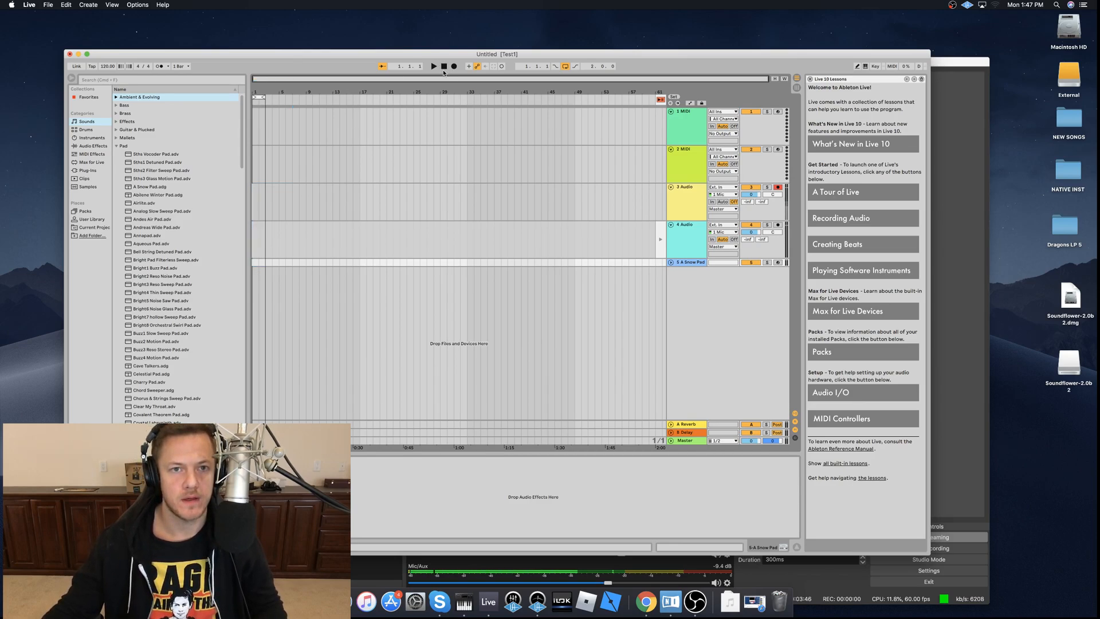
click(46, 5)
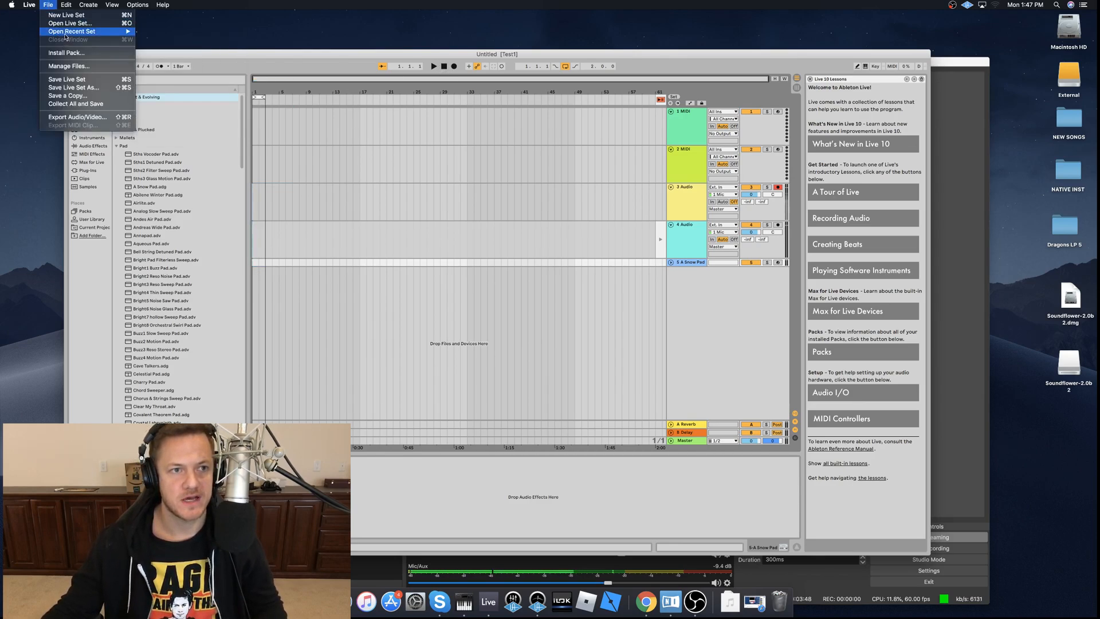
mouse_move(66, 36)
click(48, 5)
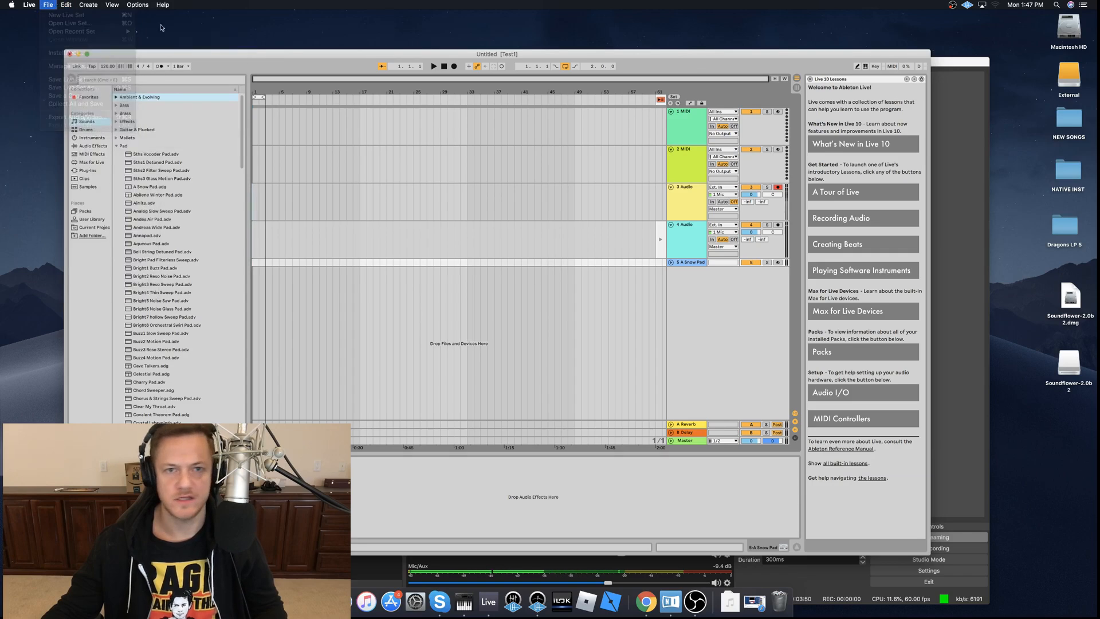
click(948, 60)
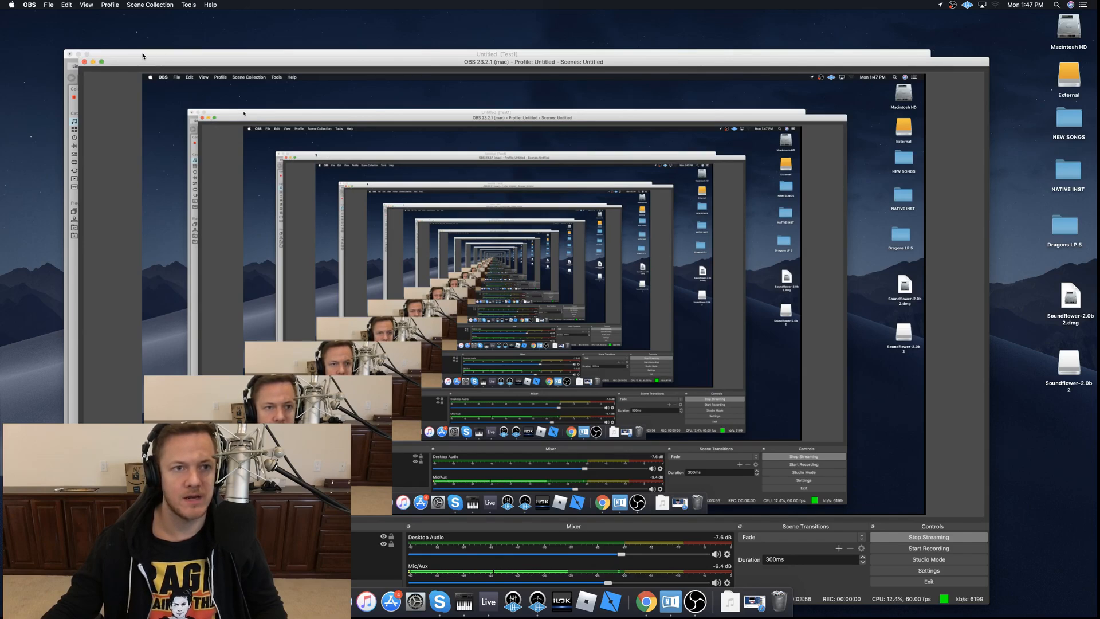
click(93, 62)
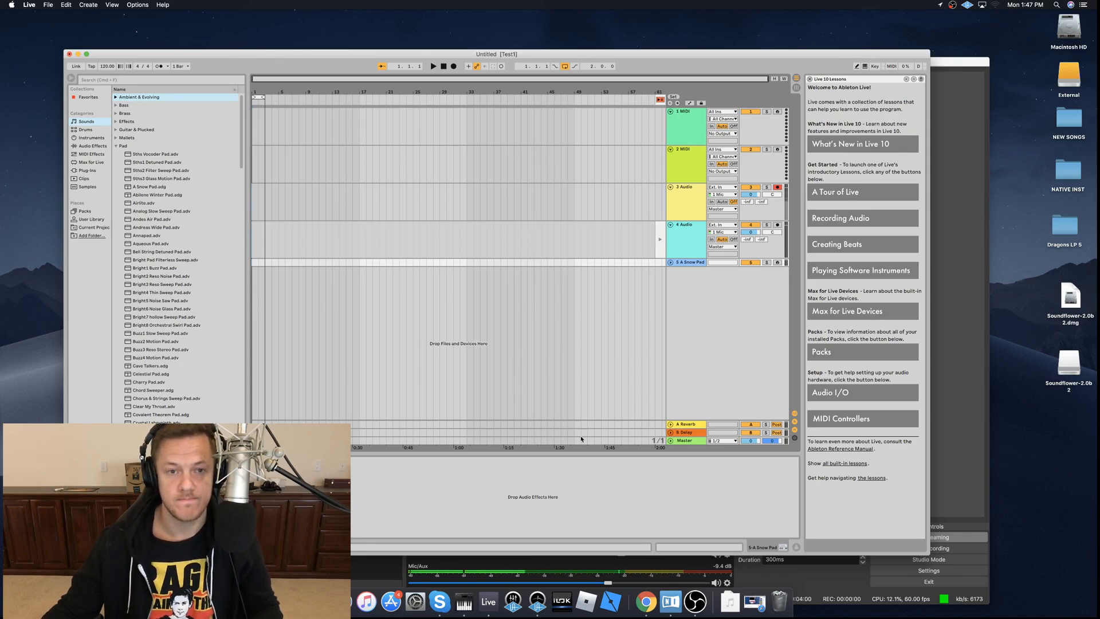
Extend the arrangement loop from bar 1 to a length of about 51 bars and return the playhead to the start.
click(260, 97)
drag(263, 97, 593, 97)
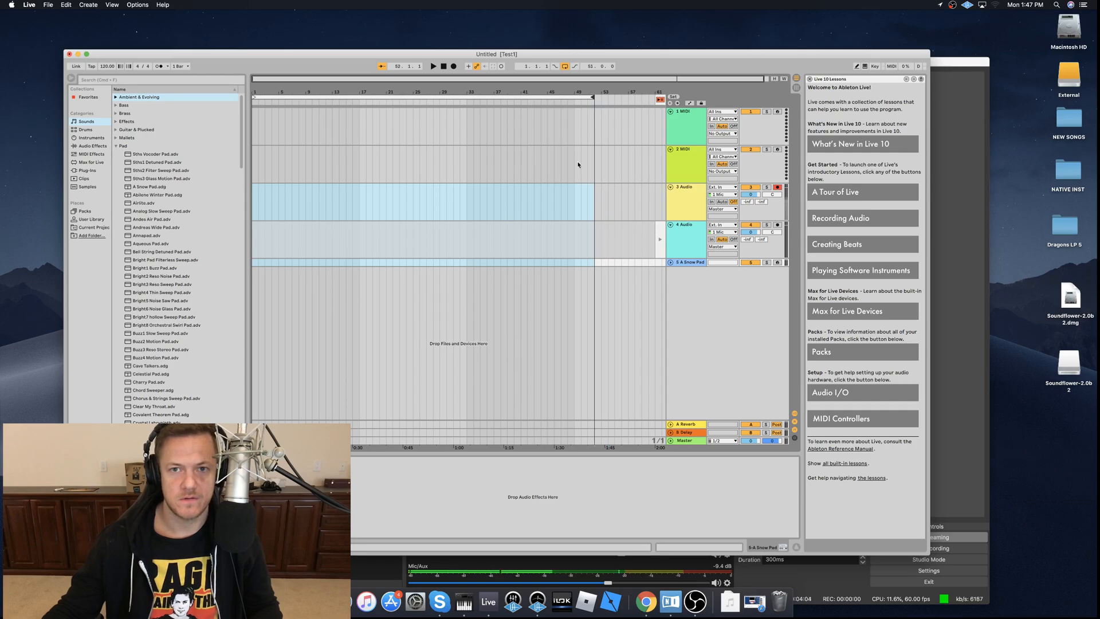
click(607, 157)
click(444, 67)
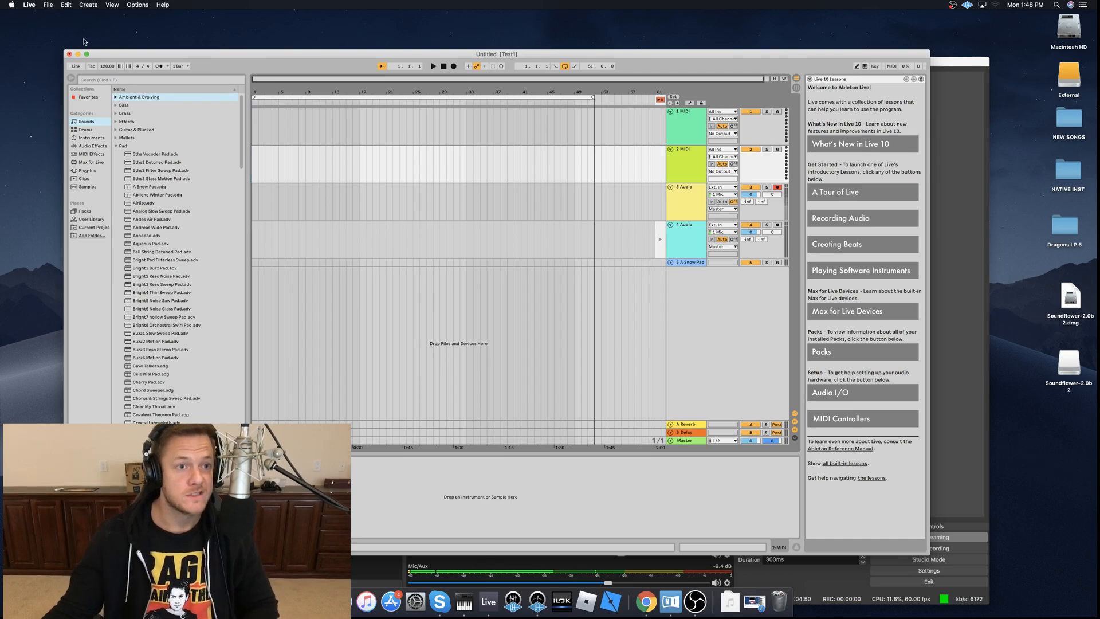
Collapse the Pad sounds folder and delete every track except 1 MIDI.
click(117, 148)
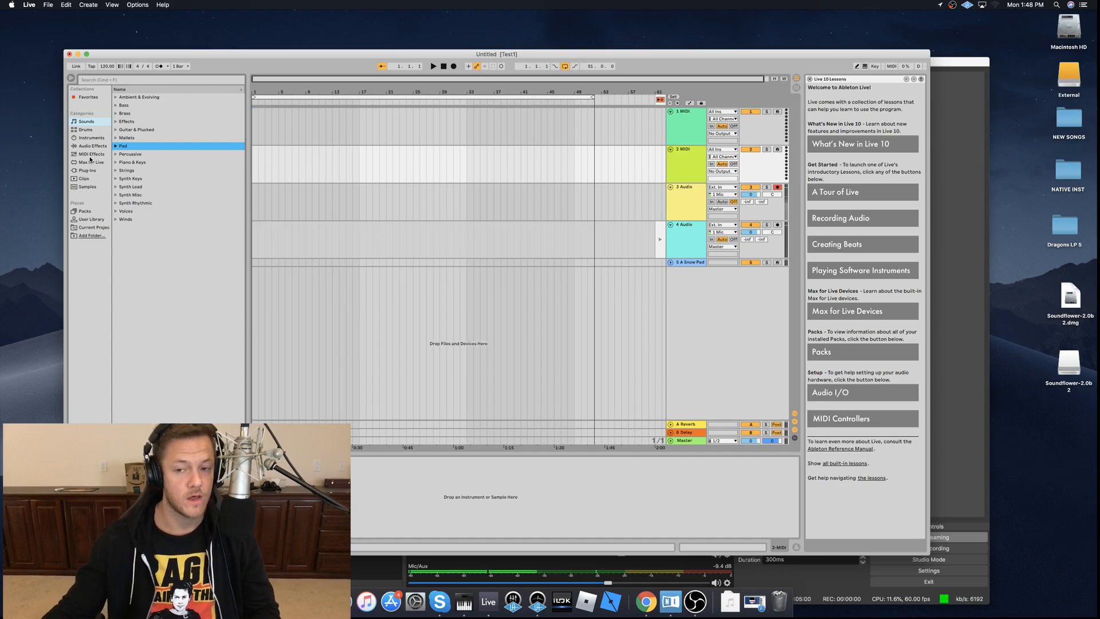
click(683, 117)
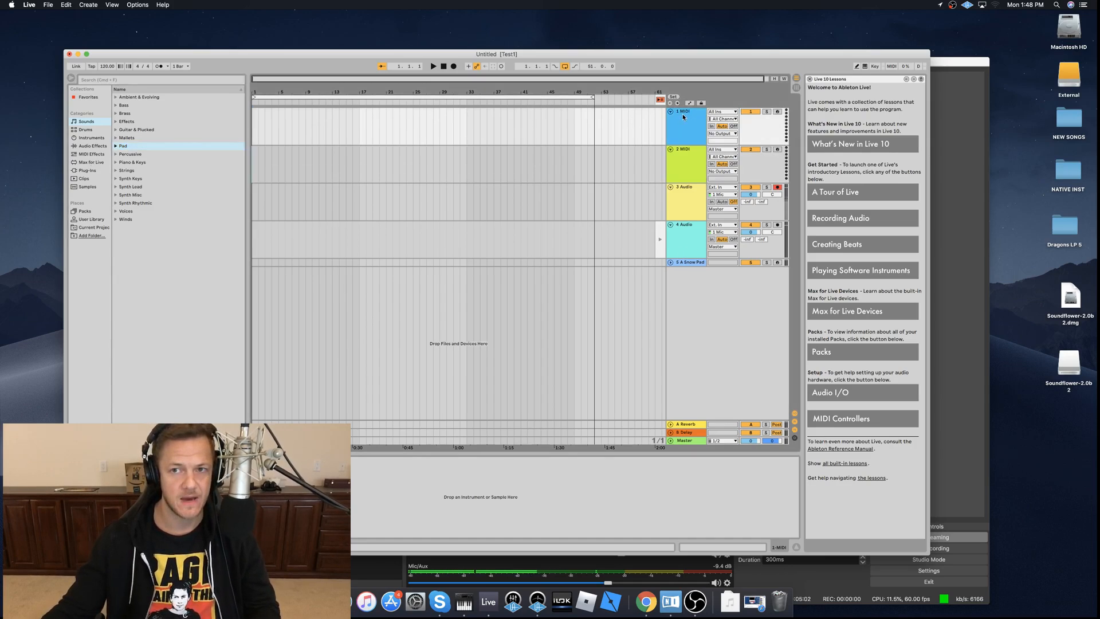
click(688, 226)
key(Delete)
key(Delete)
key(Delete)
key(Delete)
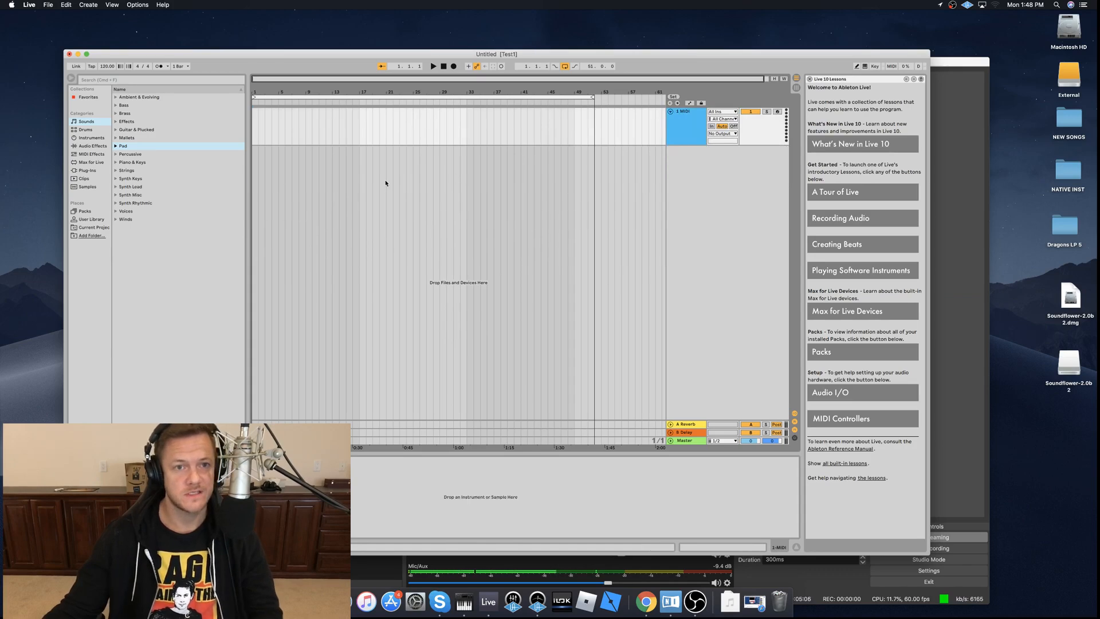
List the available Audio Units plug-ins in the browser.
click(88, 171)
click(116, 113)
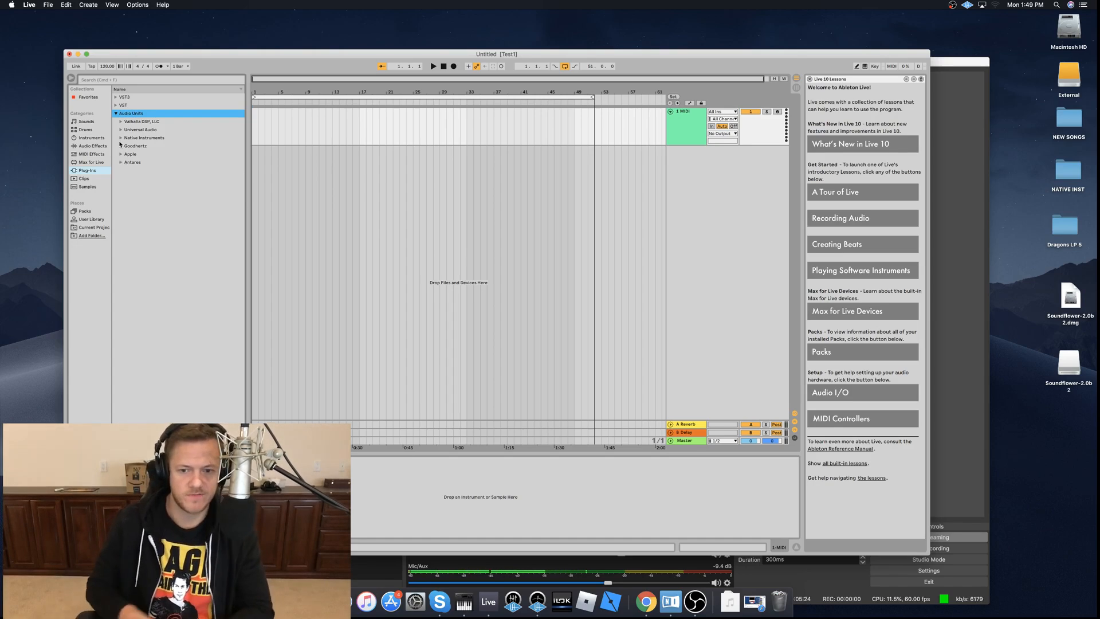
Switch to OBS and raise the Mic/Aux level to -0.8 dB and the Desktop Audio level to -3.4 dB.
click(607, 583)
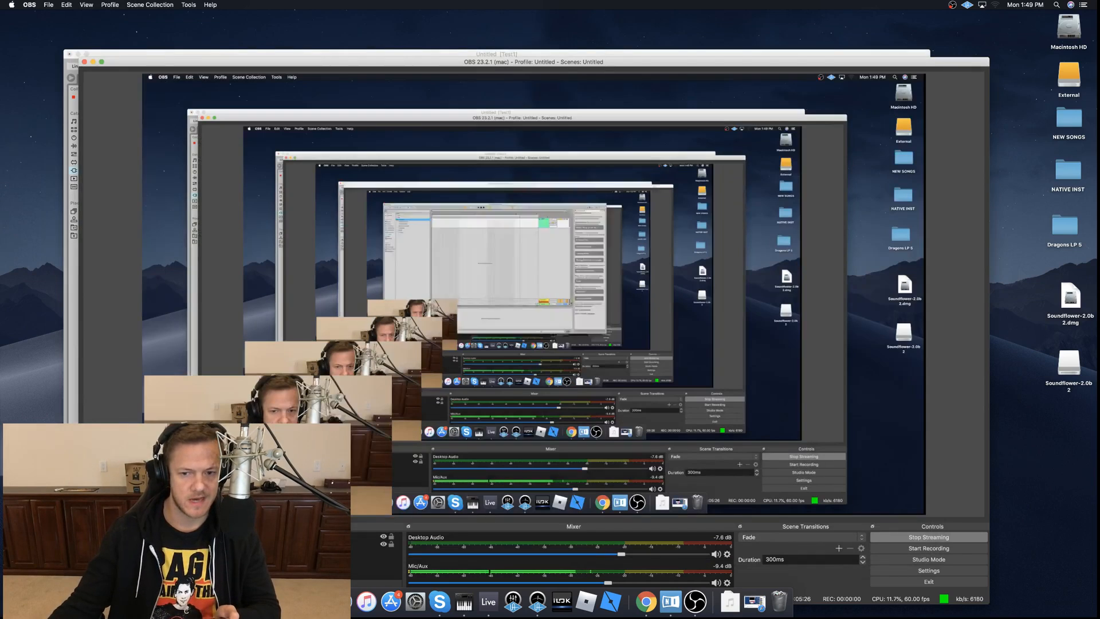
drag(607, 583, 663, 583)
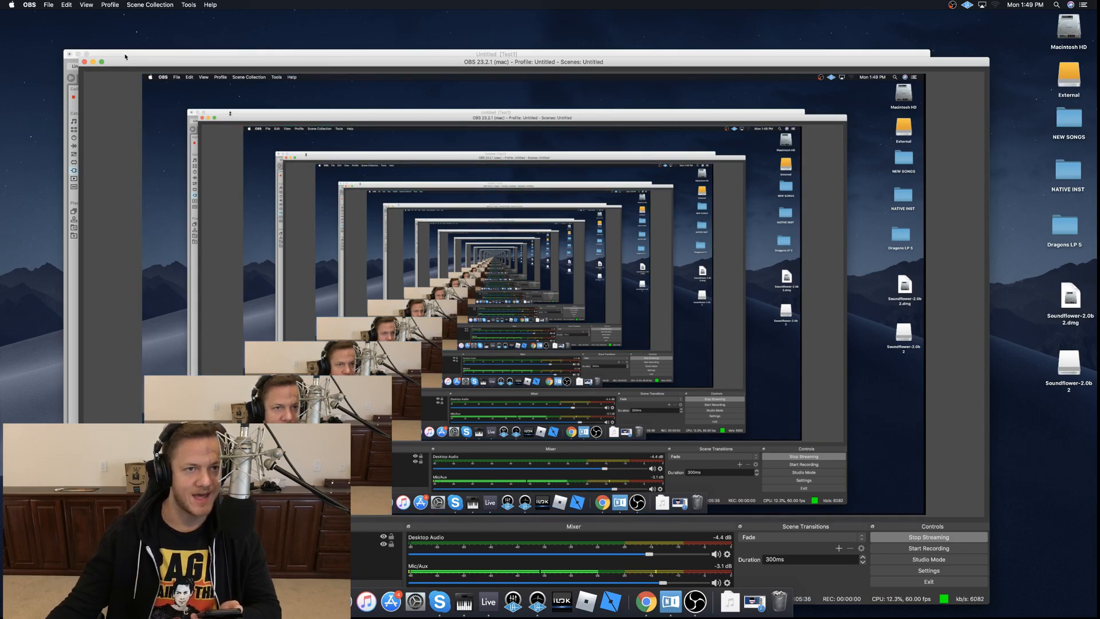
click(415, 54)
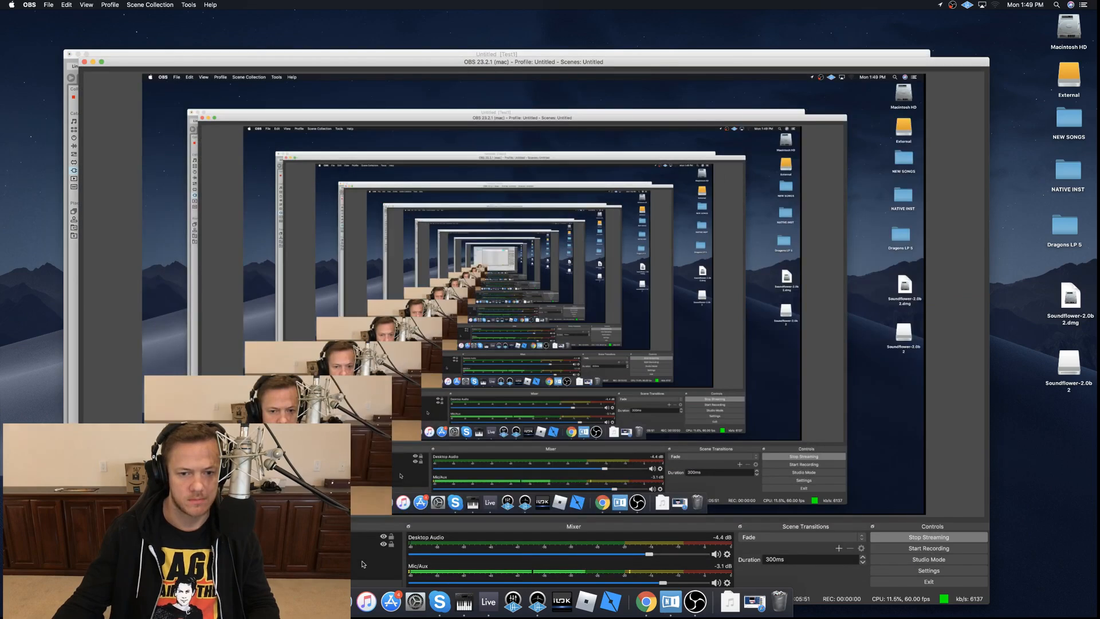
click(621, 585)
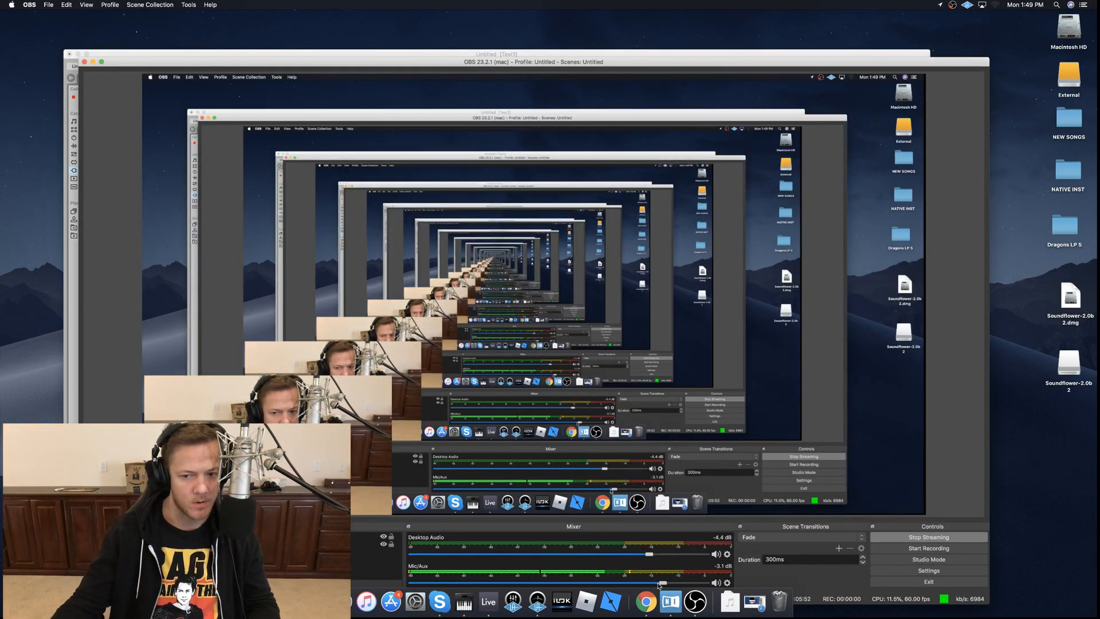
drag(663, 583, 690, 583)
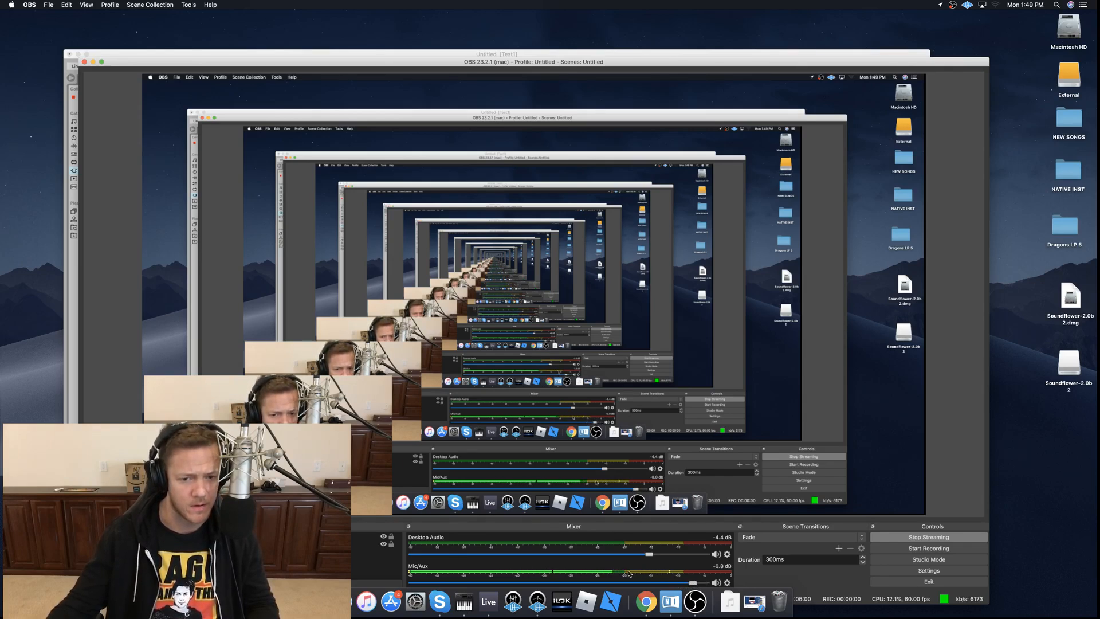
drag(649, 556, 659, 554)
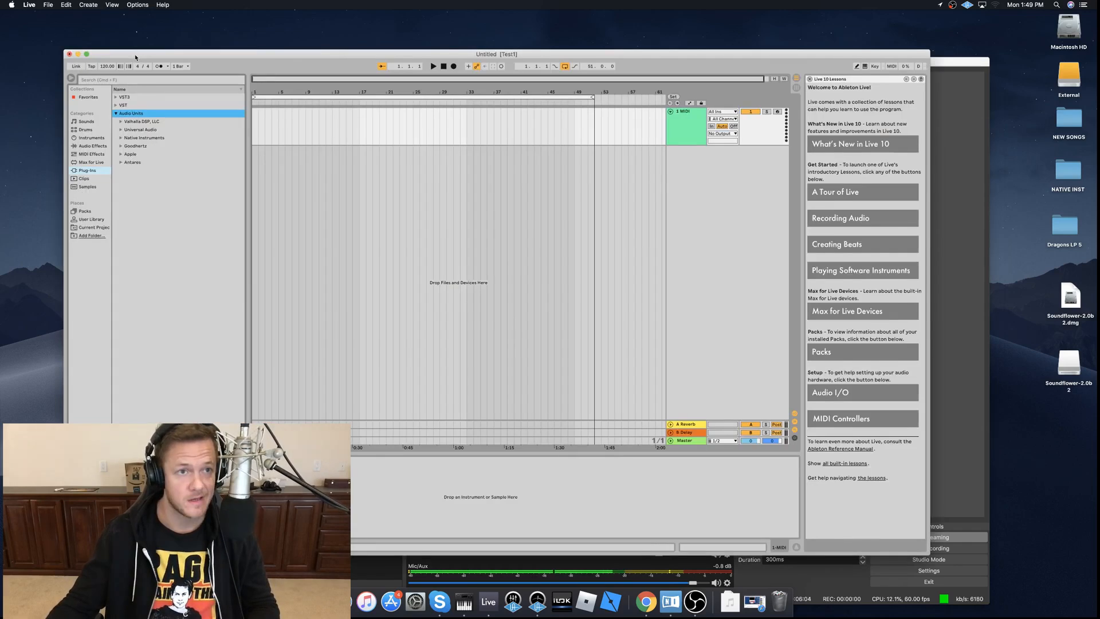
Switch back to Ableton Live and load the Native Instruments Kontakt plug-in onto a new track.
click(134, 55)
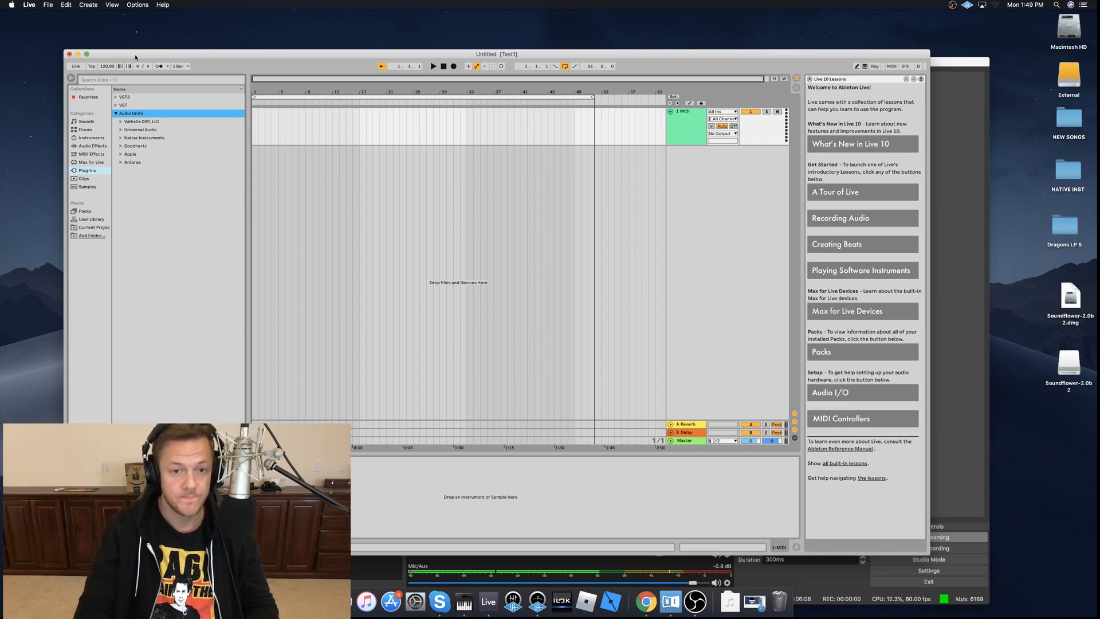
click(120, 139)
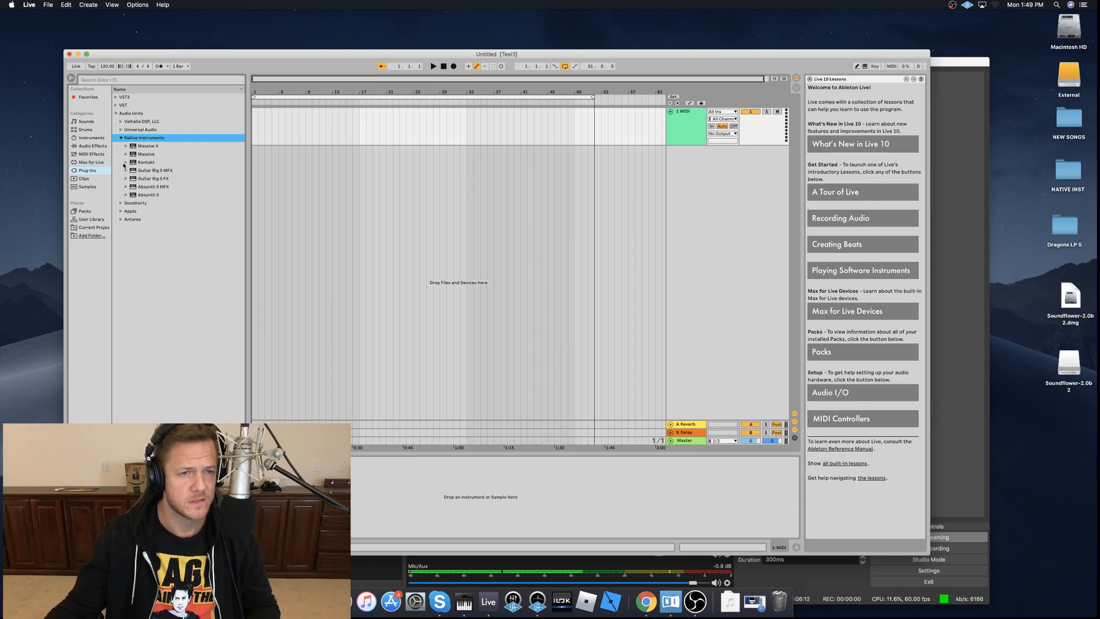
click(127, 163)
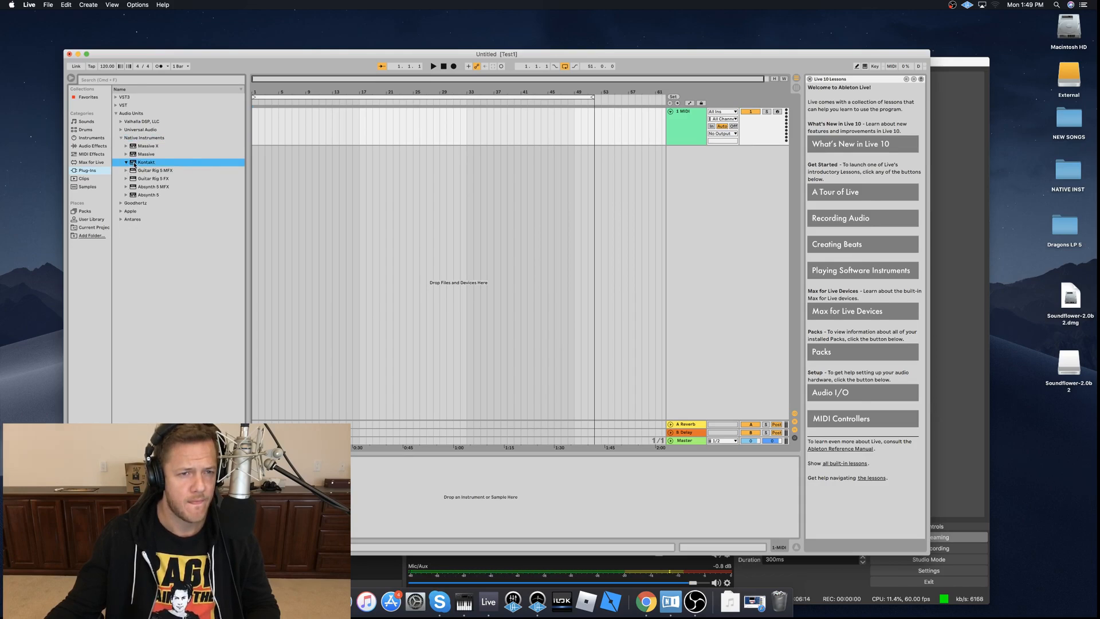
drag(336, 156, 336, 160)
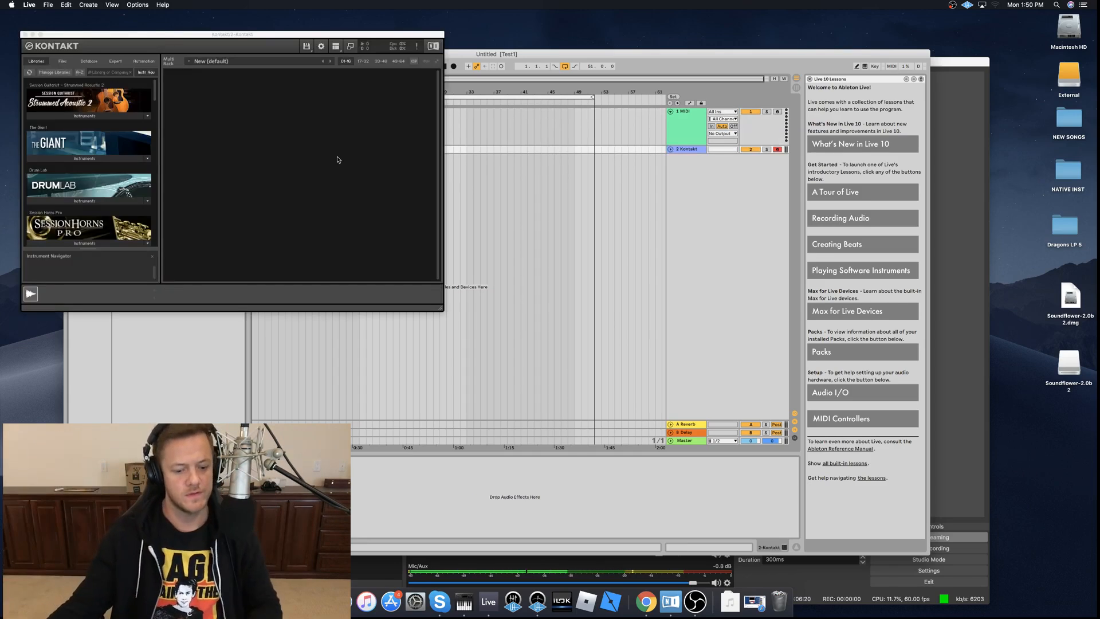
Load Drum Lab.nki from the Drum Lab library in Kontakt and start playing its groove.
click(79, 204)
click(79, 204)
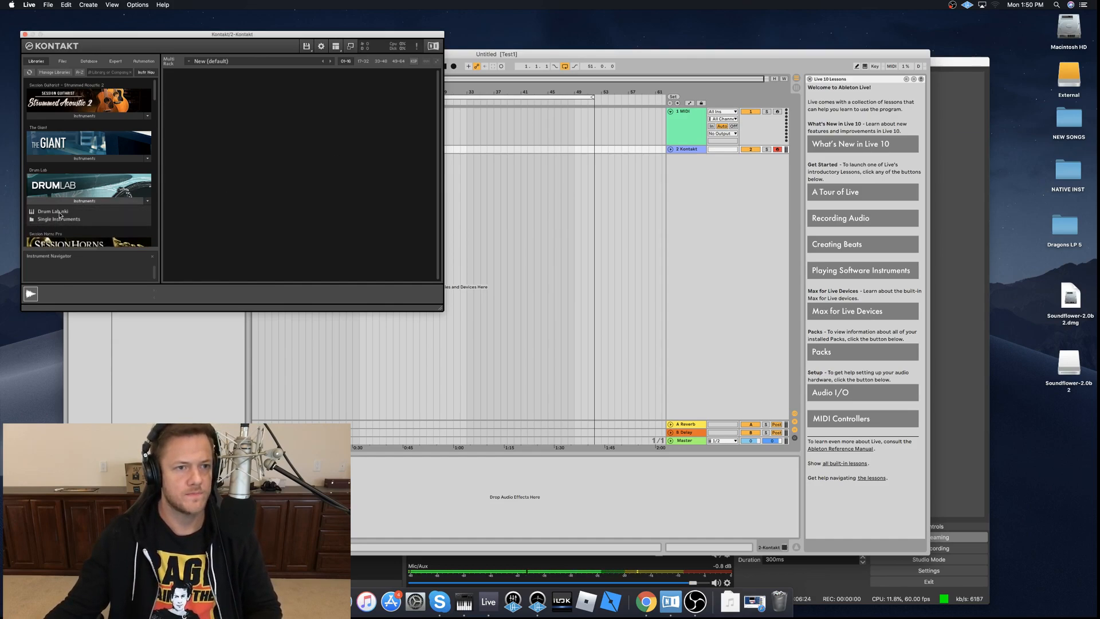
double_click(60, 213)
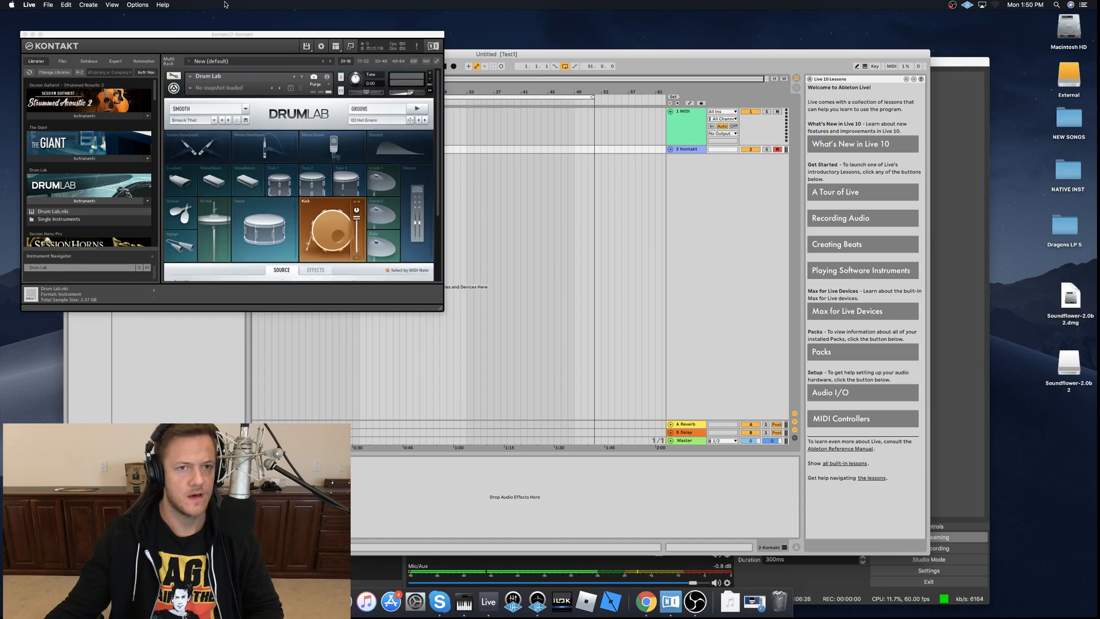
drag(240, 38, 436, 96)
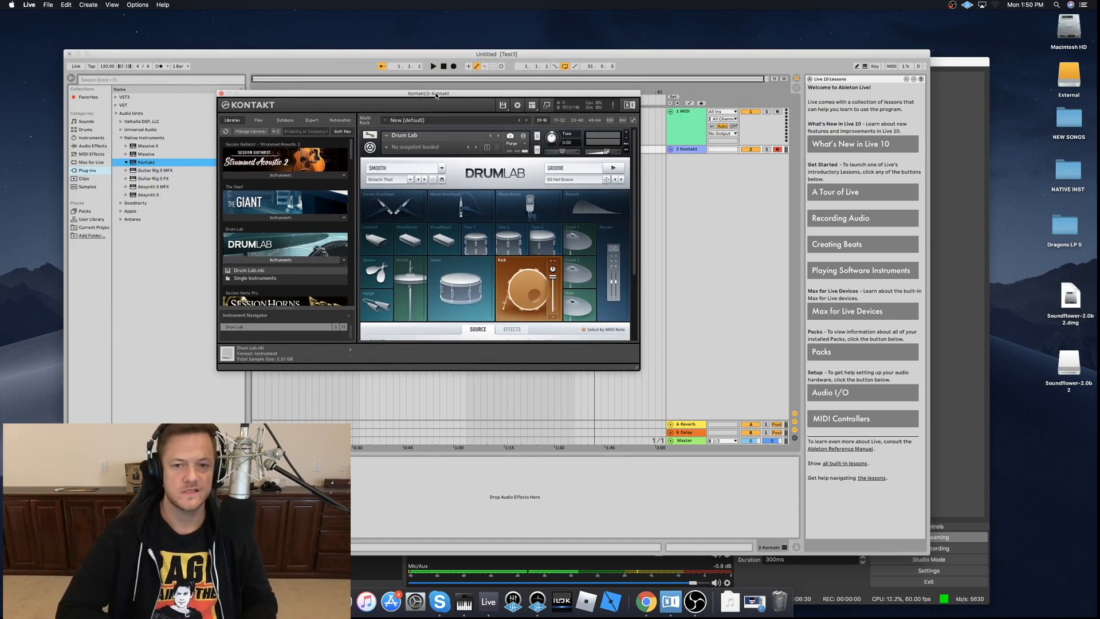
click(438, 170)
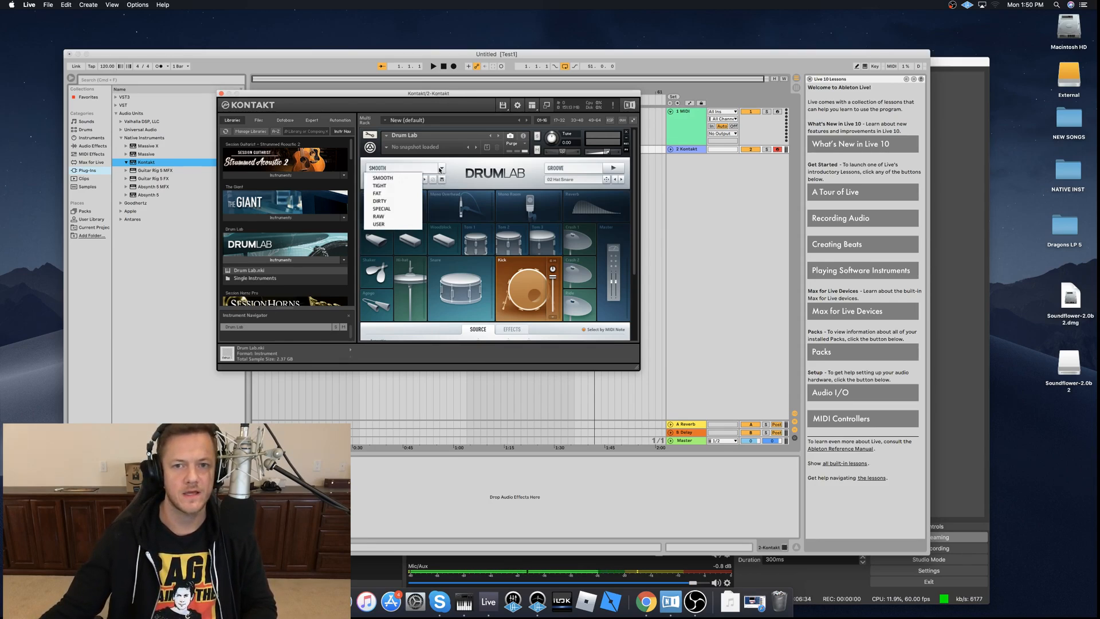
click(611, 168)
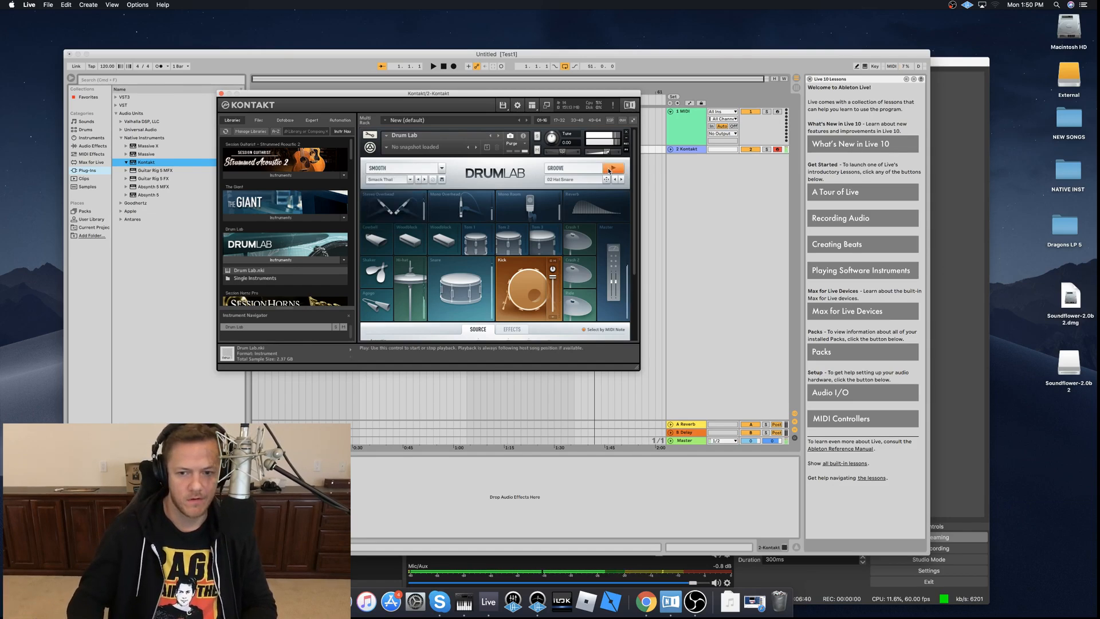
Switch to OBS and lower the Desktop Audio level to -11.0 dB and the Mic/Aux level to -1.7 dB.
click(774, 583)
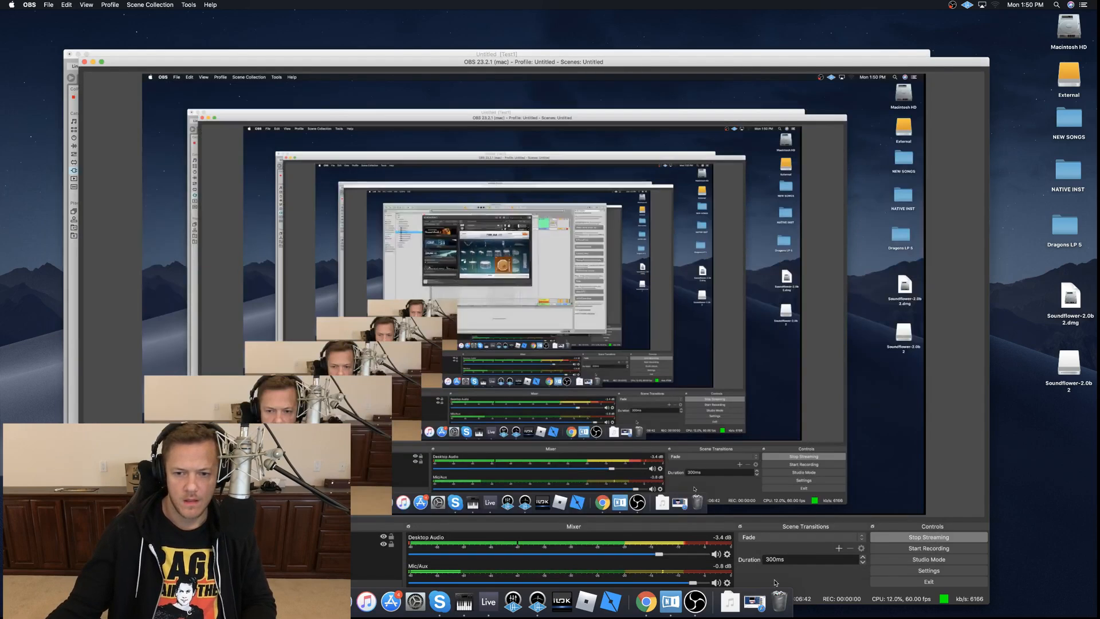
drag(659, 554, 641, 555)
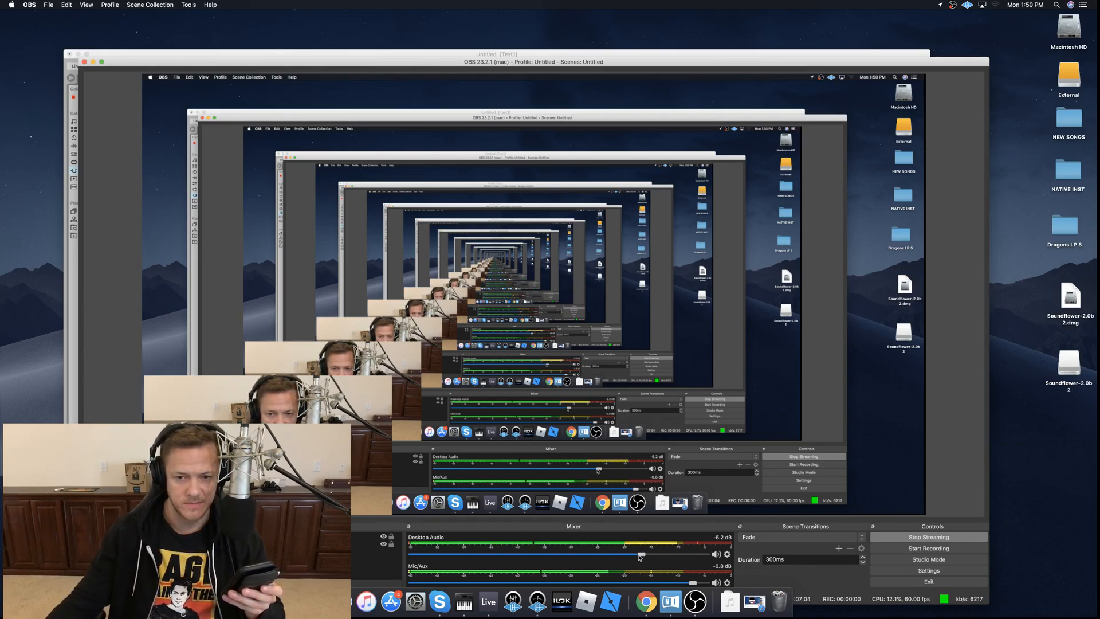
drag(644, 558, 613, 559)
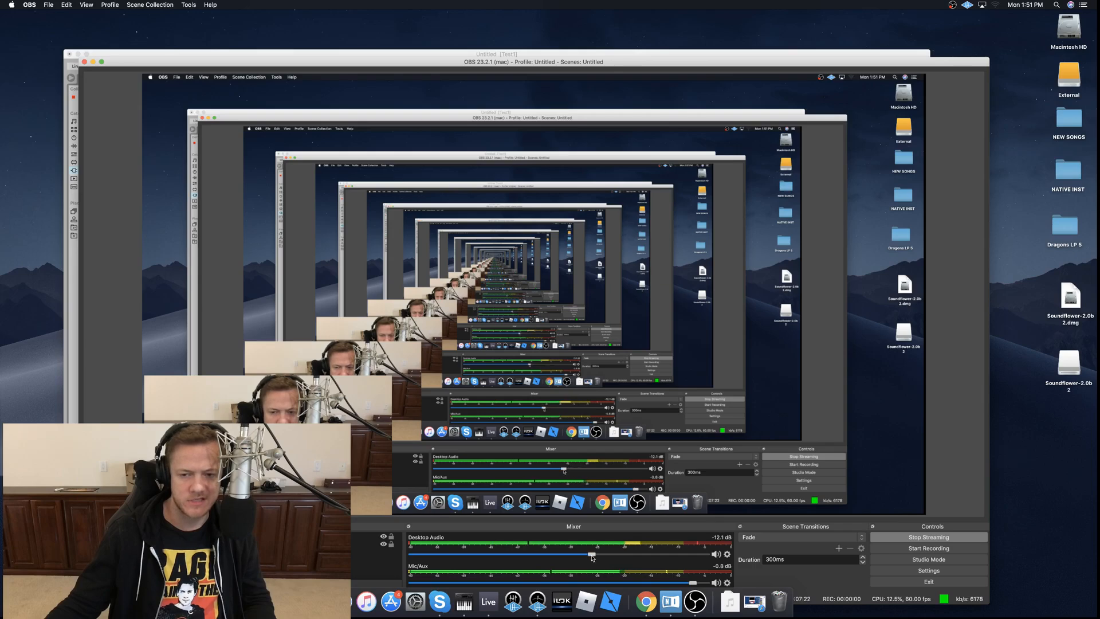
drag(592, 557, 582, 559)
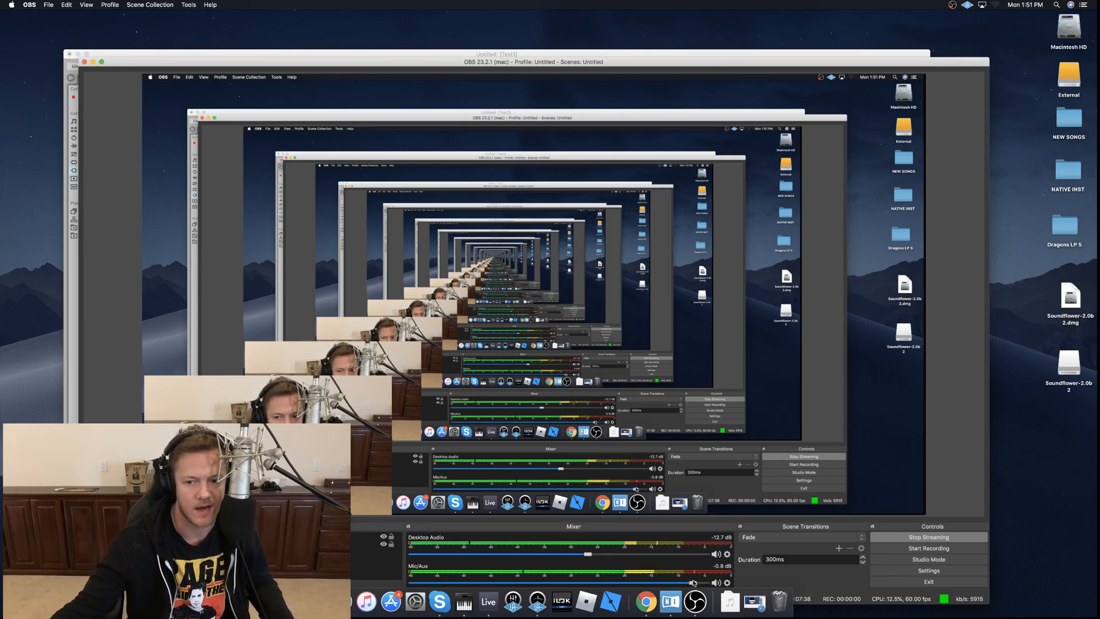
drag(693, 583, 680, 583)
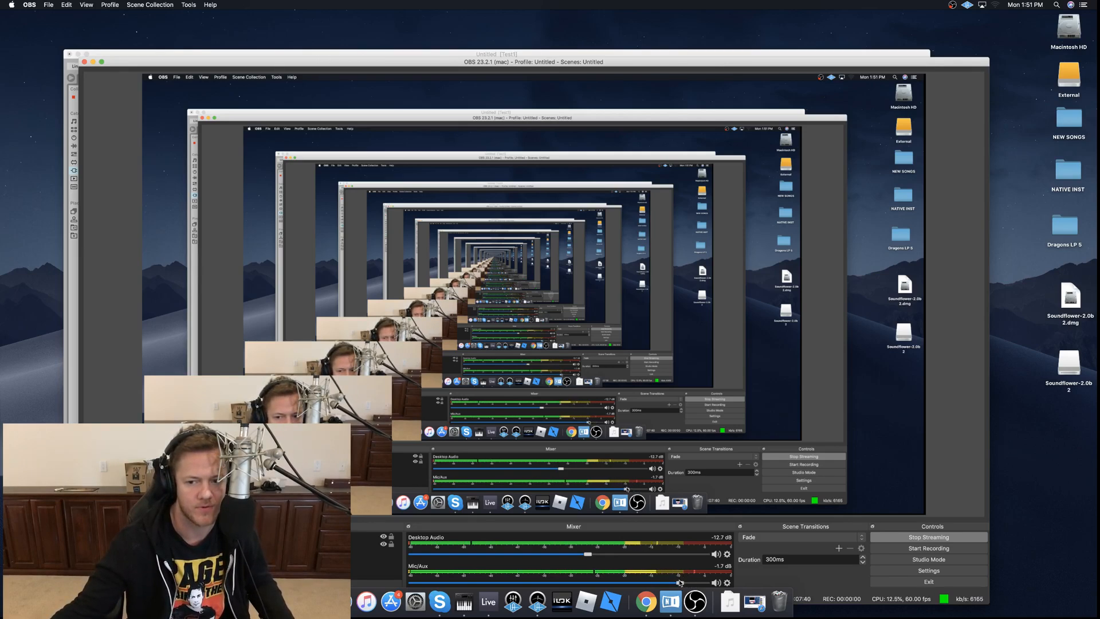
drag(588, 555, 598, 555)
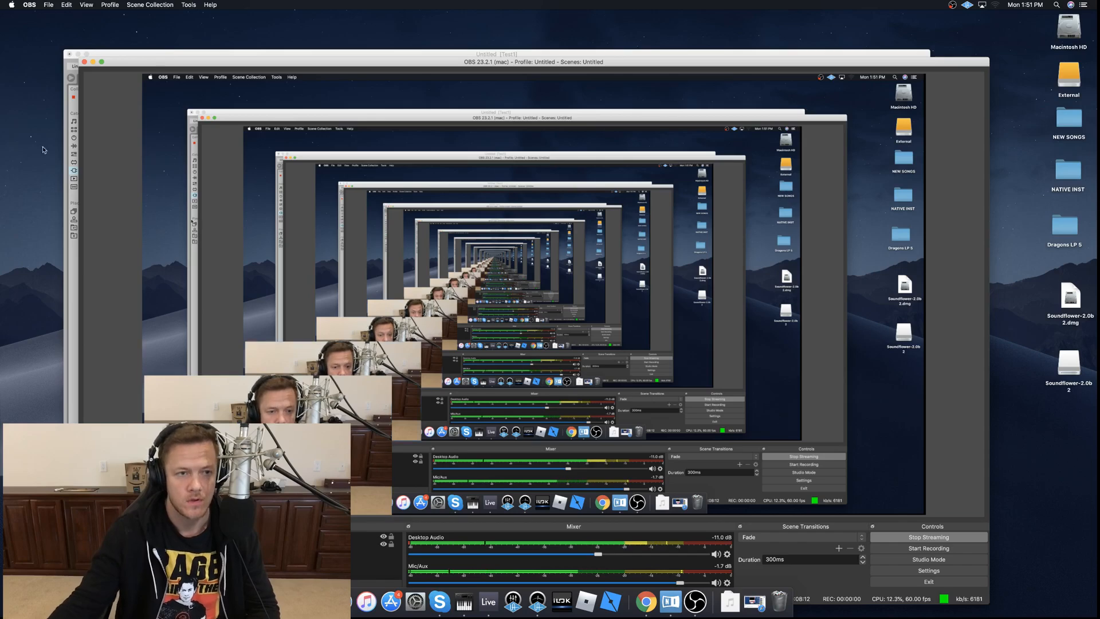
Switch back to Ableton Live and, with the groove stopped, load the Rough preset from Drum Lab's Dirty bank.
click(146, 55)
click(613, 168)
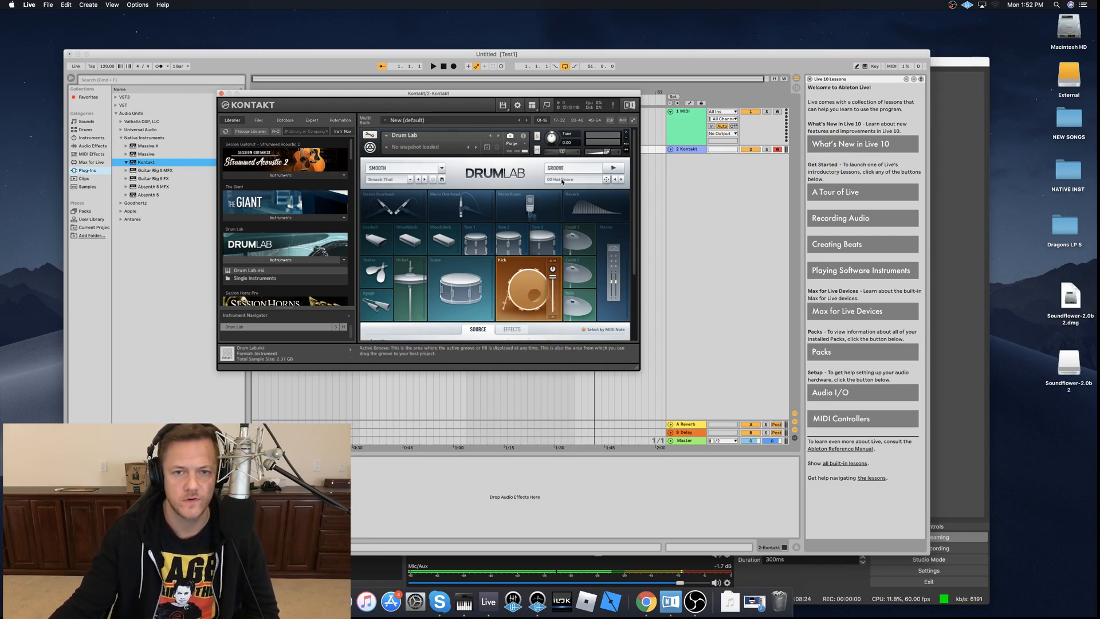
click(390, 168)
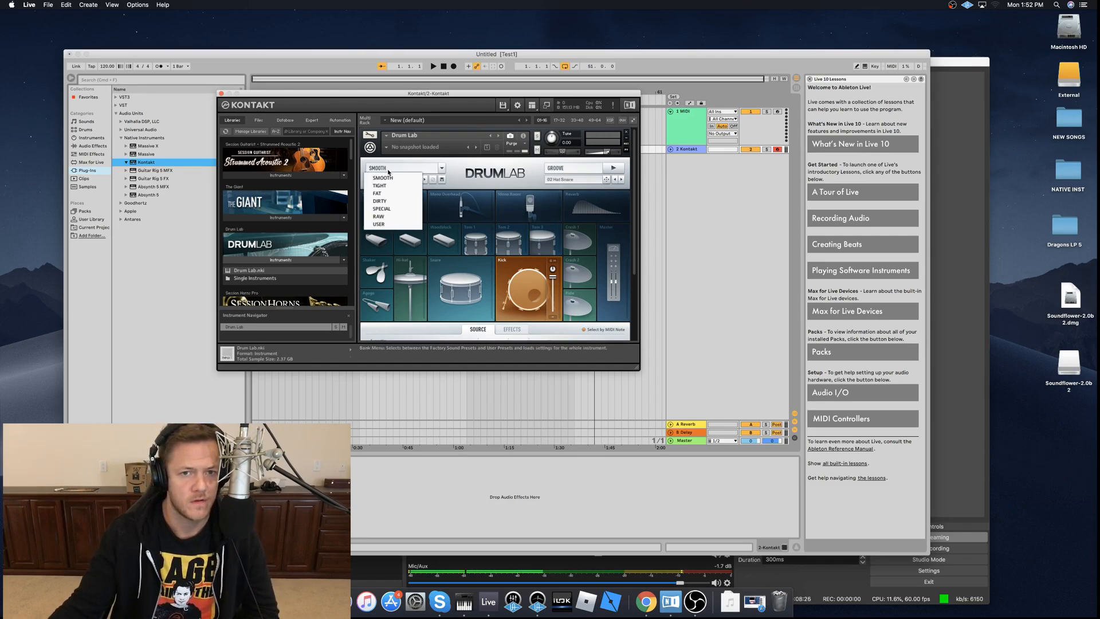
click(390, 201)
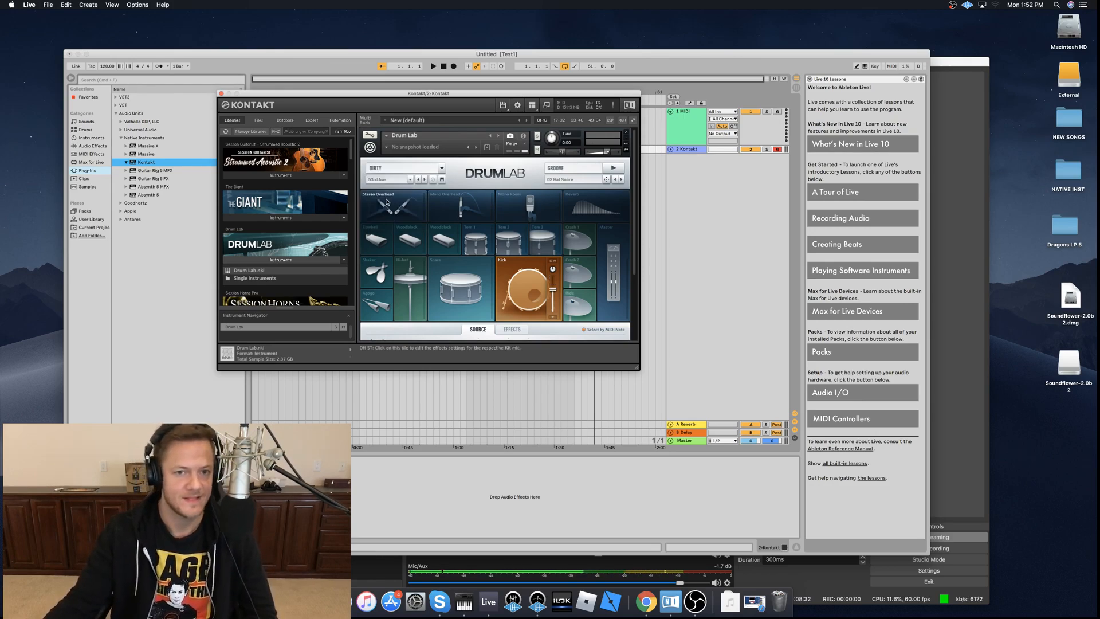
click(410, 179)
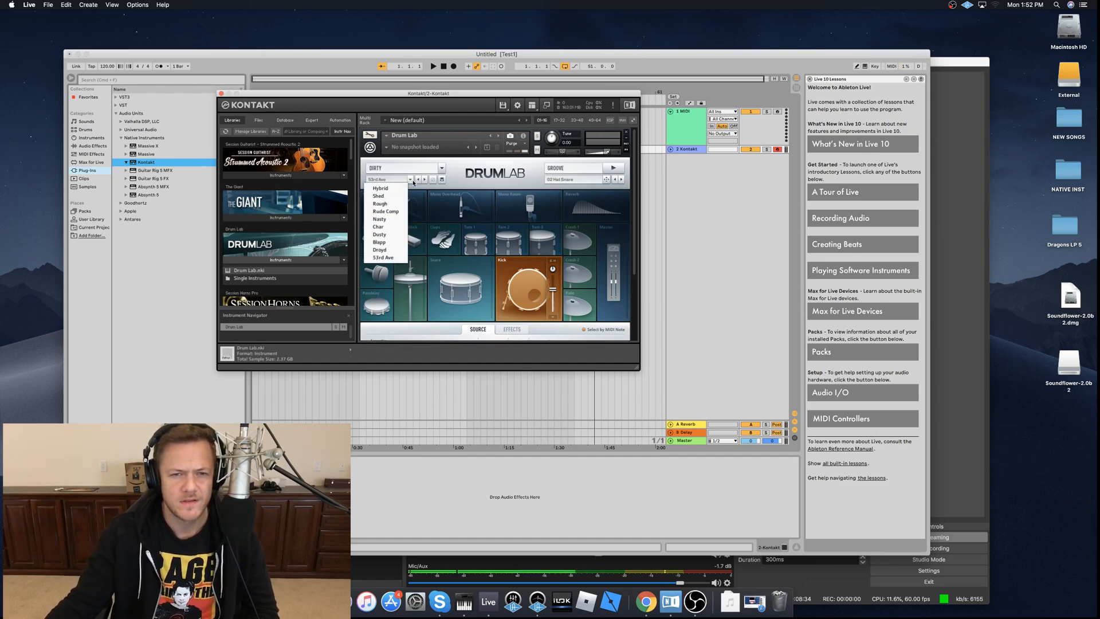
click(381, 203)
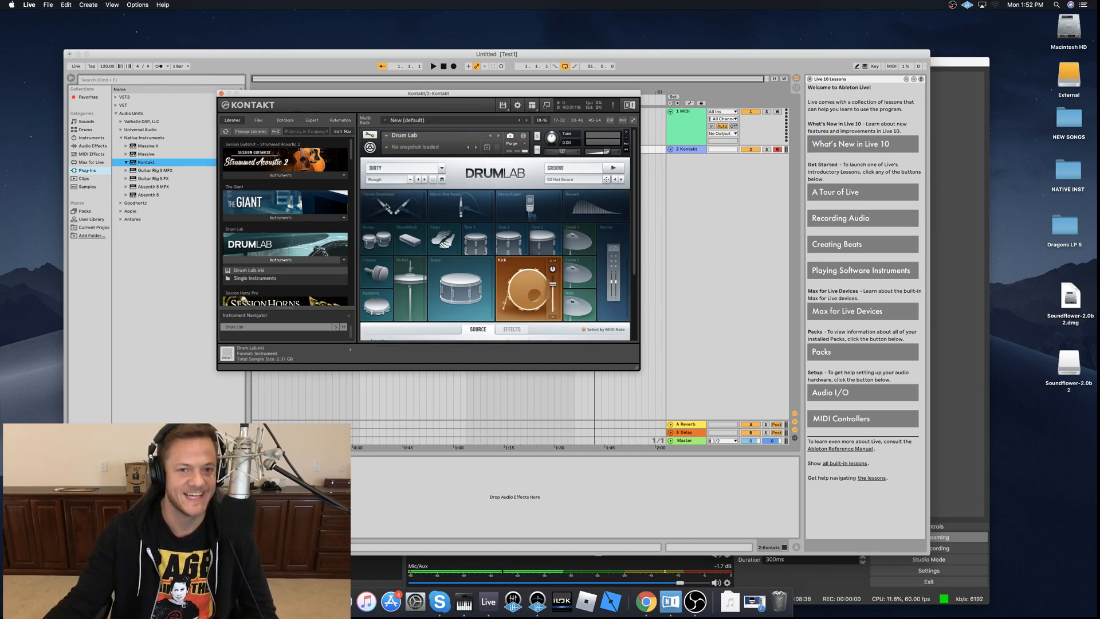
Play the Drum Lab groove and step forward through its variations to 08 Hat Snare.
click(622, 180)
click(622, 180)
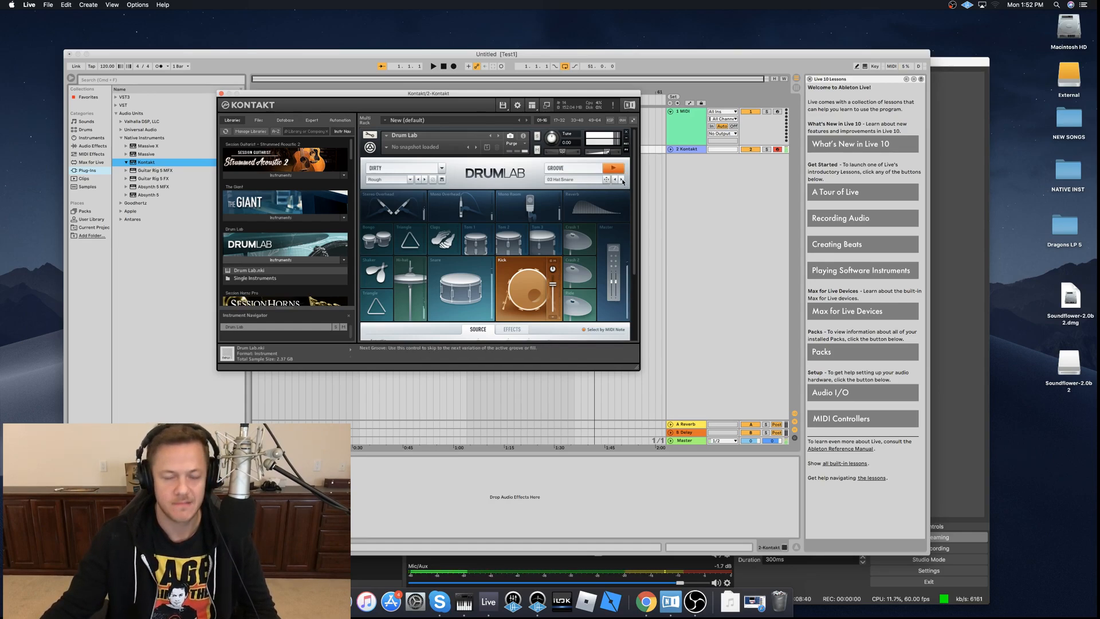
click(622, 180)
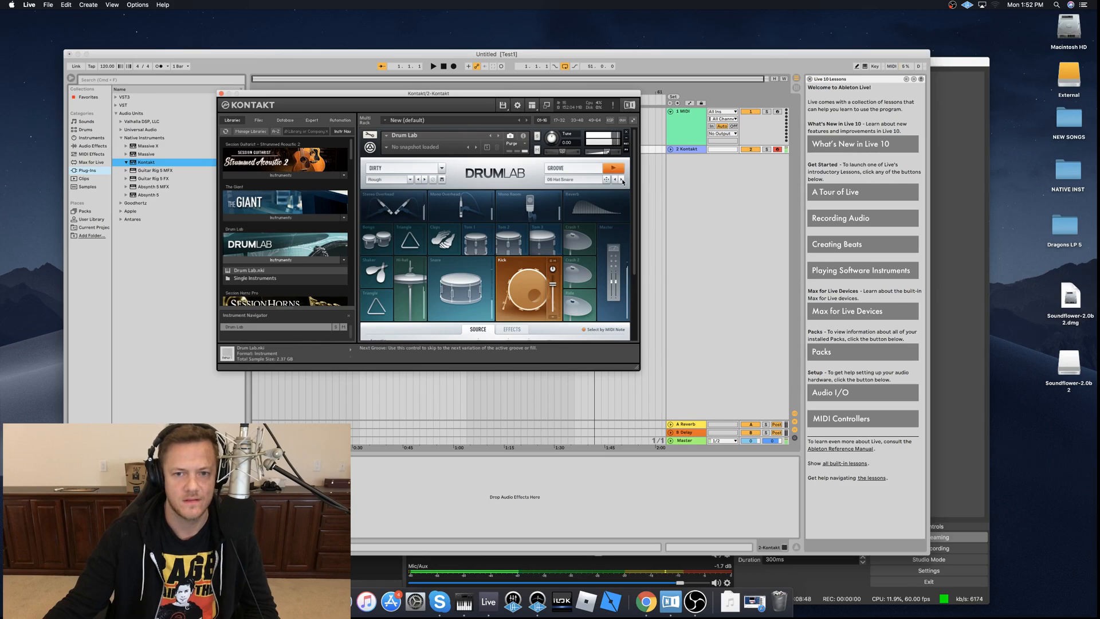
click(623, 180)
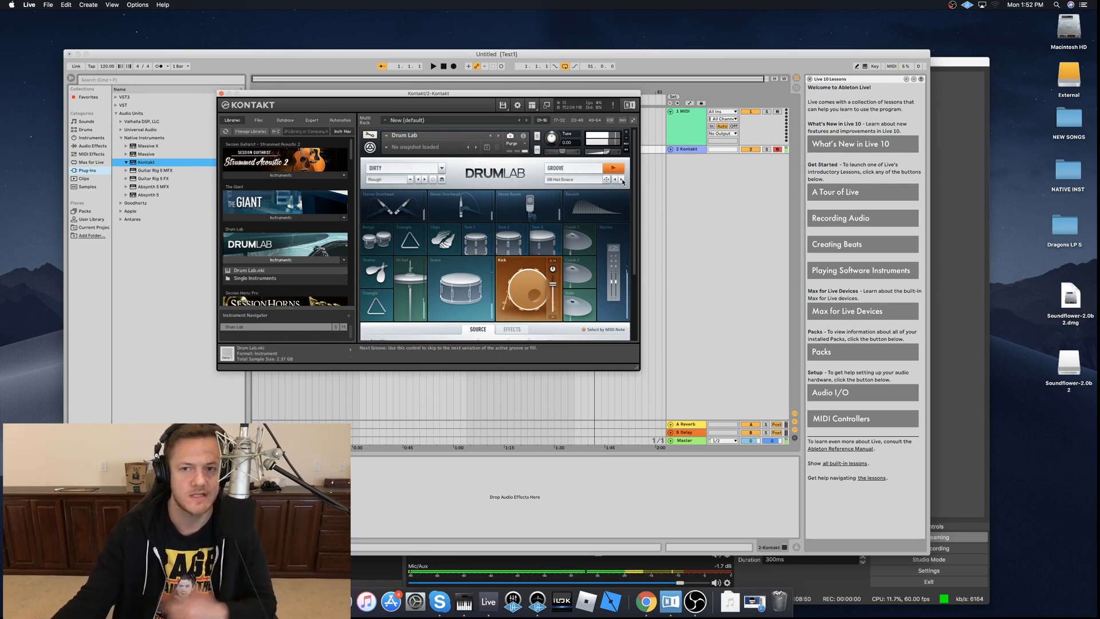
click(622, 180)
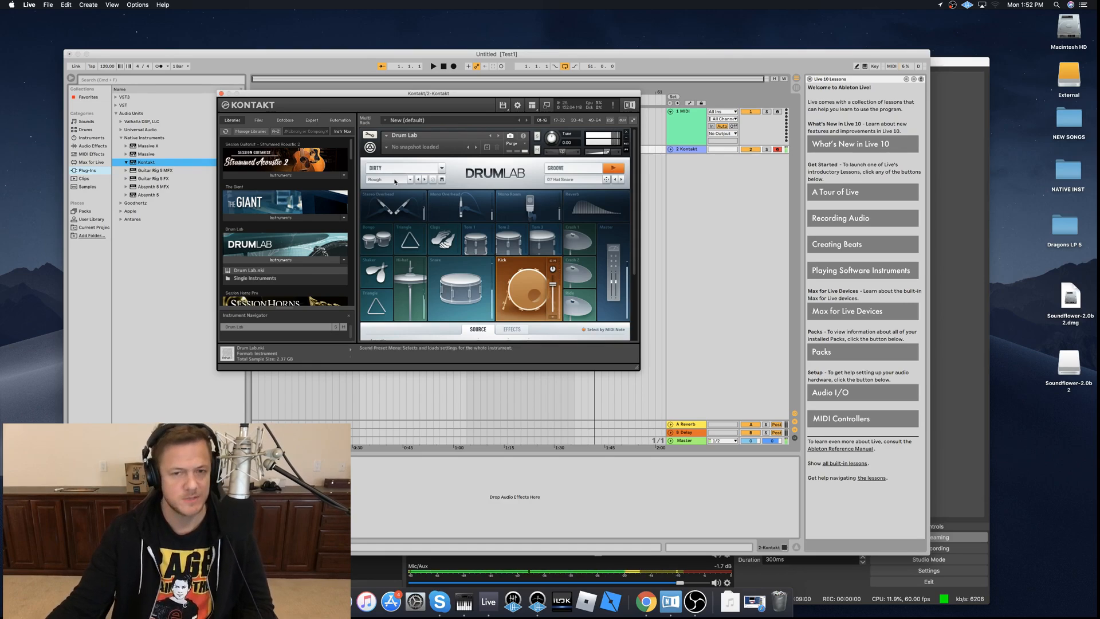
click(621, 180)
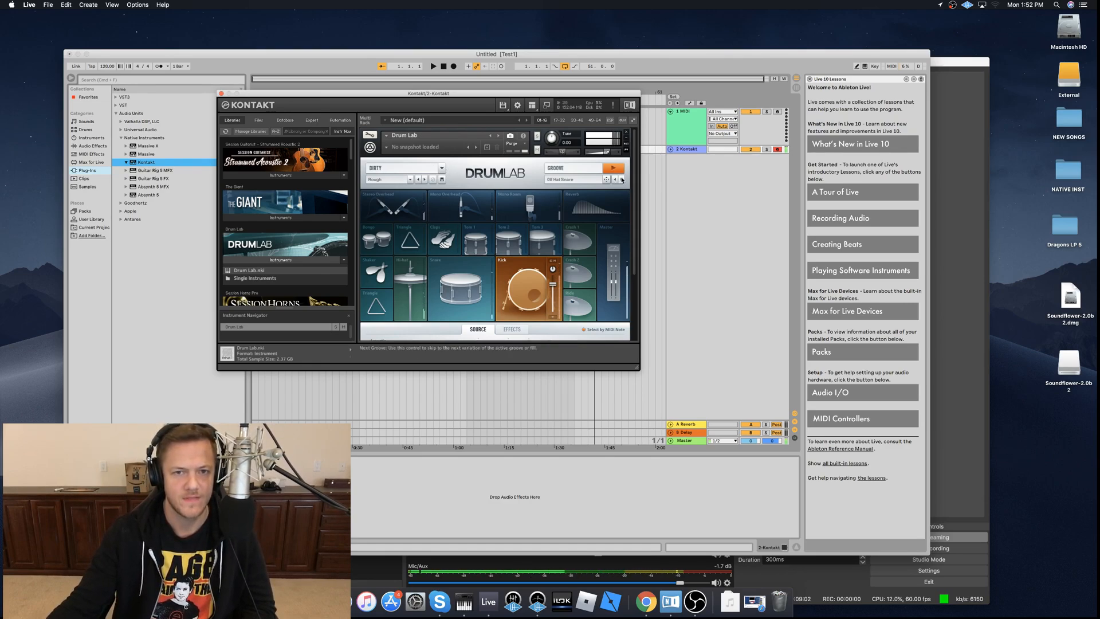
Audition the Hybrid preset, load the Dusty preset instead, and close Kontakt with the groove stopped.
click(410, 181)
click(400, 190)
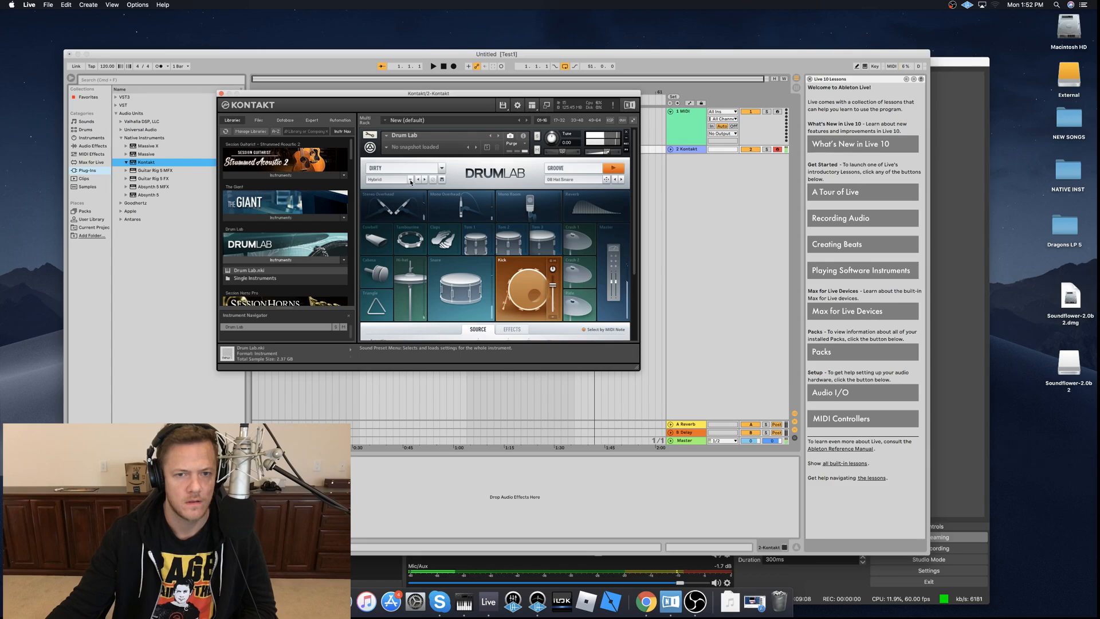
click(410, 181)
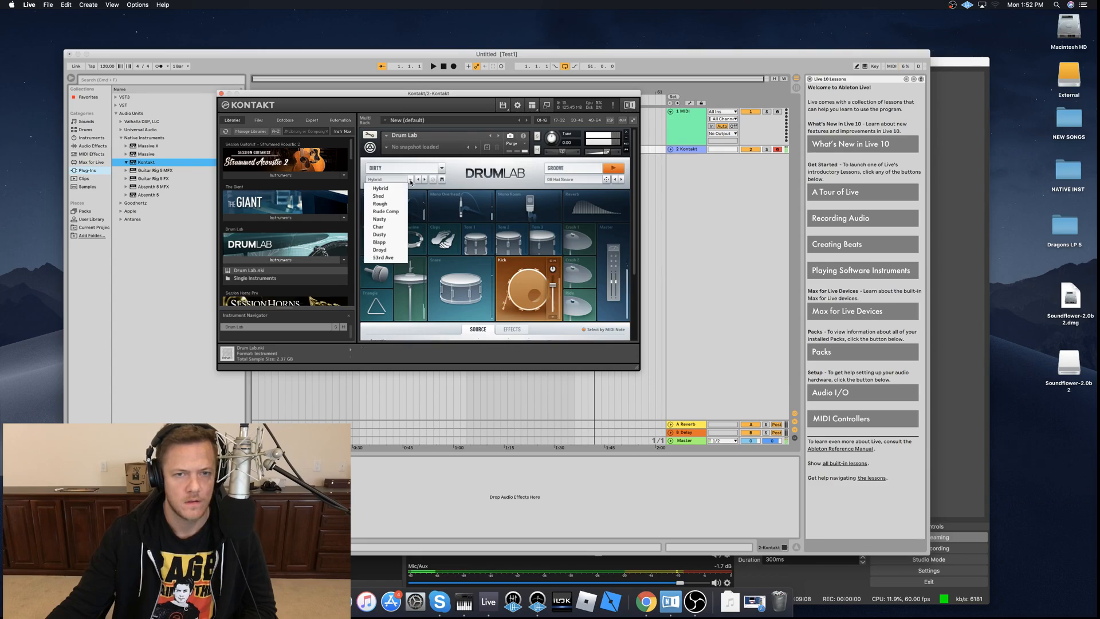
click(382, 234)
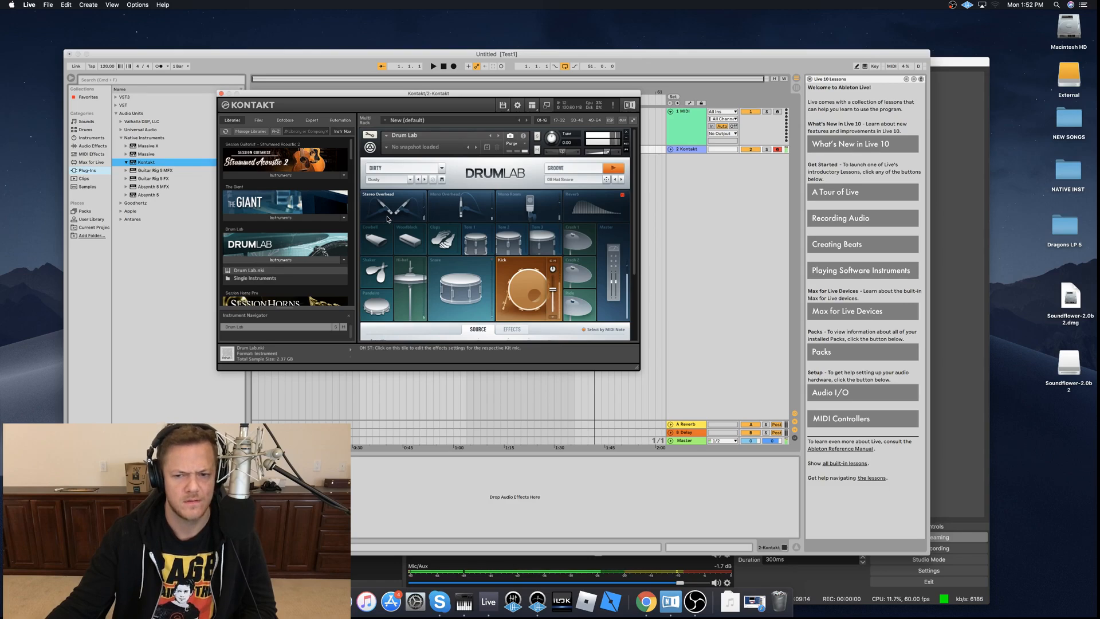
click(616, 171)
click(221, 94)
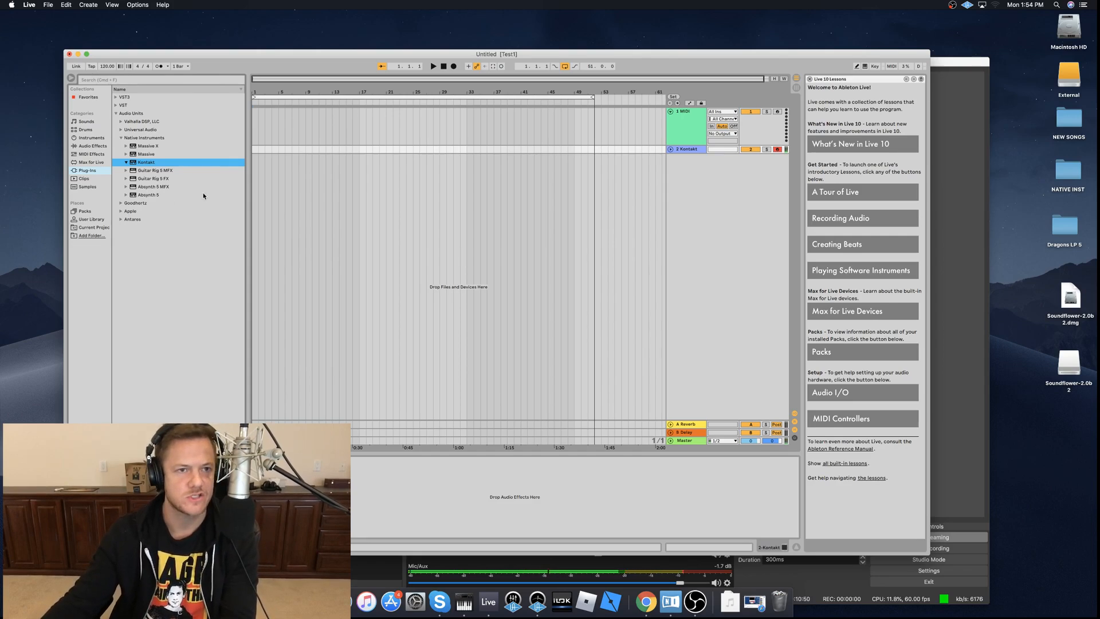
Tap out the beat to estimate the song's tempo.
click(92, 66)
click(91, 67)
click(91, 66)
click(92, 67)
click(92, 66)
click(91, 66)
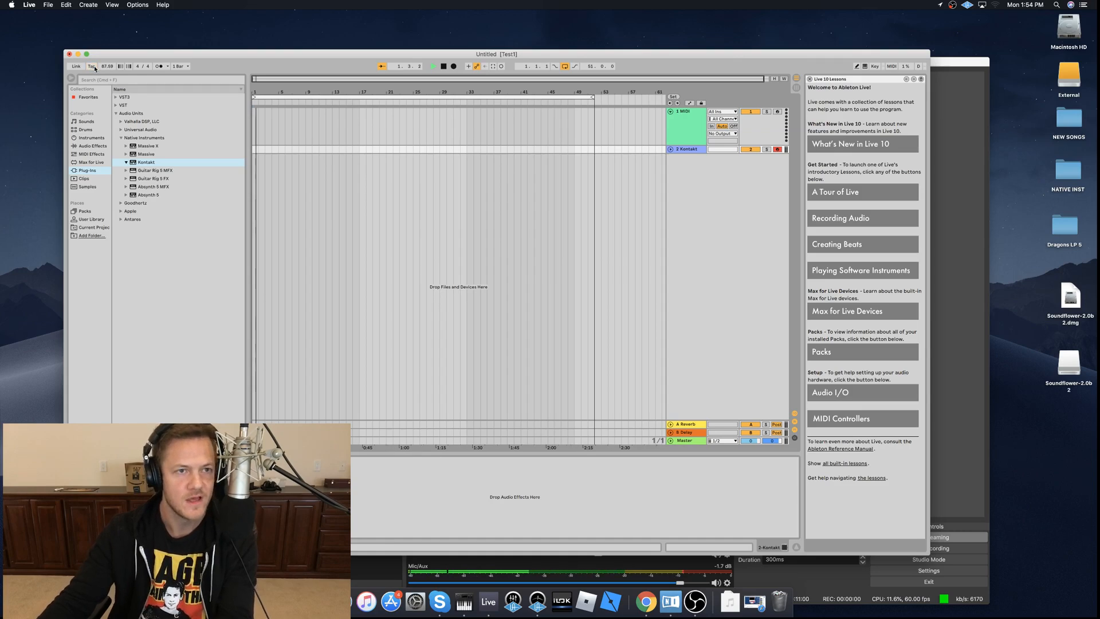
Set the project tempo to 90 BPM and, with playback stopped, turn on the metronome.
click(92, 66)
text(90)
key(Return)
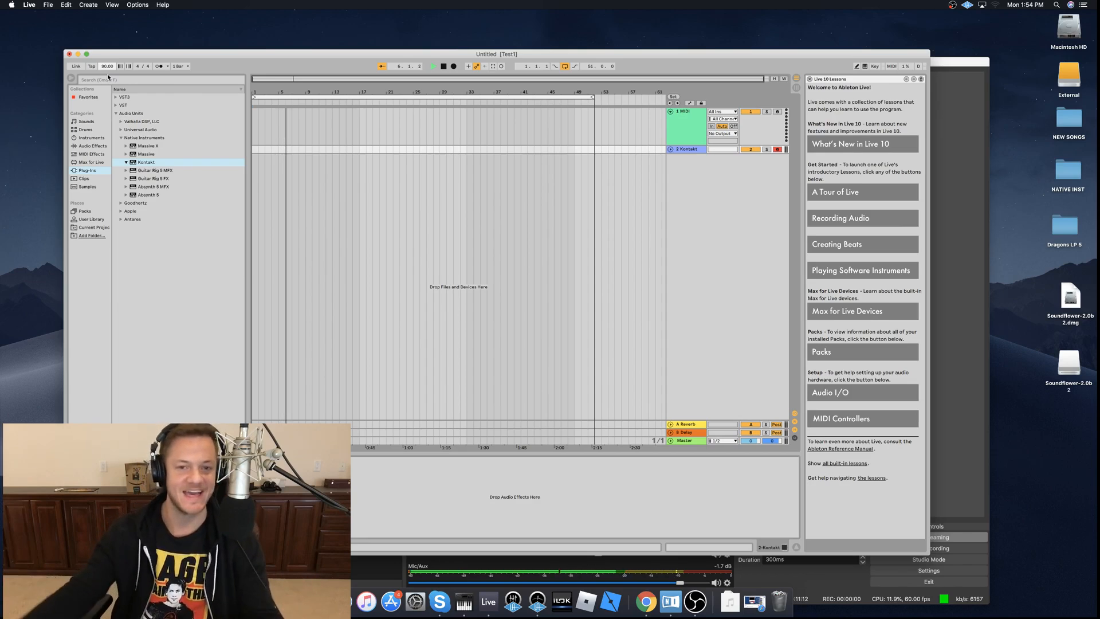
key(space)
click(158, 66)
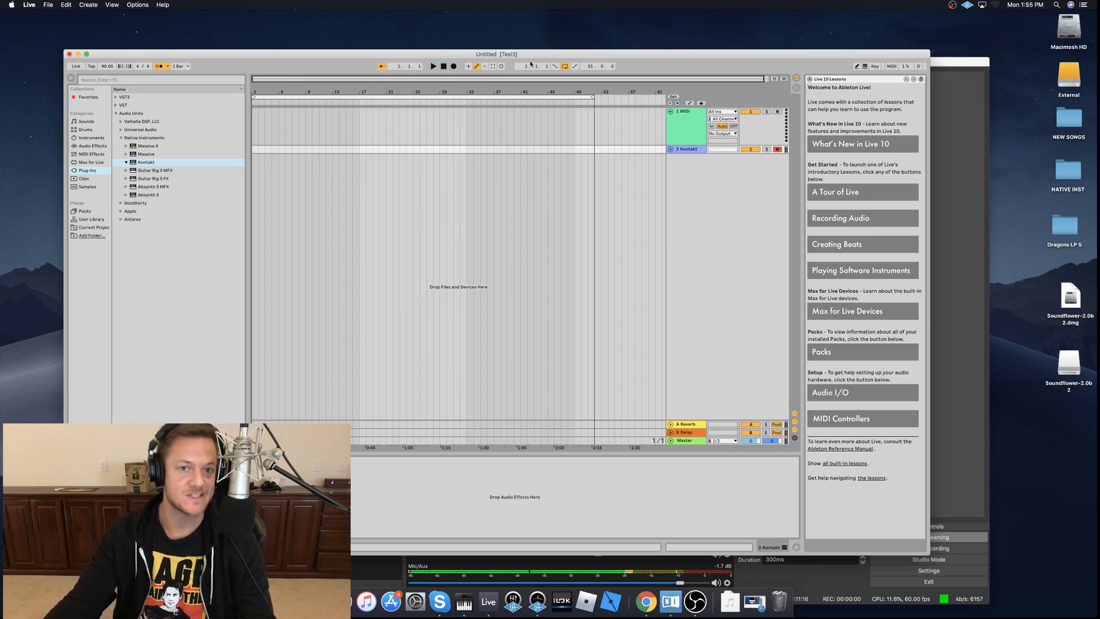
Record a drum take of about 12 bars on the Kontakt track and open its clip for editing.
click(453, 66)
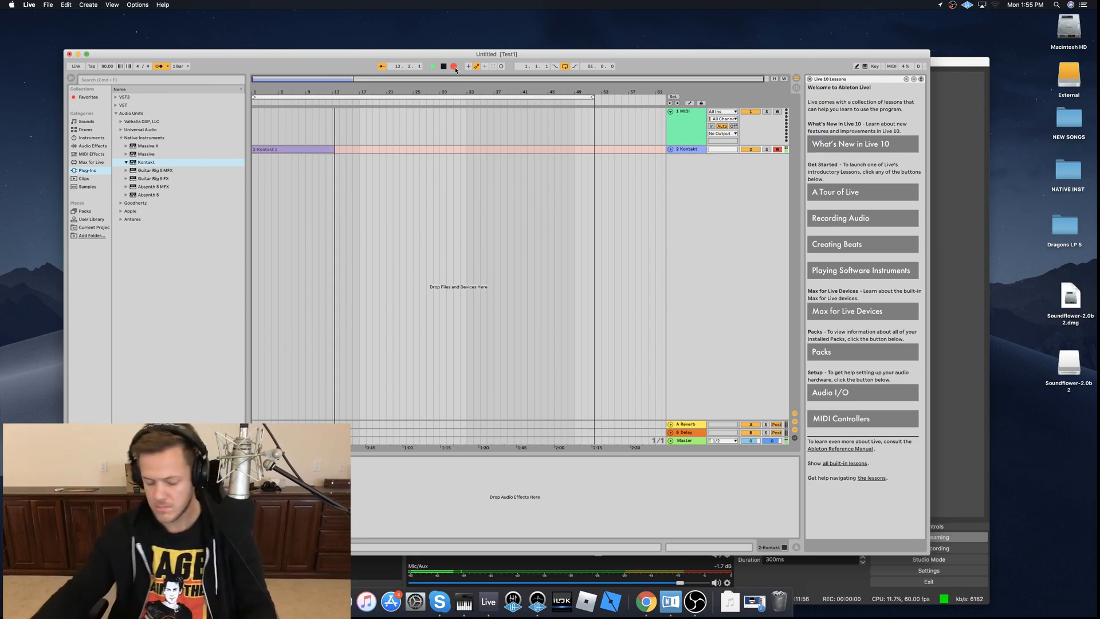
key(space)
double_click(267, 149)
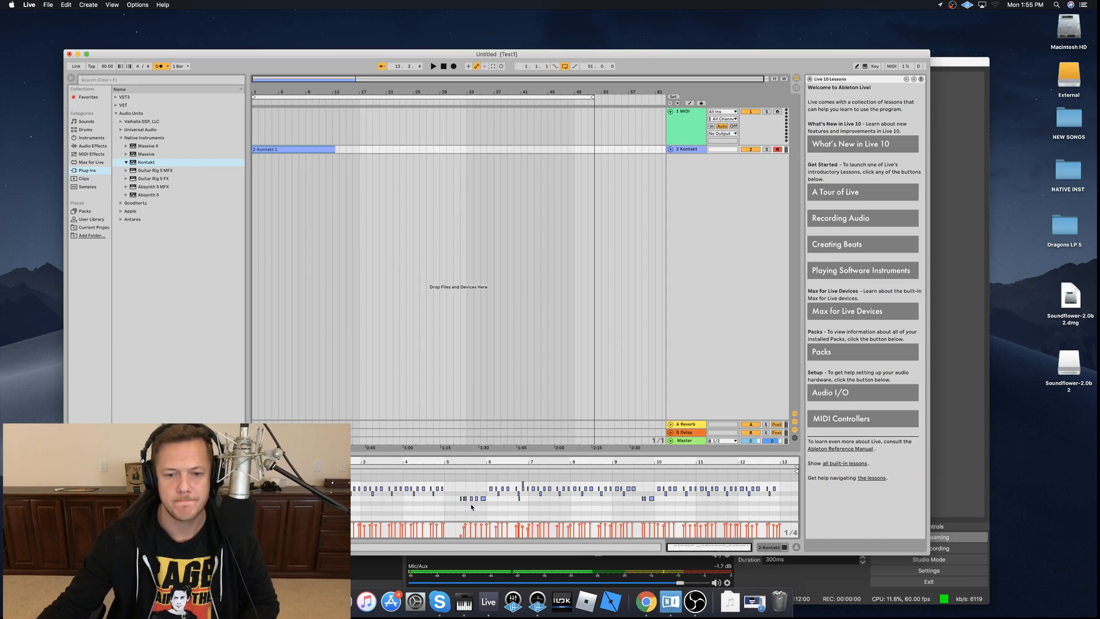
Try quantizing all notes in the recorded drum clip, and undo the quantization.
key(super+a)
click(510, 516)
right_click(483, 500)
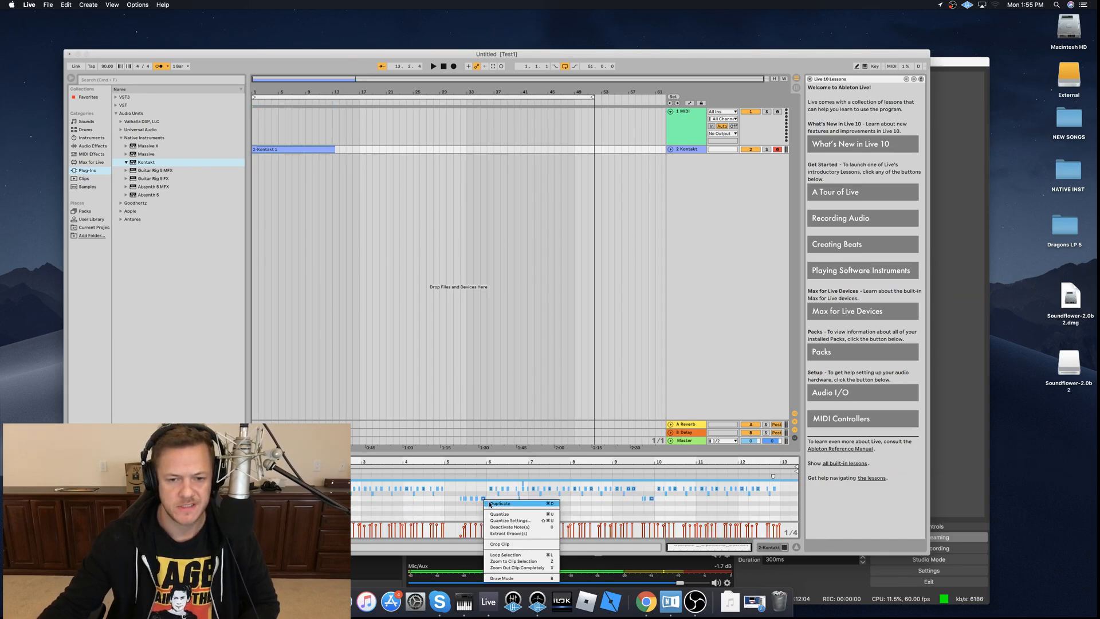
click(498, 514)
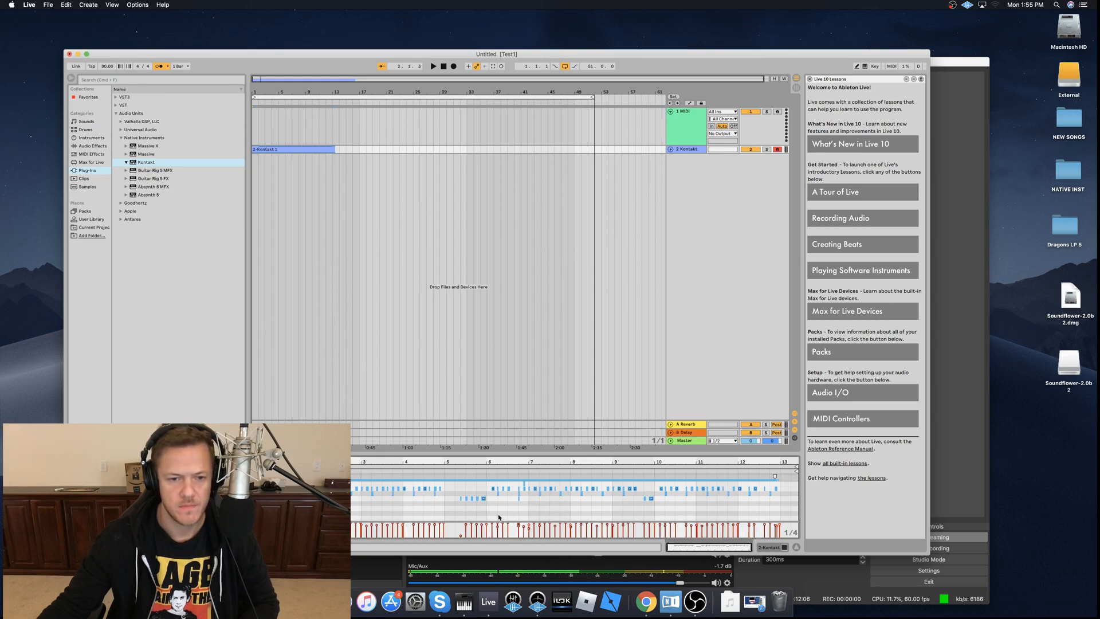
key(super+z)
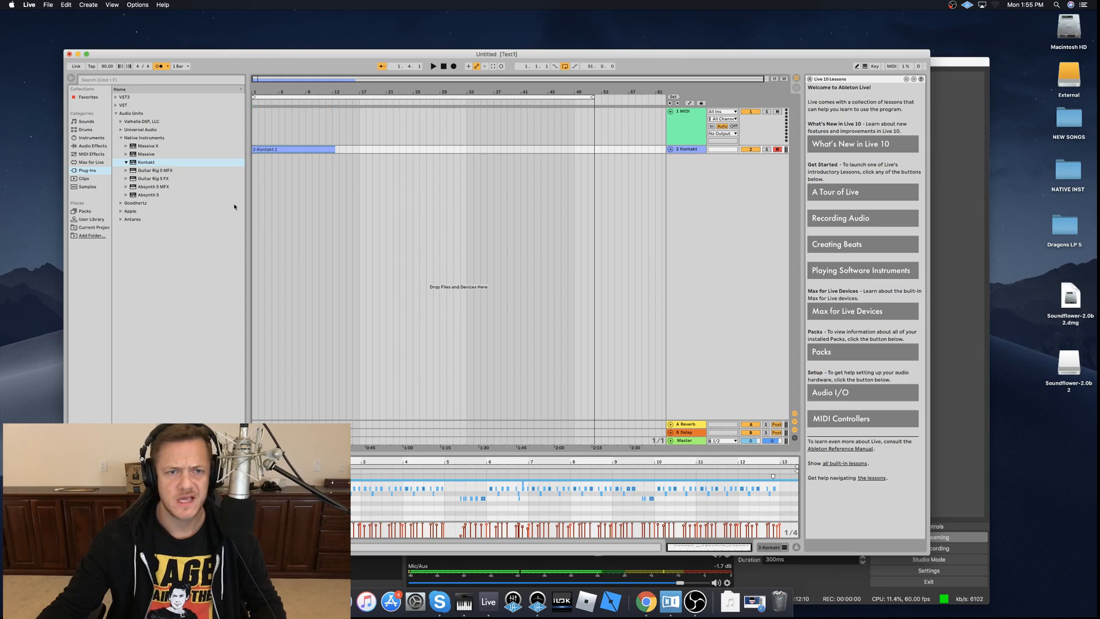
Play back the unquantized drum take and delete its clip from the Kontakt track.
key(space)
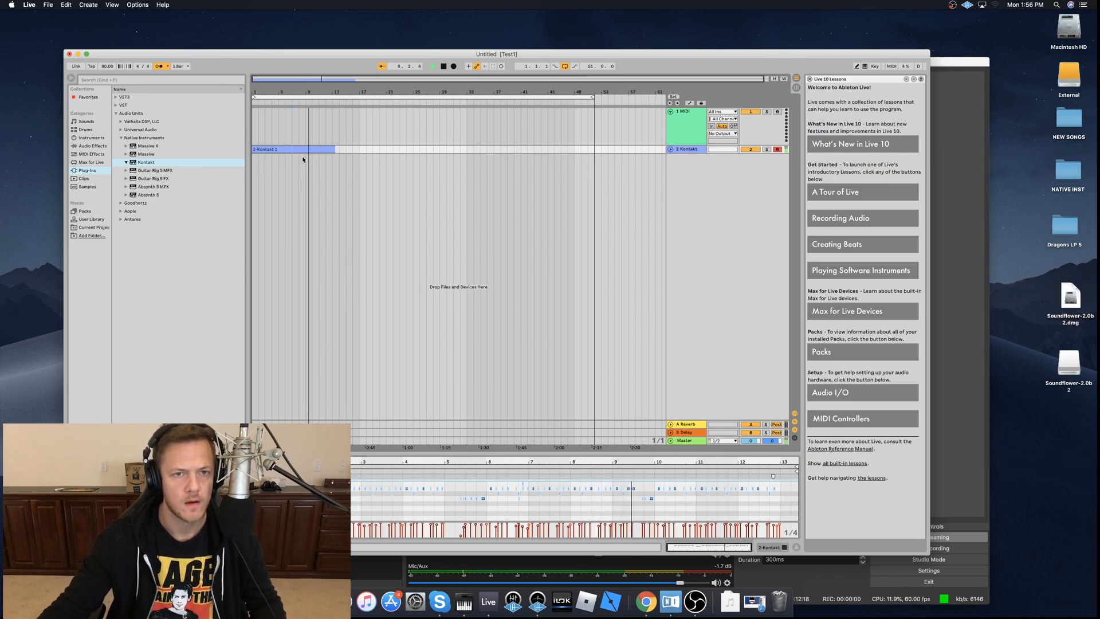
key(space)
drag(307, 151, 226, 150)
key(Delete)
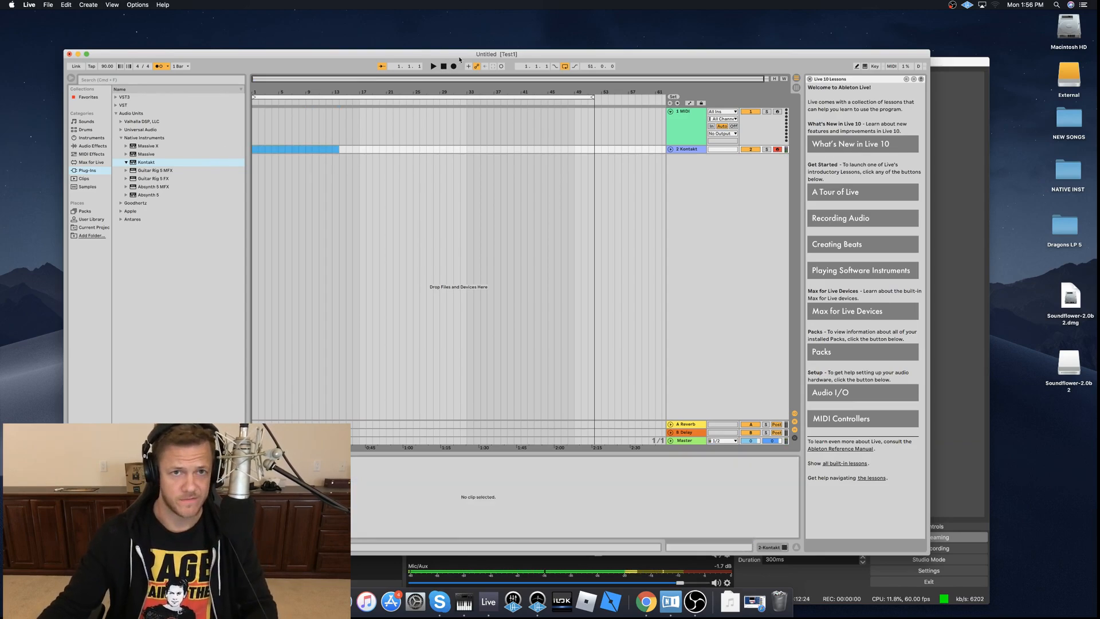
Record a new drum take of about 9 bars from the start of the Kontakt track and open its clip.
click(444, 69)
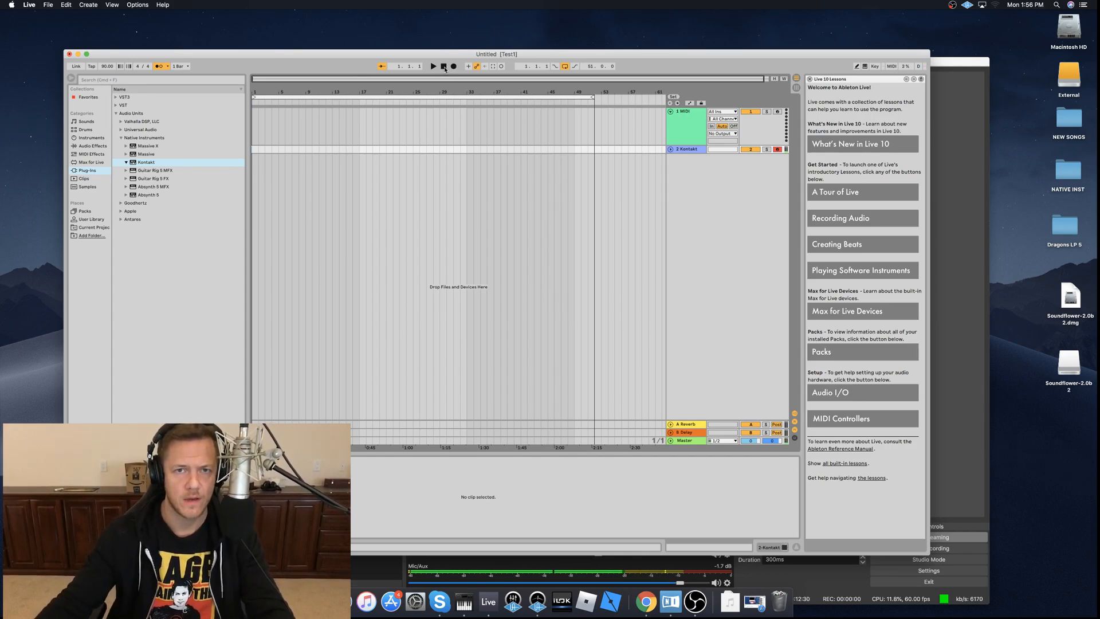
click(454, 67)
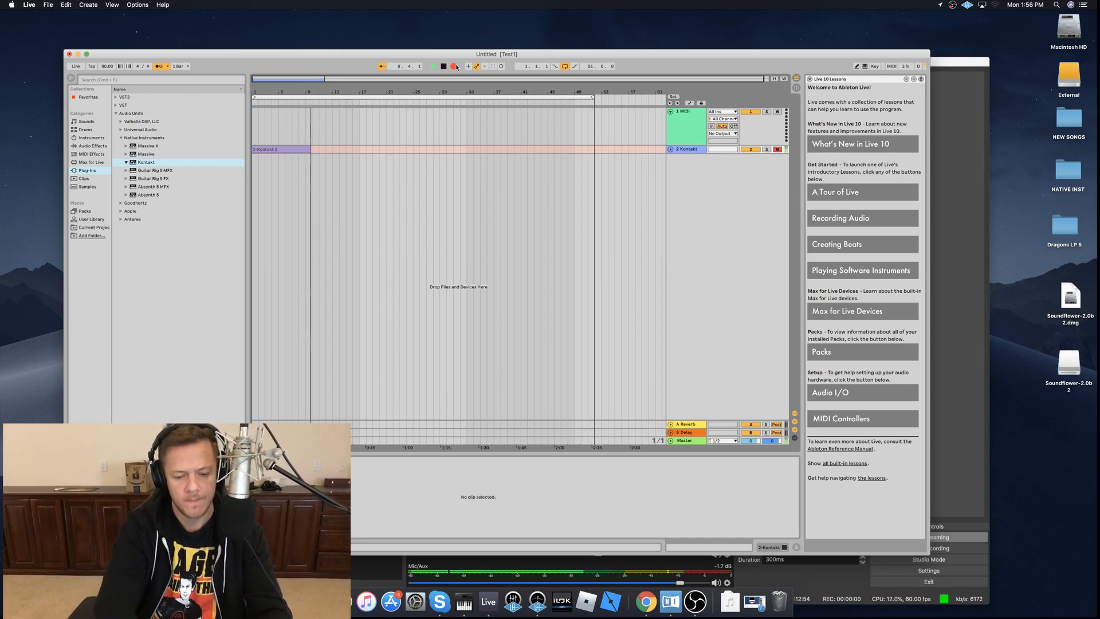
key(space)
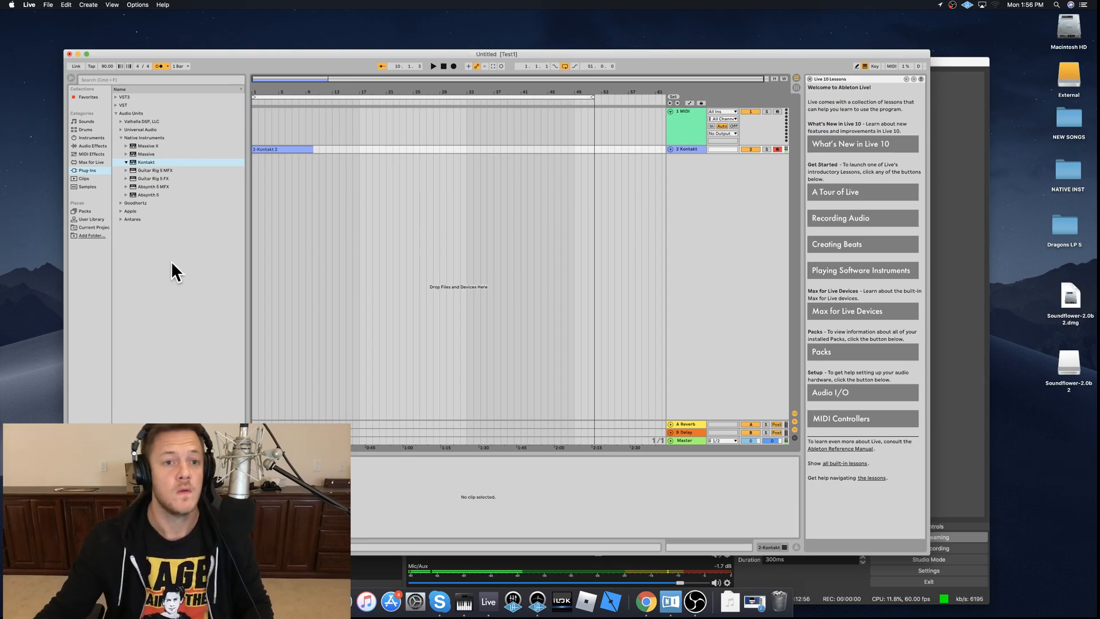
click(279, 149)
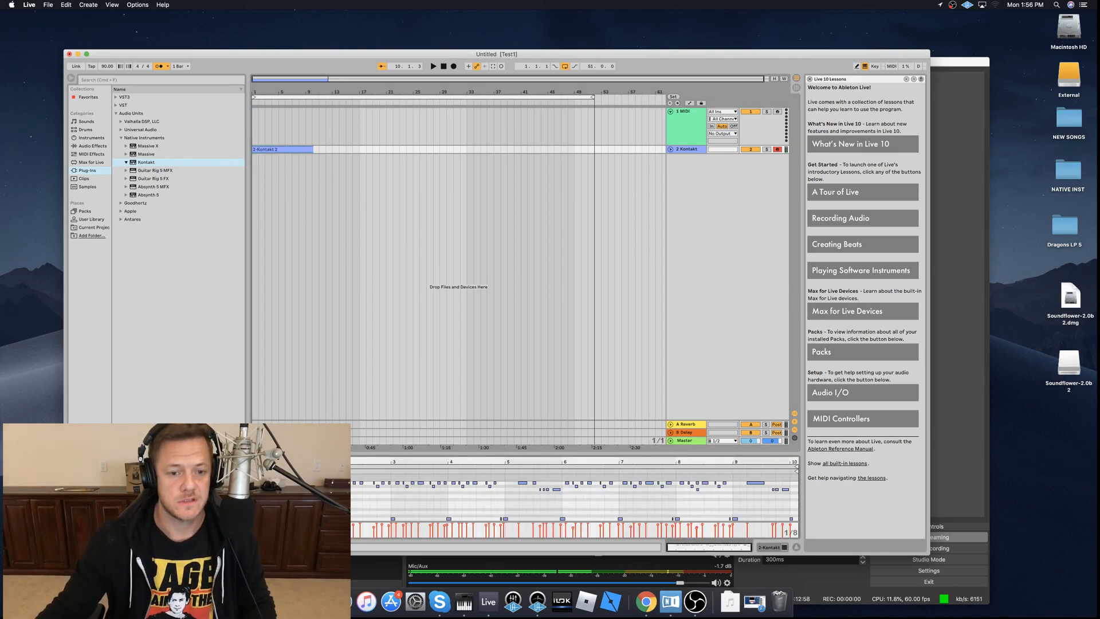
Quantize all notes in the new drum clip to 1/16.
drag(283, 508, 797, 521)
right_click(504, 518)
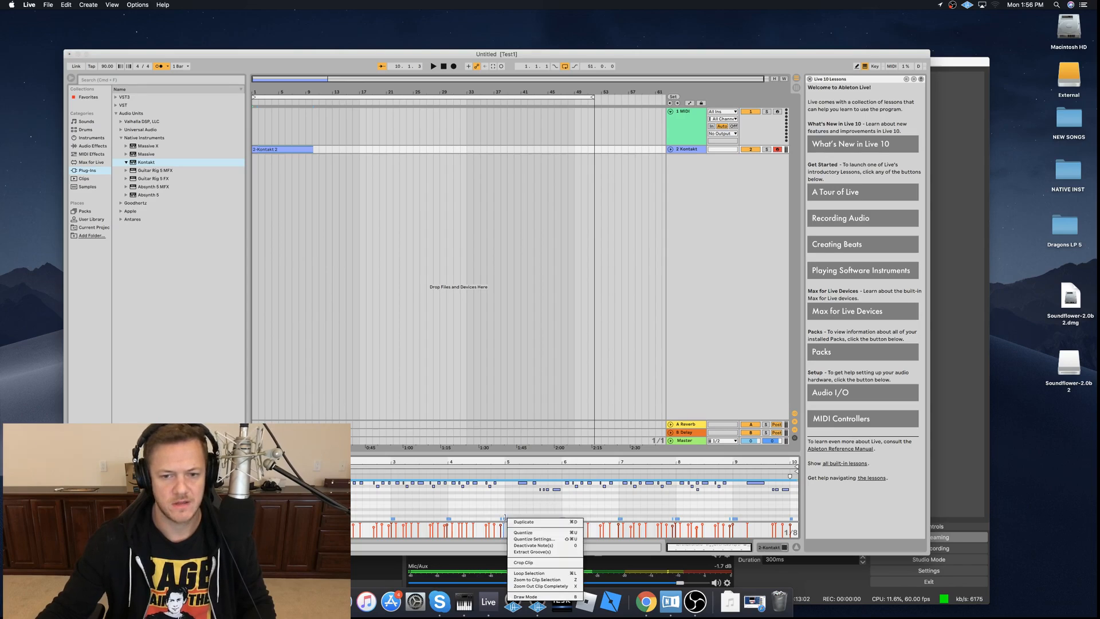
click(522, 538)
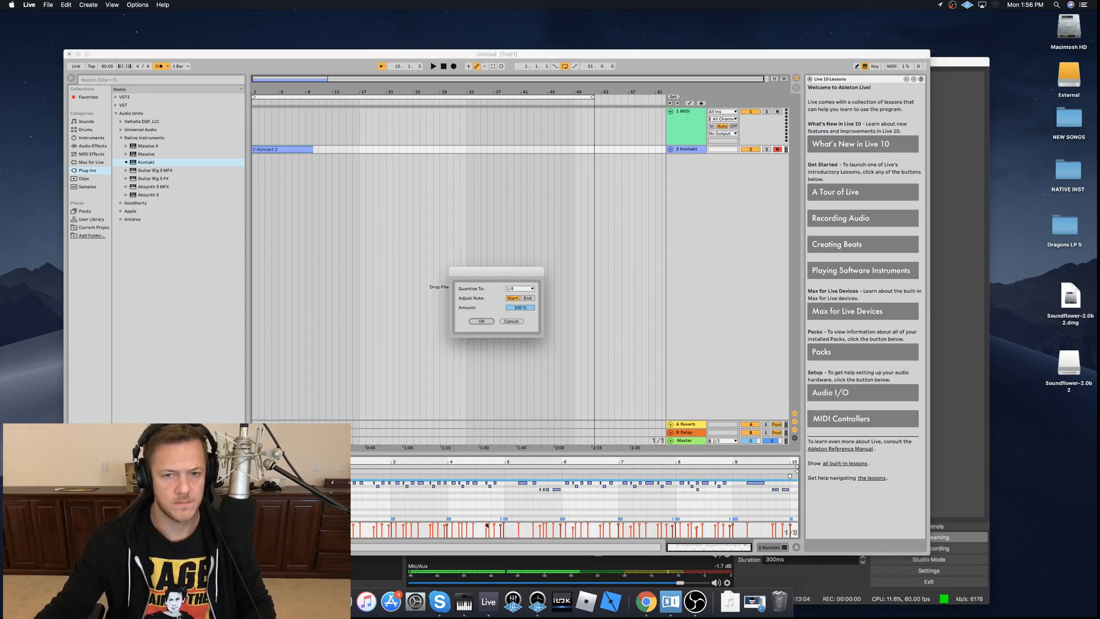
click(507, 289)
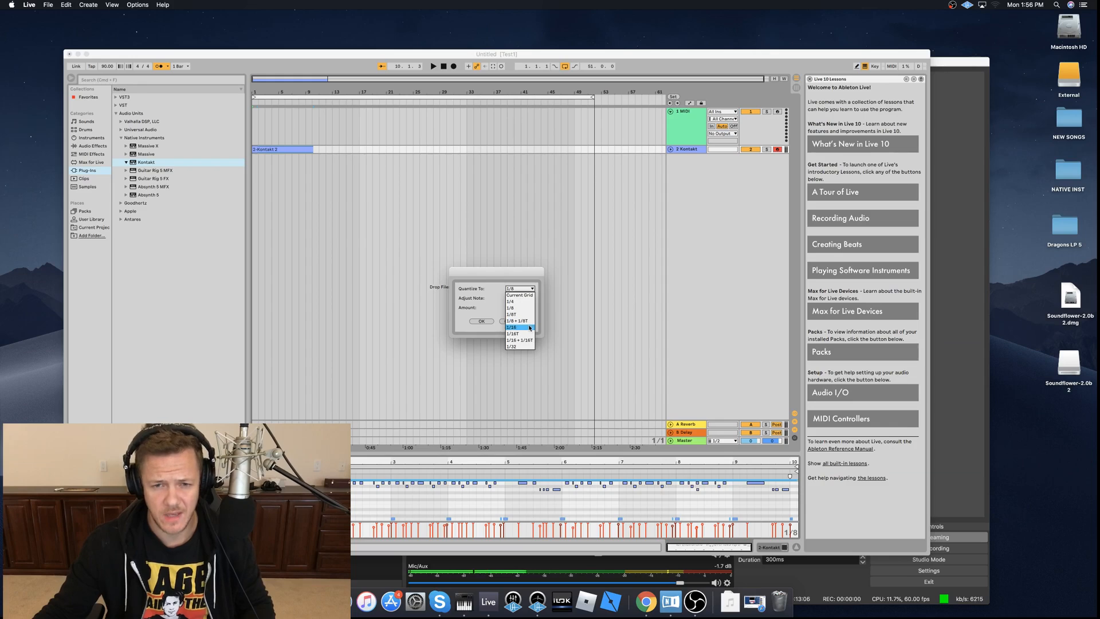
click(481, 322)
Listen to the quantized take, trim the clip's first bar and move it back to the start of the arrangement.
key(space)
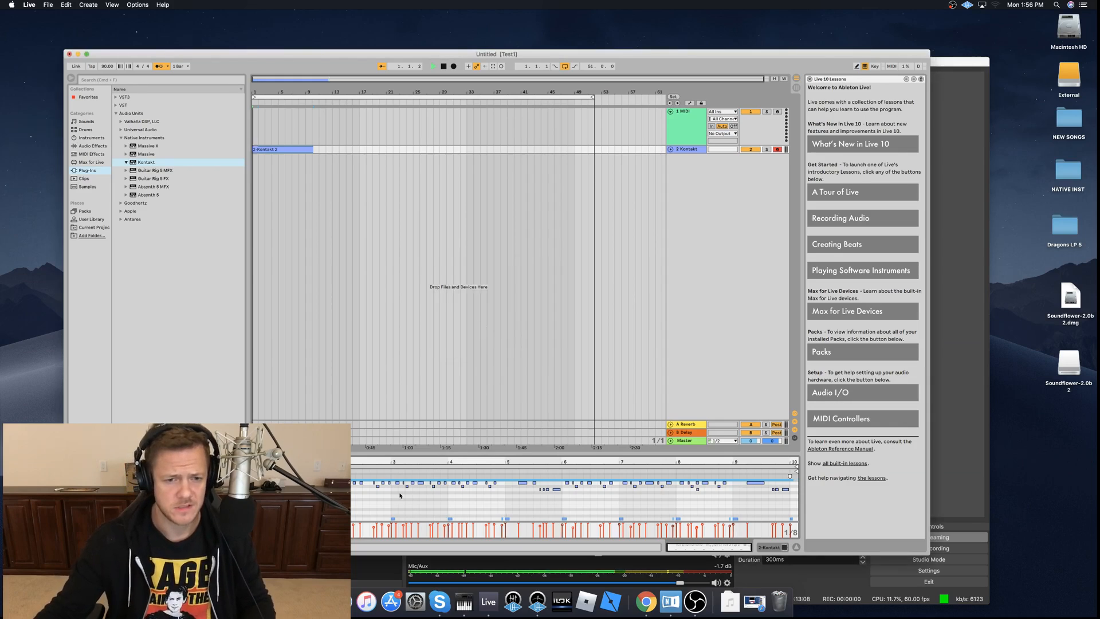
key(space)
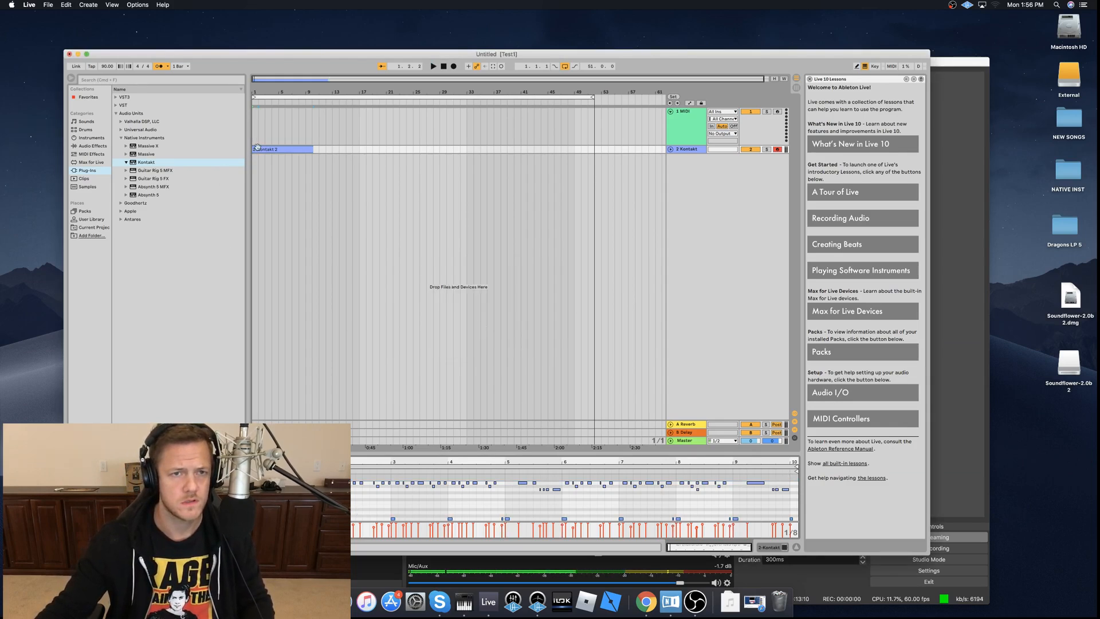
drag(255, 150, 268, 151)
key(space)
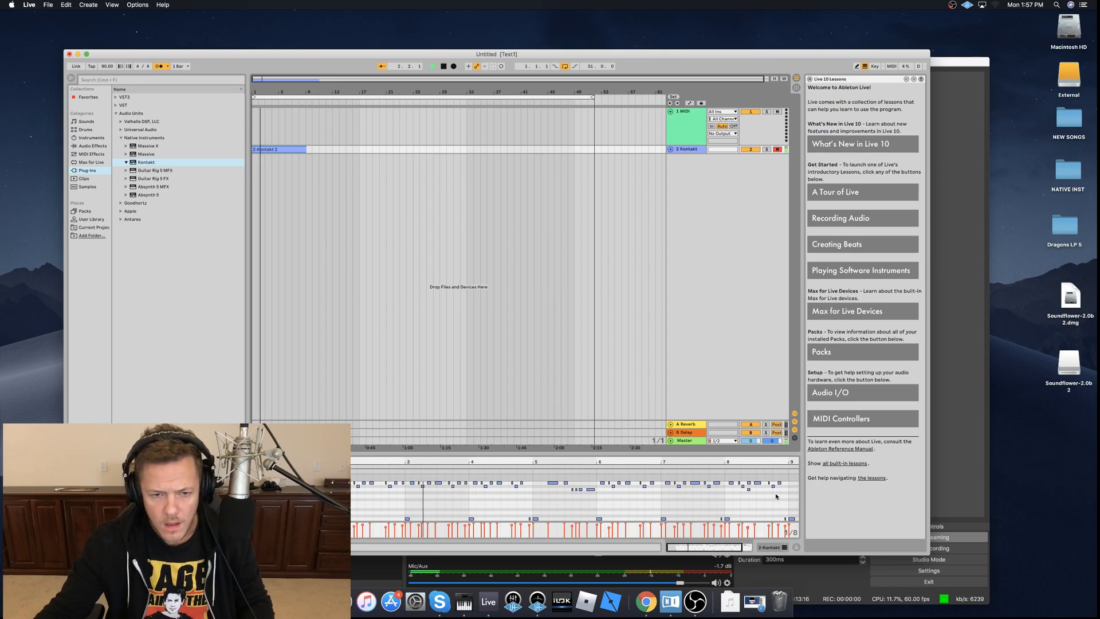
Quantize the upper two rows of notes in bars 2 to 4 of the drum clip to 1/16.
drag(523, 484, 356, 489)
key(space)
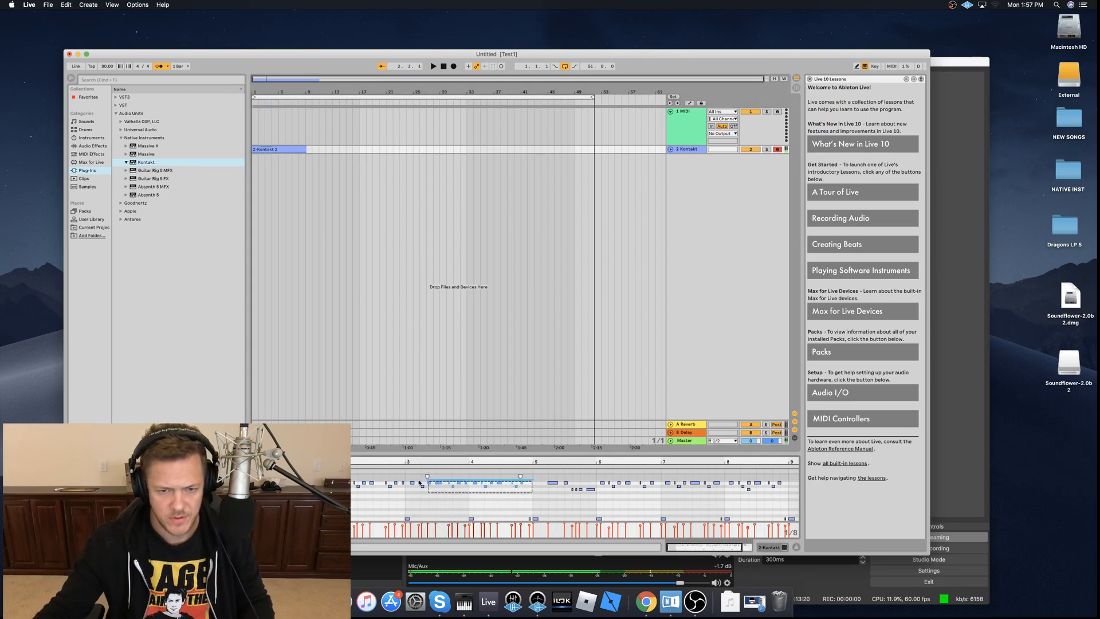
right_click(357, 485)
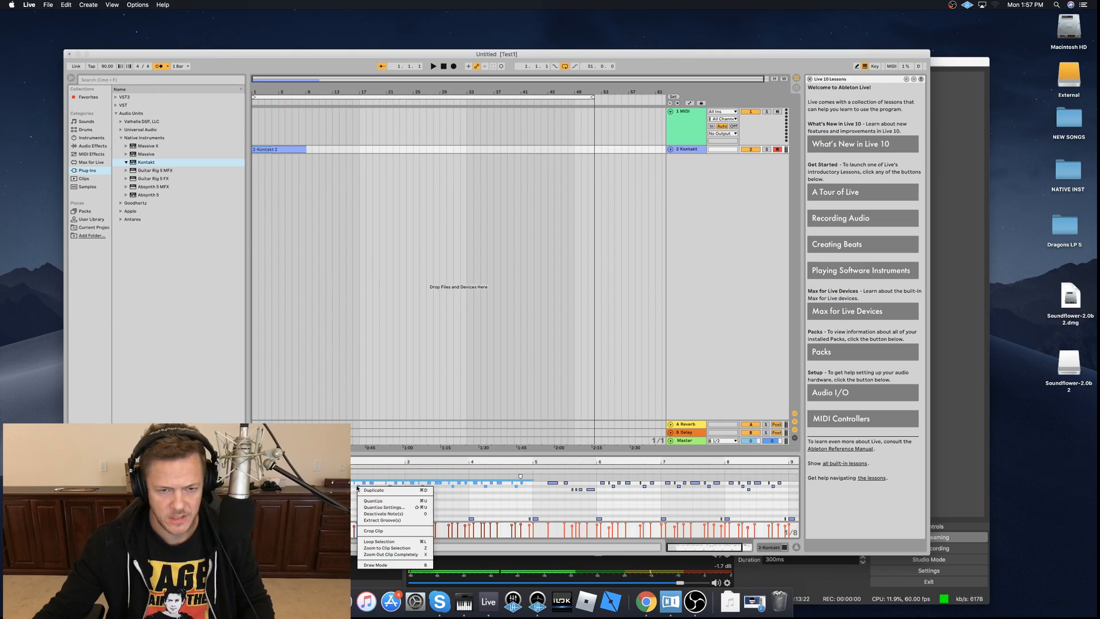
click(384, 507)
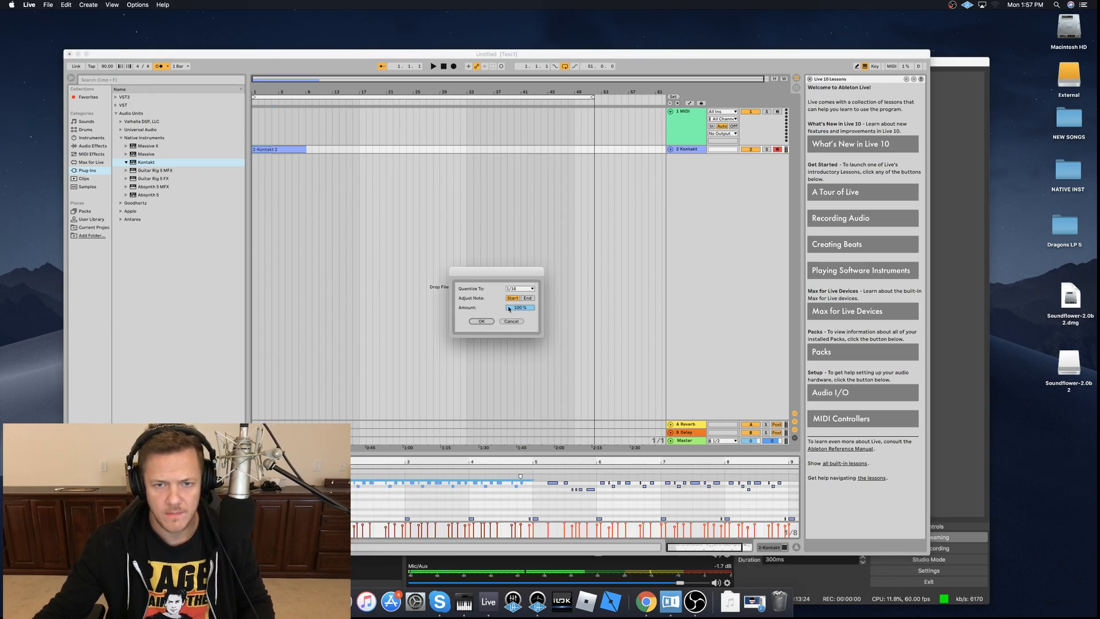
click(517, 289)
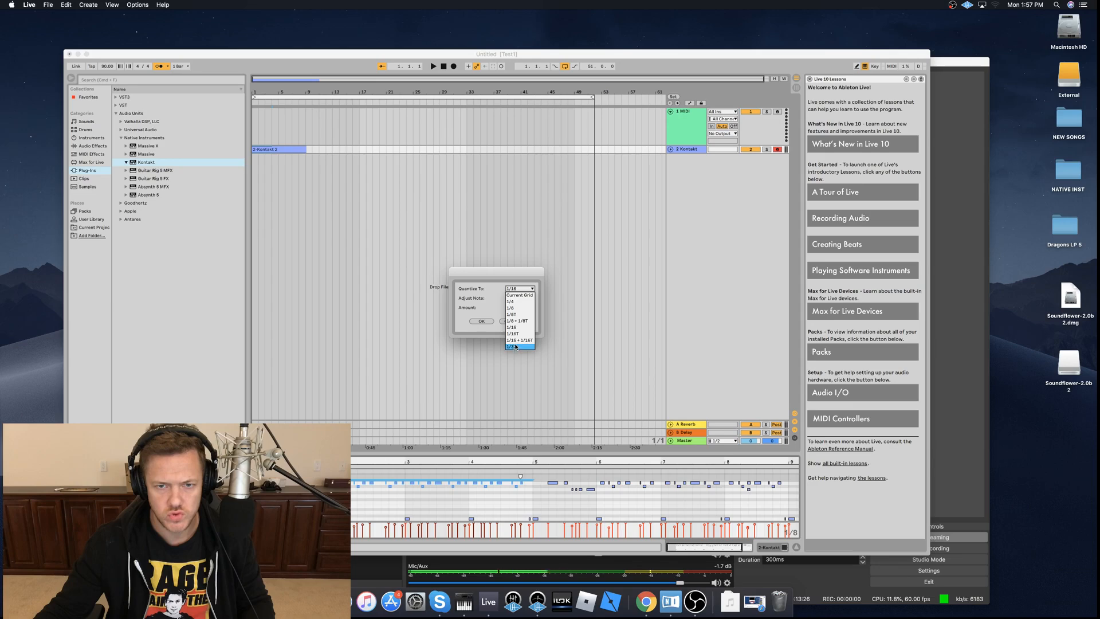
click(518, 328)
click(483, 322)
Play back the beat with the 1/16 quantization from the start of the drum clip.
key(space)
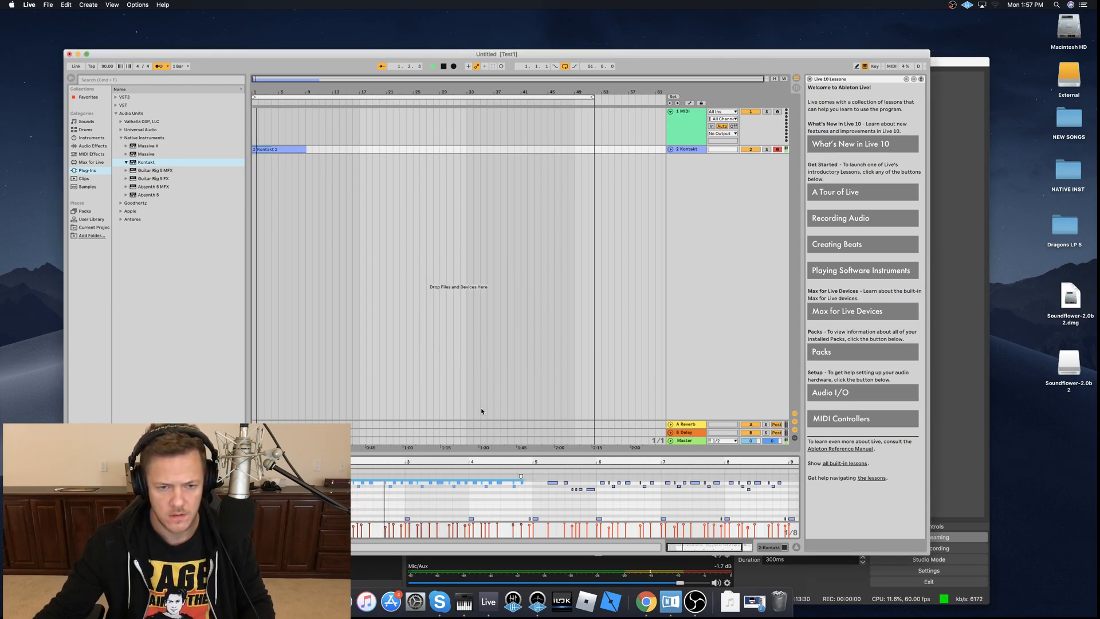
key(space)
drag(692, 547, 694, 585)
scroll(532, 497, left, 5)
click(470, 502)
key(space)
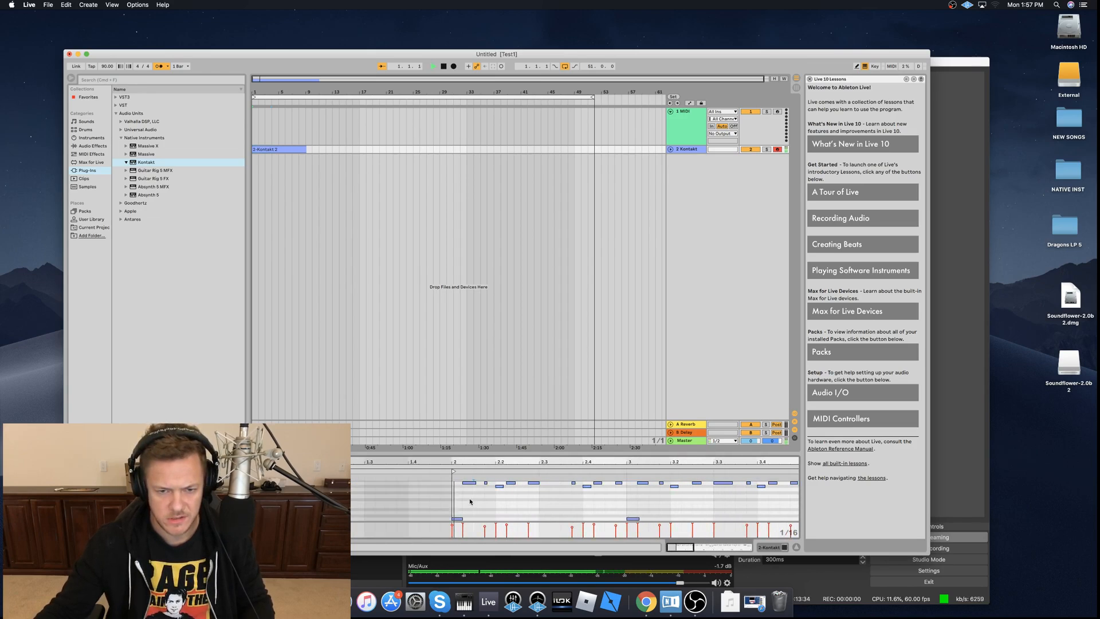
Select only the upper-row notes in bars 2 to 4 of the drum clip and quantize them to 1/32.
drag(512, 486, 517, 488)
key(super+a)
key(super+d)
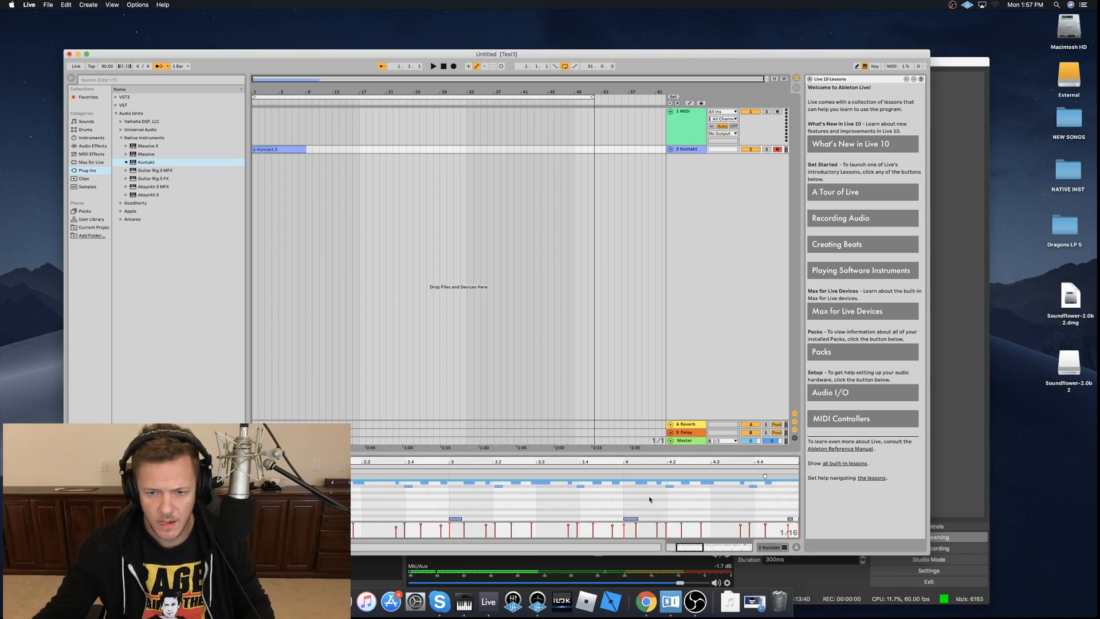
drag(721, 550, 562, 481)
drag(648, 486, 372, 479)
right_click(415, 483)
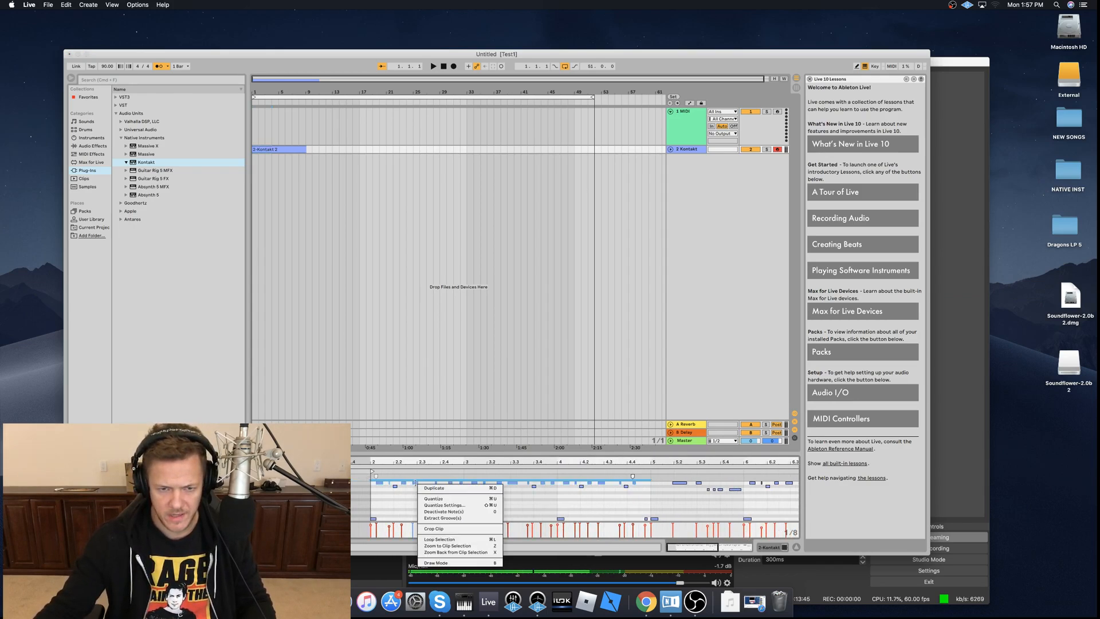
click(432, 505)
click(516, 291)
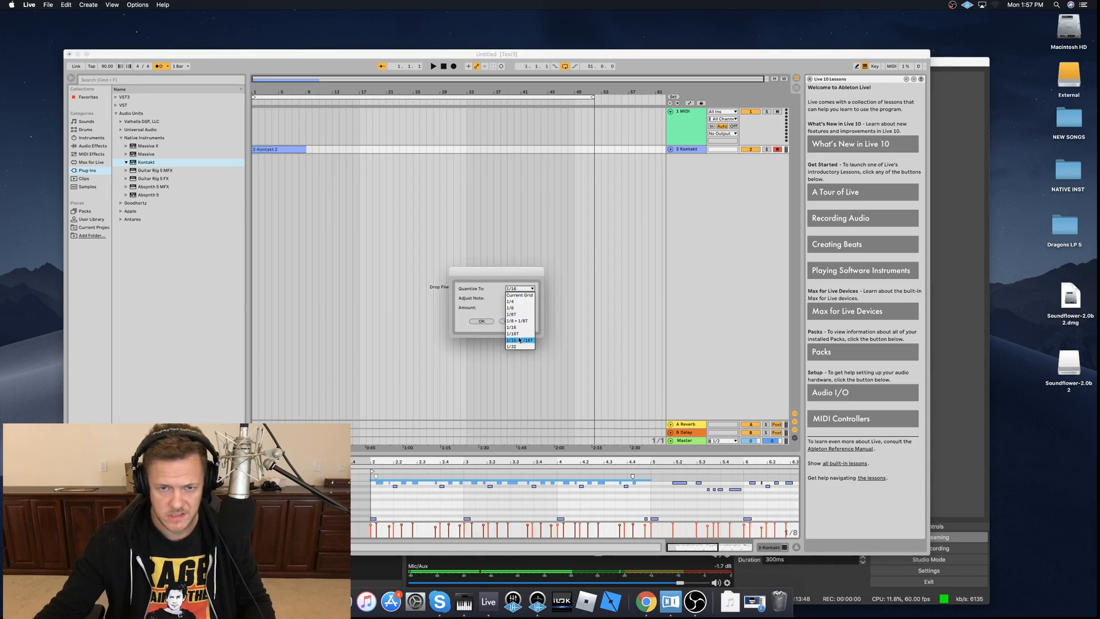
click(518, 347)
click(482, 321)
Play back the beat with the 1/32 quantization and inspect the note timing at the start of bar 2.
key(space)
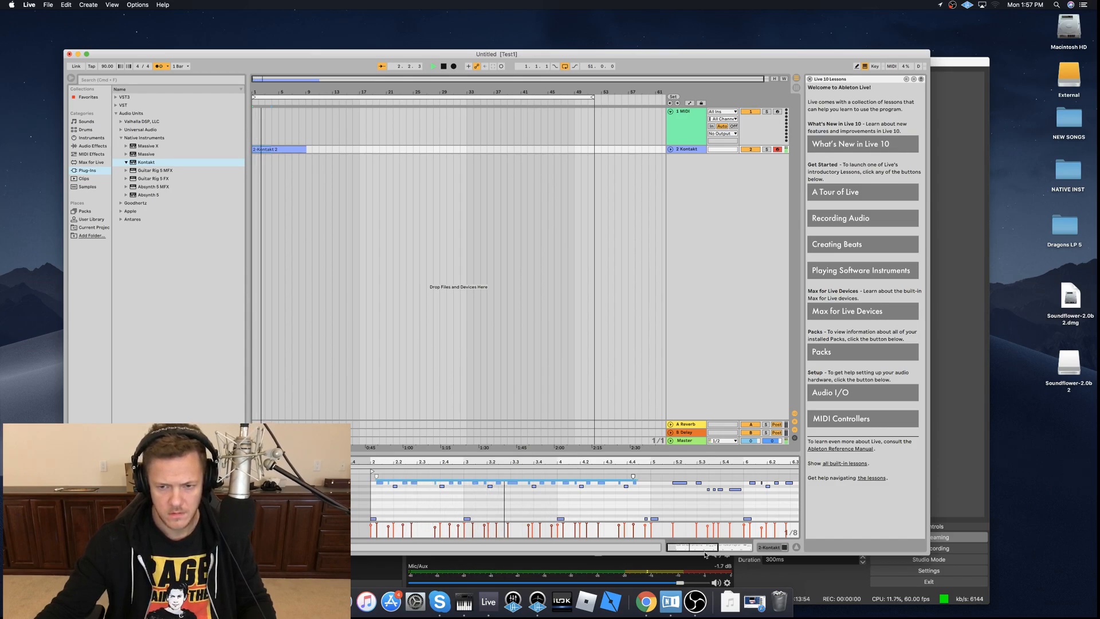
drag(582, 462, 589, 487)
key(space)
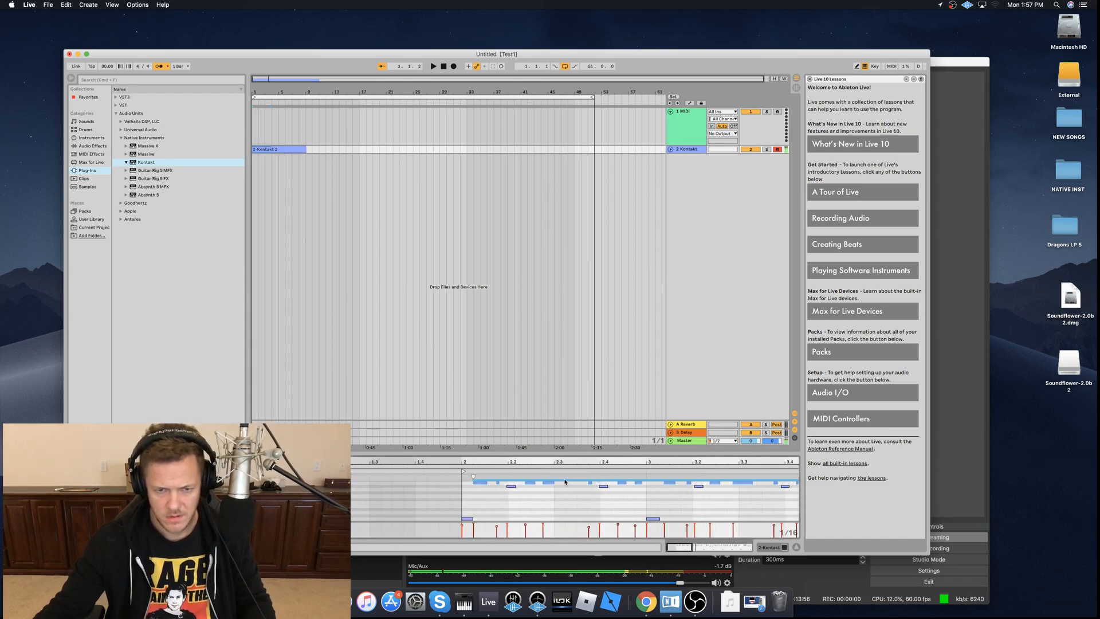
drag(680, 549, 679, 576)
key(space)
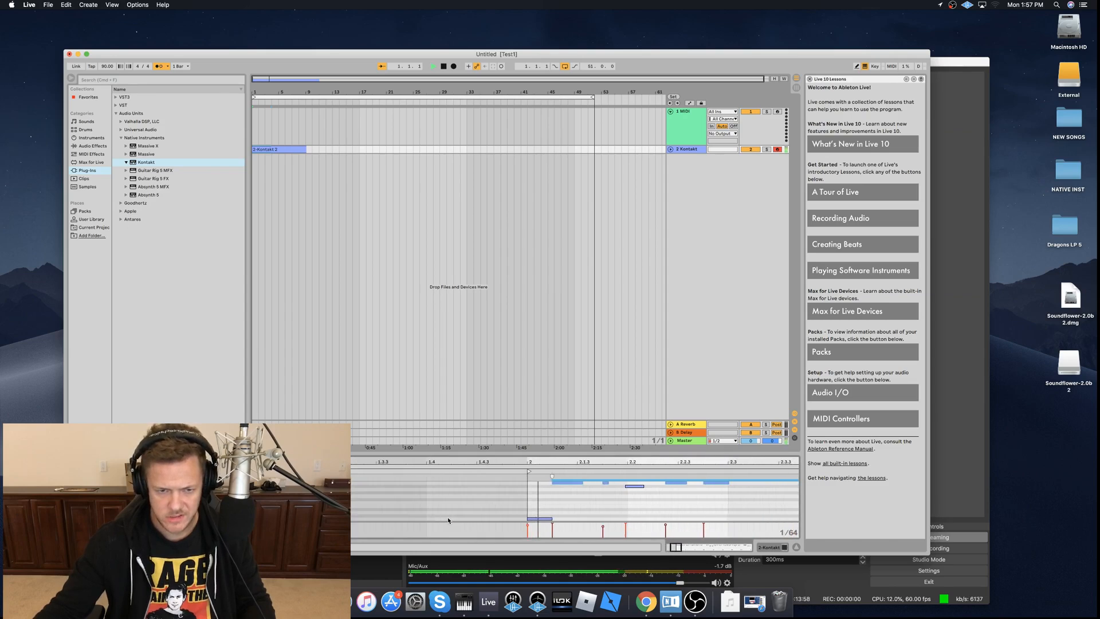
key(space)
Undo the last edit, nudge the upper-row note just before 2.3 slightly later, and audition the timing.
click(506, 487)
key(super+z)
click(516, 495)
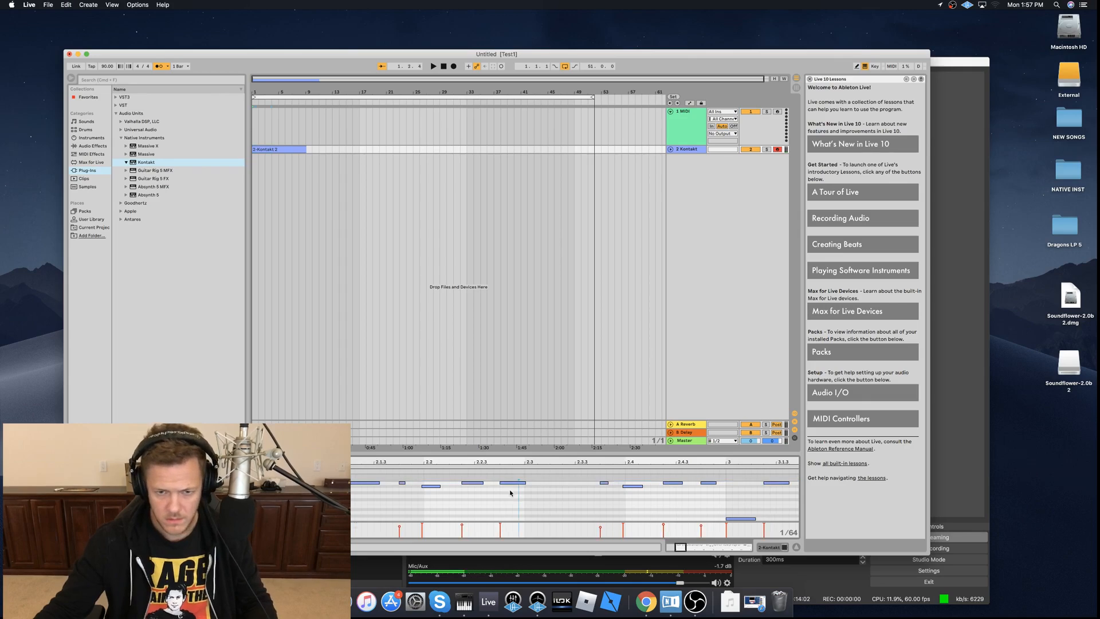
key(space)
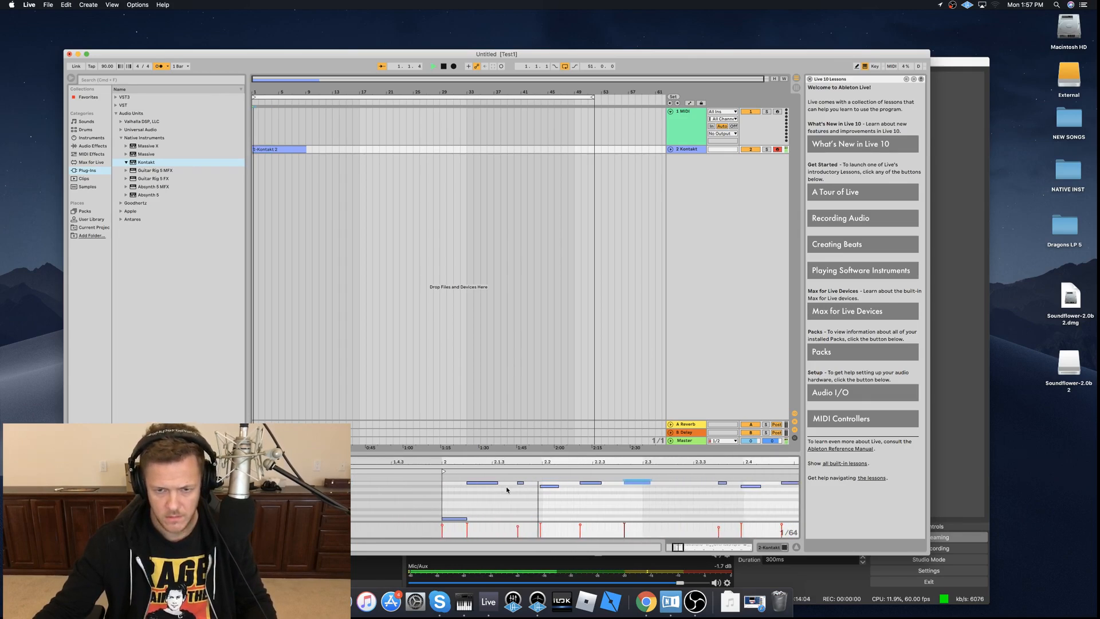
key(space)
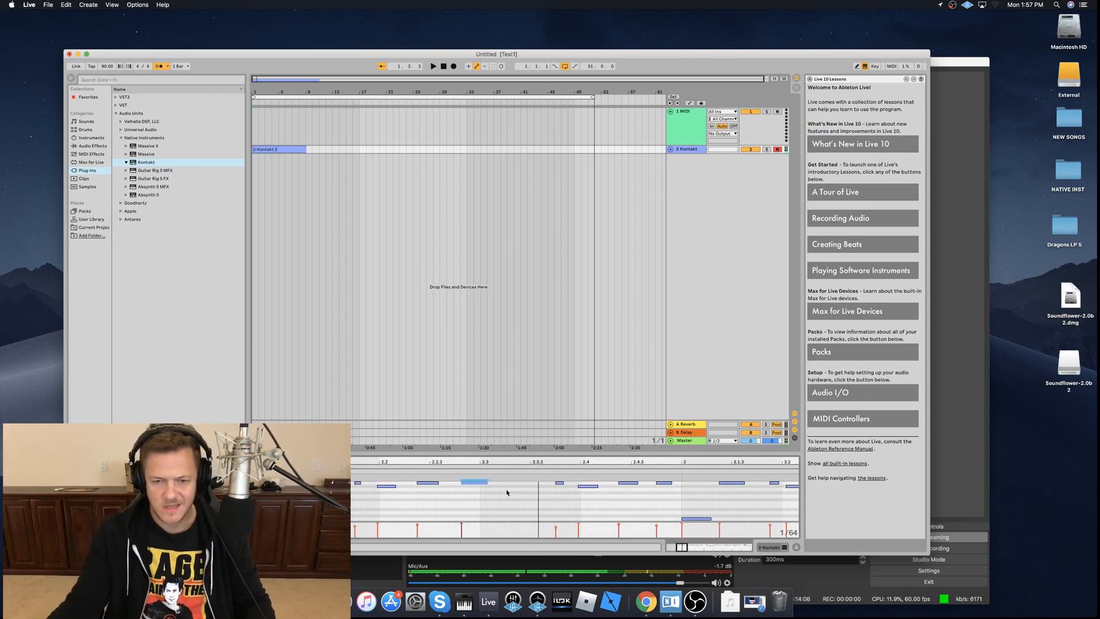
key(space)
key(space)
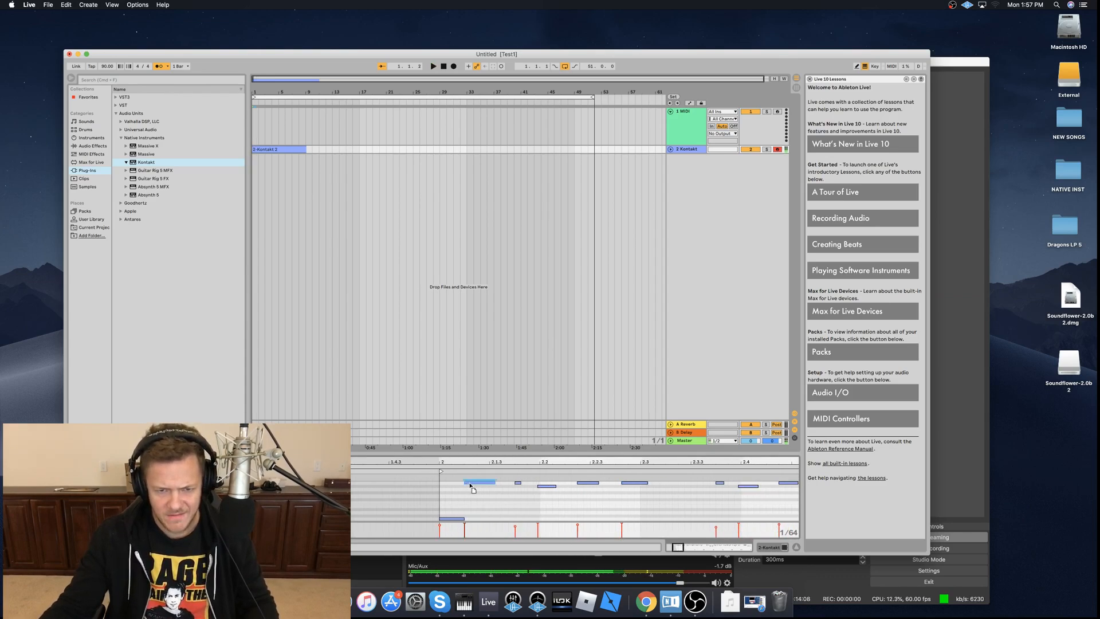
Fine-tune the timing of the first upper-row note in bar 2 and the last two before bar 3, auditioning between adjustments.
key(space)
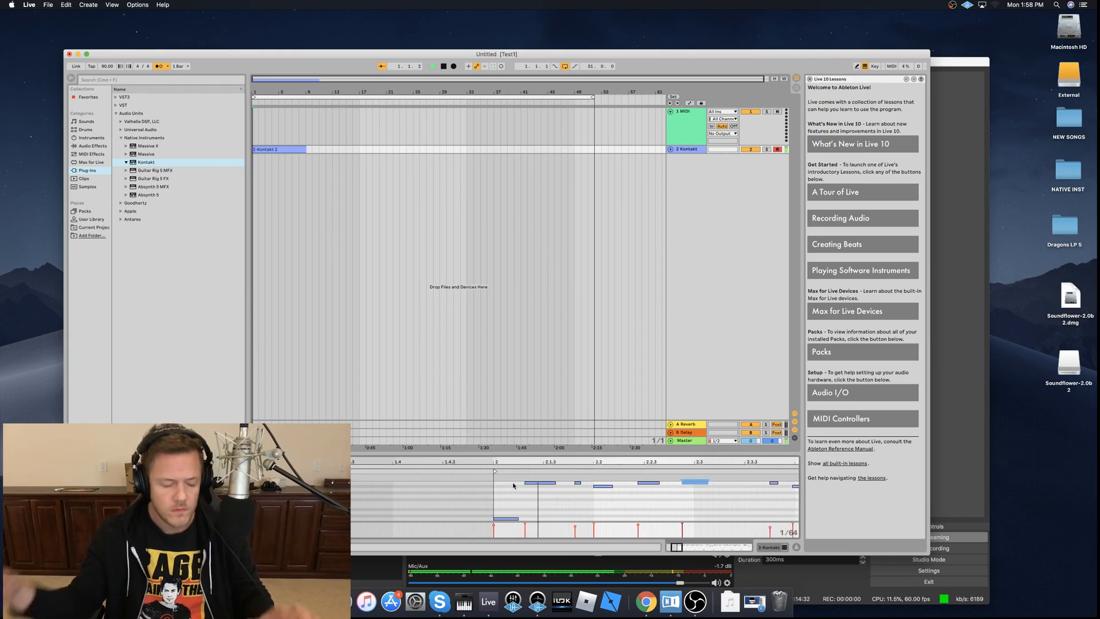
key(space)
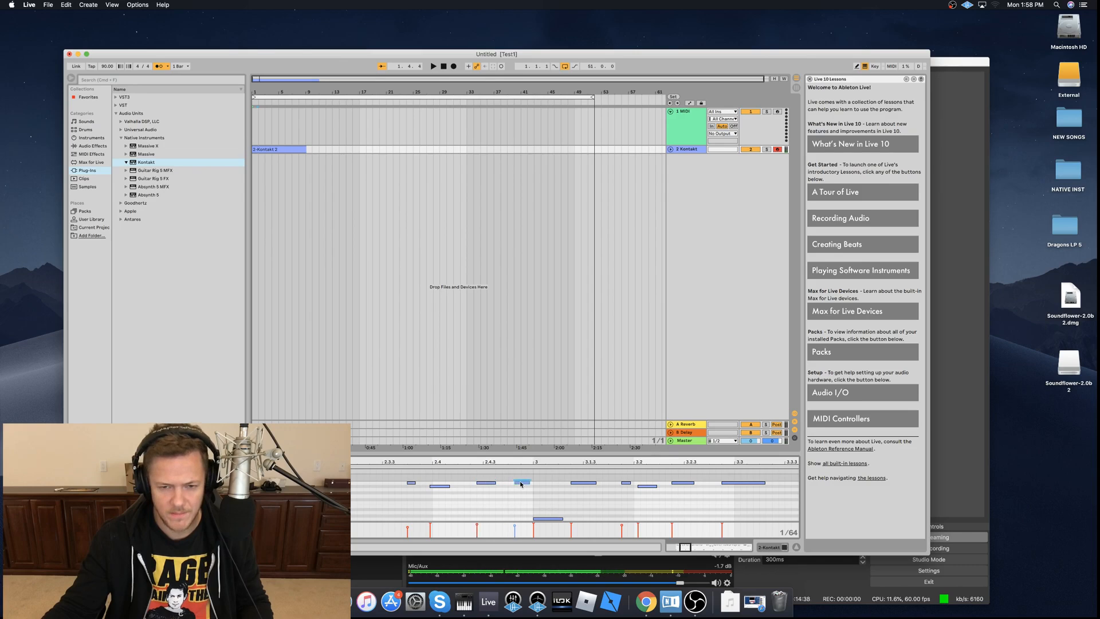
key(space)
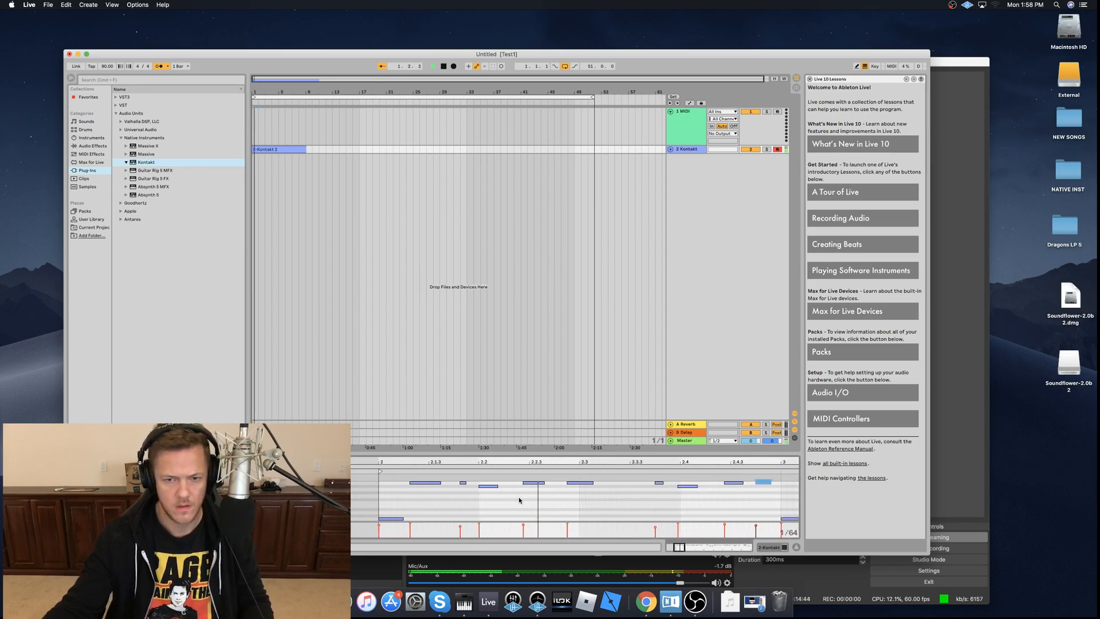
key(space)
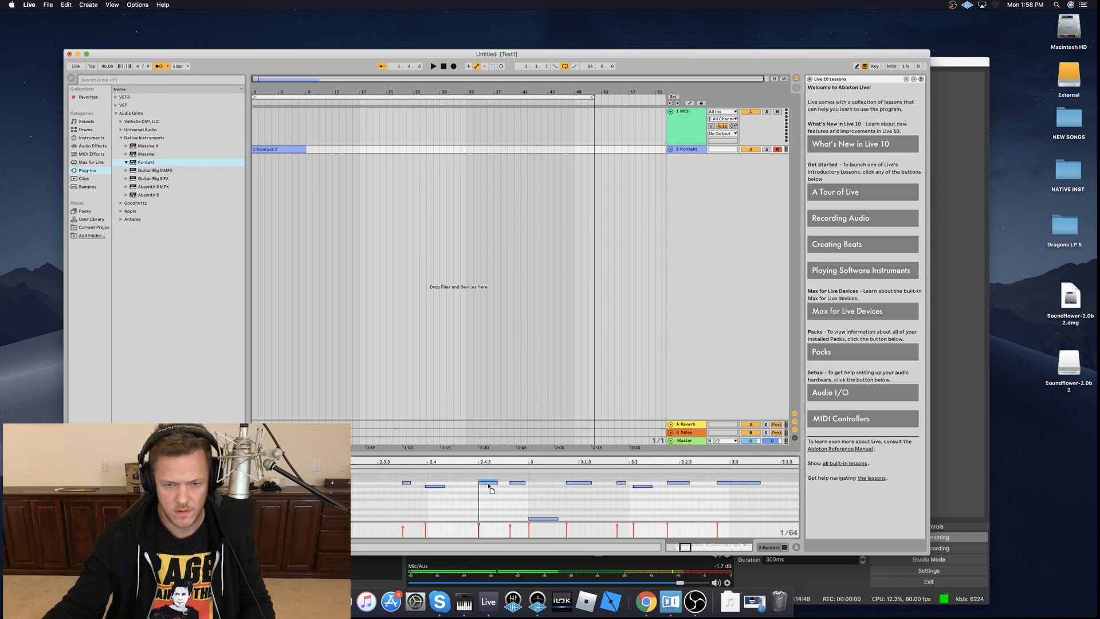
key(space)
key(space)
Move the upper-row note near 2.4.3 slightly earlier and play back bar 2 to check it.
click(665, 493)
key(space)
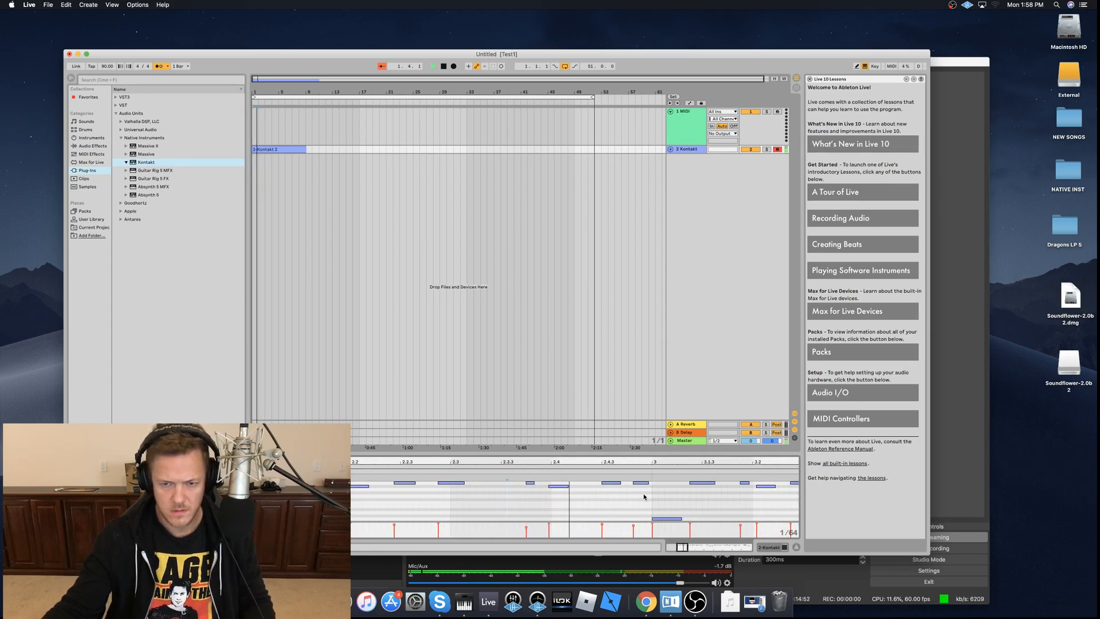
key(space)
click(611, 483)
drag(611, 484, 607, 487)
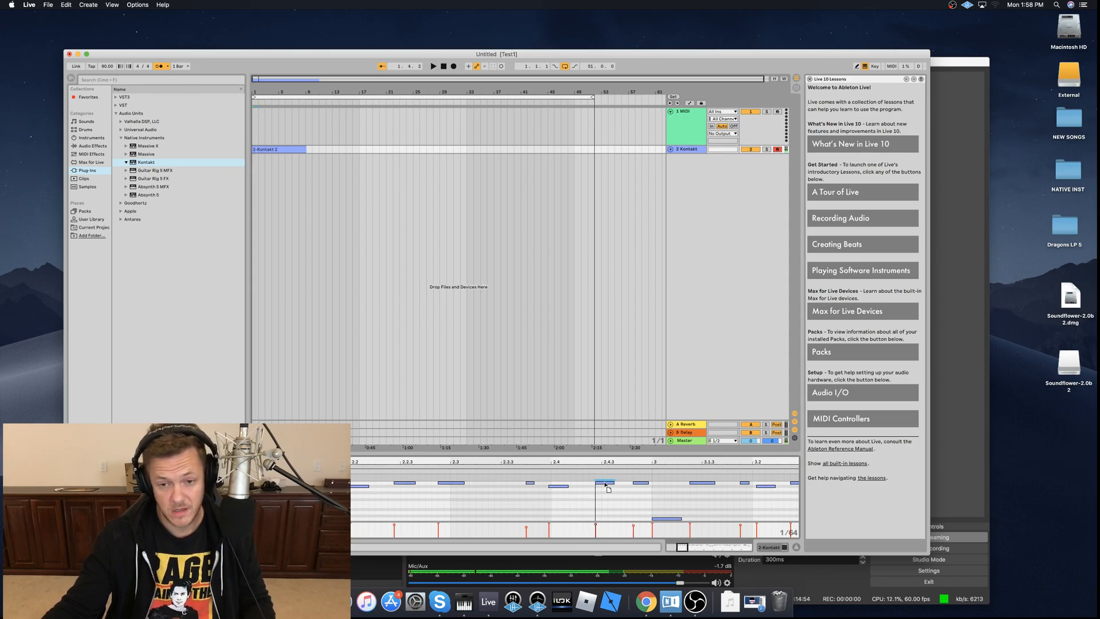
key(space)
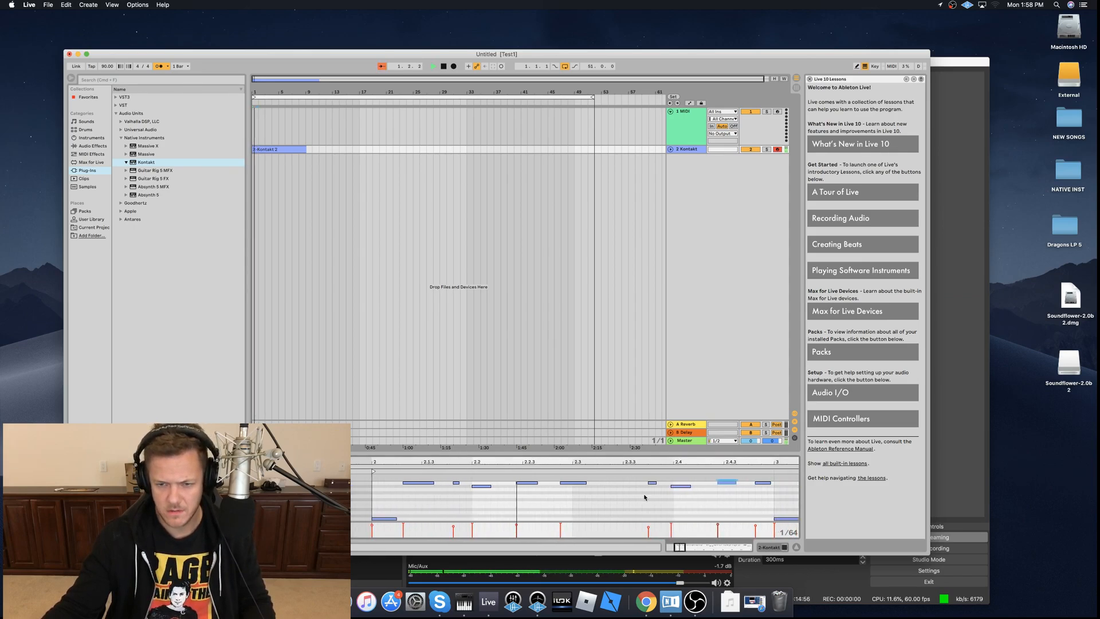
key(space)
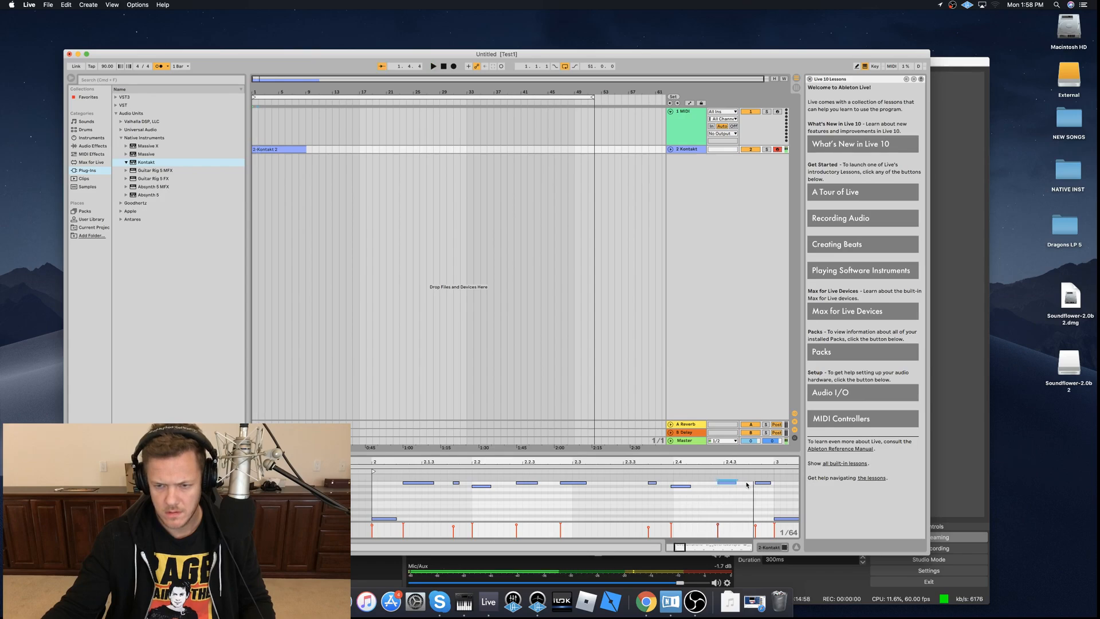
Quantize the lower-row note at 2.4 and audition bar 2 again.
key(space)
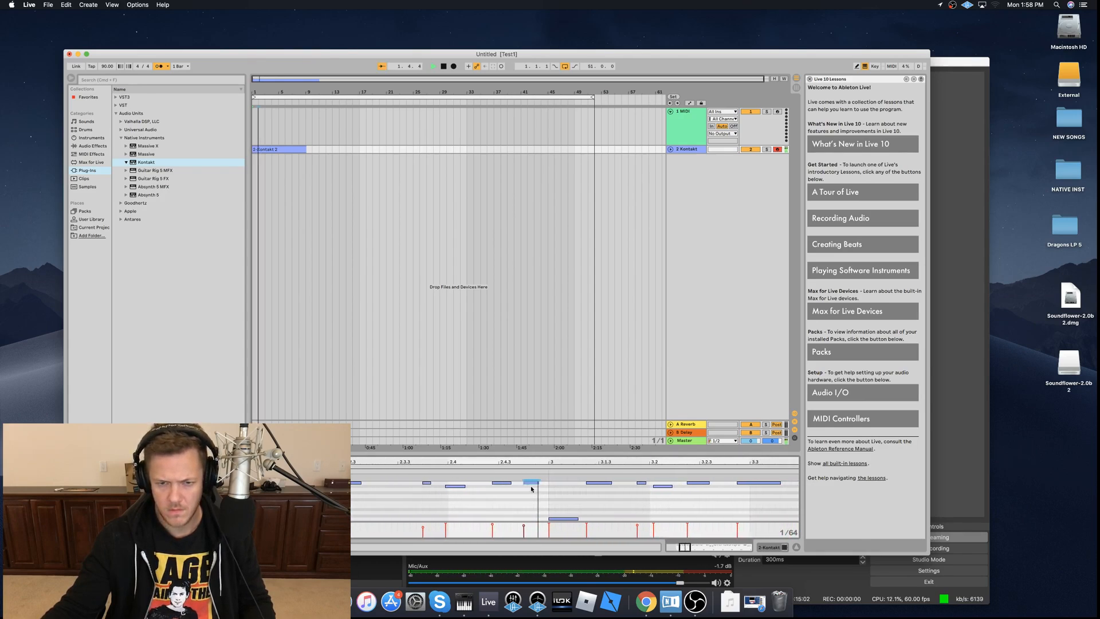
key(space)
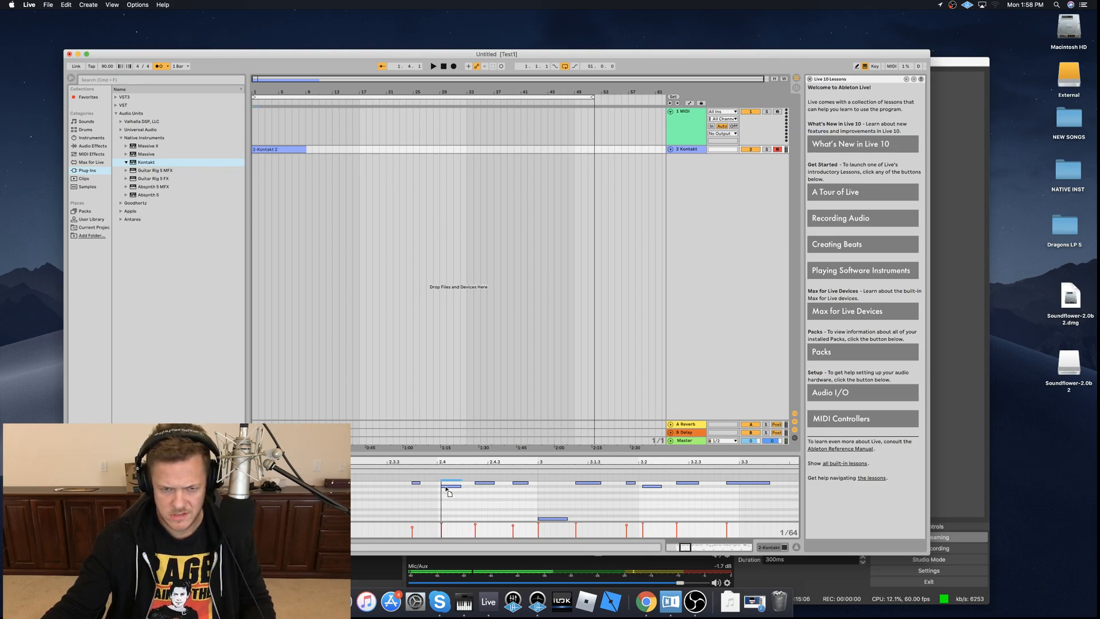
right_click(442, 488)
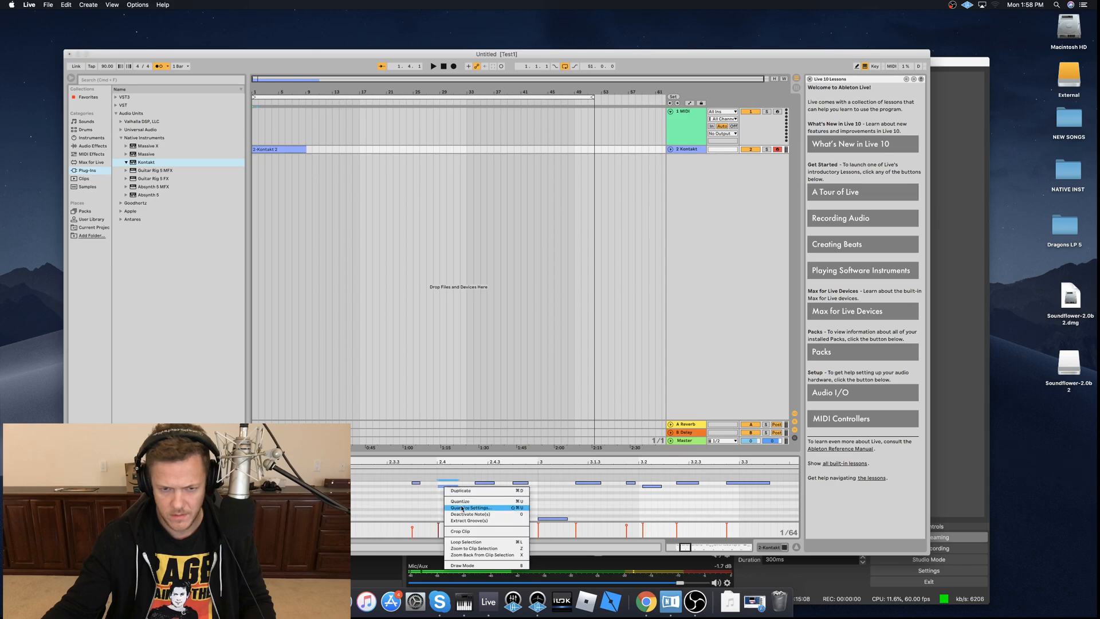
click(464, 505)
key(space)
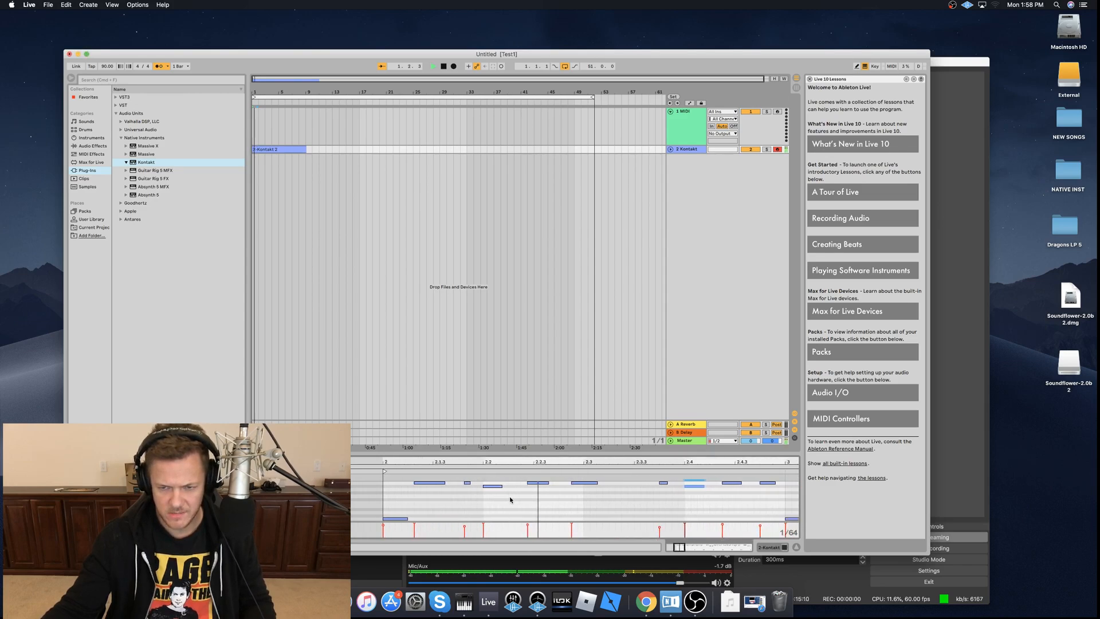
key(space)
Nudge the short upper-row note just before 2.4 slightly later and audition the result.
click(441, 482)
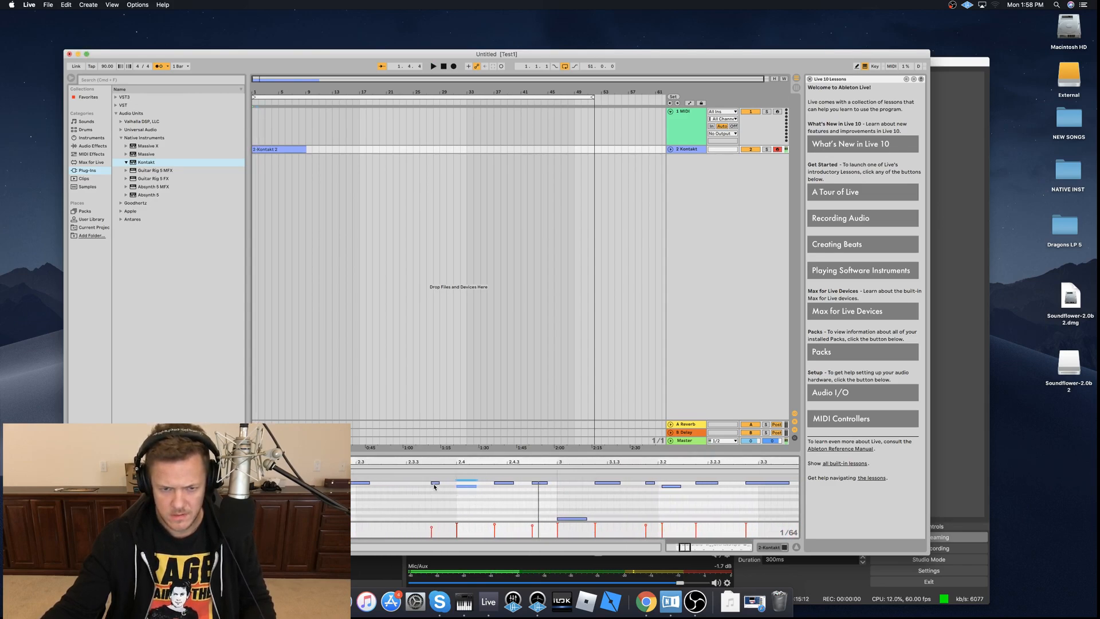
key(space)
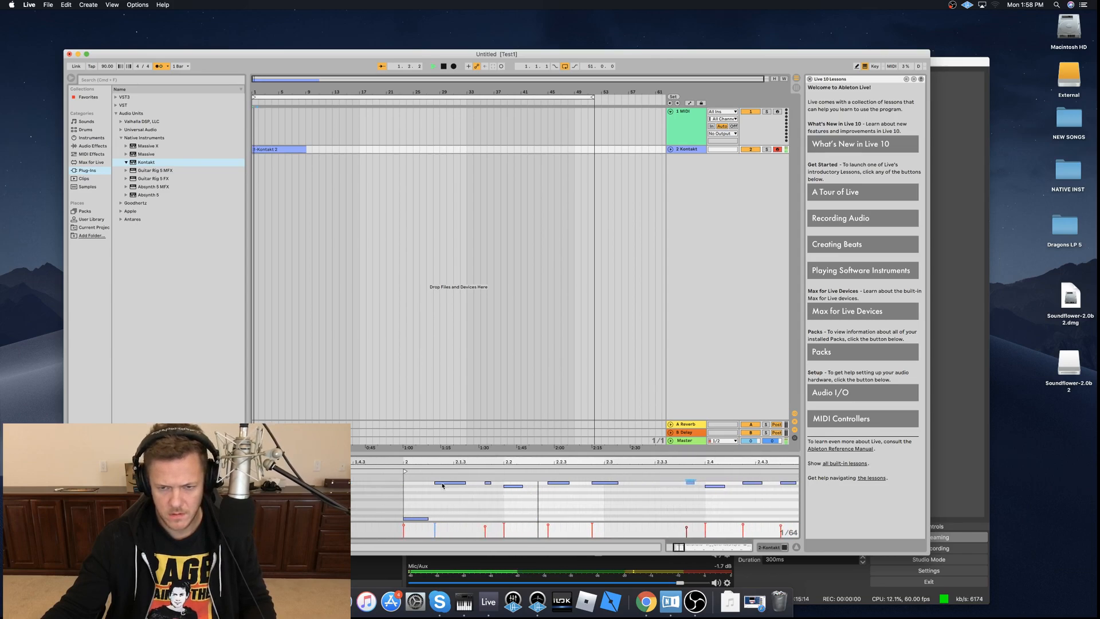
key(space)
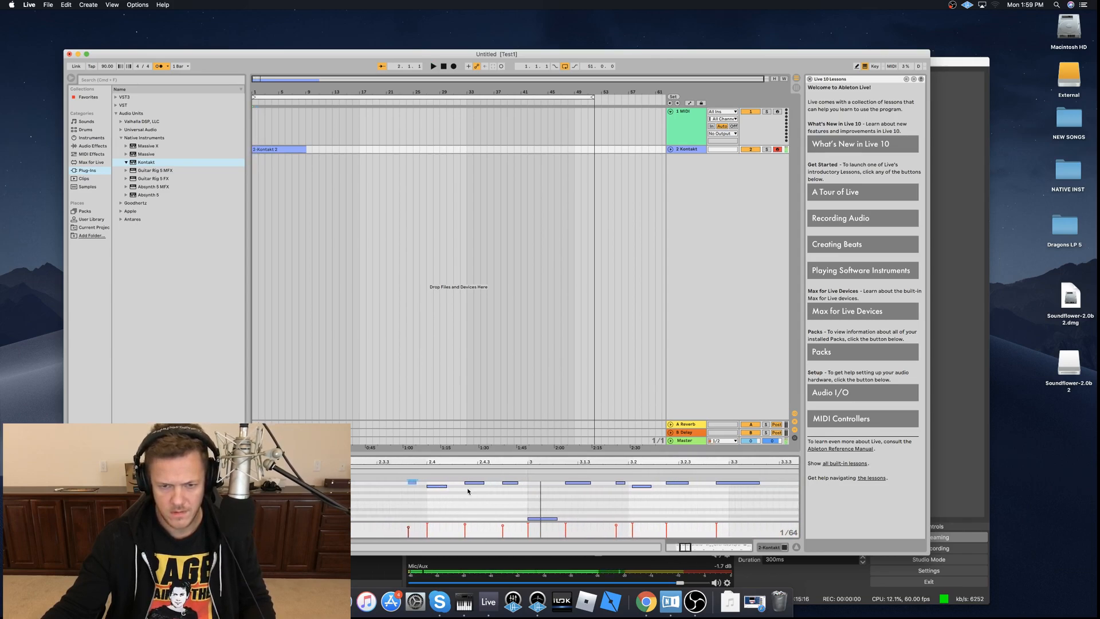
key(space)
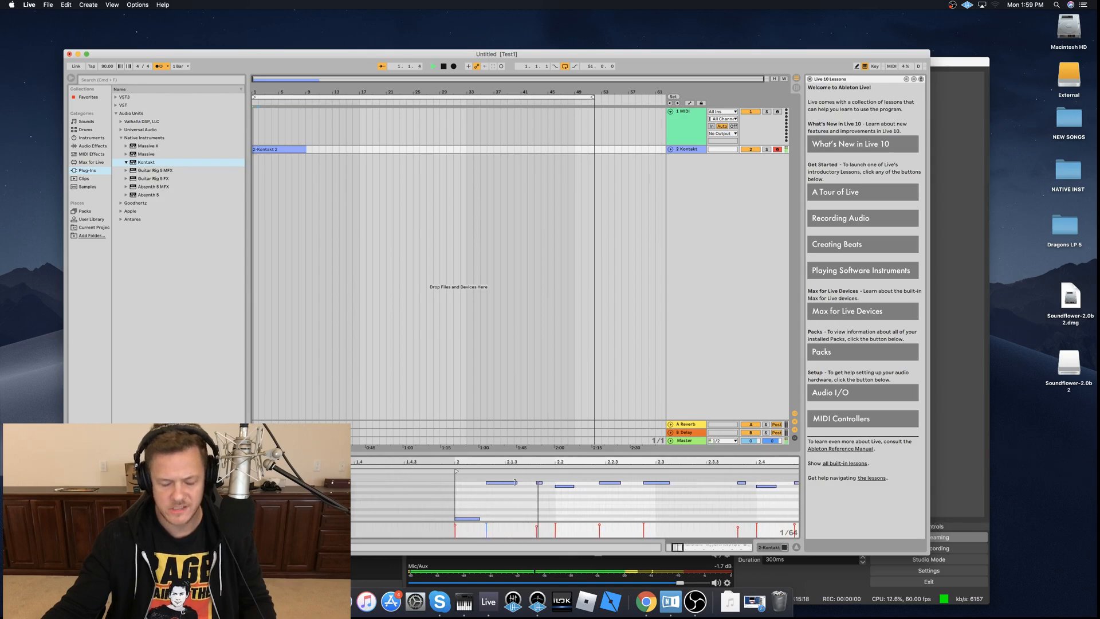
key(space)
Shift the last upper-row note before bar 3 slightly later, select the lower-row note at 3.4, and replay the beat.
key(space)
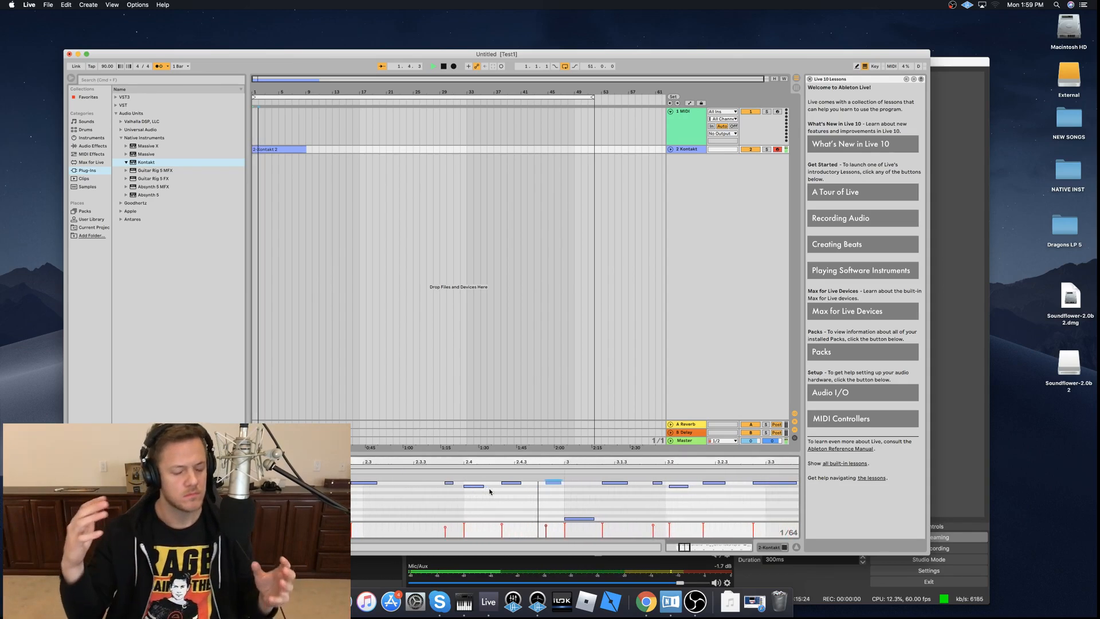
key(space)
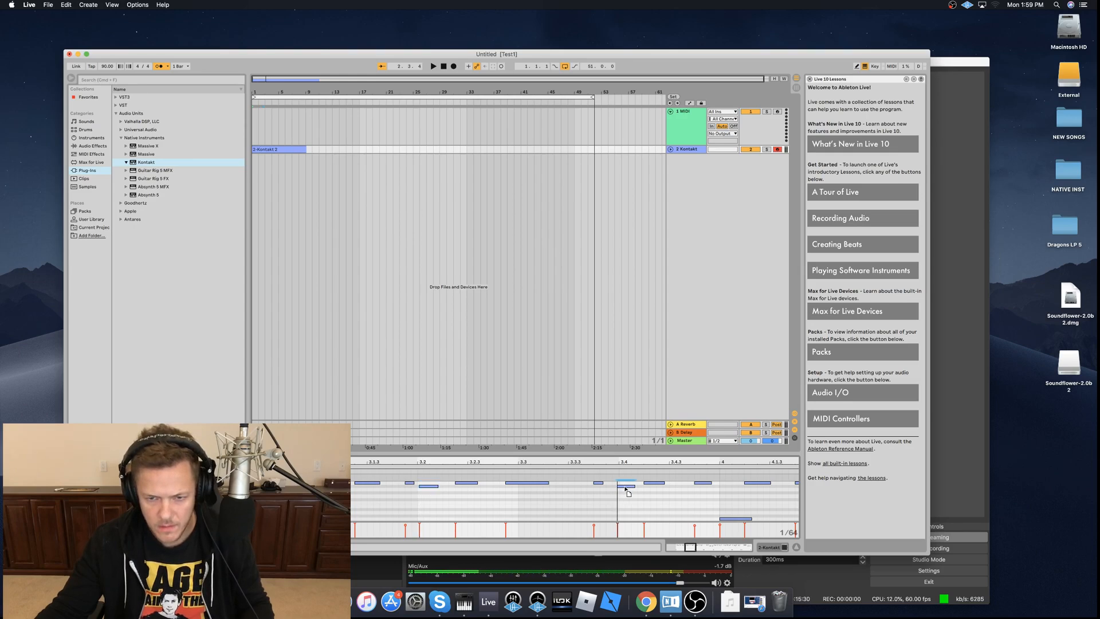
key(space)
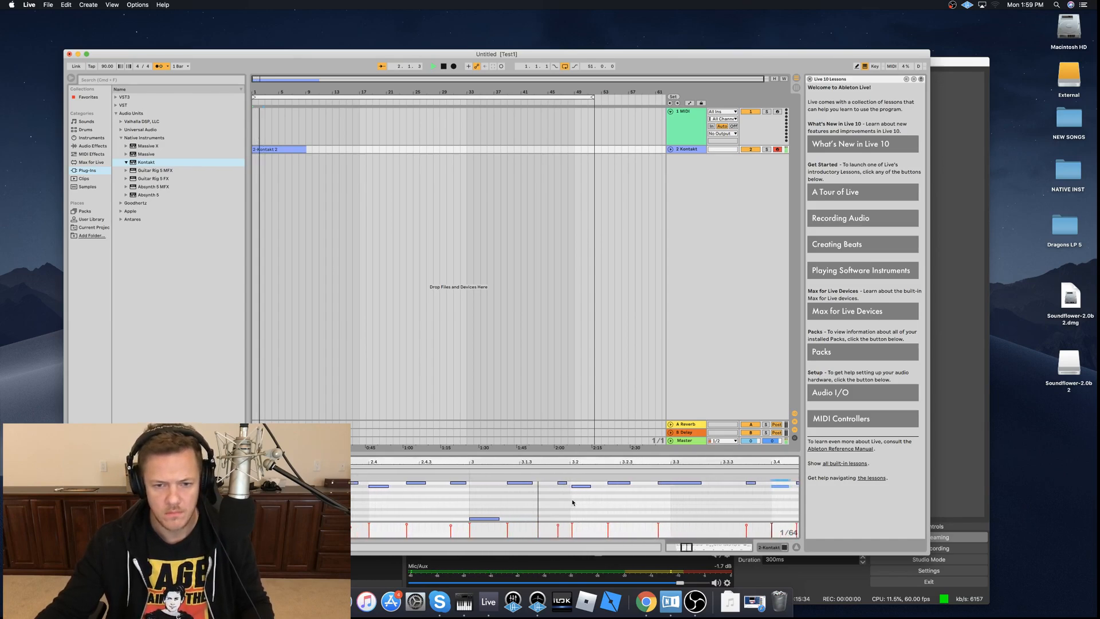
Move the upper-row note near 3.4.3 slightly earlier and the last upper-row note before bar 4 slightly later, auditioning bar 3.
key(space)
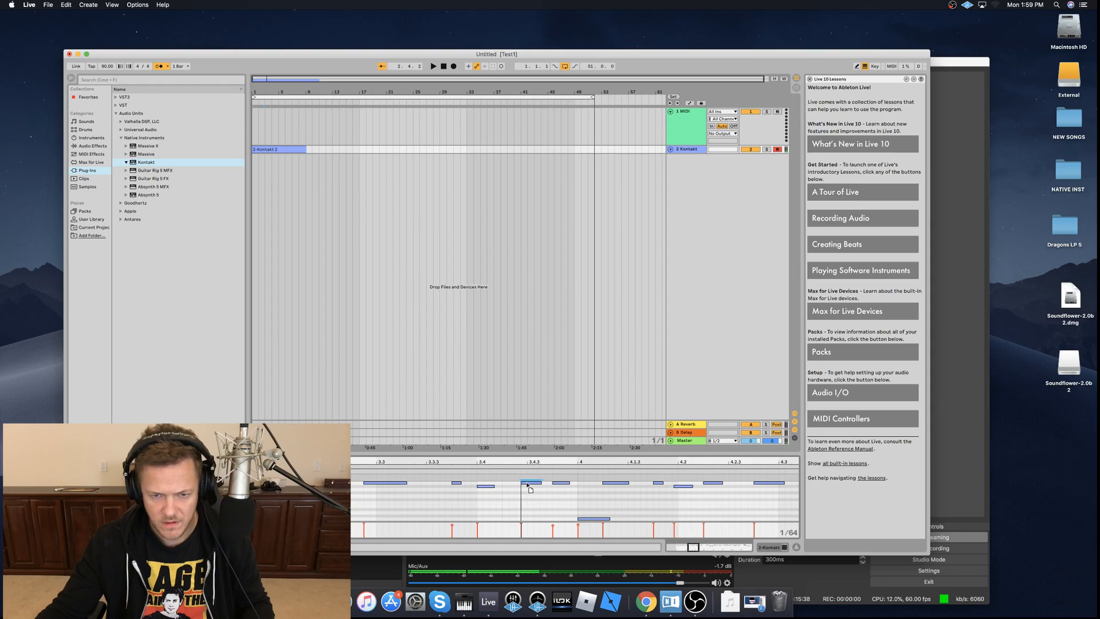
key(space)
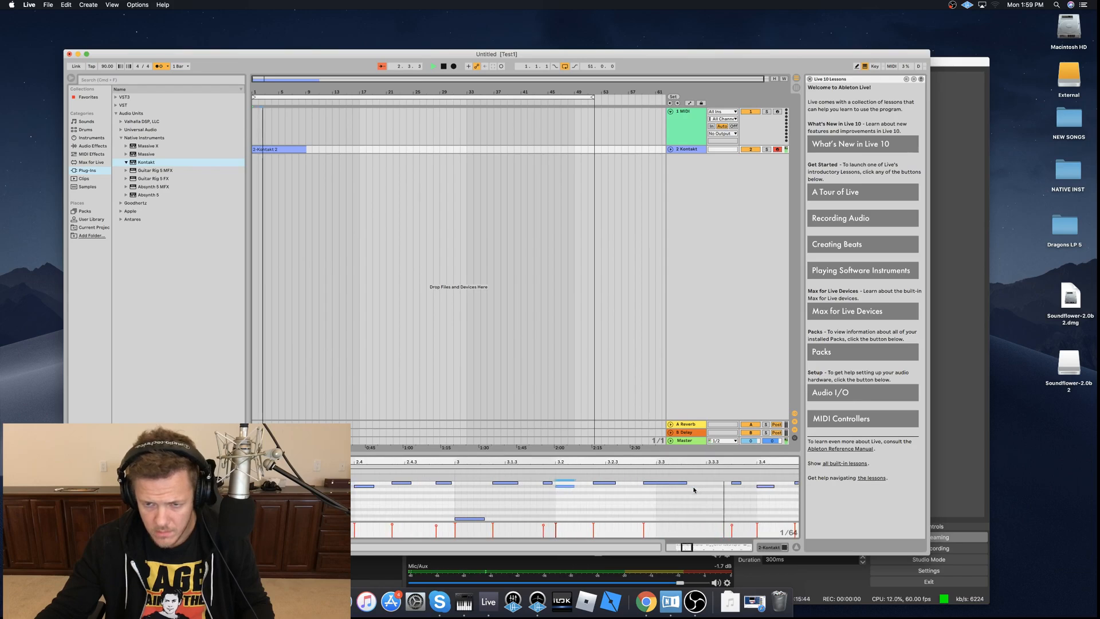
key(space)
drag(708, 483, 716, 488)
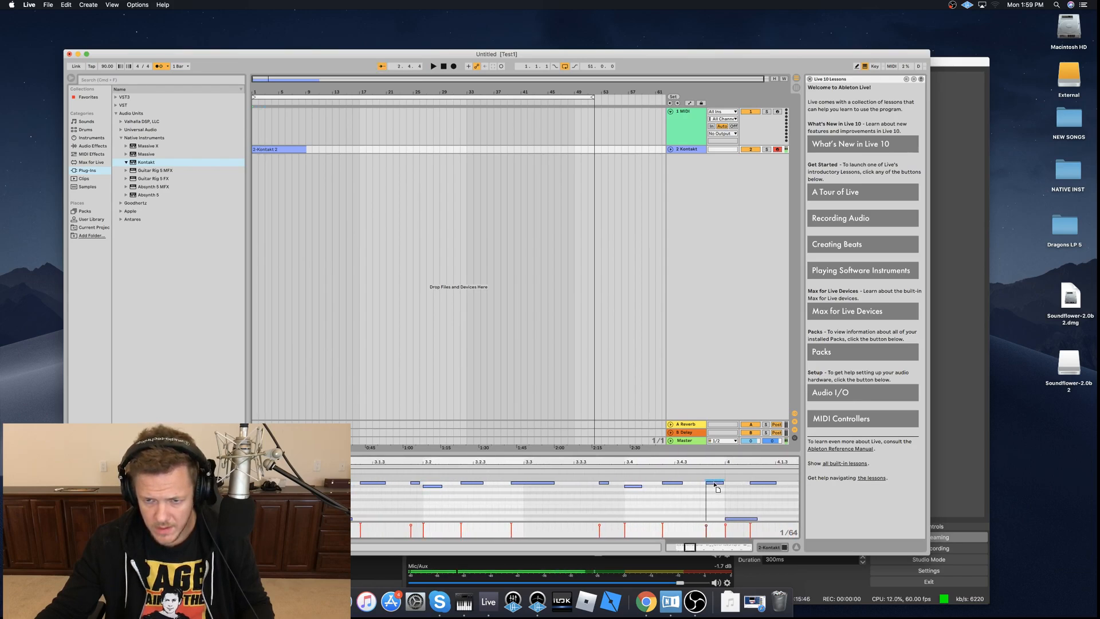
Replay from bar 2 and fine-tune the last upper-row note before bar 3, leaving it slightly ahead of the downbeat.
scroll(486, 499, left, 10)
scroll(611, 499, right, 4)
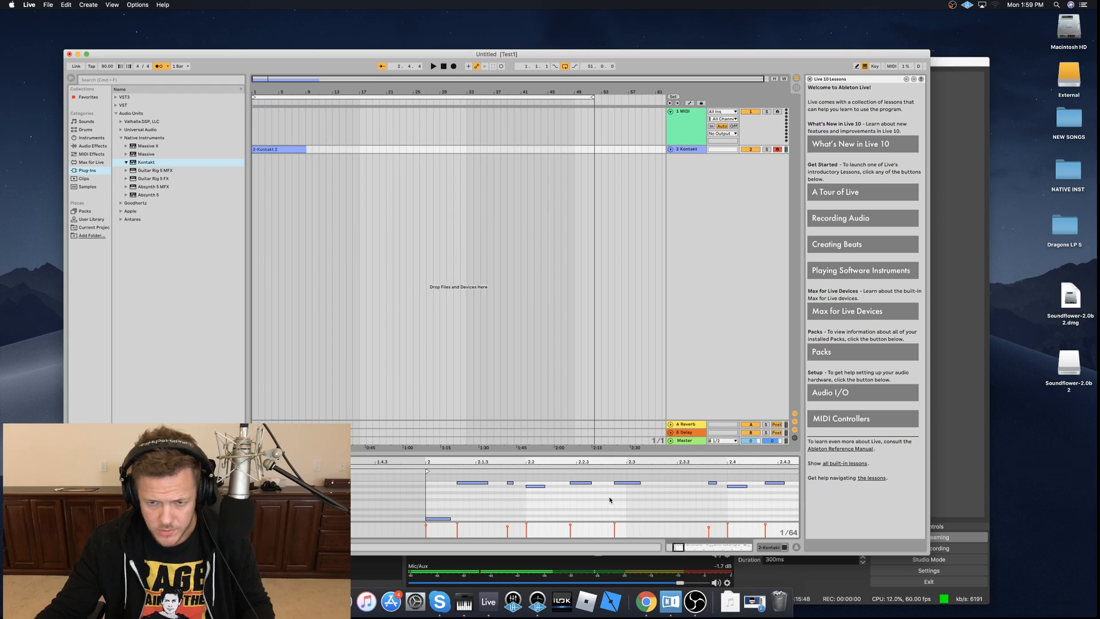
key(space)
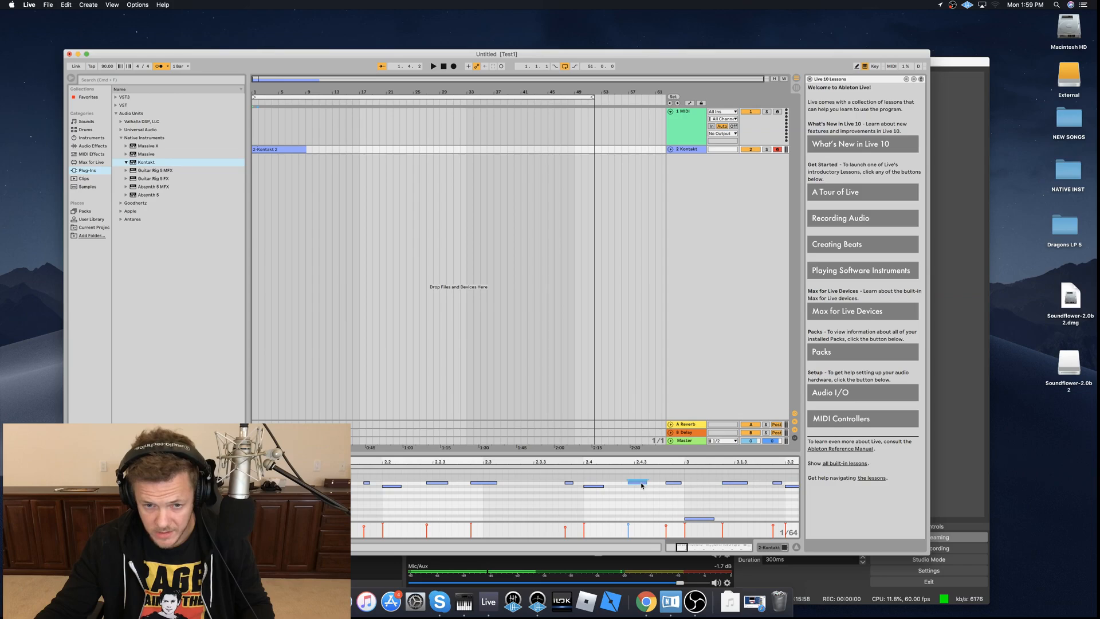
key(space)
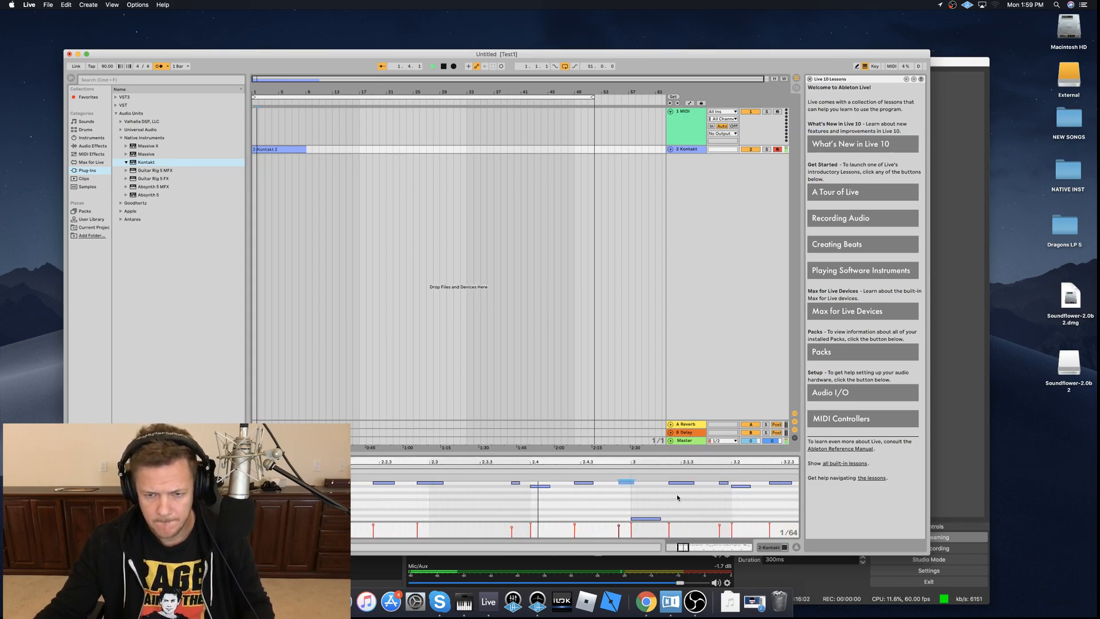
key(space)
drag(435, 483, 432, 486)
key(space)
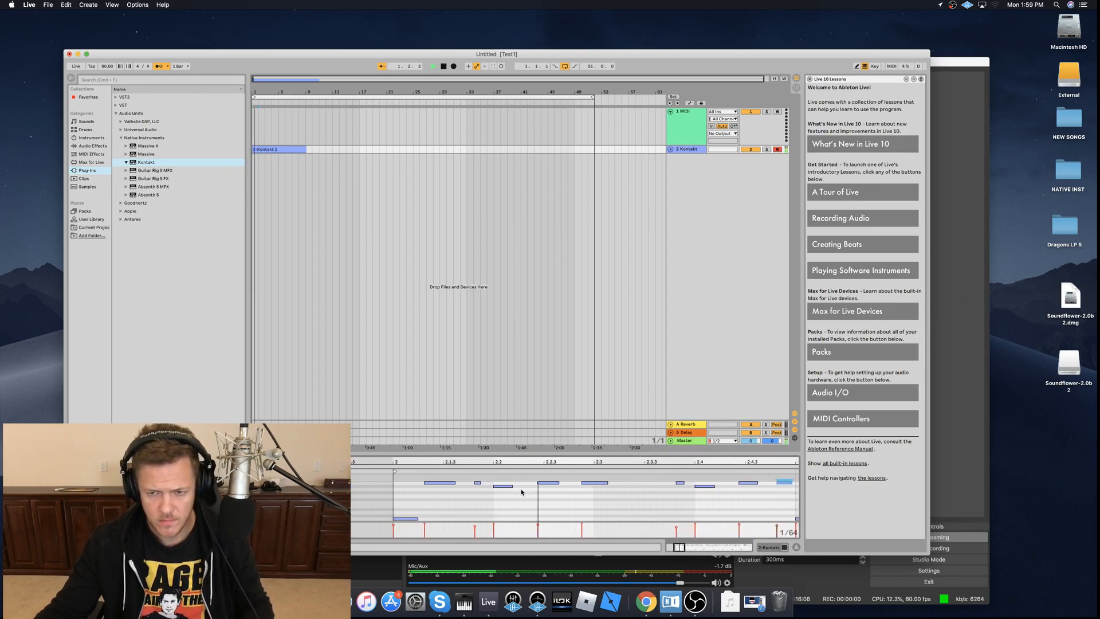
Shift the upper-row note near 2.4.3 slightly earlier and play through into bar 3 to check it.
key(space)
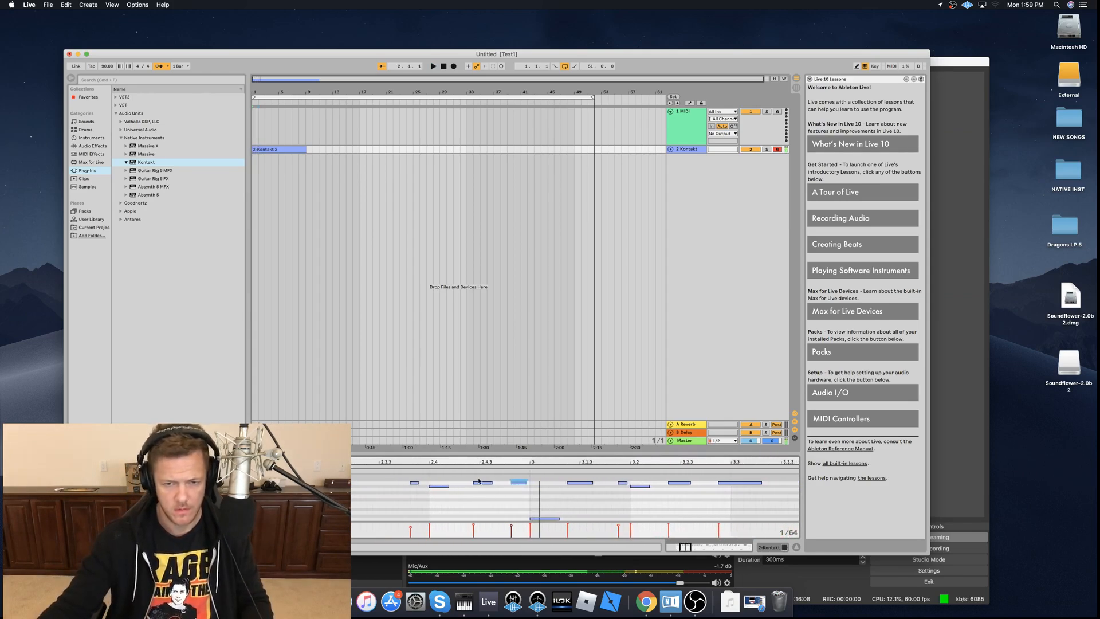
drag(478, 483, 472, 484)
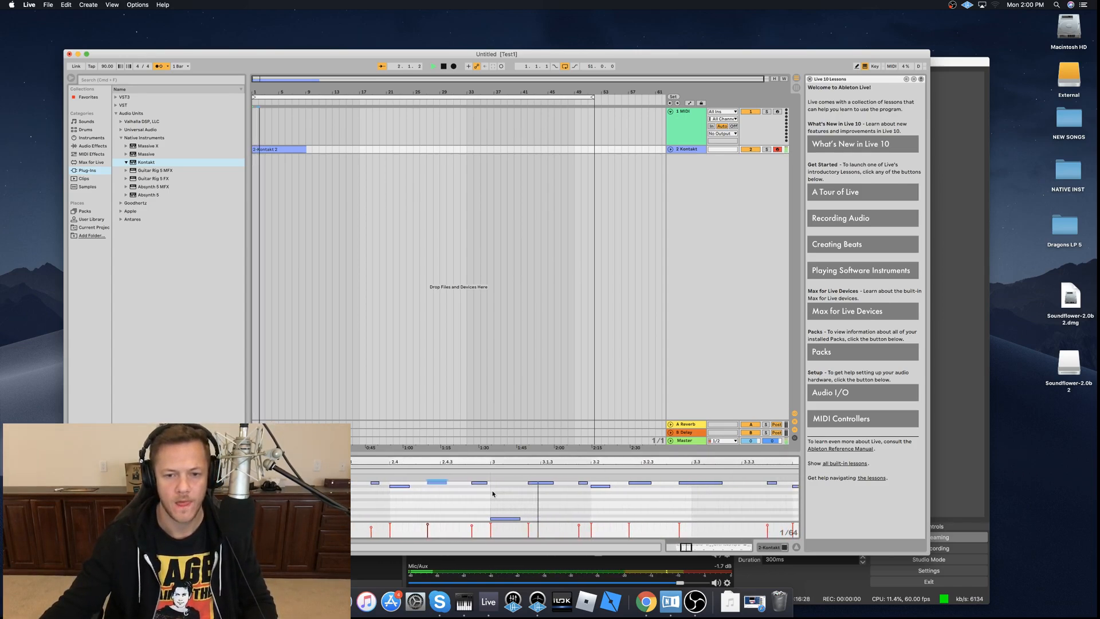
key(space)
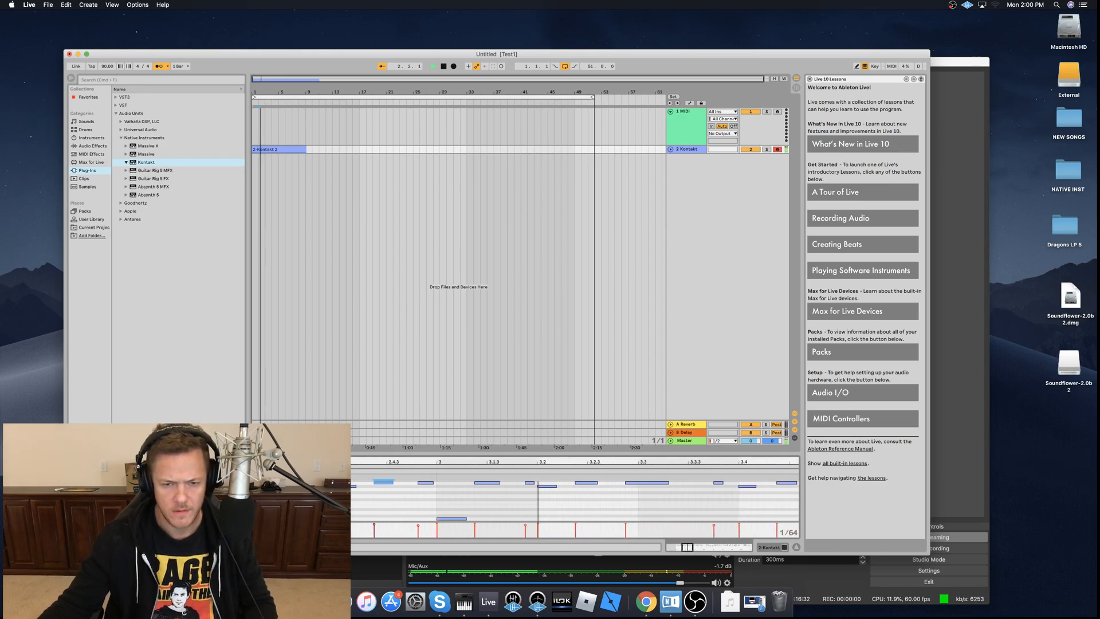
key(space)
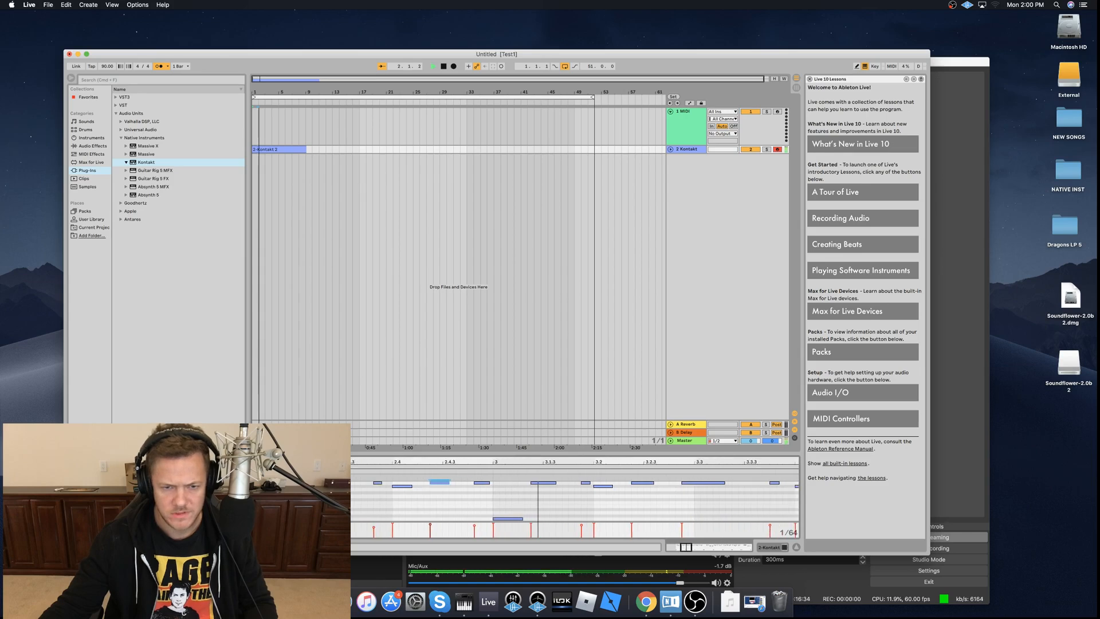
Nudge the short upper-row note just before 3.2 slightly earlier and audition bar 3.
key(space)
key(space)
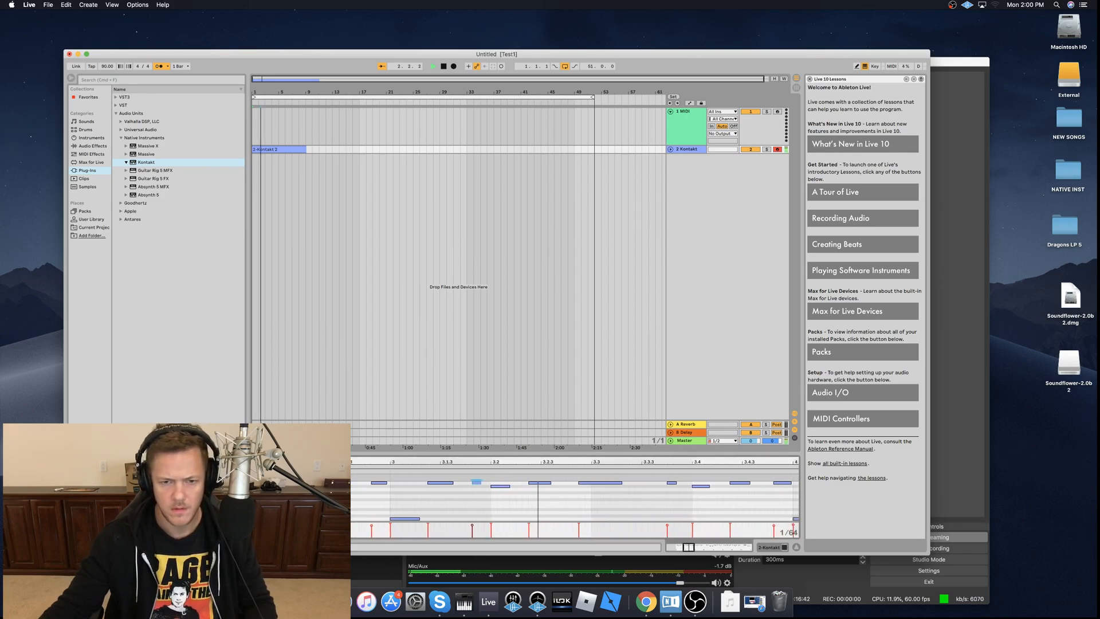
key(space)
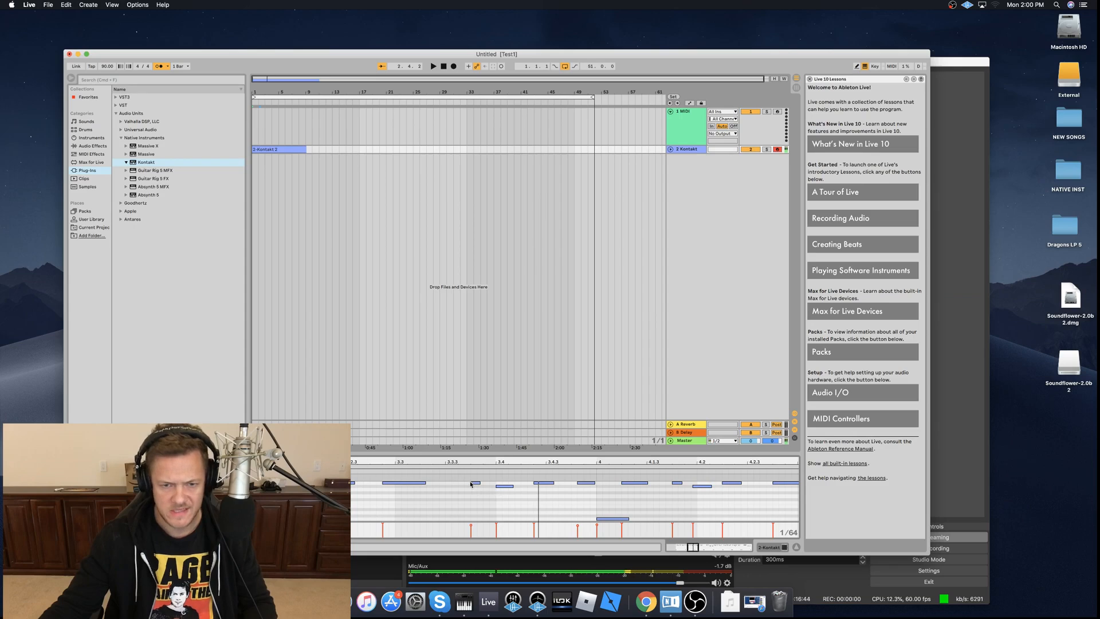
Adjust the short upper-row note just before 3.4 until it sits slightly later, replaying bar 3 between changes.
scroll(469, 484, left, 4)
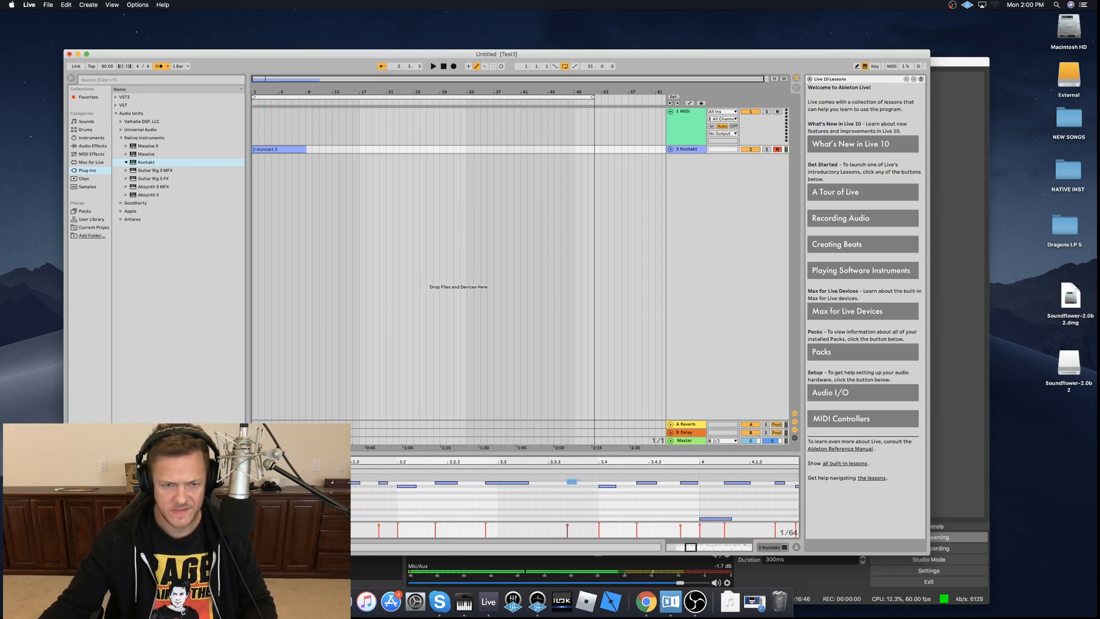
key(space)
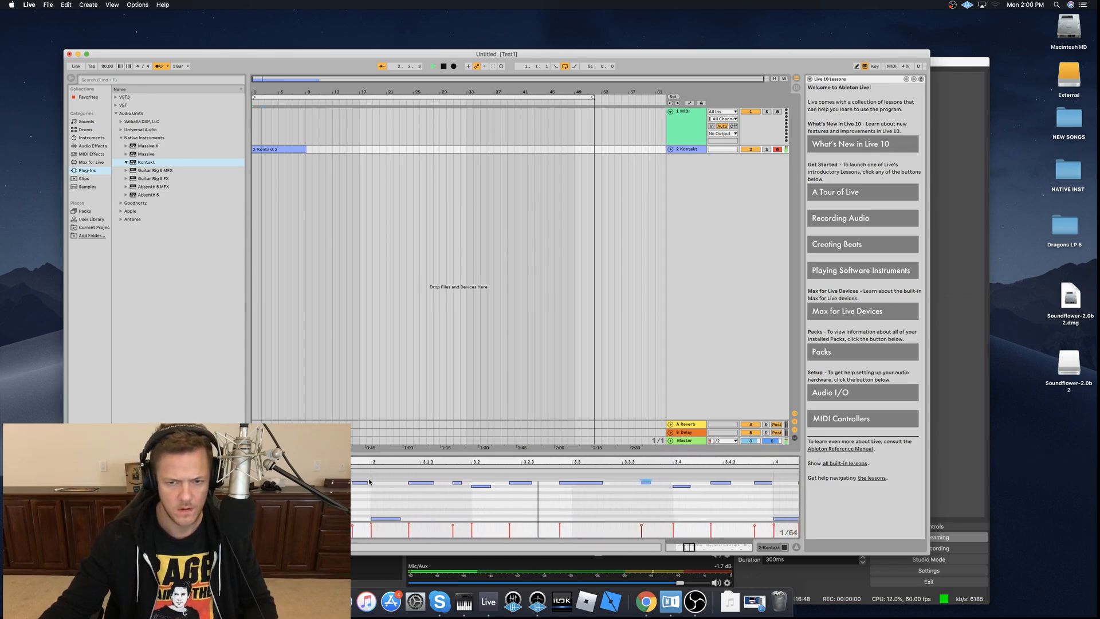
key(space)
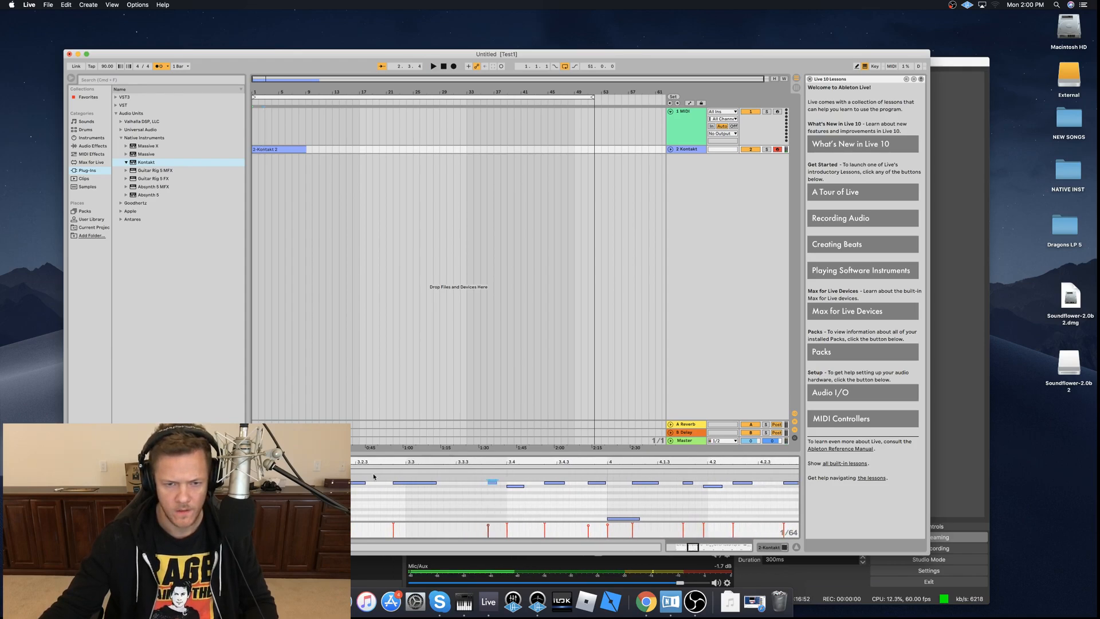
key(space)
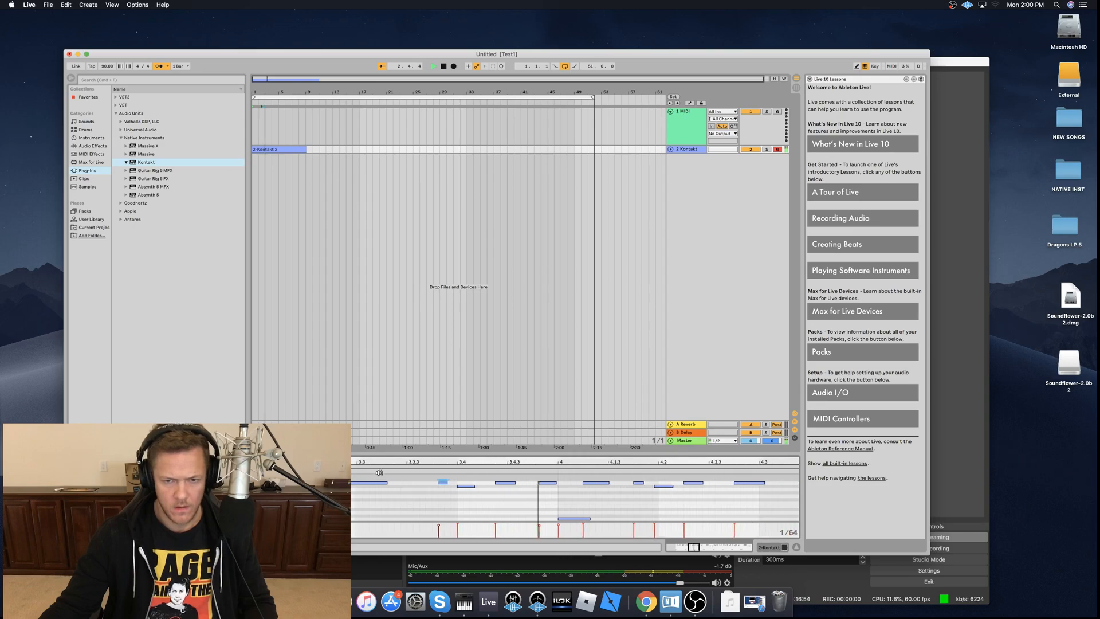
key(space)
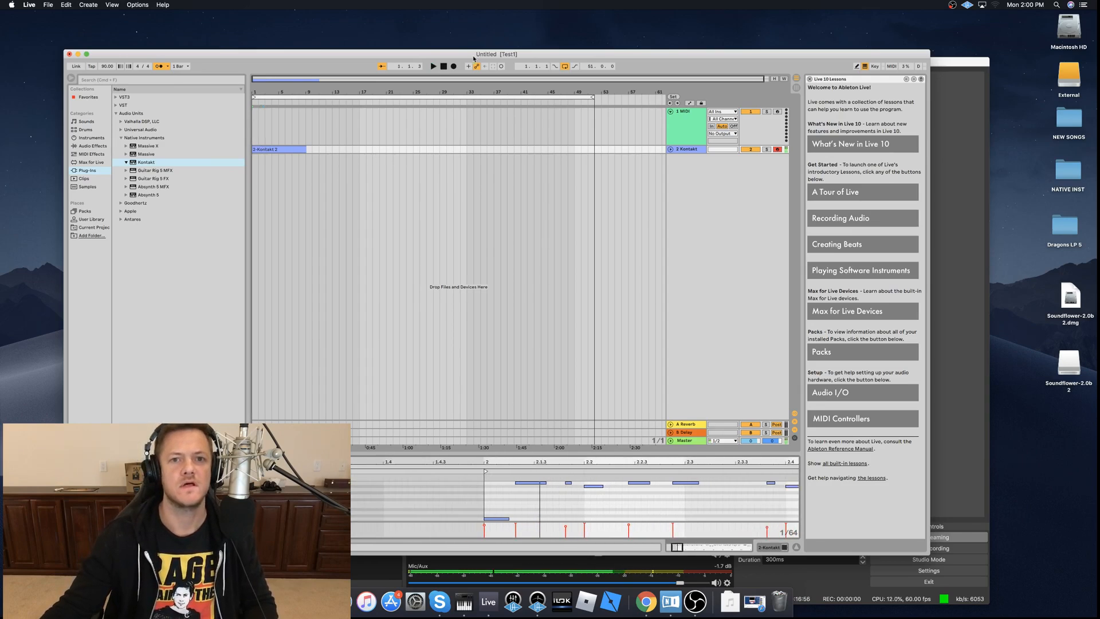
Play bar 2, move the upper-row note near 2.4.3 slightly later, and replay the bar.
key(space)
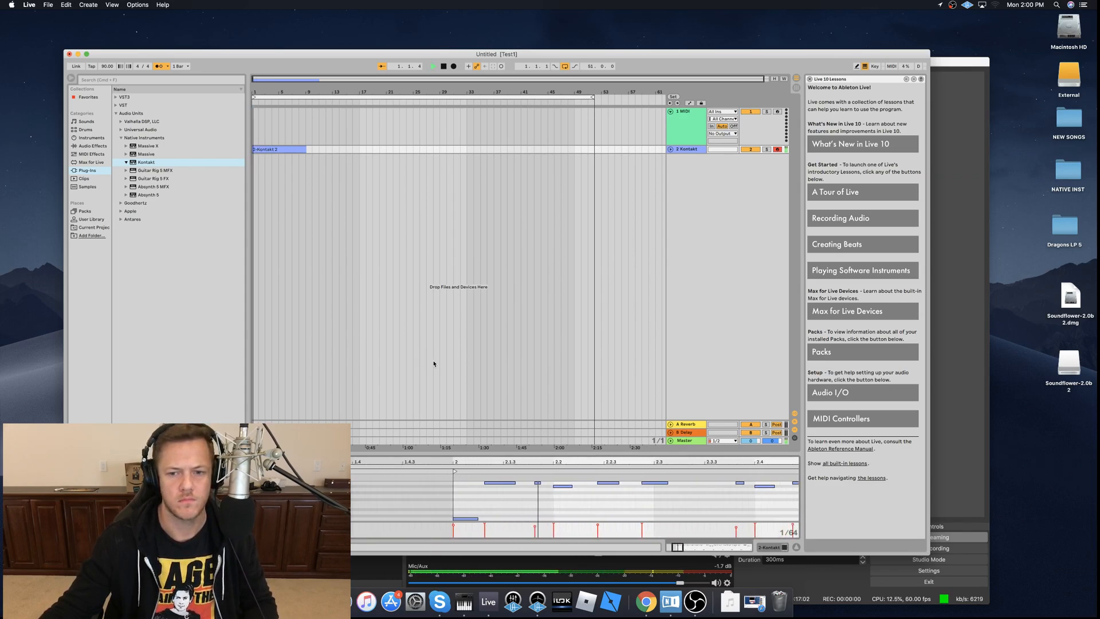
key(space)
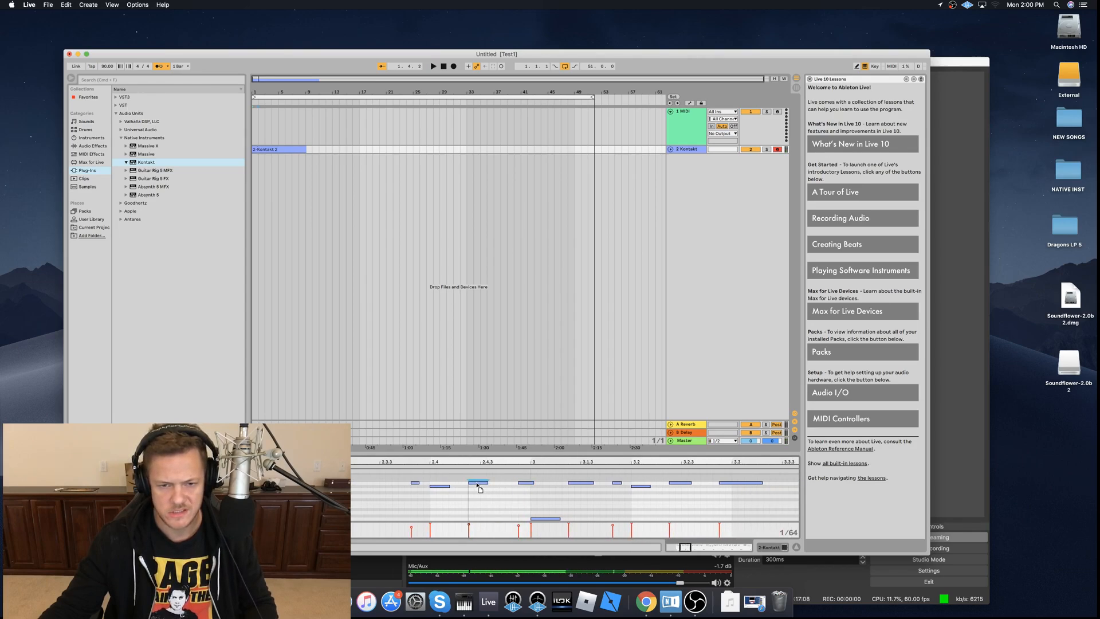
key(space)
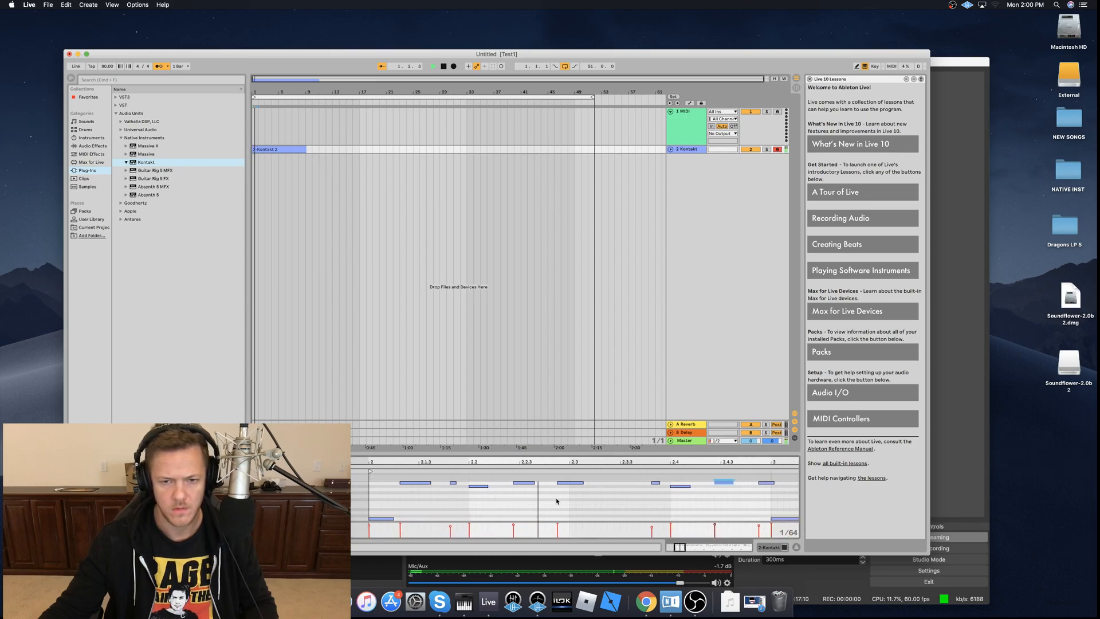
key(space)
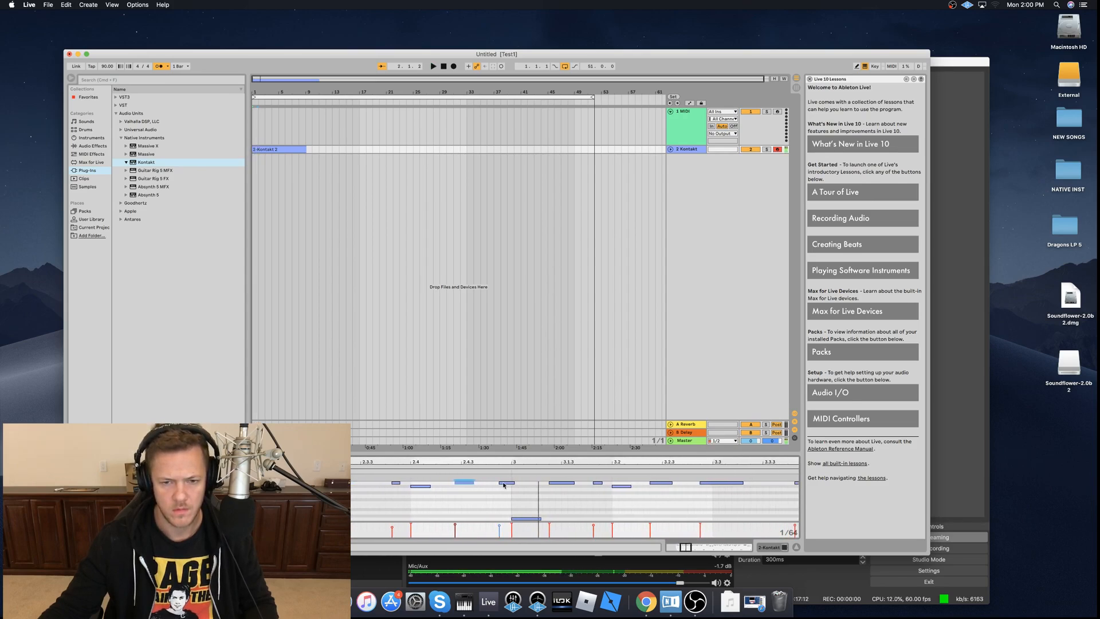
Nudge the upper-row note near 2.4.3 slightly later and the last one before bar 3 slightly earlier, replaying bar 2 to compare.
click(399, 469)
key(space)
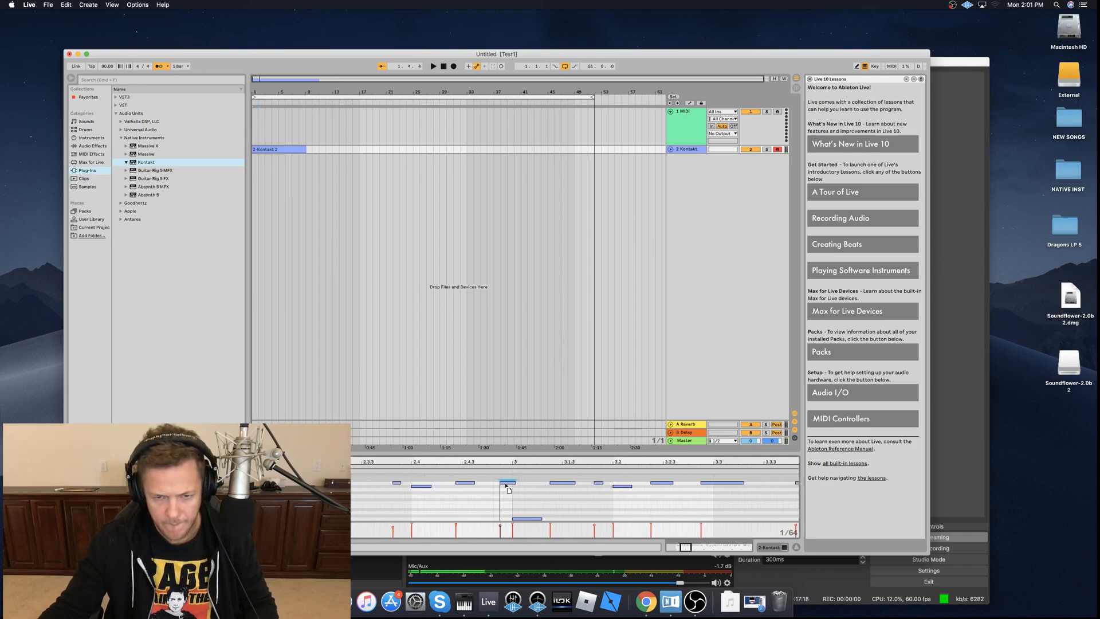
click(392, 468)
key(space)
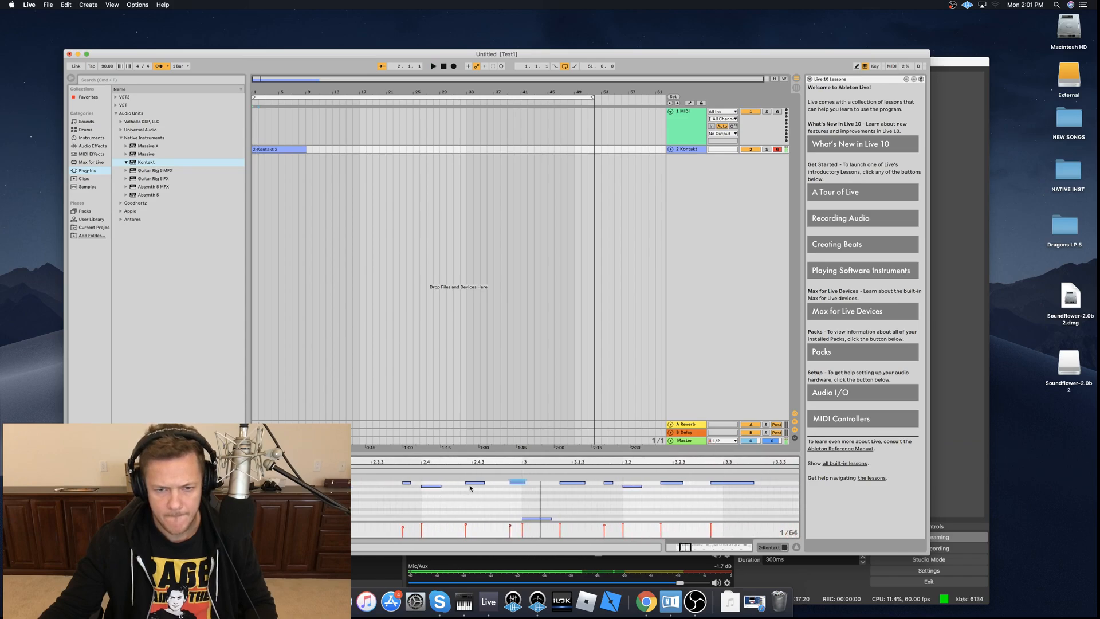
key(space)
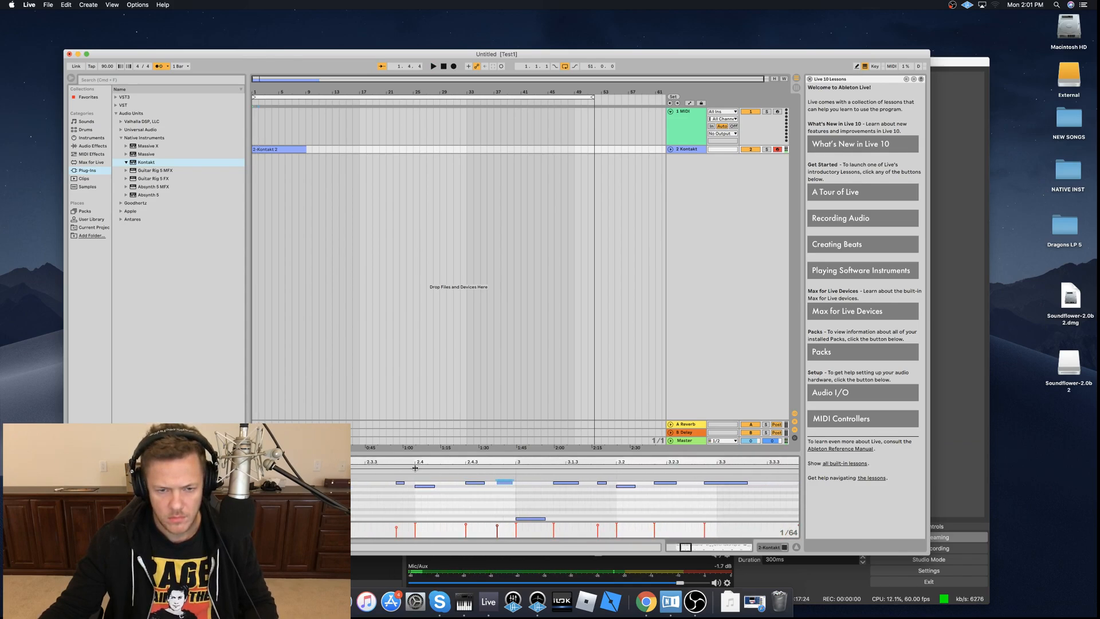
key(space)
click(470, 483)
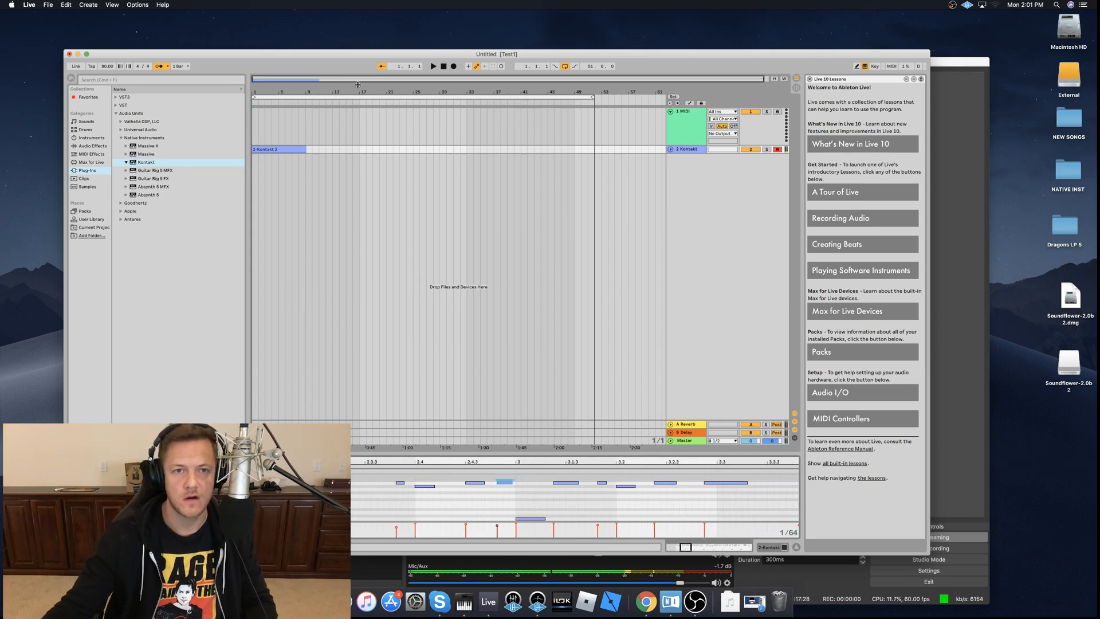
key(space)
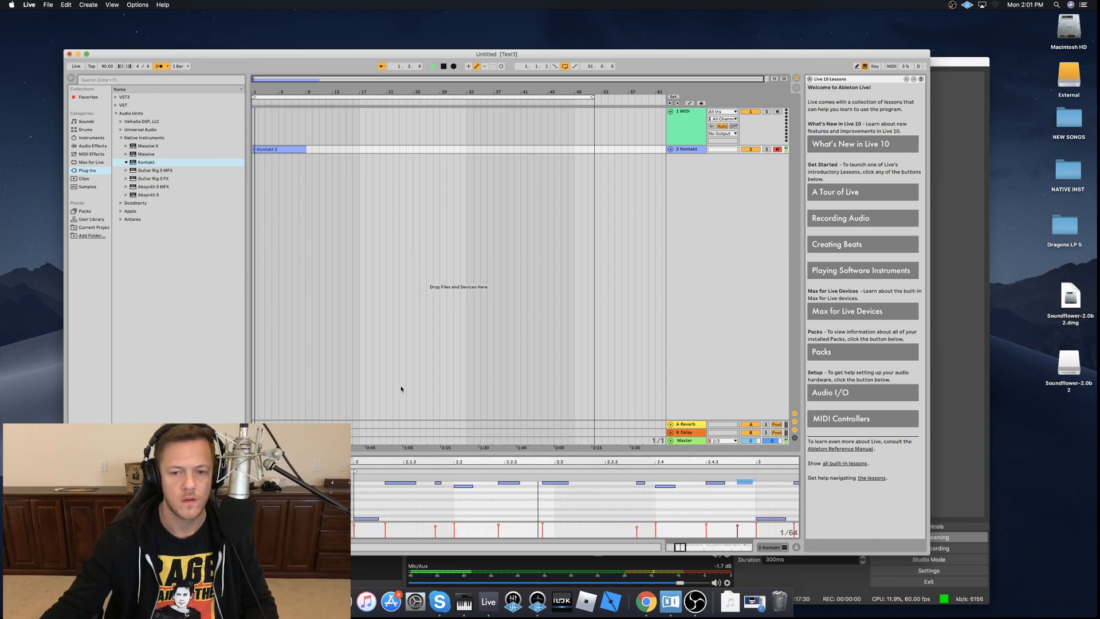
key(space)
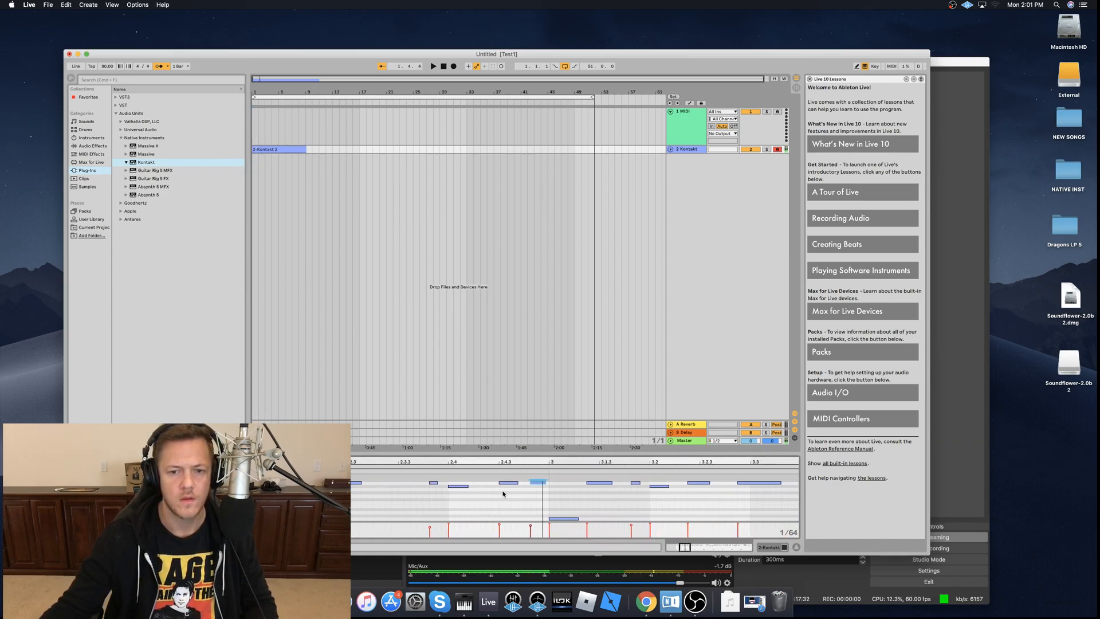
Pull the upper-row note near 2.4.3 slightly earlier again and replay the beat from bar 2.
key(space)
key(space)
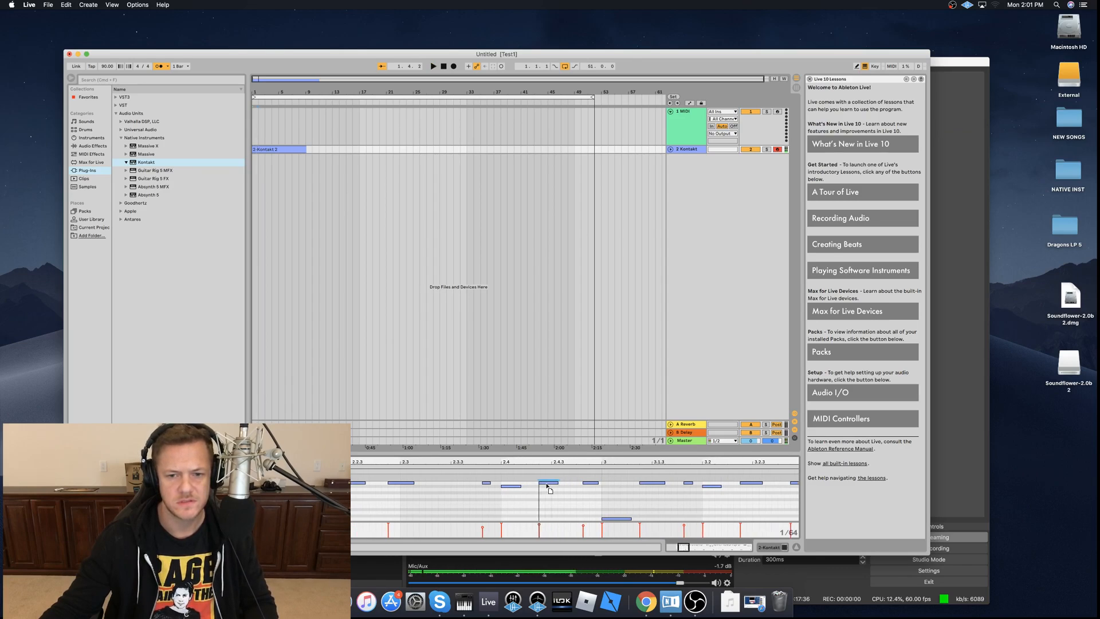
key(space)
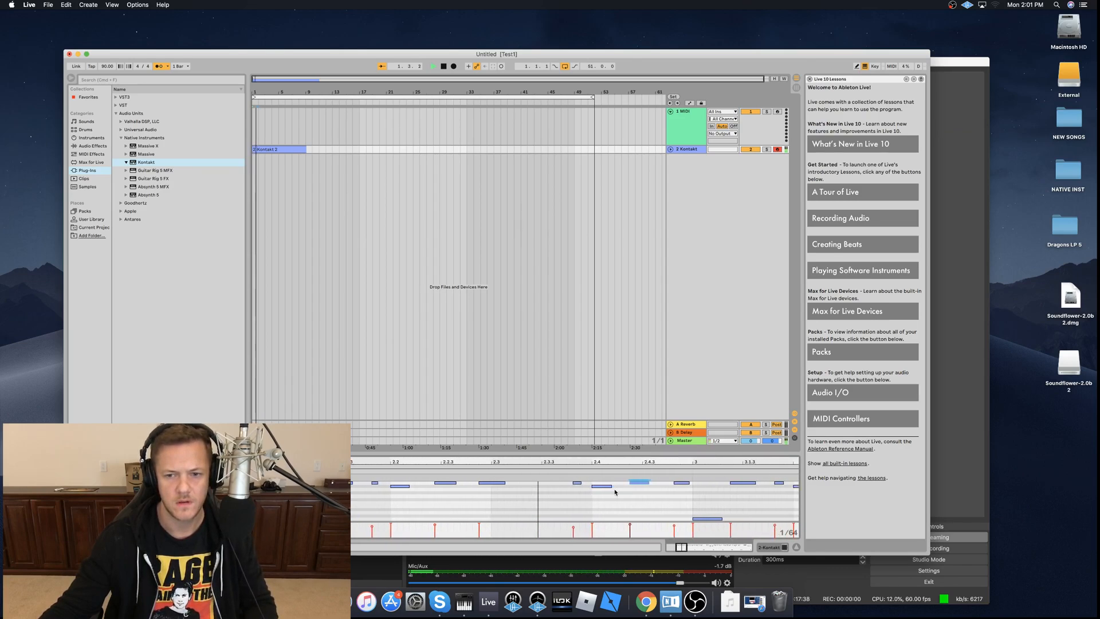
key(space)
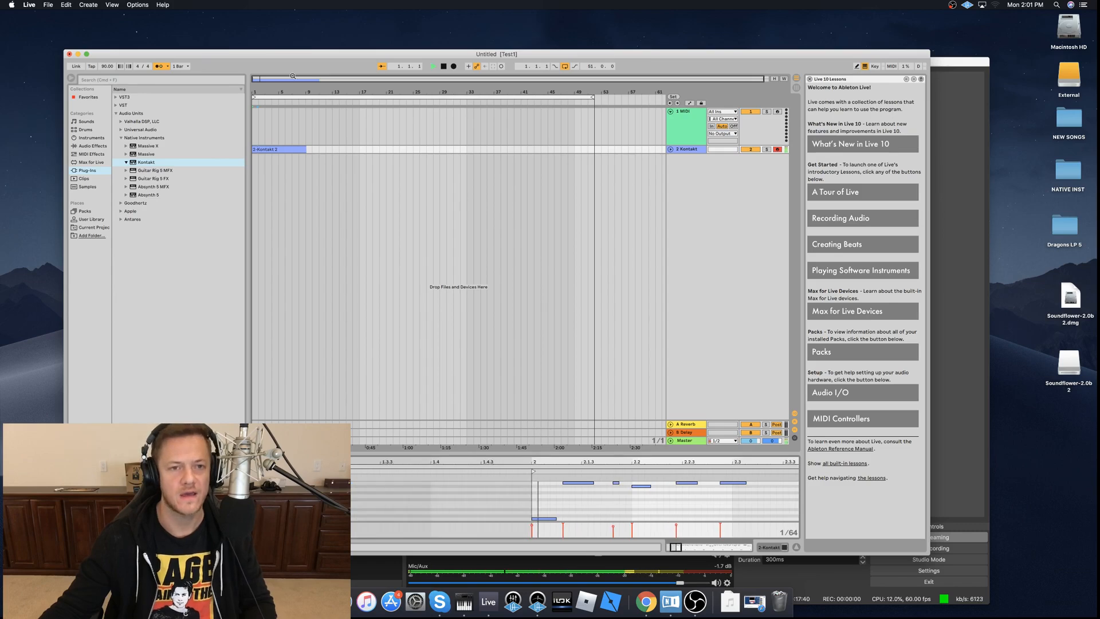
Trim the drum clip on the Kontakt track to two bars and duplicate it directly after itself.
drag(305, 151, 263, 156)
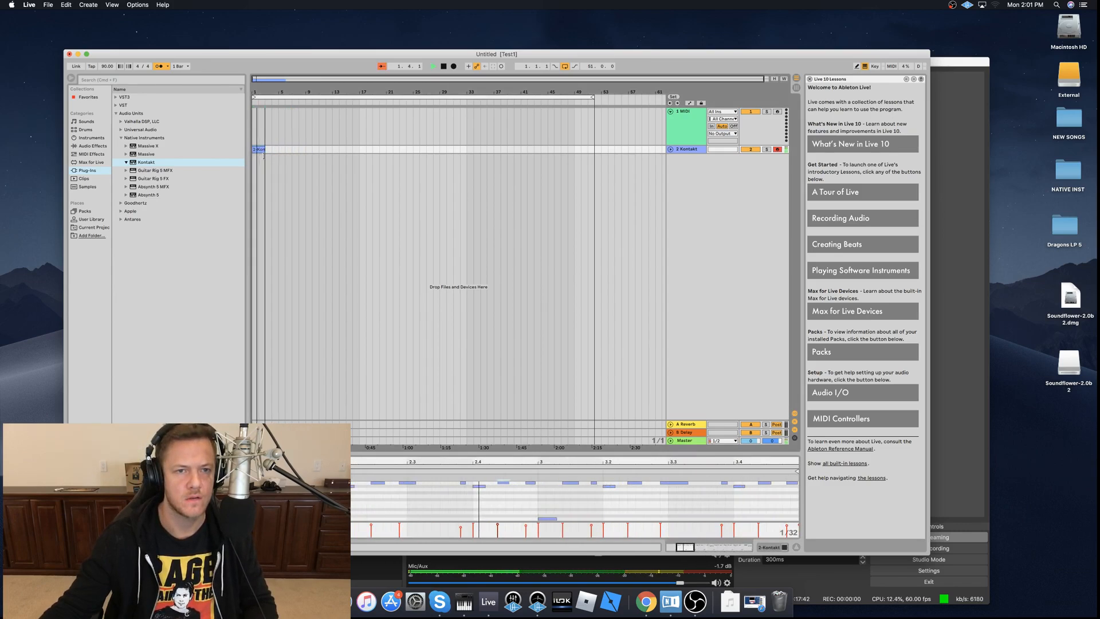
key(super+d)
key(space)
drag(277, 81, 268, 167)
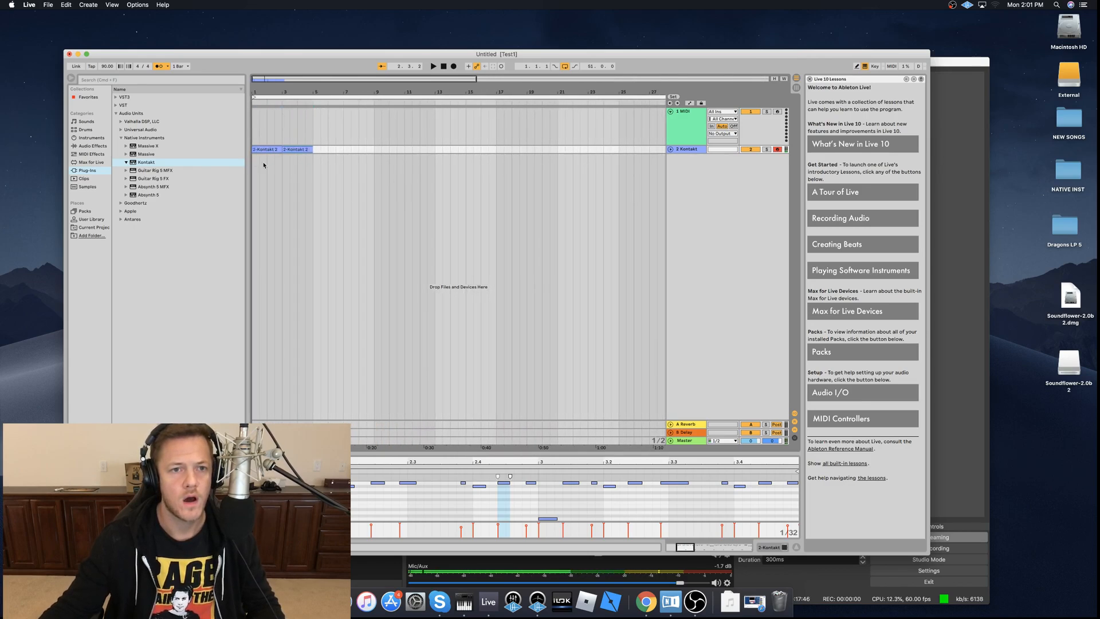
Return playback to the start of the arrangement and play the two back-to-back drum clips.
key(space)
click(441, 68)
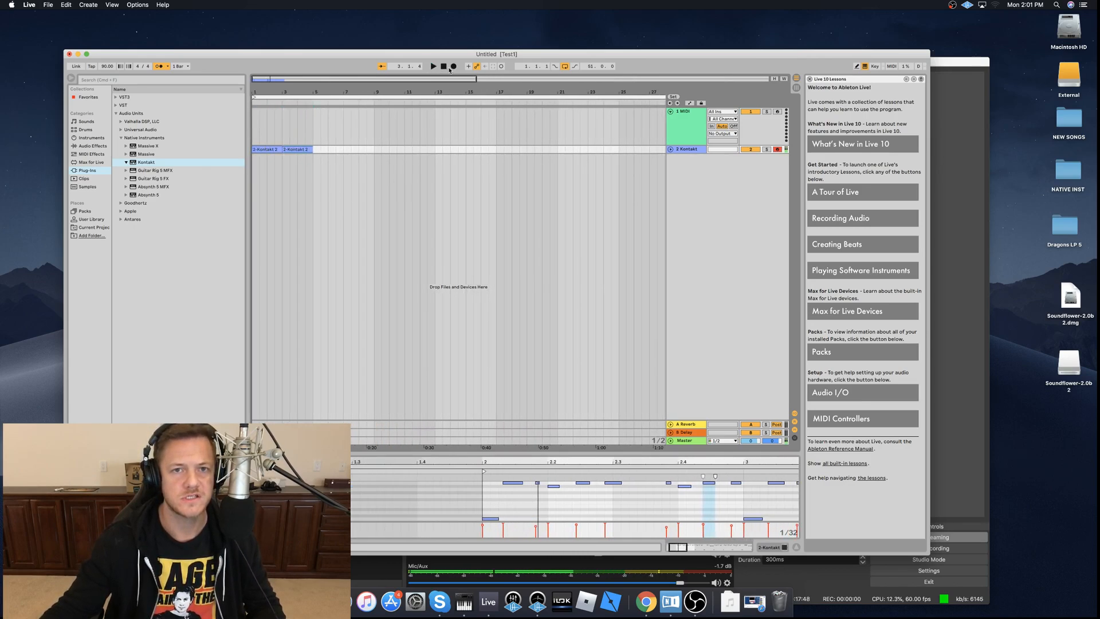
click(445, 67)
key(space)
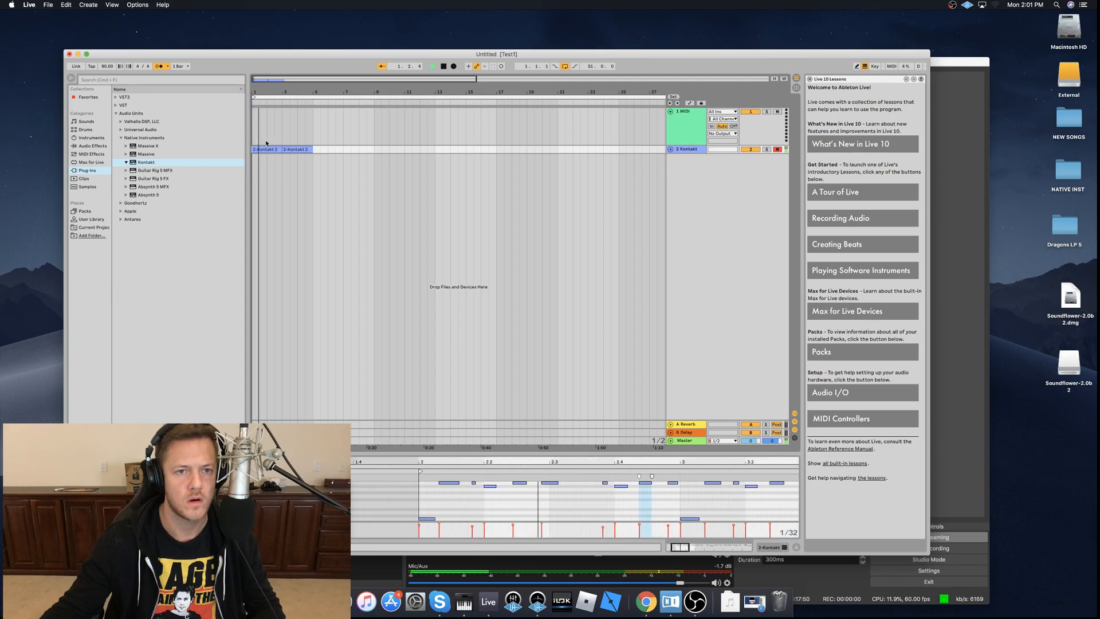
Select the drum clip's first bar on the Kontakt track and duplicate it repeatedly until the one-bar clips reach bar 25.
drag(267, 141, 253, 143)
key(super+d)
key(super+d)
key(super+d)
key(super+d)
key(super+d)
key(super+d)
key(super+d)
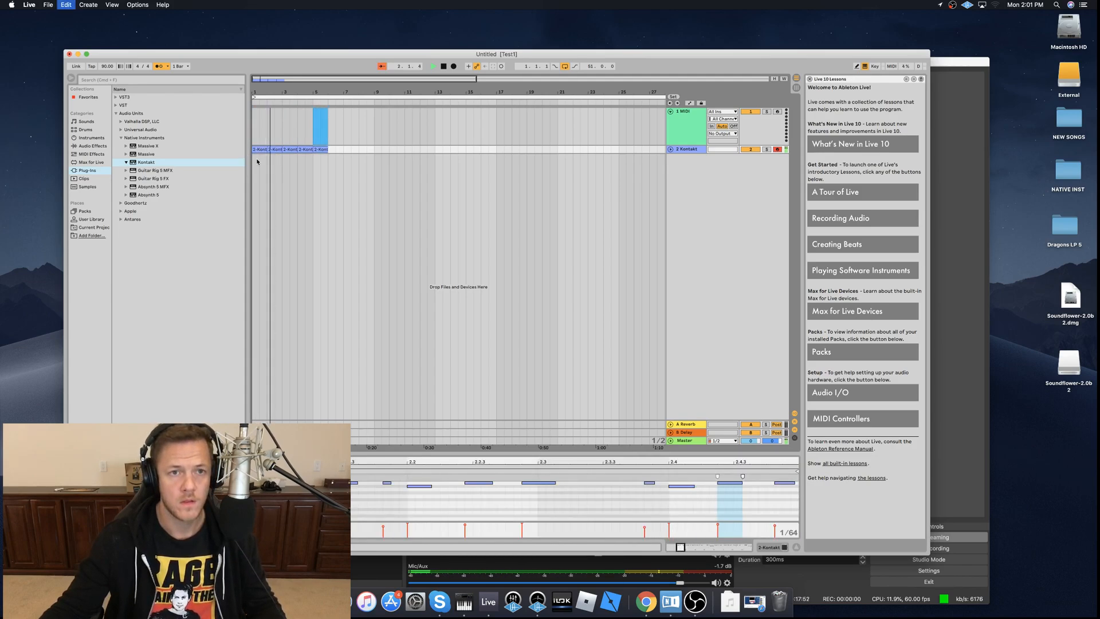
key(super+d)
key(super+d)
key(super+d)
key(super+d)
key(super+d)
key(super+d)
key(super+d)
key(super+d)
key(super+d)
key(super+d)
key(super+d)
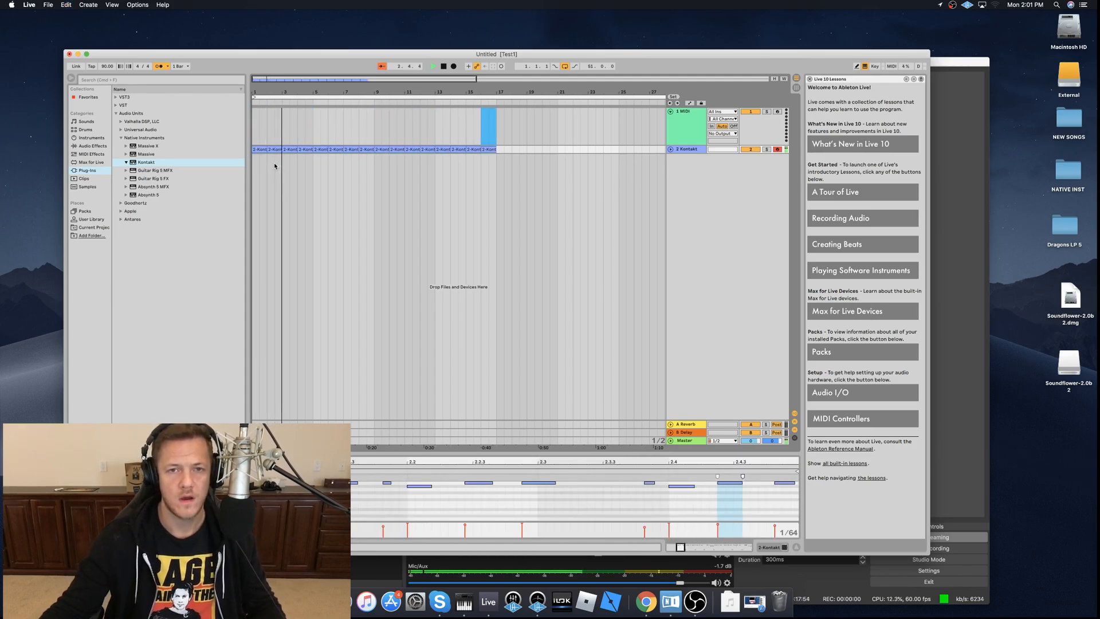
key(super+d)
key(super+d)
key(super+d)
key(super+d)
key(super+d)
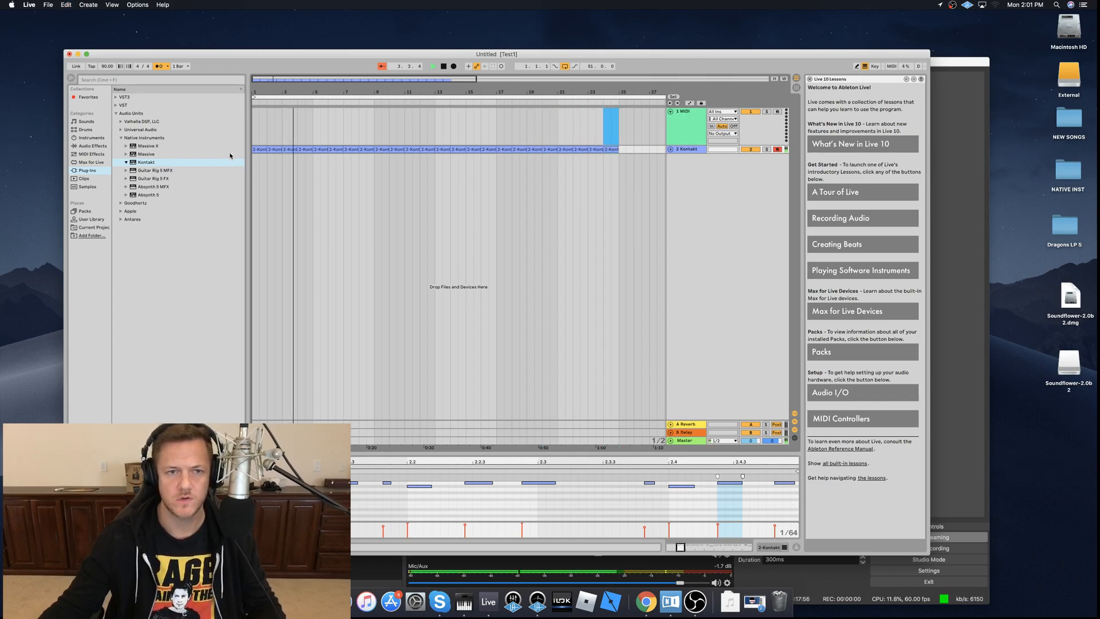
Open the first drum clip and add short 1/64 notes at its start, in the same row as the hit on 2.2.
click(261, 150)
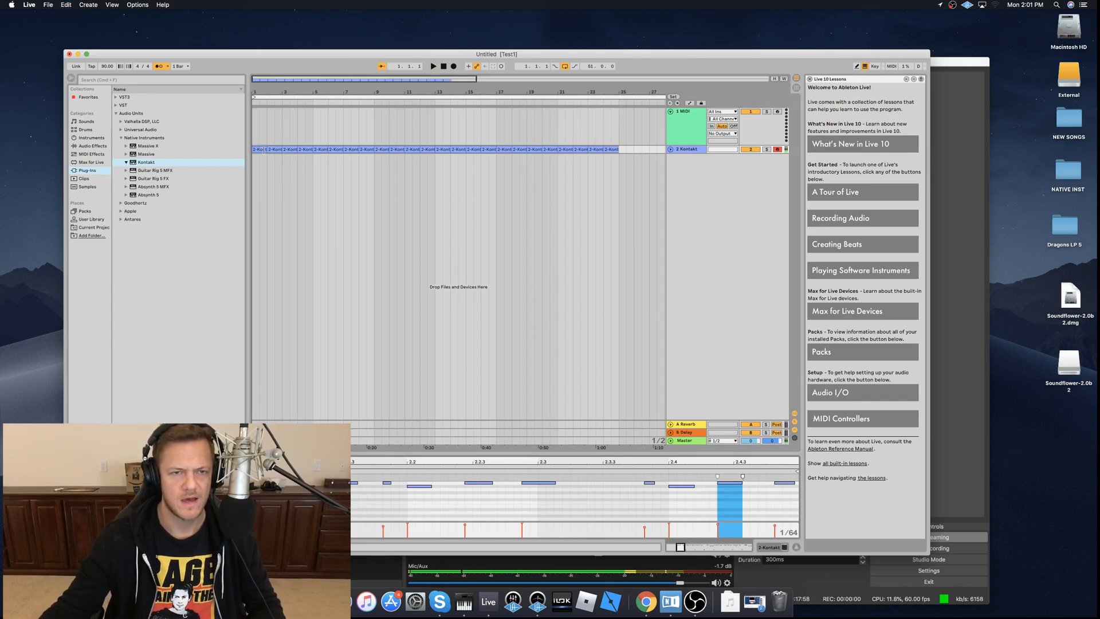
scroll(407, 496, up, 3)
scroll(408, 495, left, 3)
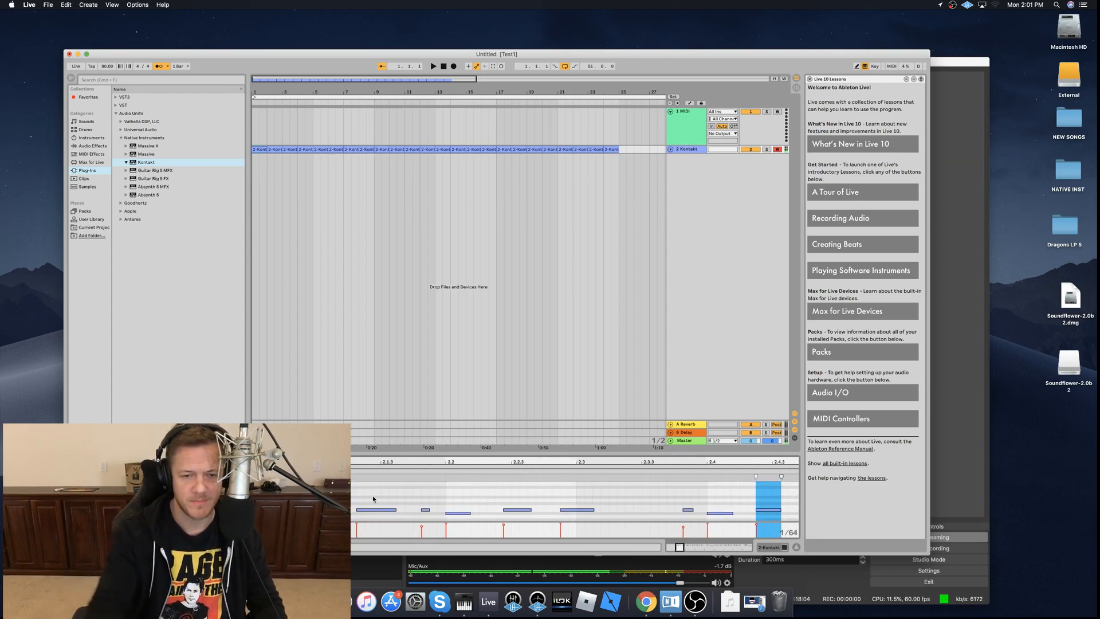
scroll(373, 499, up, 1)
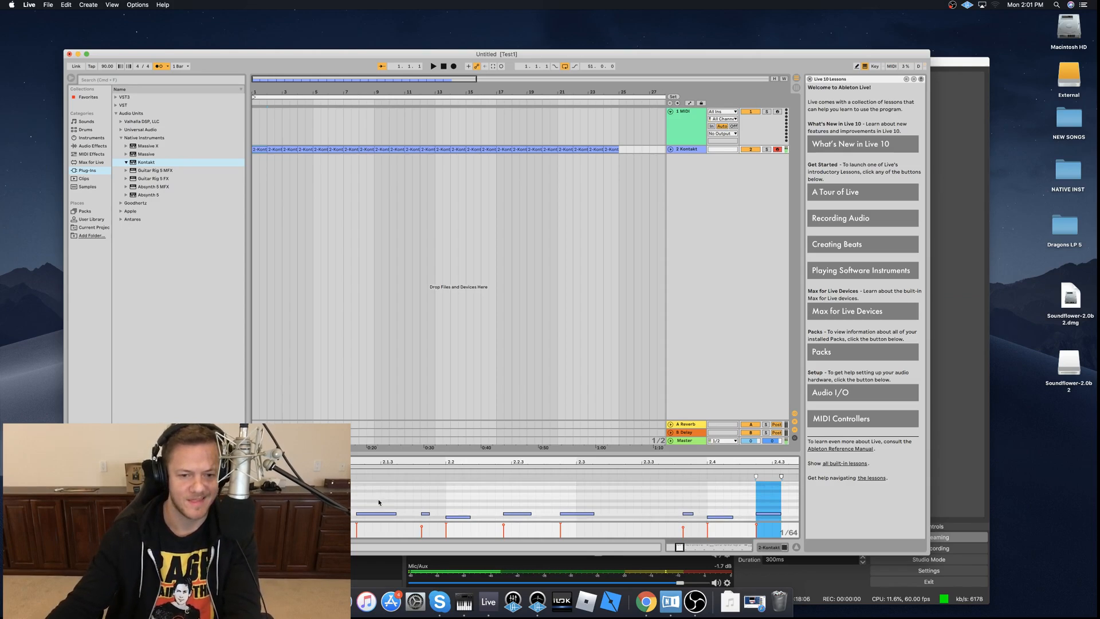
scroll(378, 503, down, 5)
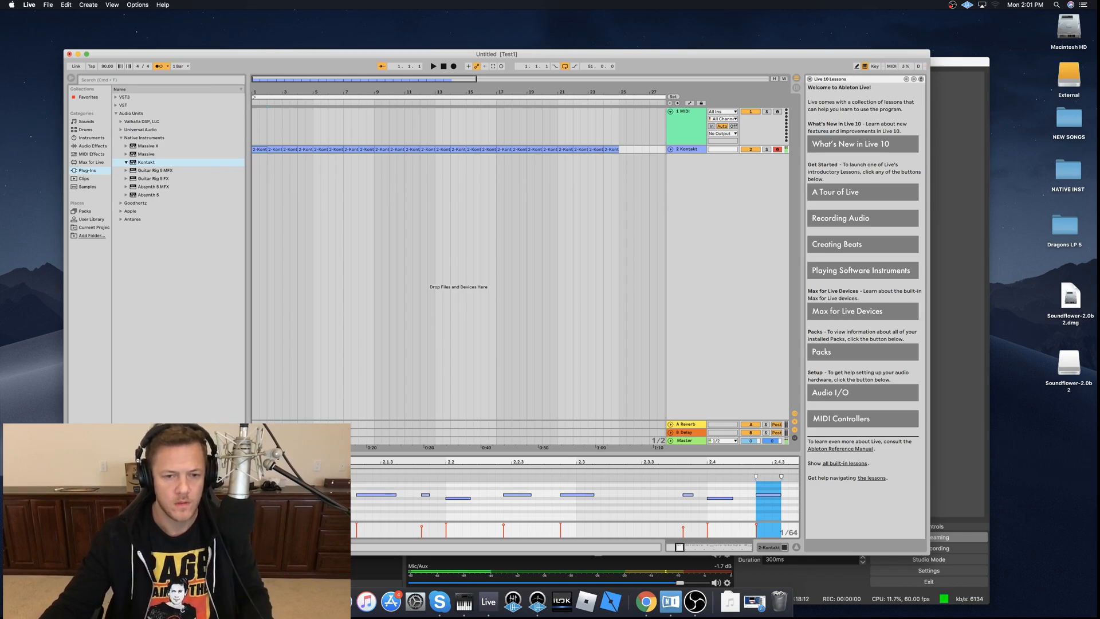
scroll(423, 501, left, 5)
click(421, 502)
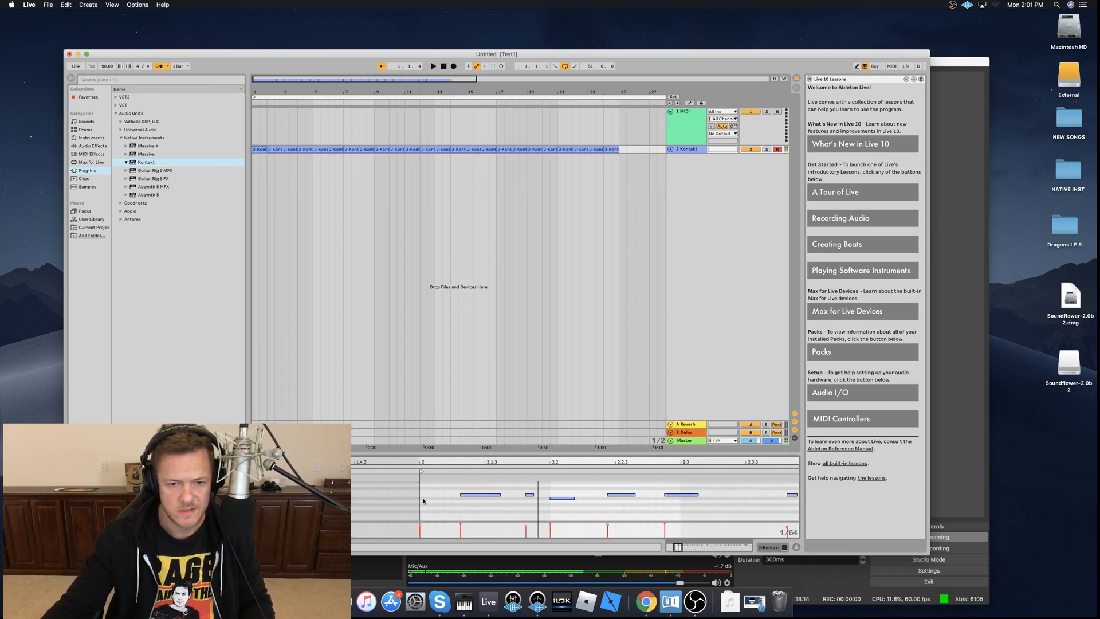
scroll(434, 501, left, 3)
key(space)
scroll(444, 502, right, 3)
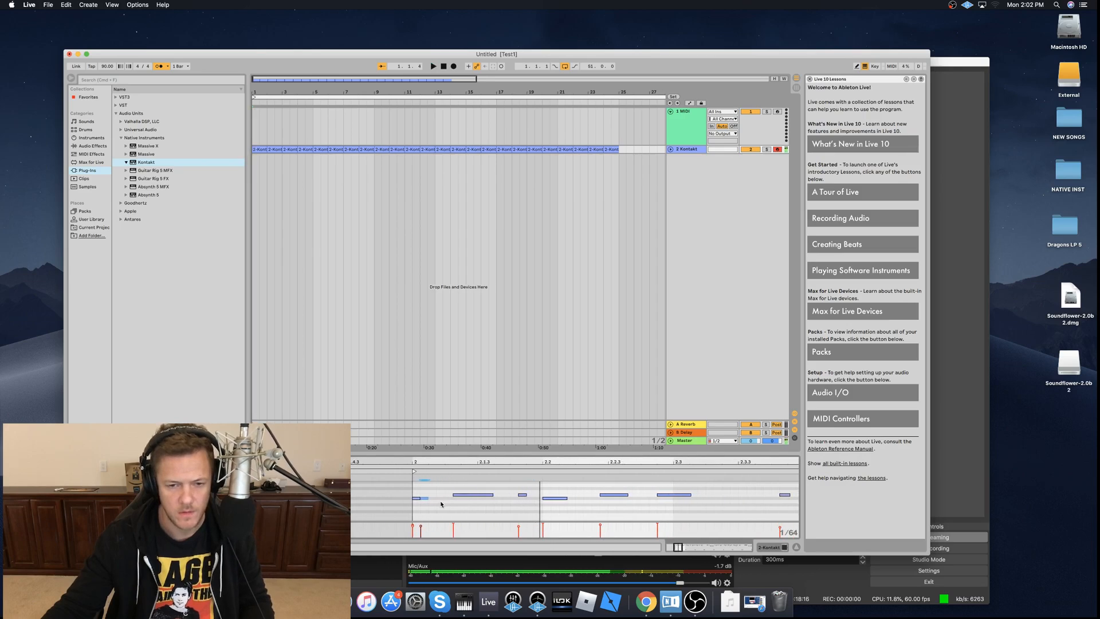
Duplicate the short note to extend the 1/64 run at the clip's start, then replay the beat.
key(super+d)
key(space)
key(space)
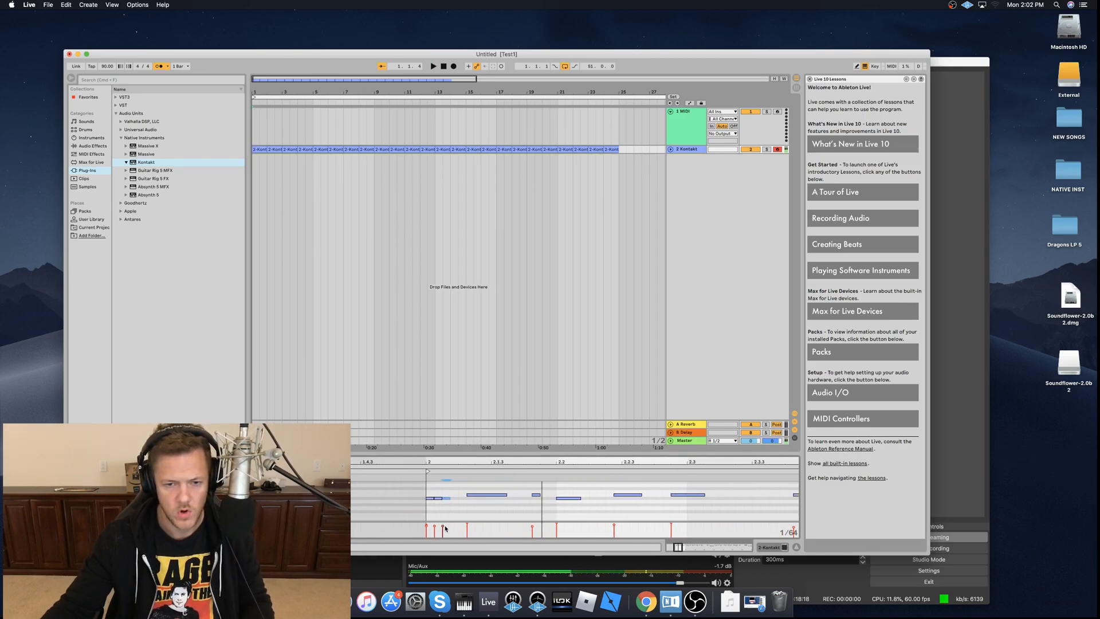
scroll(450, 530, left, 2)
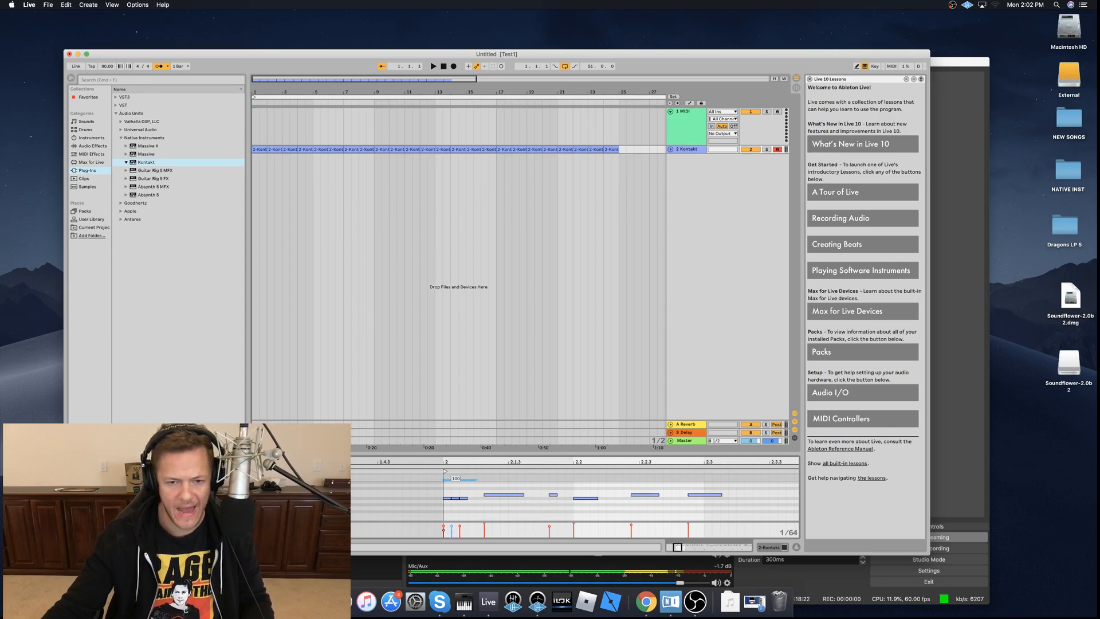
key(space)
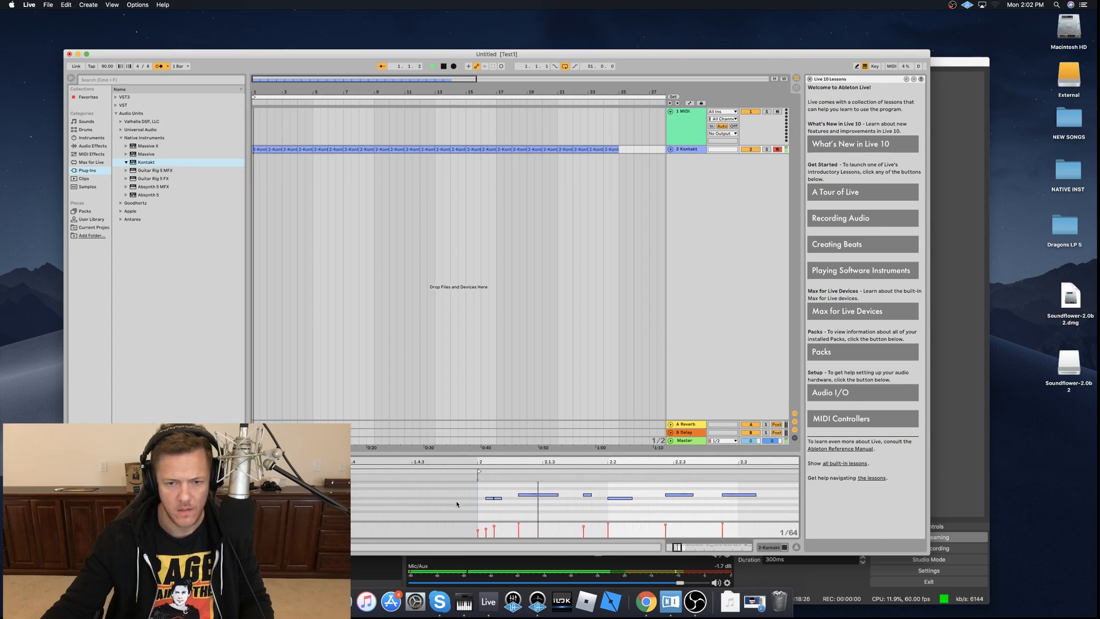
key(space)
key(space)
key(space)
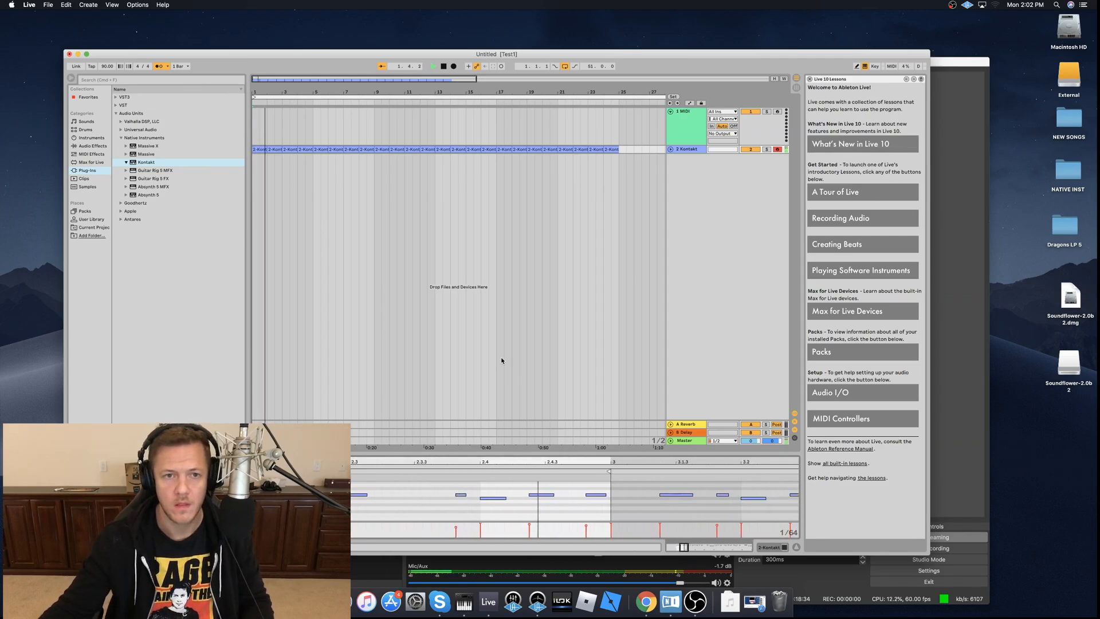
Duplicate the edited first drum clip over the clips that follow it on the Kontakt track while the arrangement plays from the start.
click(259, 150)
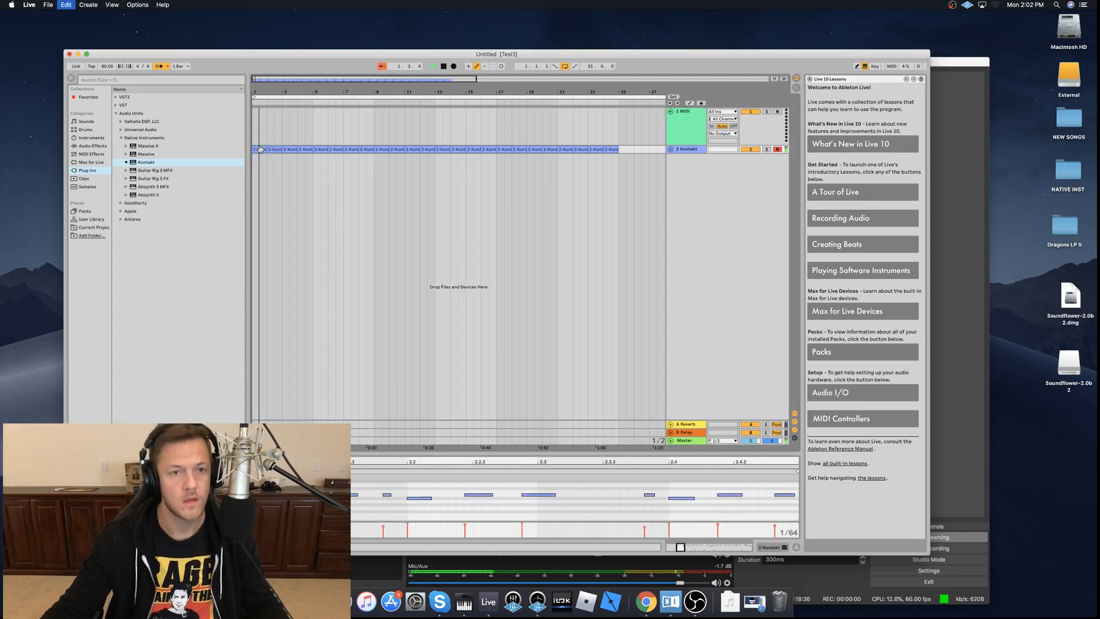
key(super+d)
key(super+d)
key(super+d)
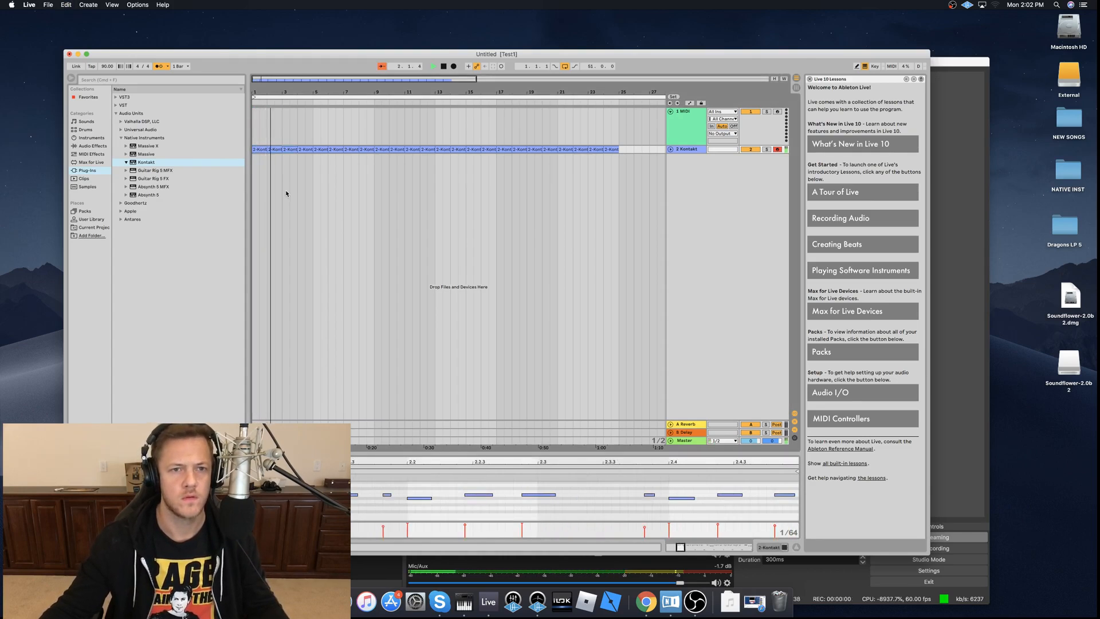
key(super+d)
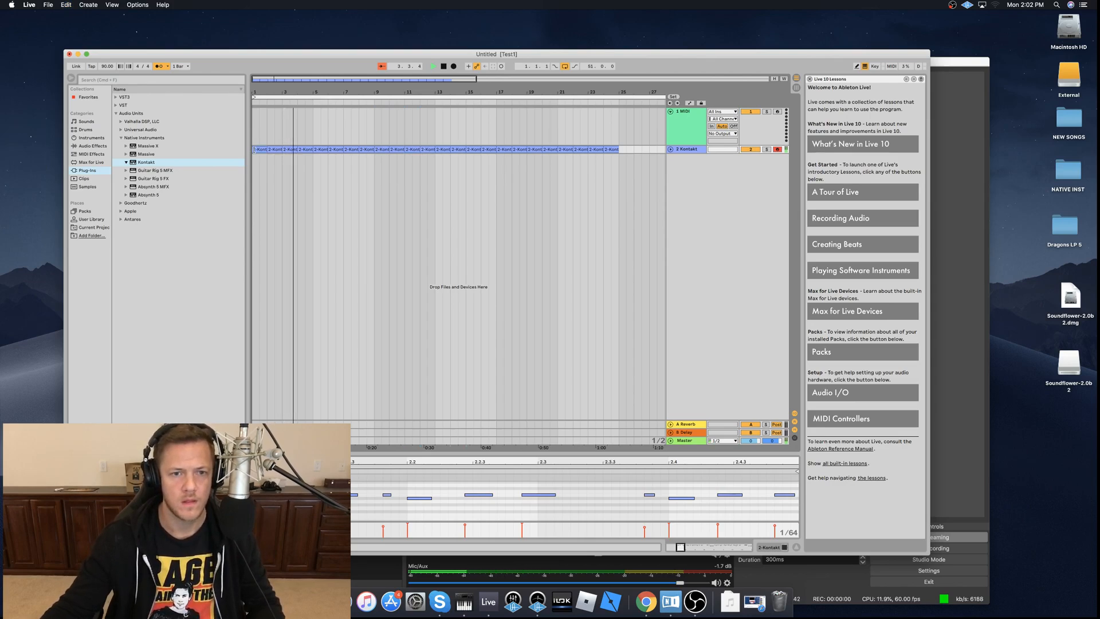
Replay the opened drum clip and examine the notes between bars 2 and 3.
scroll(354, 500, left, 5)
key(space)
scroll(467, 519, left, 2)
scroll(474, 518, right, 5)
key(space)
scroll(504, 513, left, 4)
scroll(515, 510, right, 5)
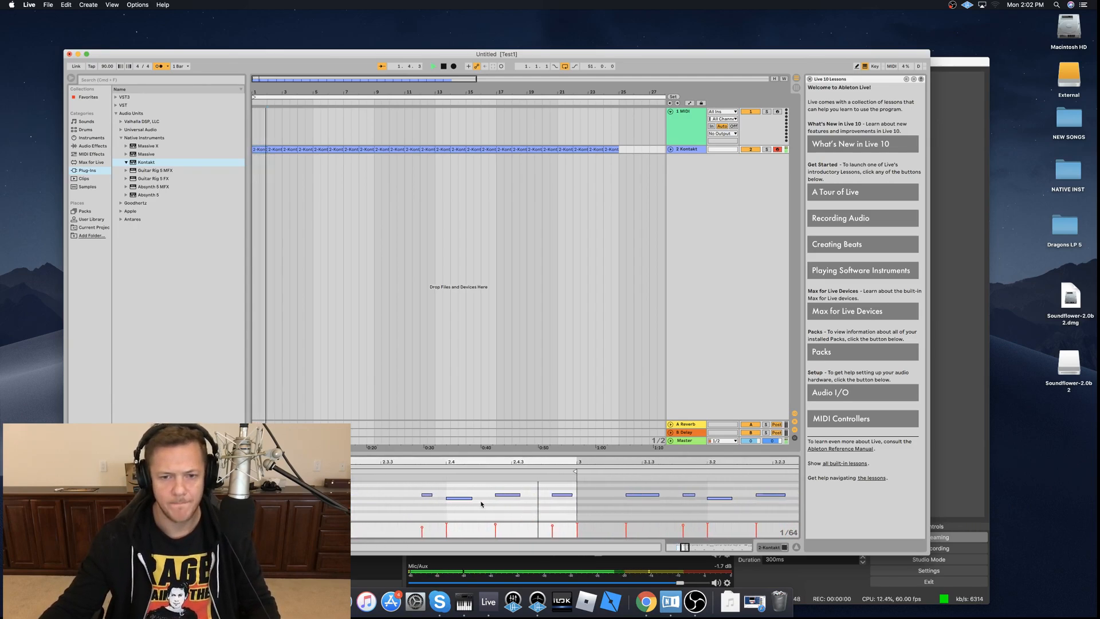
scroll(481, 503, right, 2)
key(space)
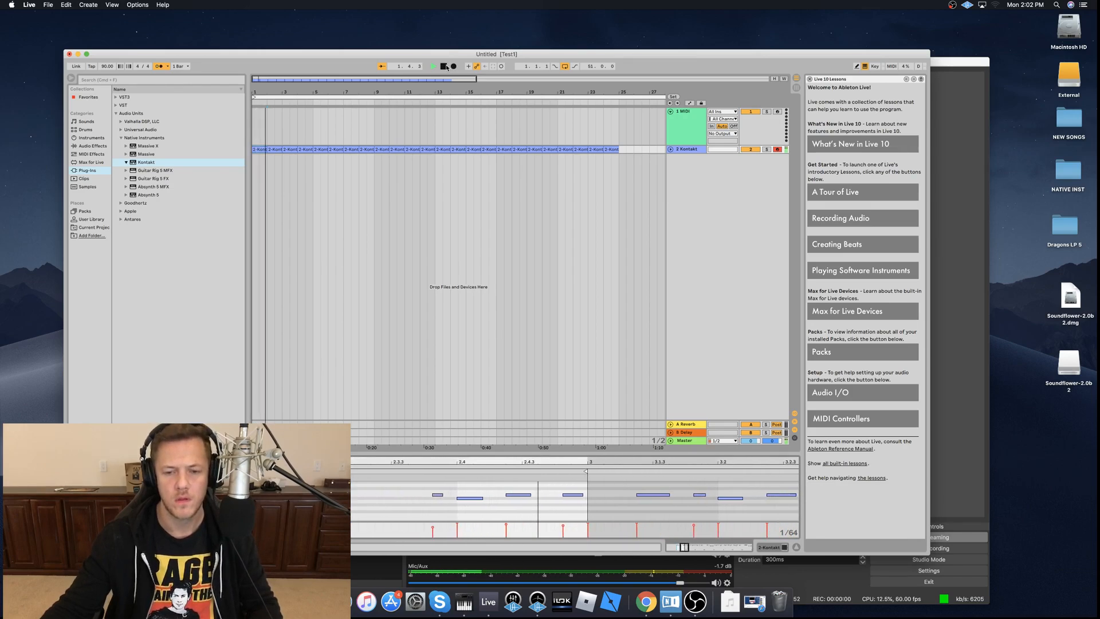
key(space)
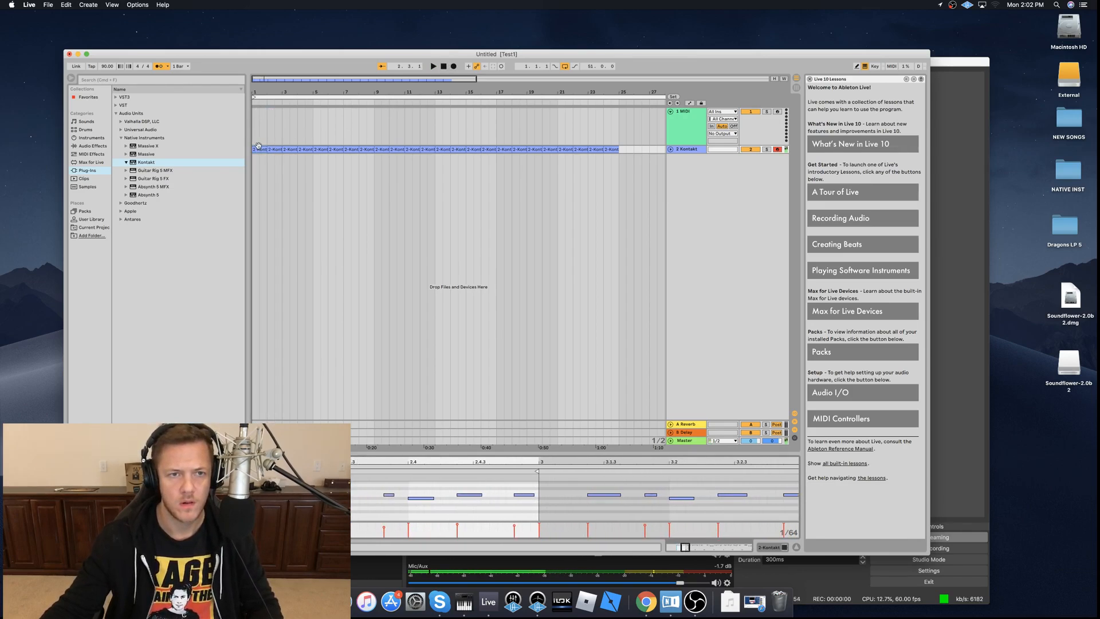
Place a single 1/64 note at 2.1.2 in the row of the 2.2 hit and play the arrangement.
key(space)
key(space)
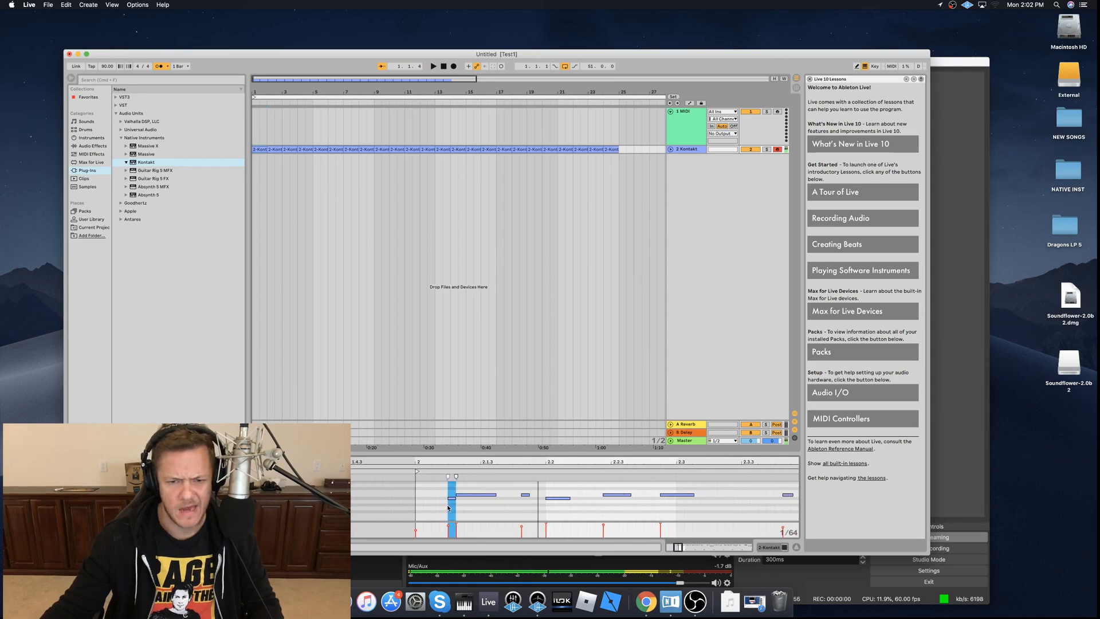
key(space)
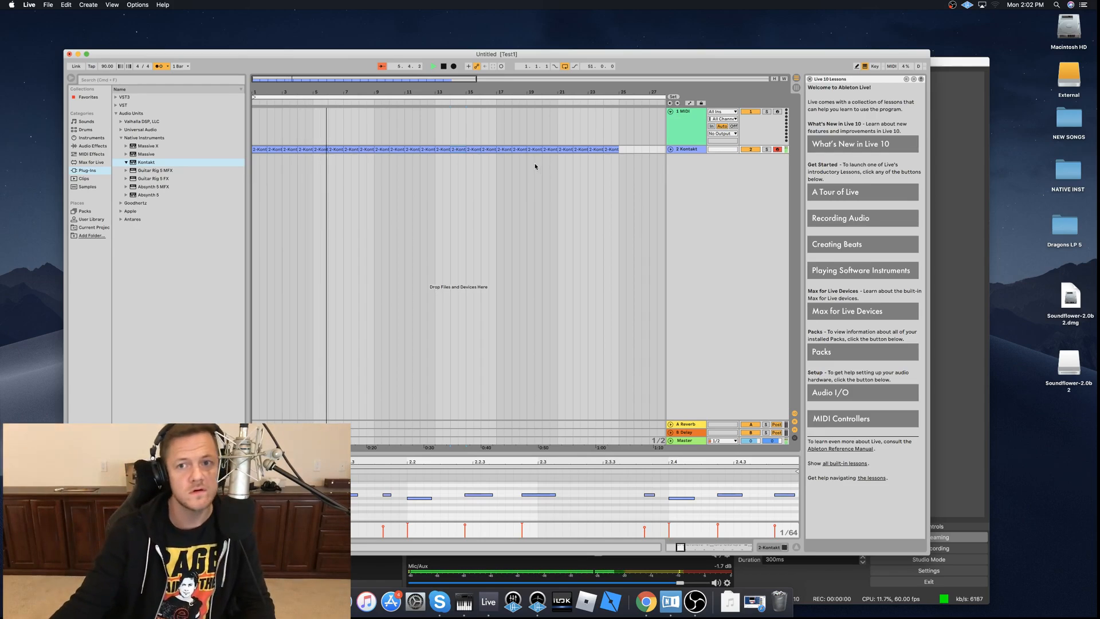
Insert four audio tracks below the Kontakt track and arm 3 Audio for recording.
right_click(689, 152)
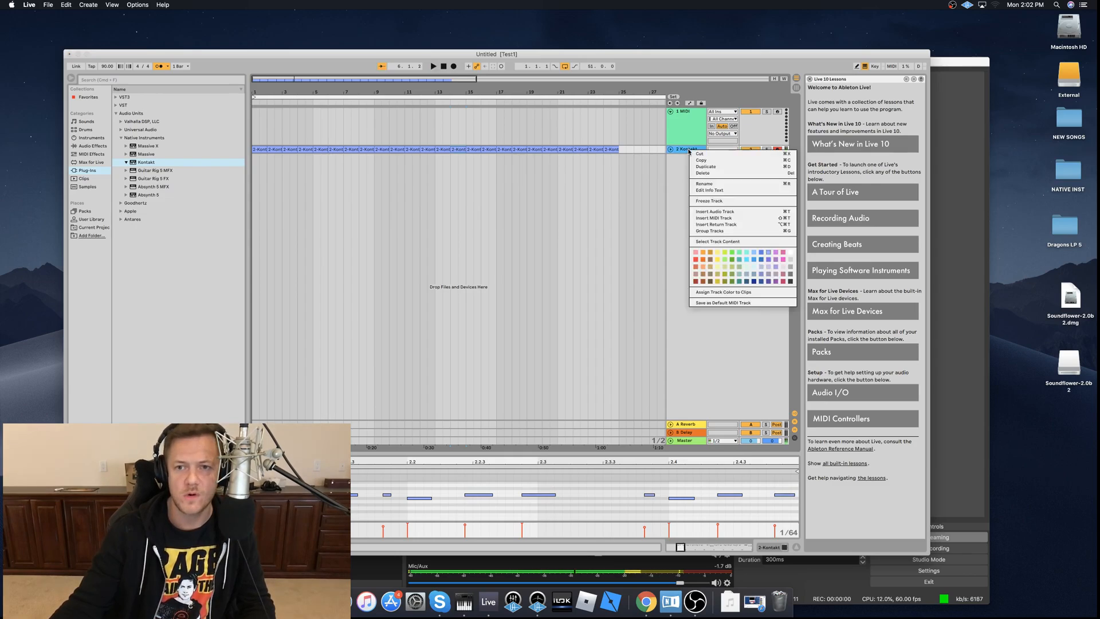
click(698, 212)
key(super+t)
key(super+t)
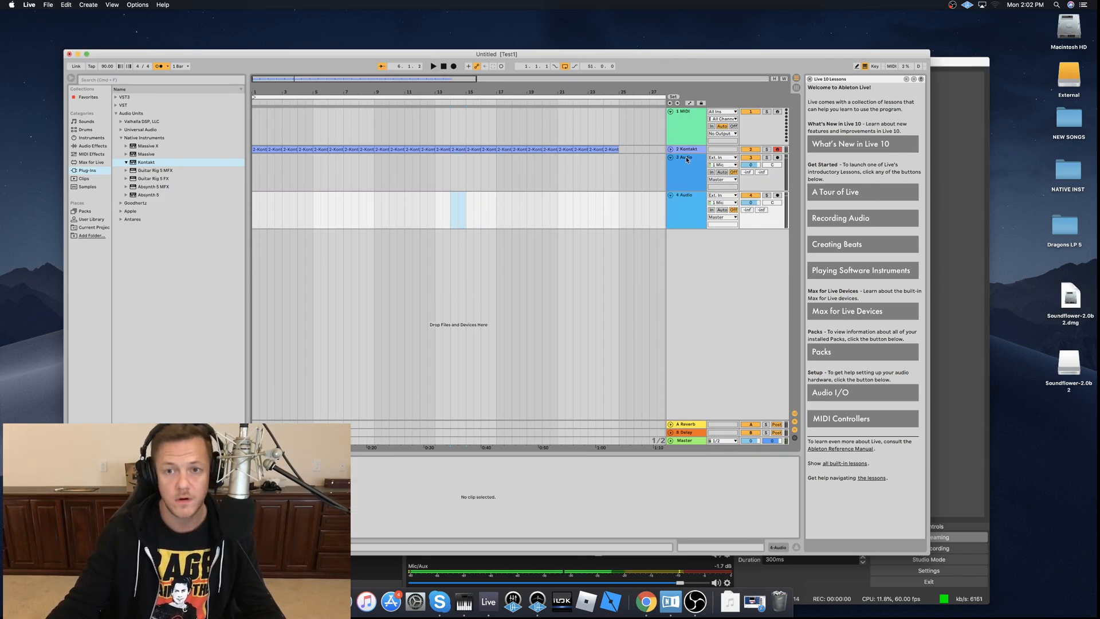
key(super+t)
click(777, 157)
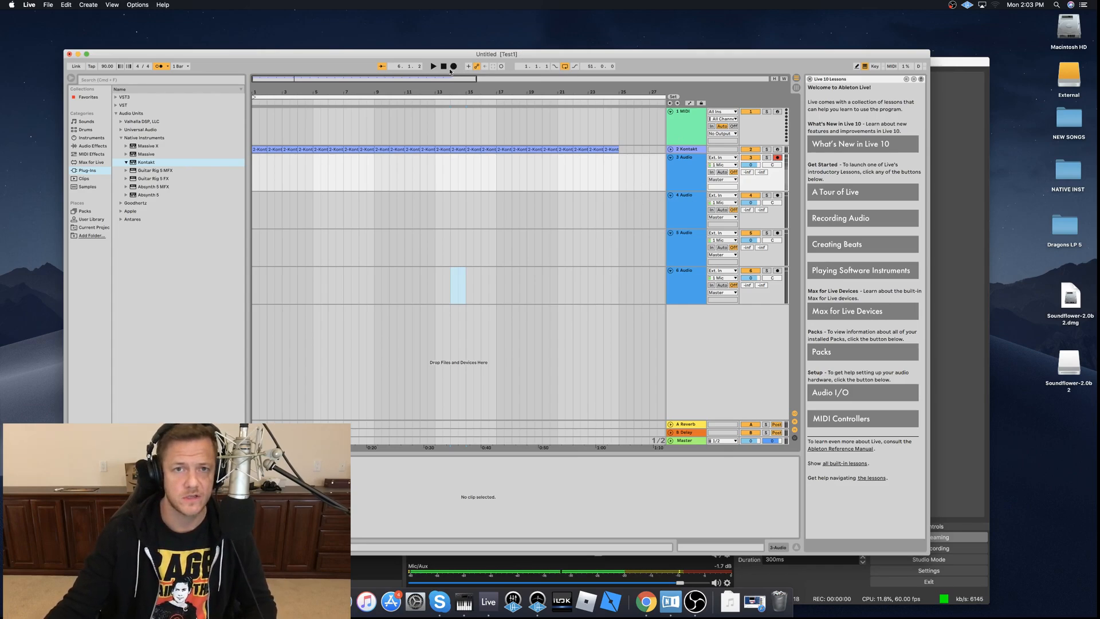
Record a microphone take of about four bars onto 3 Audio from the start of the arrangement.
drag(352, 80, 360, 73)
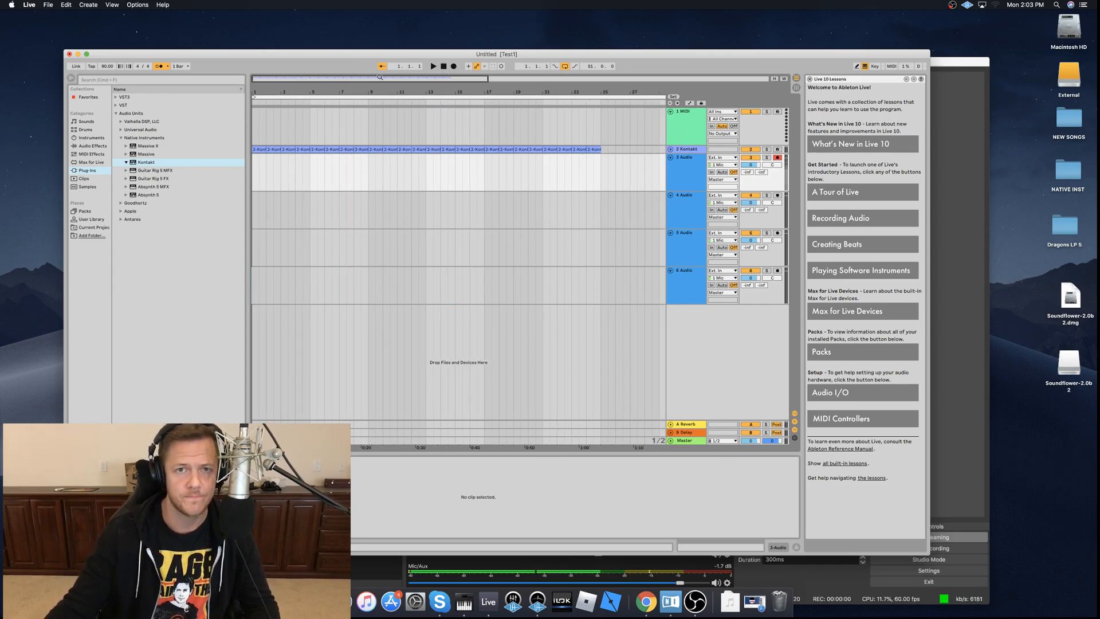
click(454, 67)
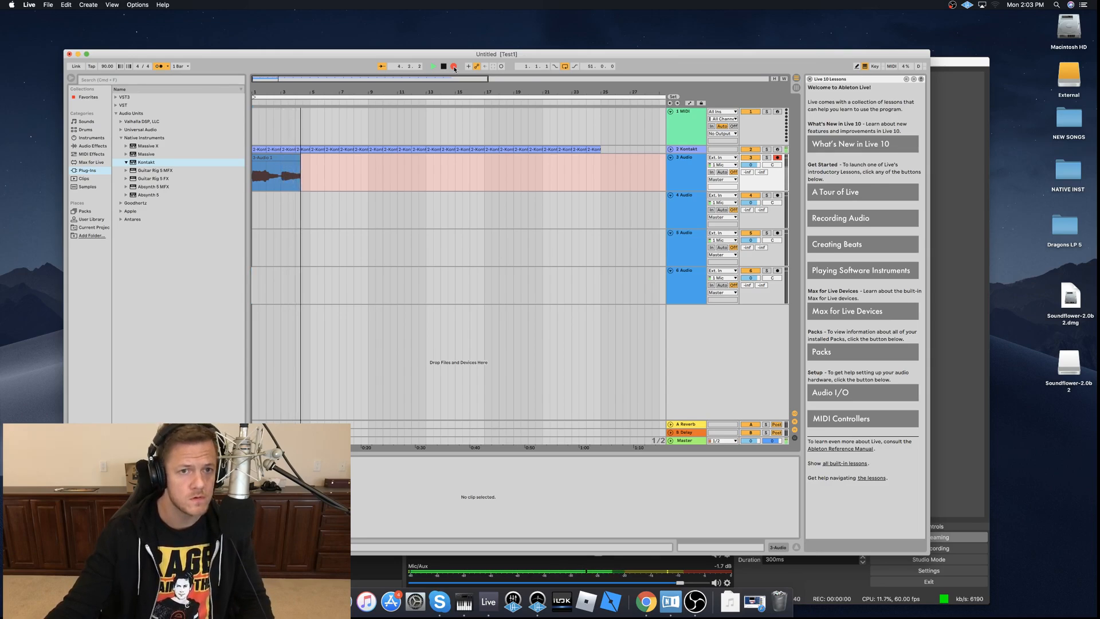
key(space)
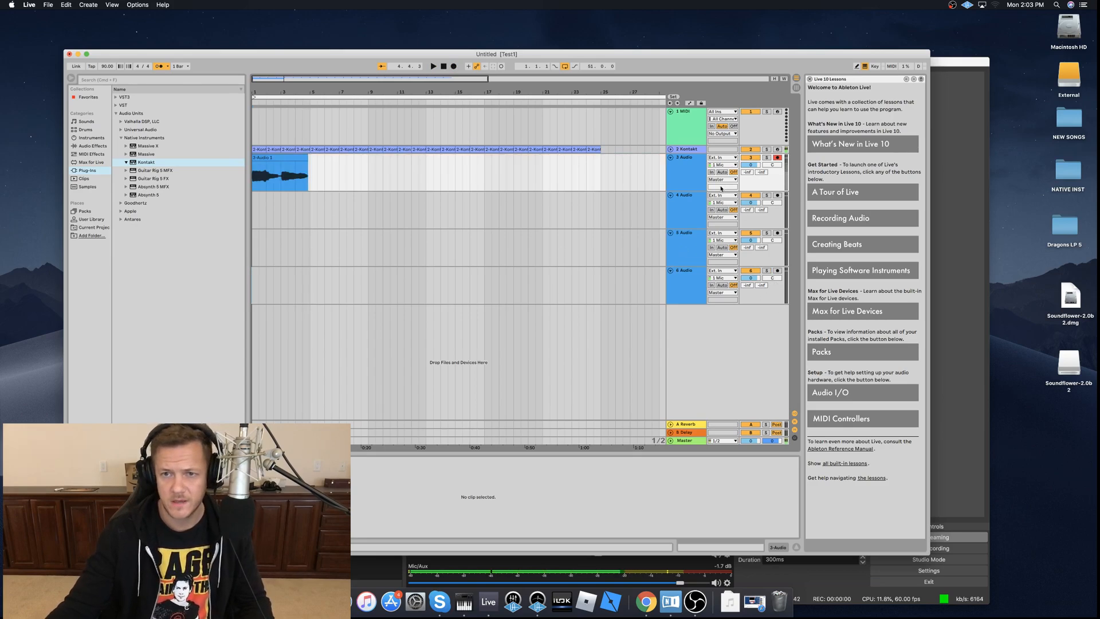
Arm 4 Audio and record a second take of about four bars from the start.
click(694, 199)
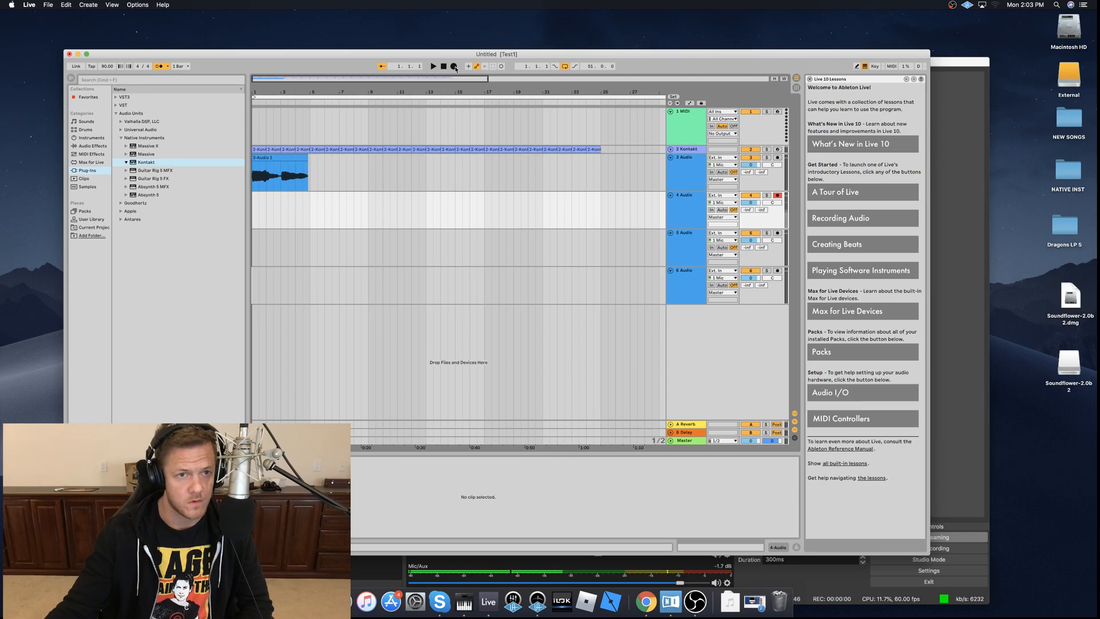
click(454, 67)
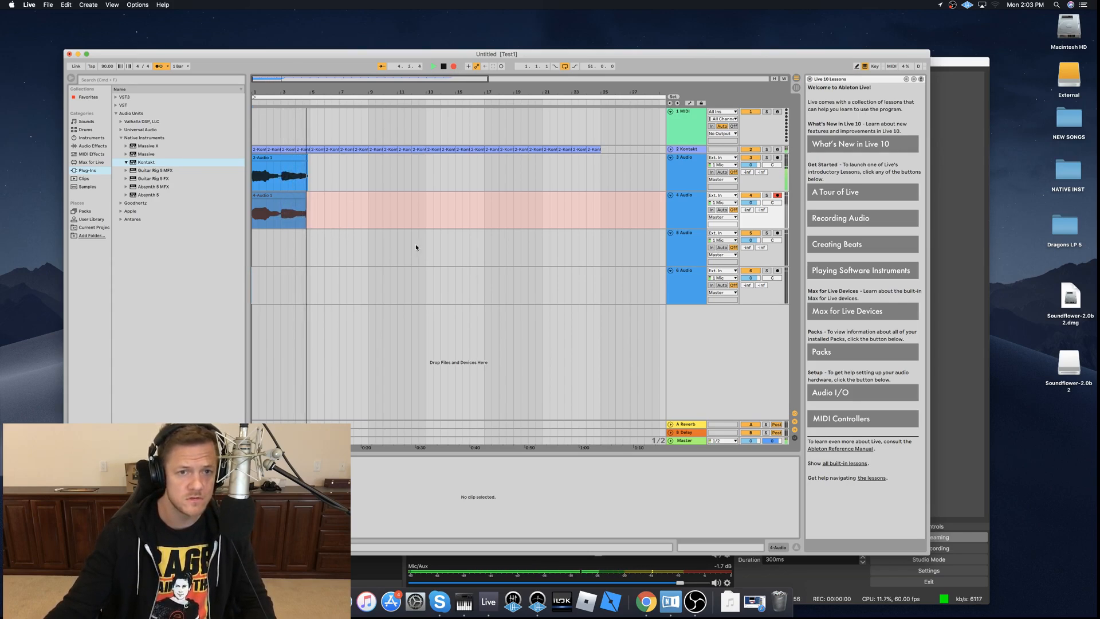
key(space)
Arm 5 Audio and record a third take of about four bars from the start.
click(663, 240)
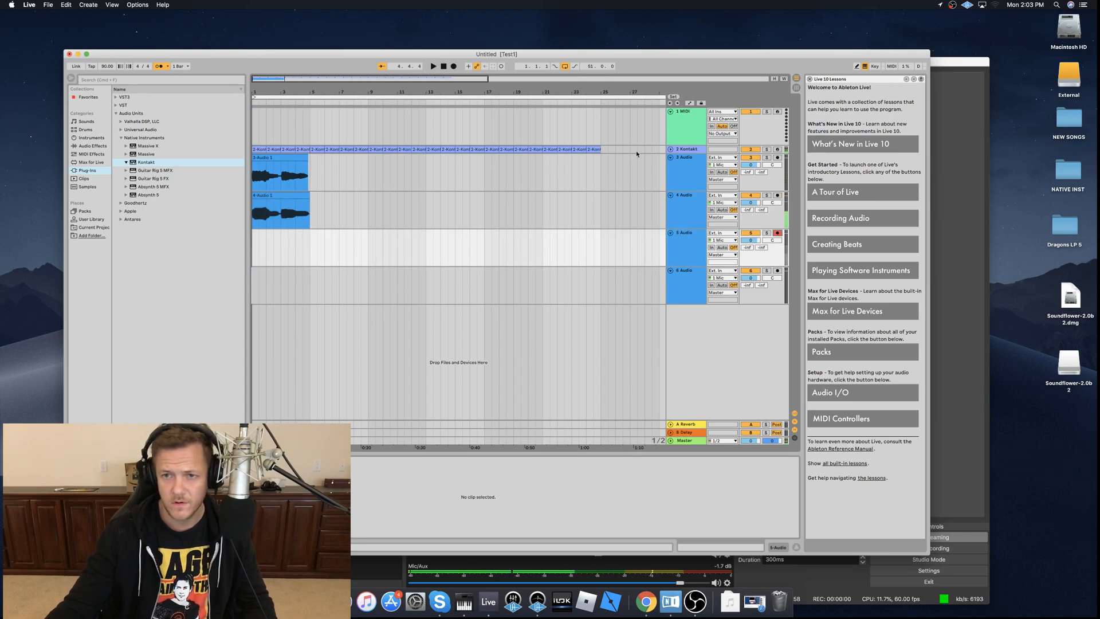
click(454, 67)
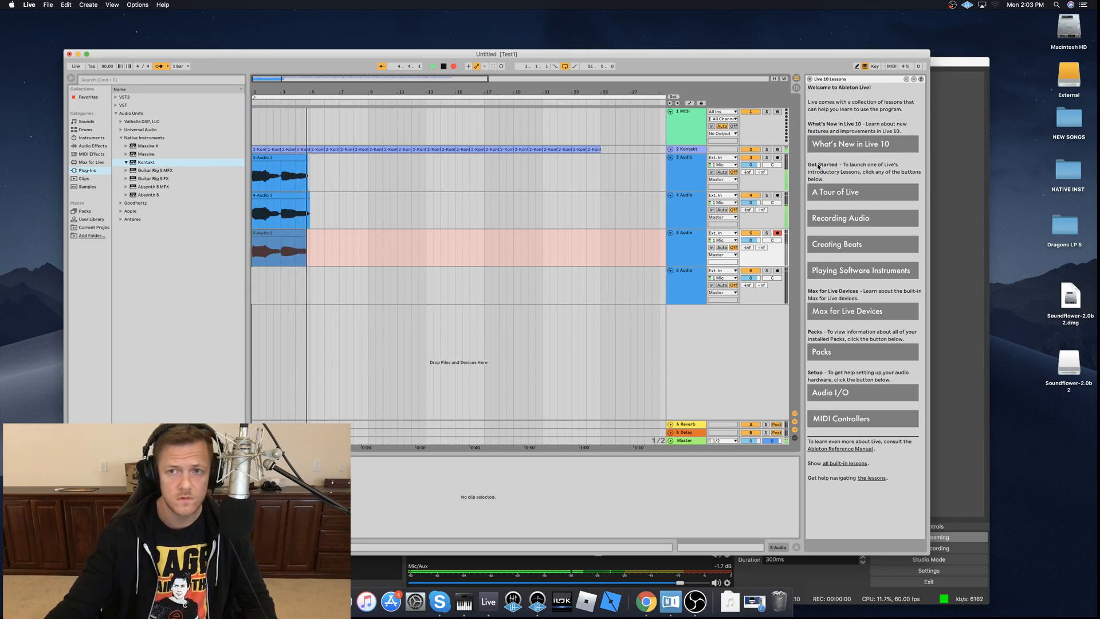
key(space)
Re-arm 3 Audio and re-record the second half of its take from bar 3 to about bar 5.
click(330, 180)
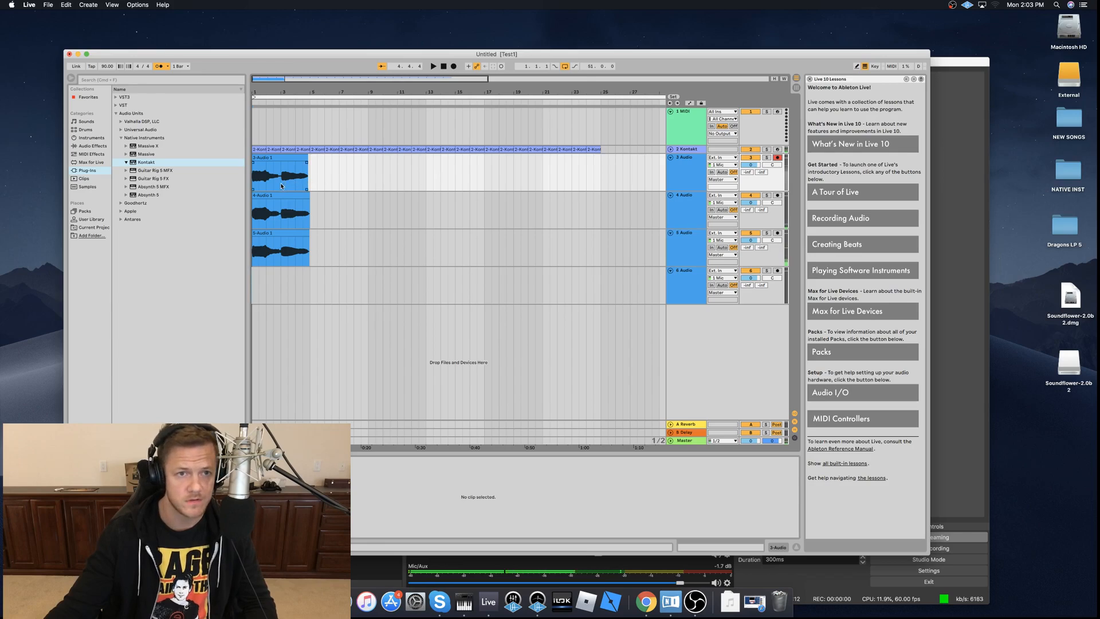
click(282, 186)
click(453, 69)
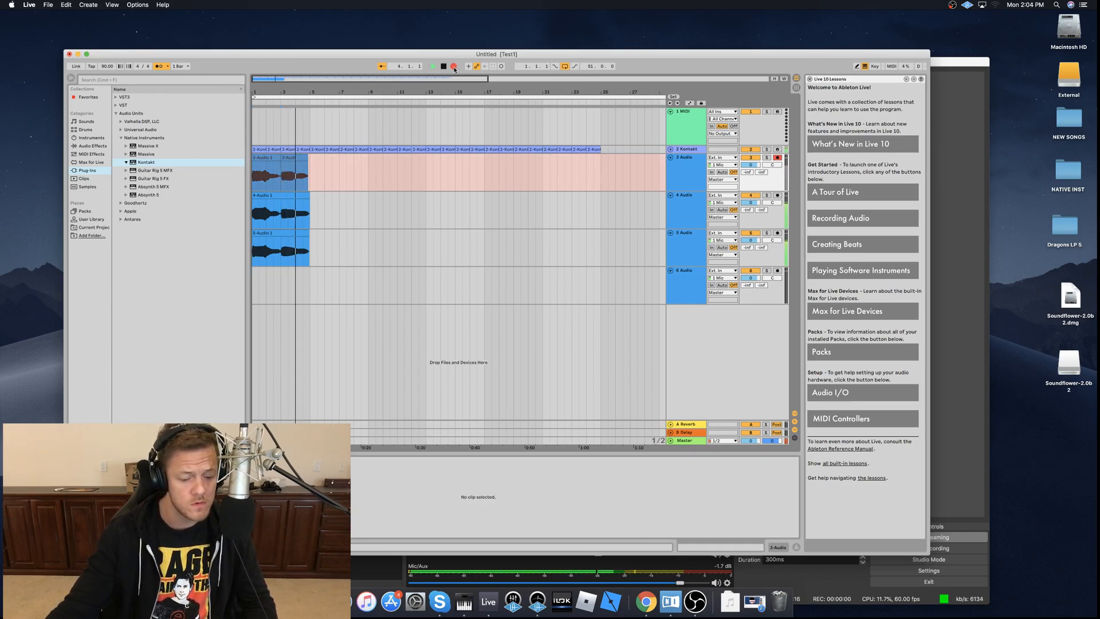
key(space)
Arm 6 Audio and record a fourth microphone take of about four bars from the start.
click(696, 276)
click(775, 272)
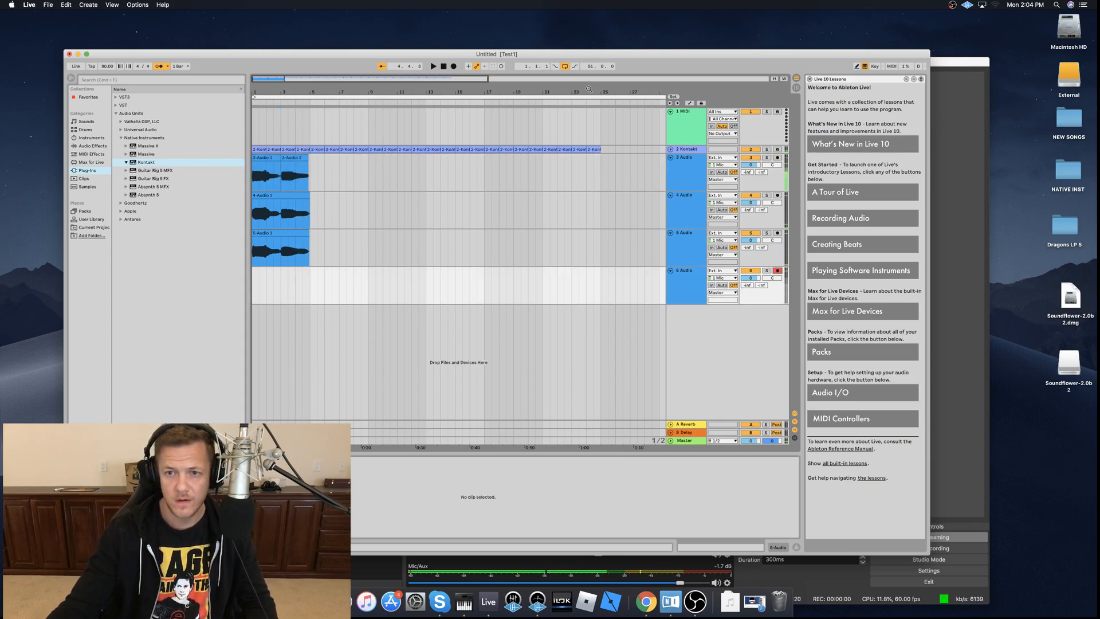
click(454, 67)
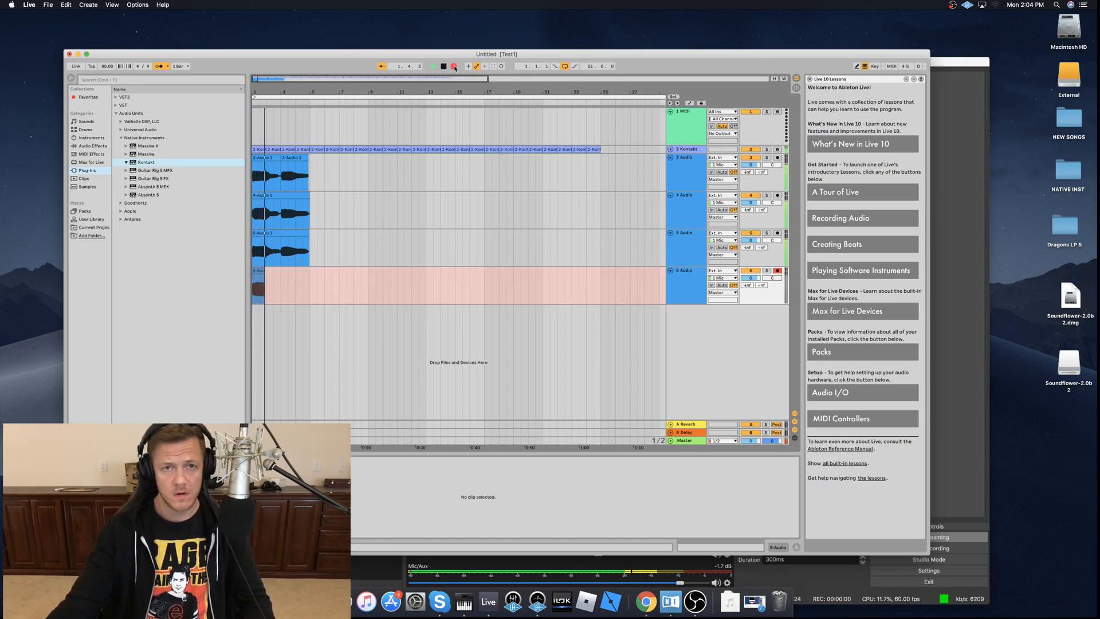
click(444, 67)
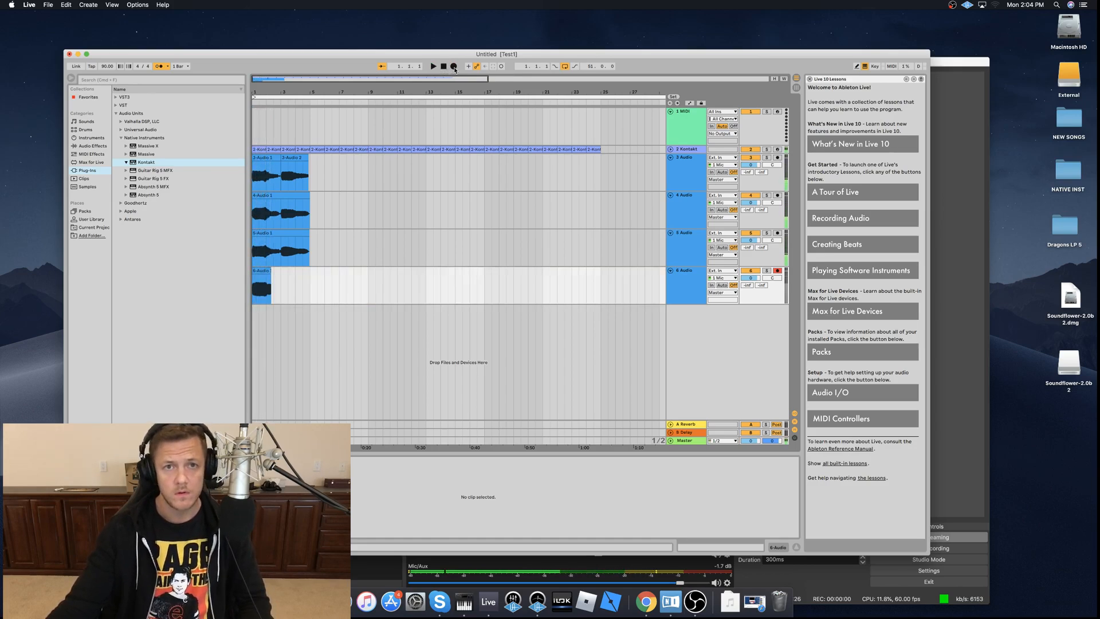
click(453, 67)
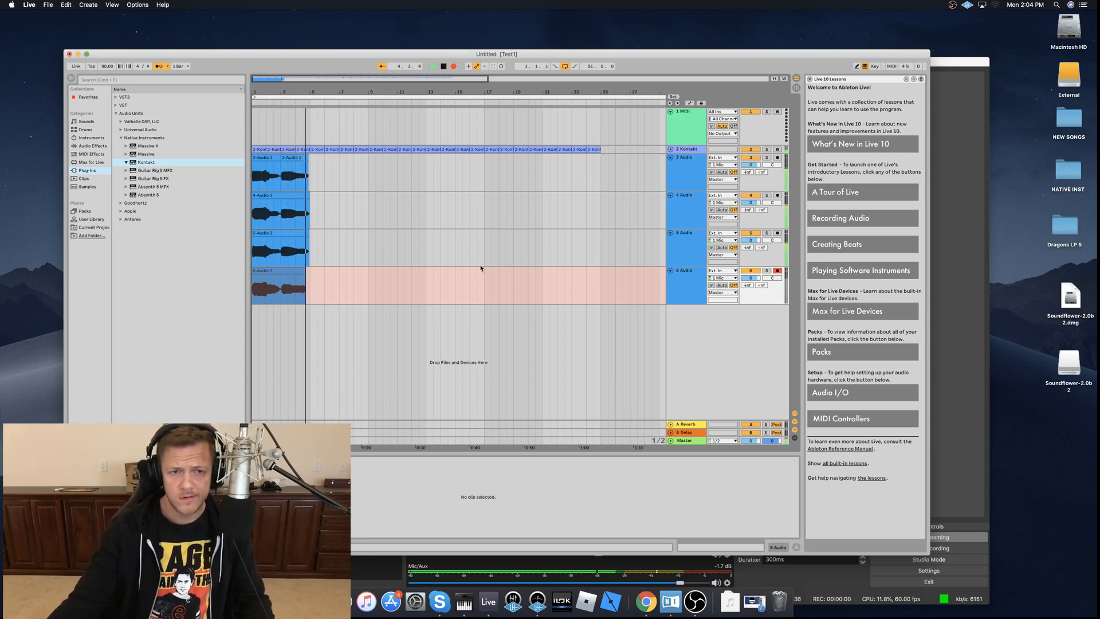
key(space)
Duplicate the 6 Audio track, arm the copy and try recording a take over its clip from the start.
click(683, 294)
key(super+d)
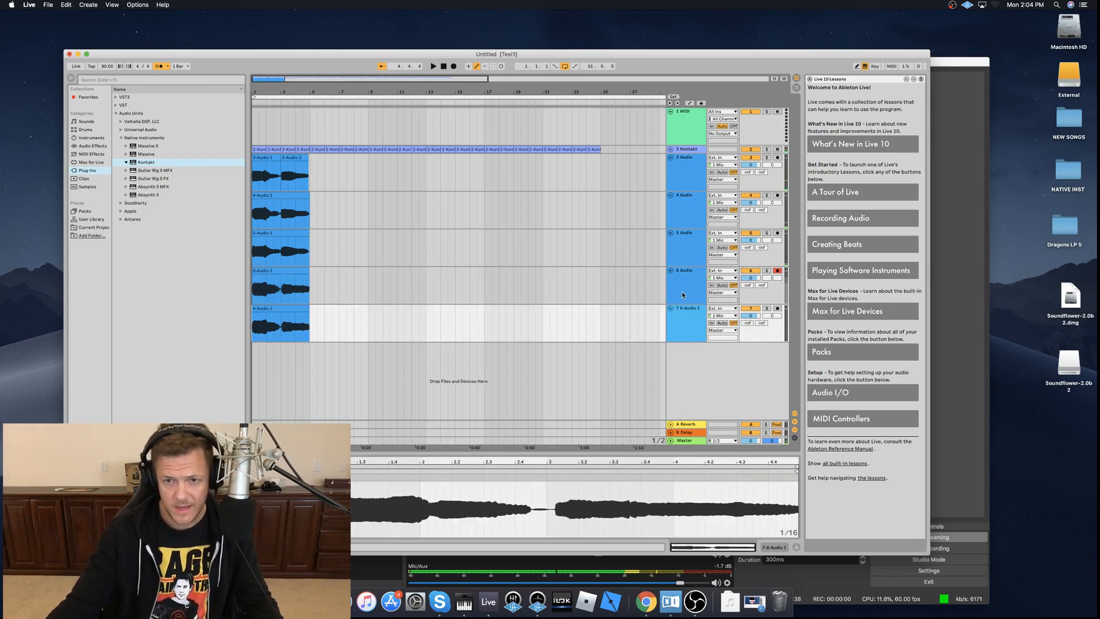
click(778, 309)
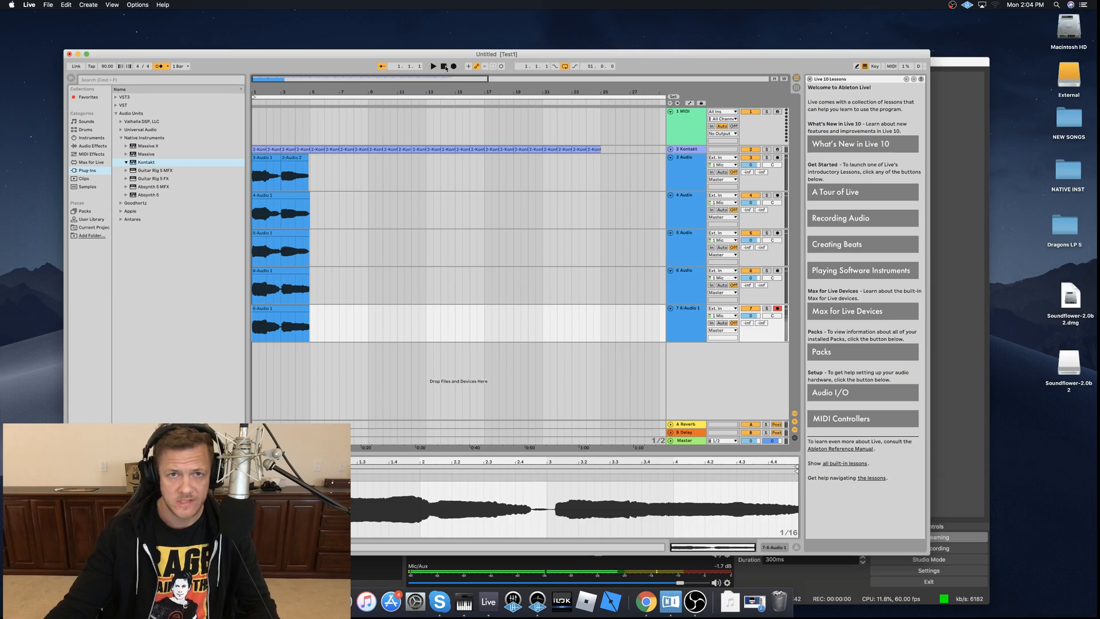
click(453, 67)
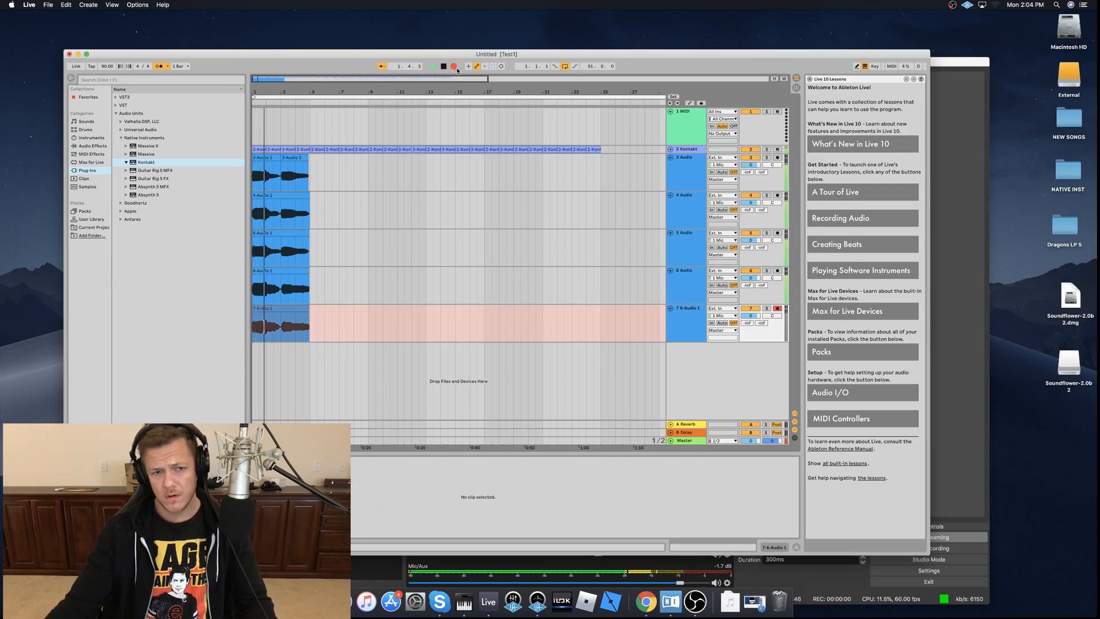
click(445, 67)
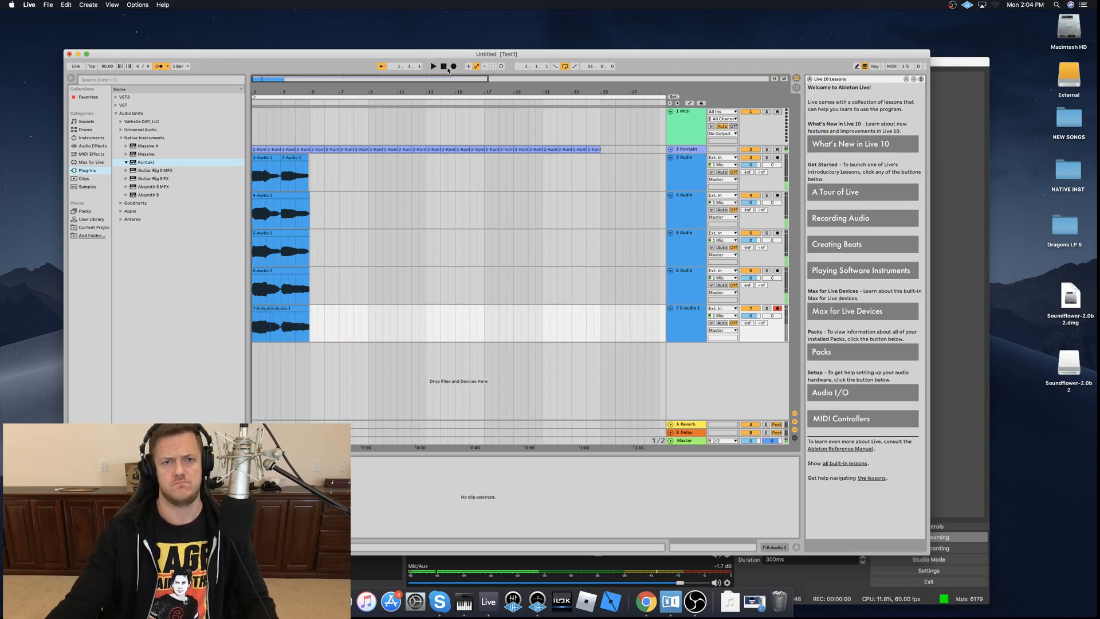
Play back the layered takes with the mixer open and lower the master volume.
key(Tab)
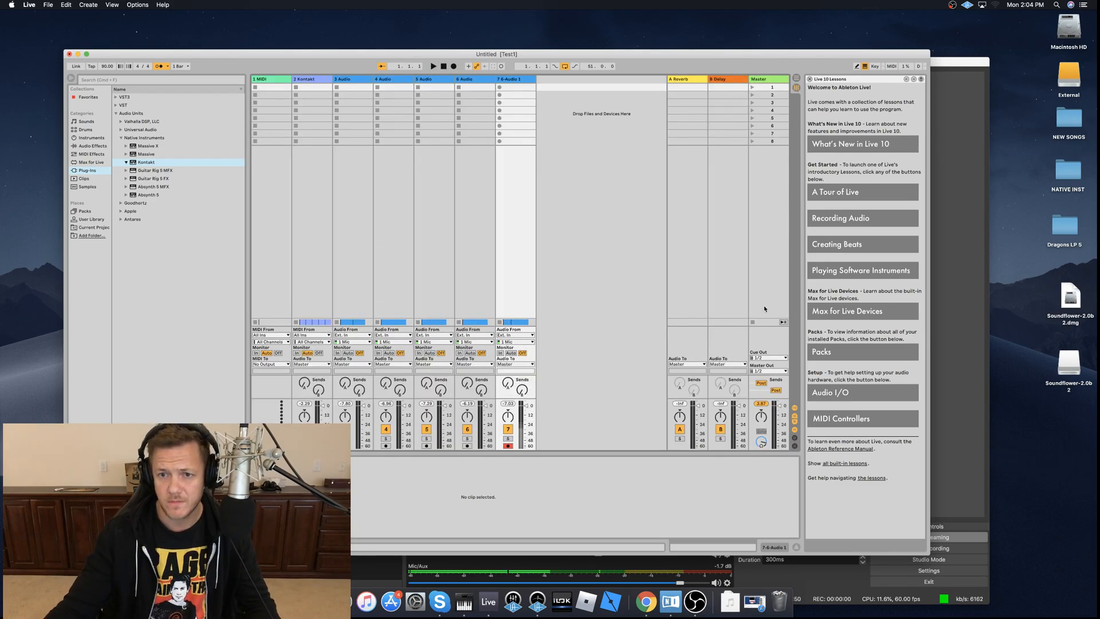
key(space)
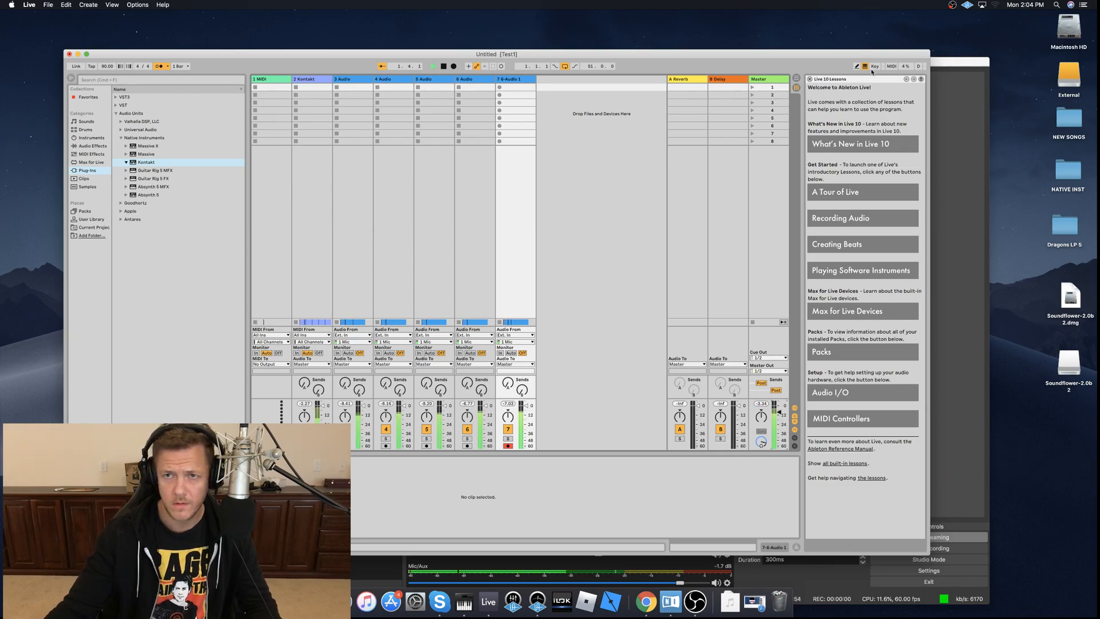
key(Tab)
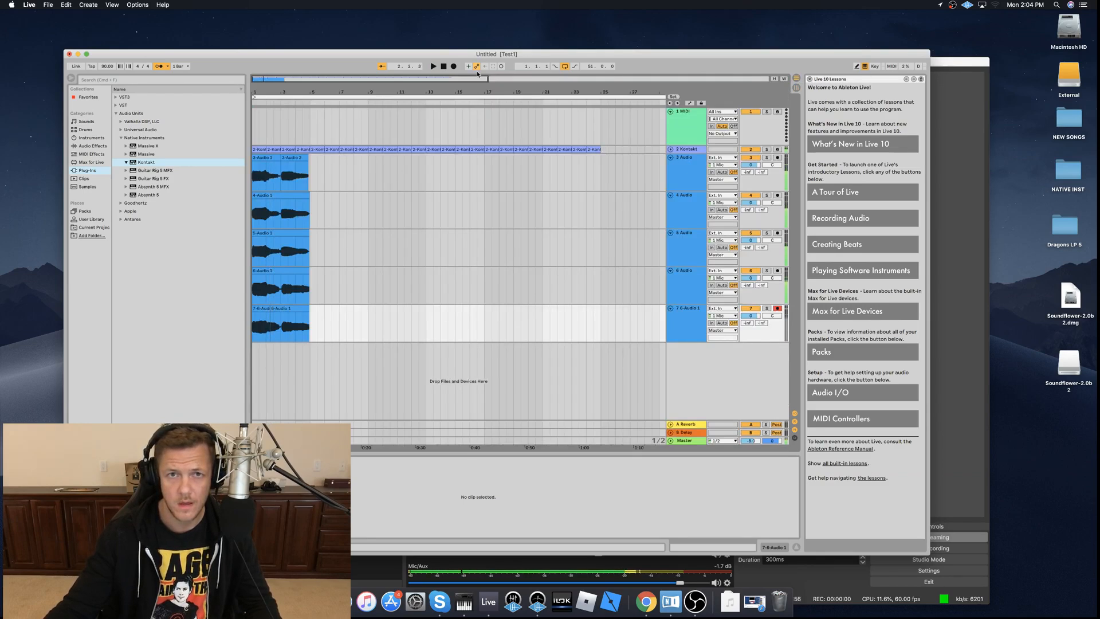
Record a fifth take of about four bars over the clip on the duplicated track.
click(453, 66)
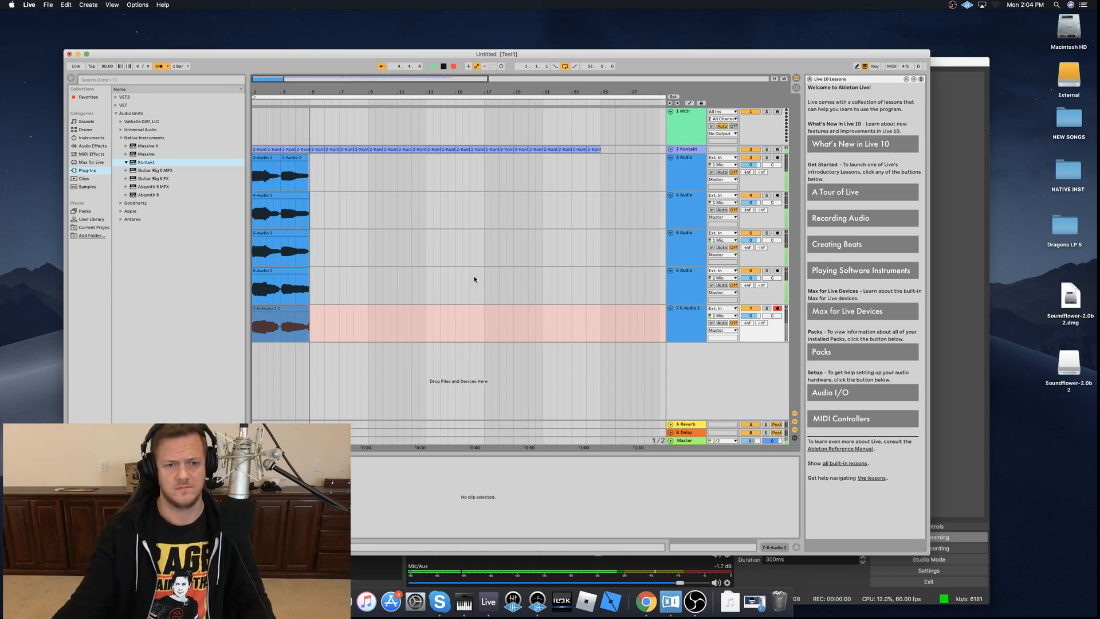
key(space)
Pan 4 Audio and the duplicated track to the left, and 5 Audio and 6 Audio to the right, during playback.
click(690, 310)
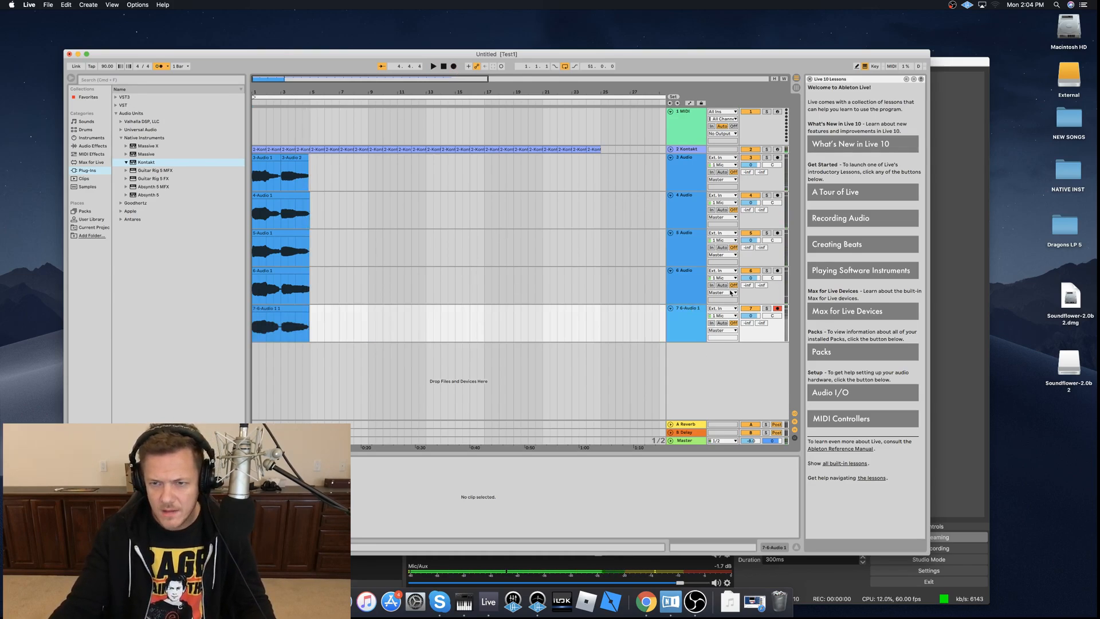
drag(770, 318, 748, 279)
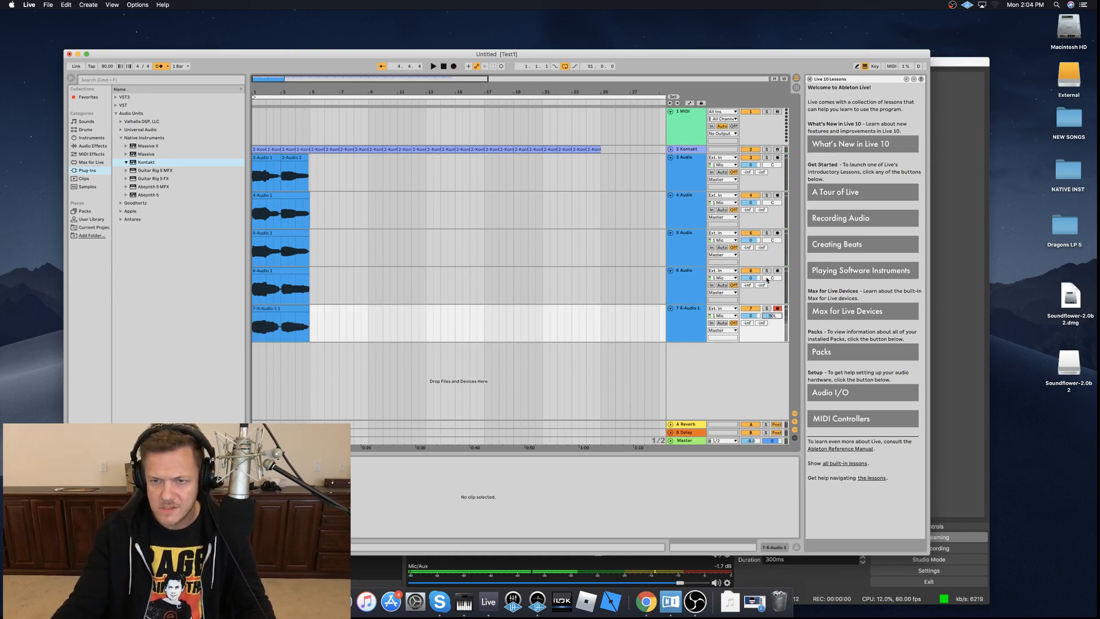
key(space)
drag(772, 202, 770, 226)
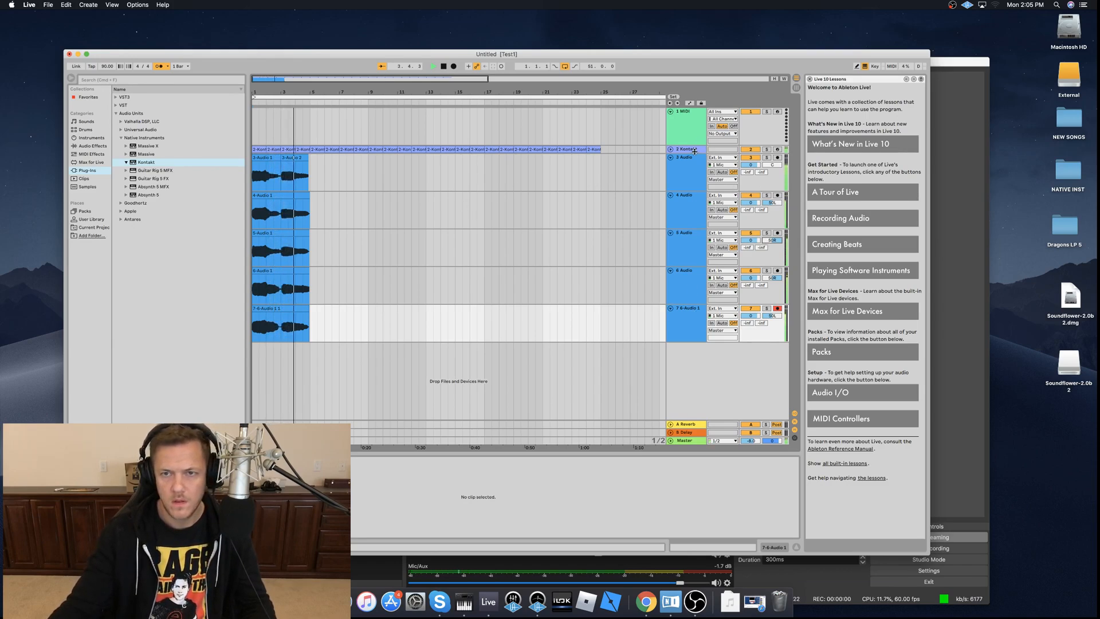
Lower the volume of all five microphone tracks together and play back the arrangement.
click(796, 78)
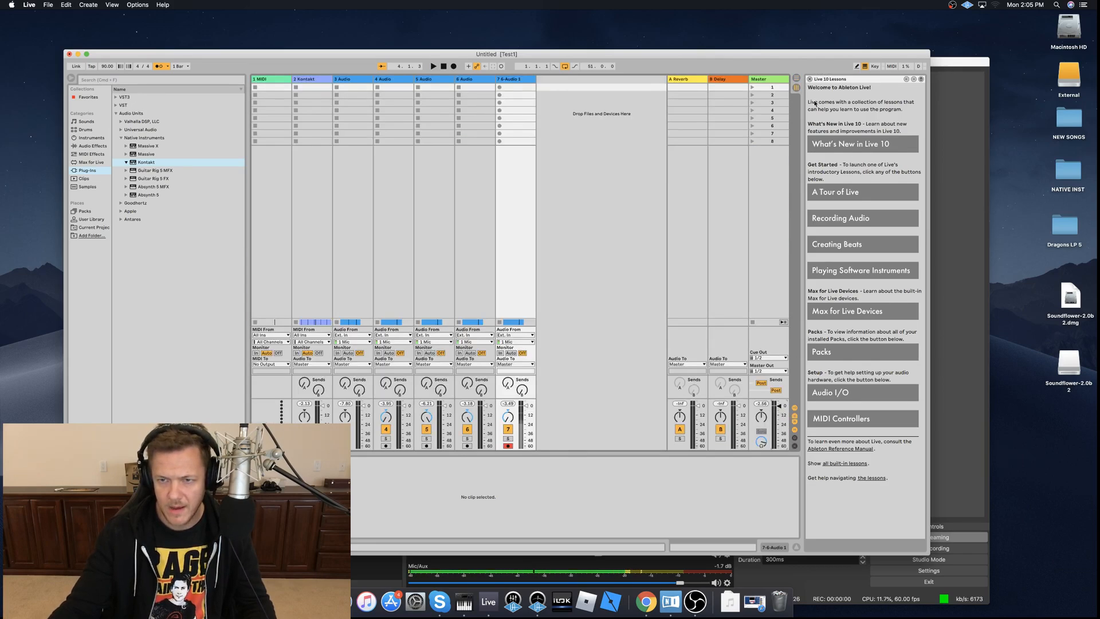
click(796, 88)
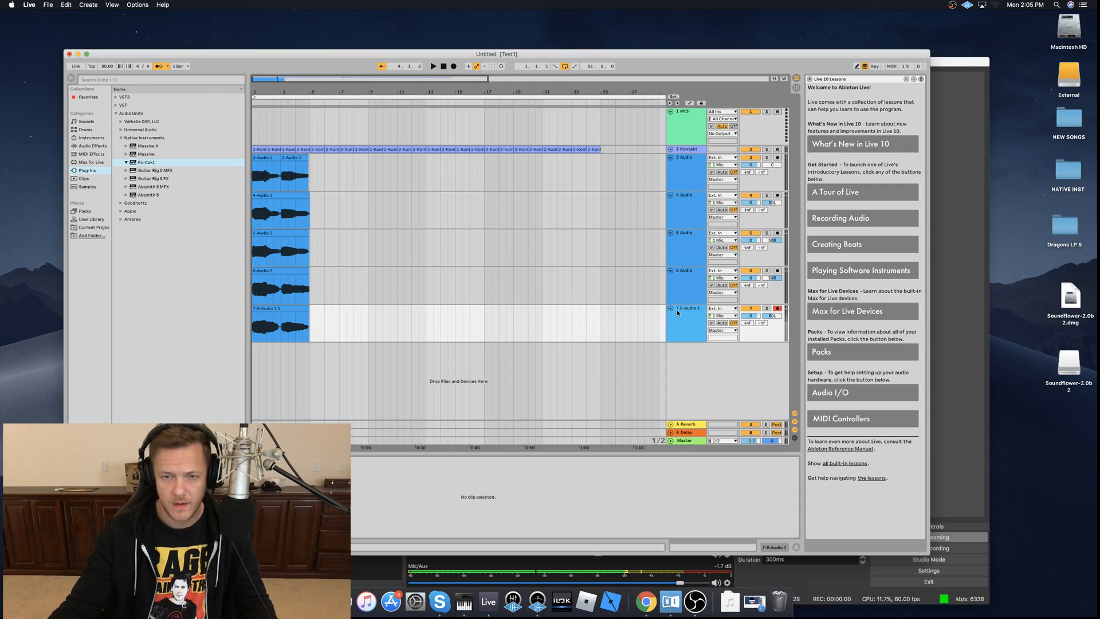
click(686, 160)
mouse_move(753, 166)
mouse_down()
mouse_move(753, 189)
mouse_move(751, 163)
mouse_up()
key(space)
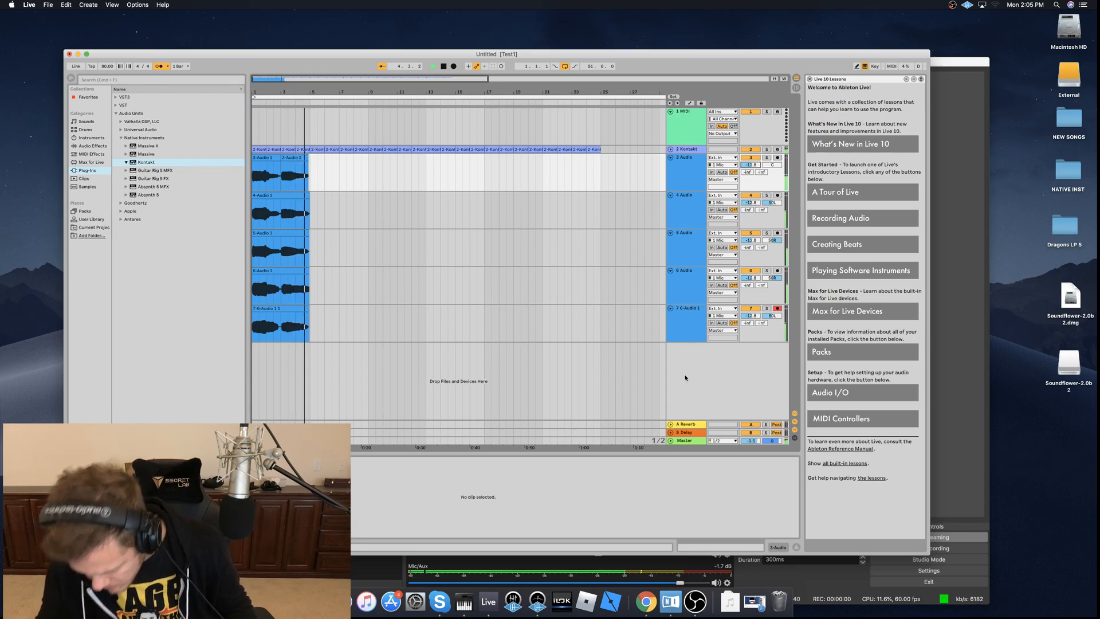
key(space)
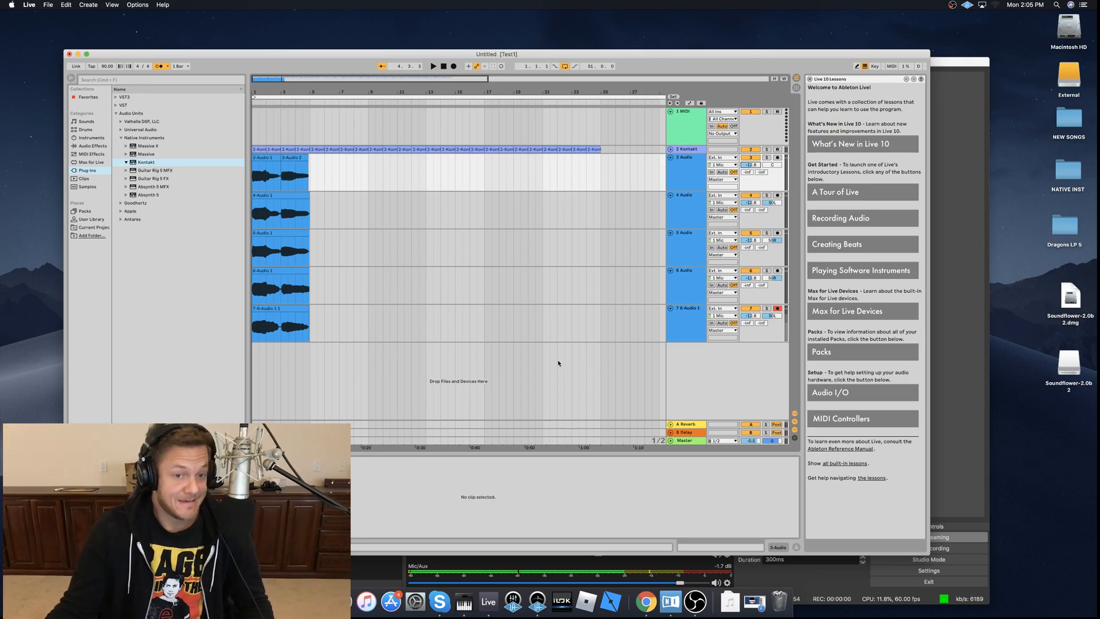
Group the five microphone tracks into one group track.
click(673, 313)
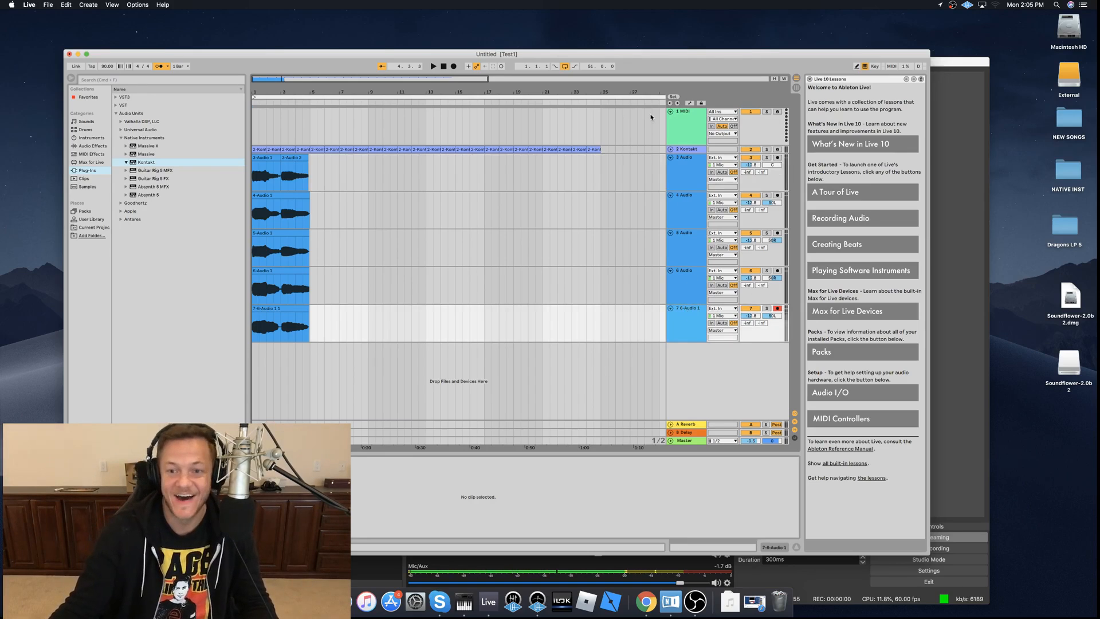
click(689, 163)
key(super+g)
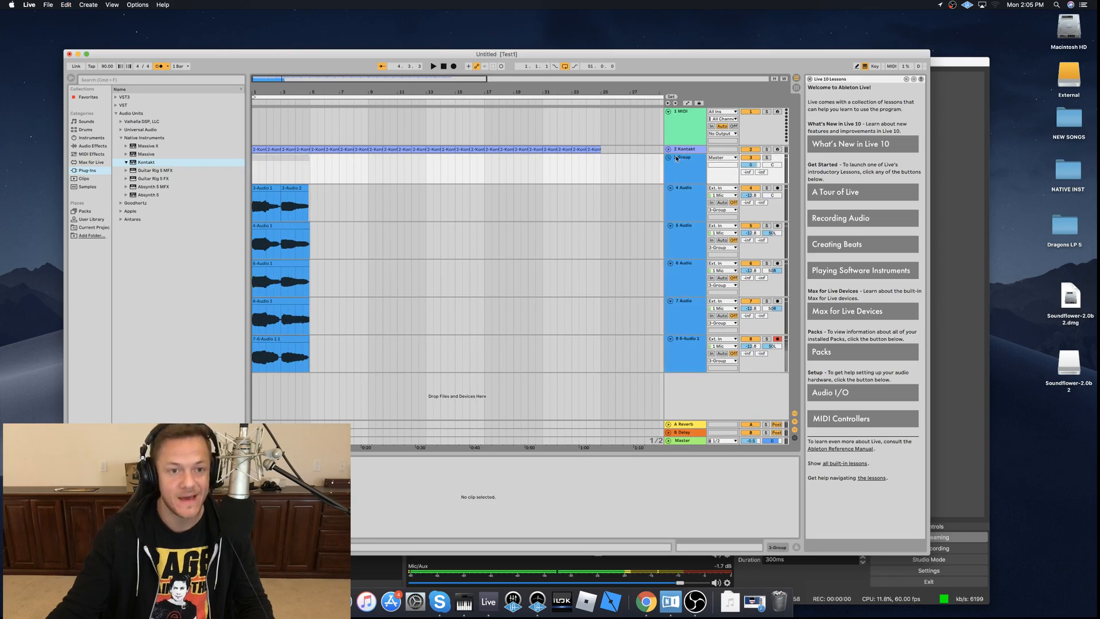
Load the Goodhertz Ghz Wow Control 3 plug-in onto the microphone track group.
click(85, 146)
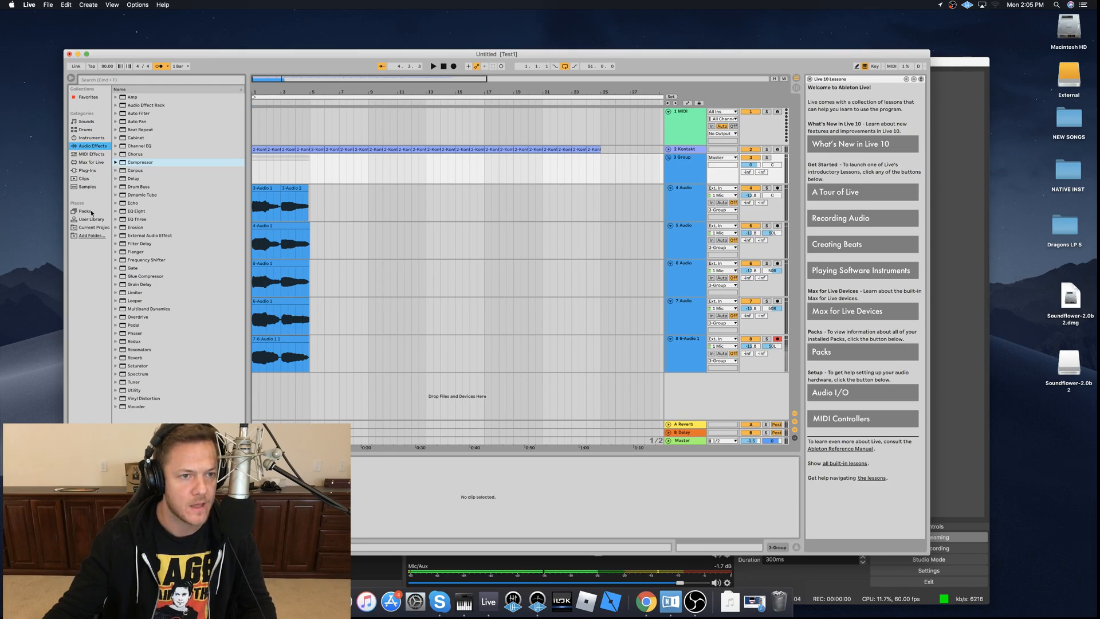
click(88, 170)
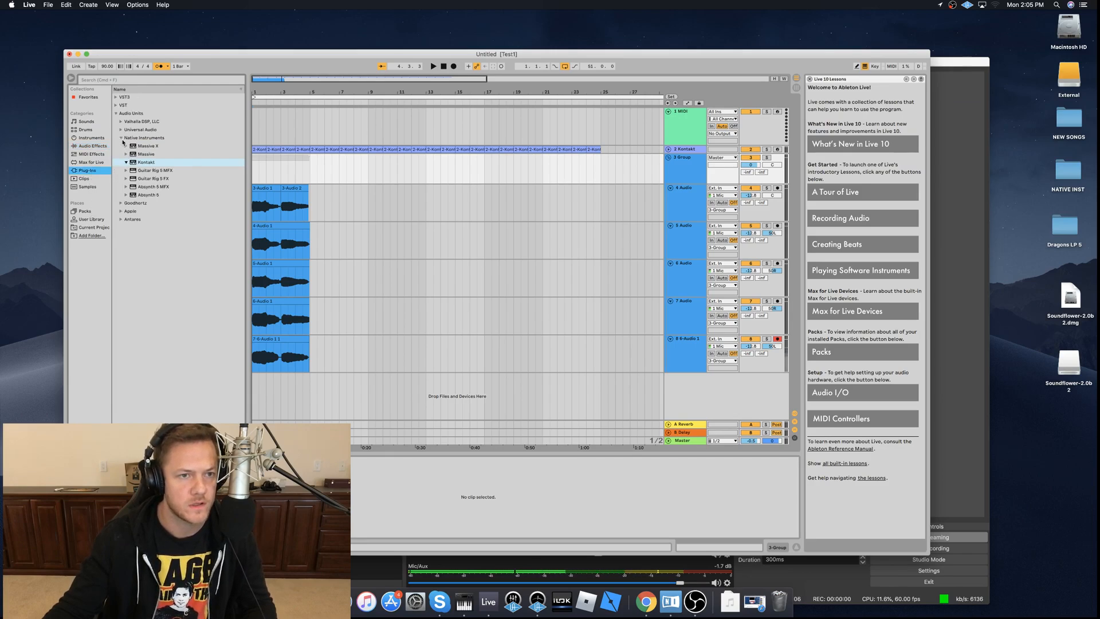
click(121, 138)
click(121, 147)
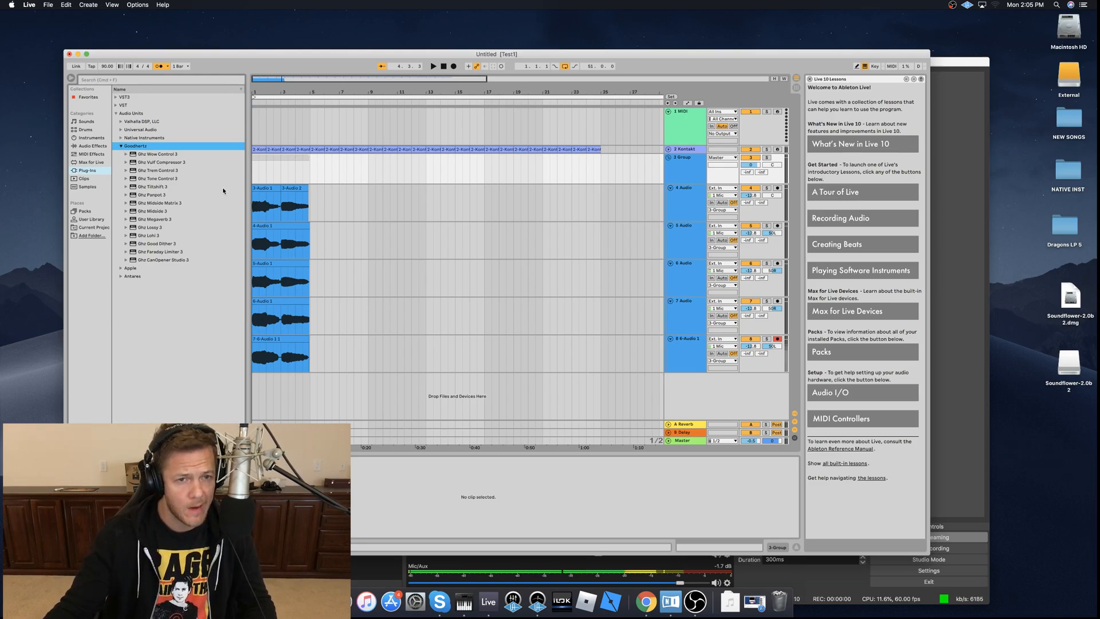
click(150, 155)
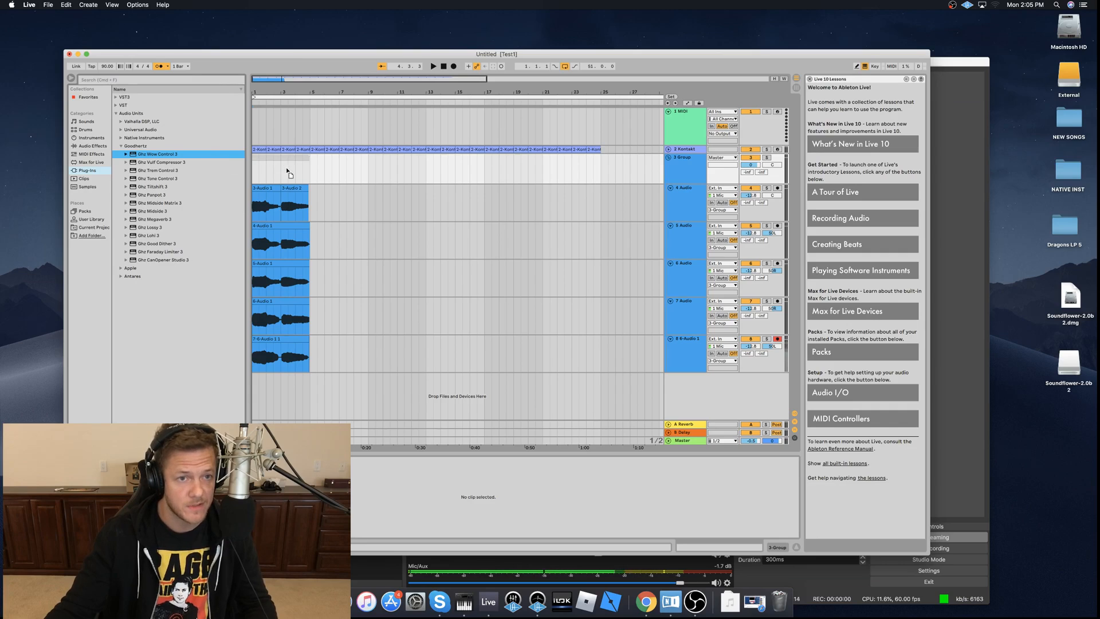
drag(288, 174, 289, 172)
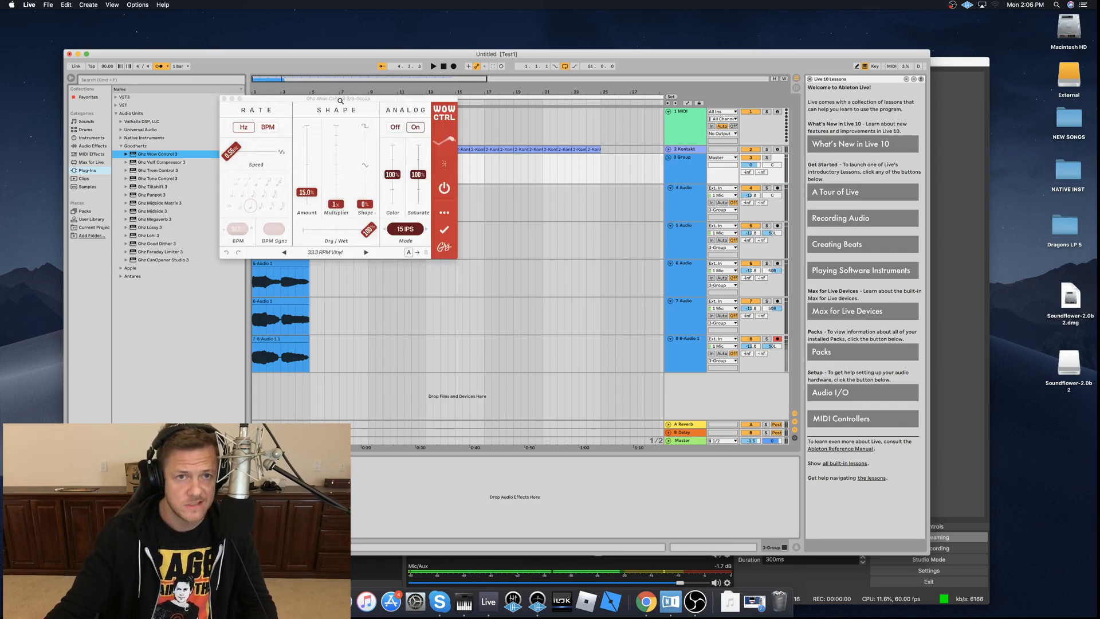
Browse the Wow Control presets and choose 78 RPM Vinyl while the arrangement plays.
drag(339, 100, 424, 203)
click(450, 354)
click(449, 354)
click(368, 355)
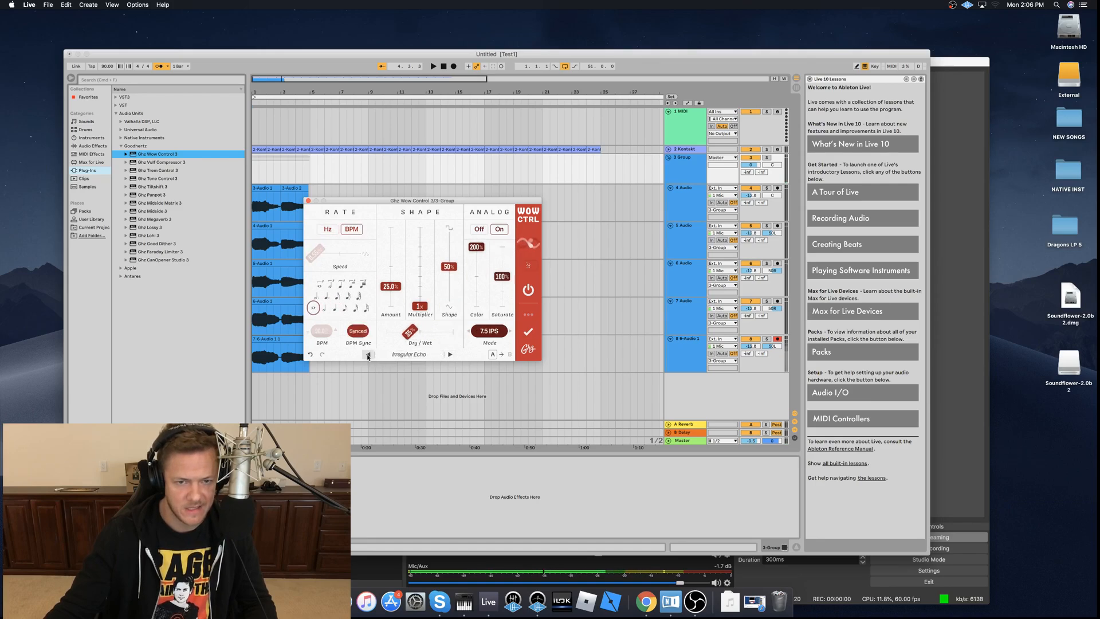
click(368, 354)
click(367, 354)
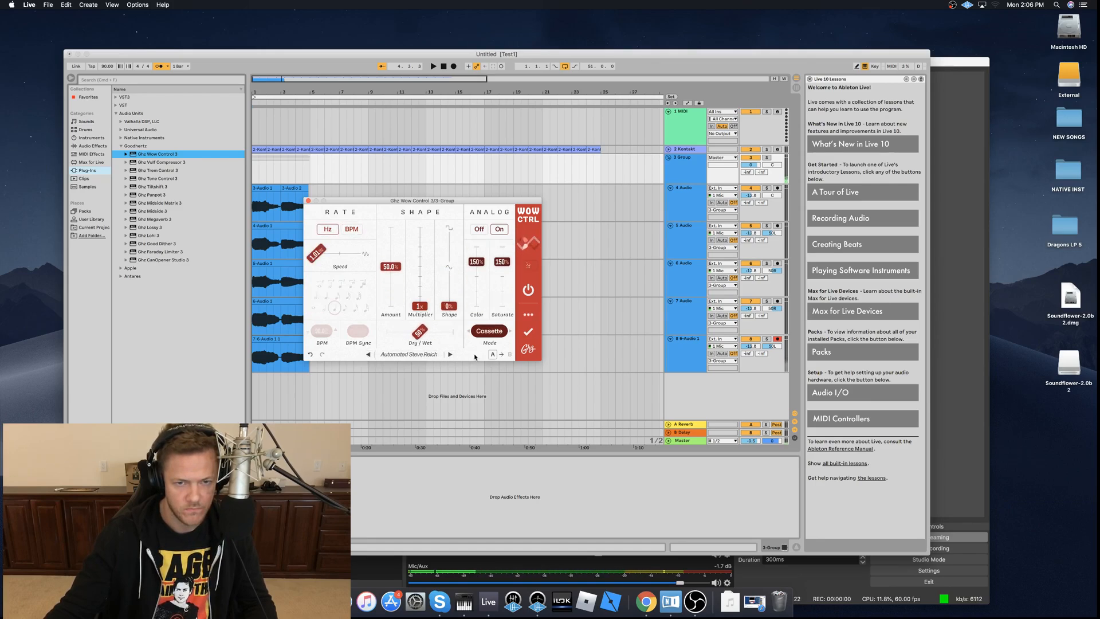
click(449, 354)
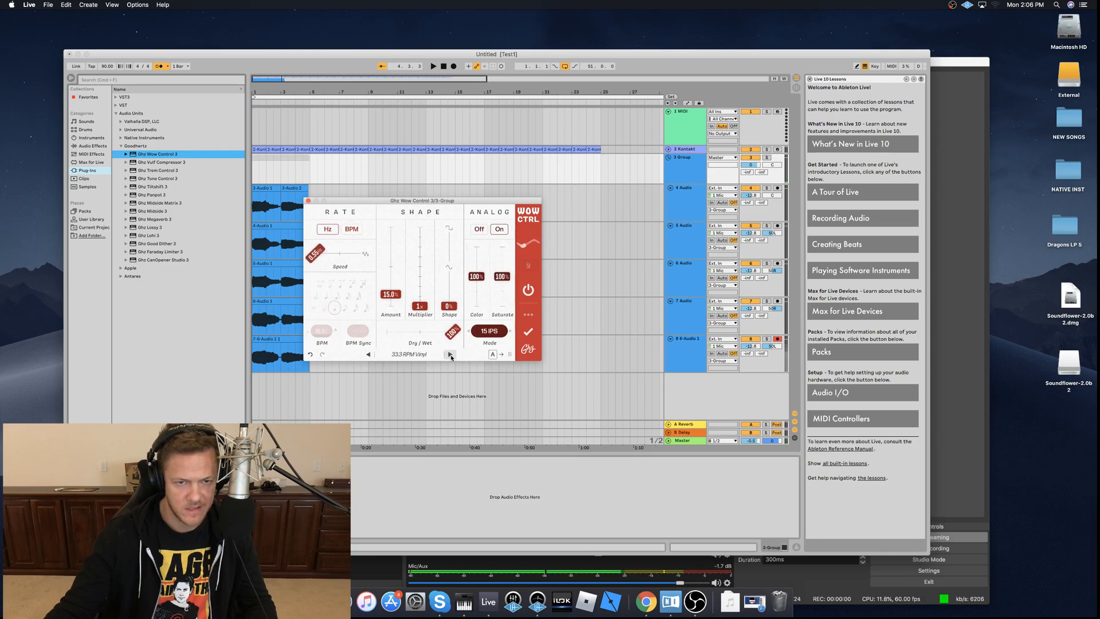
click(434, 66)
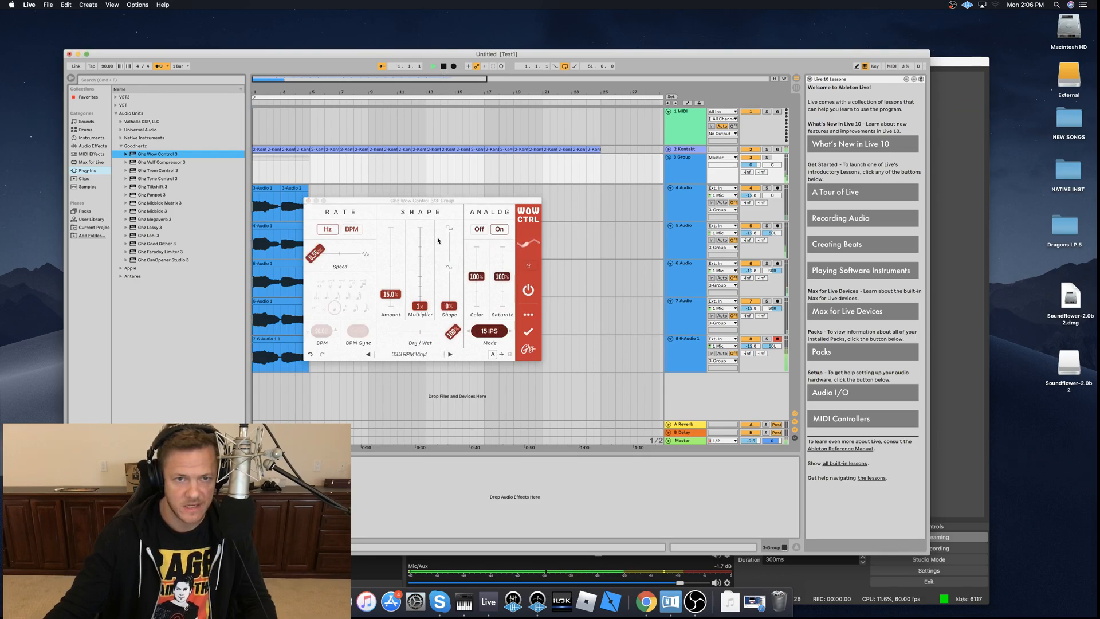
click(450, 354)
click(450, 354)
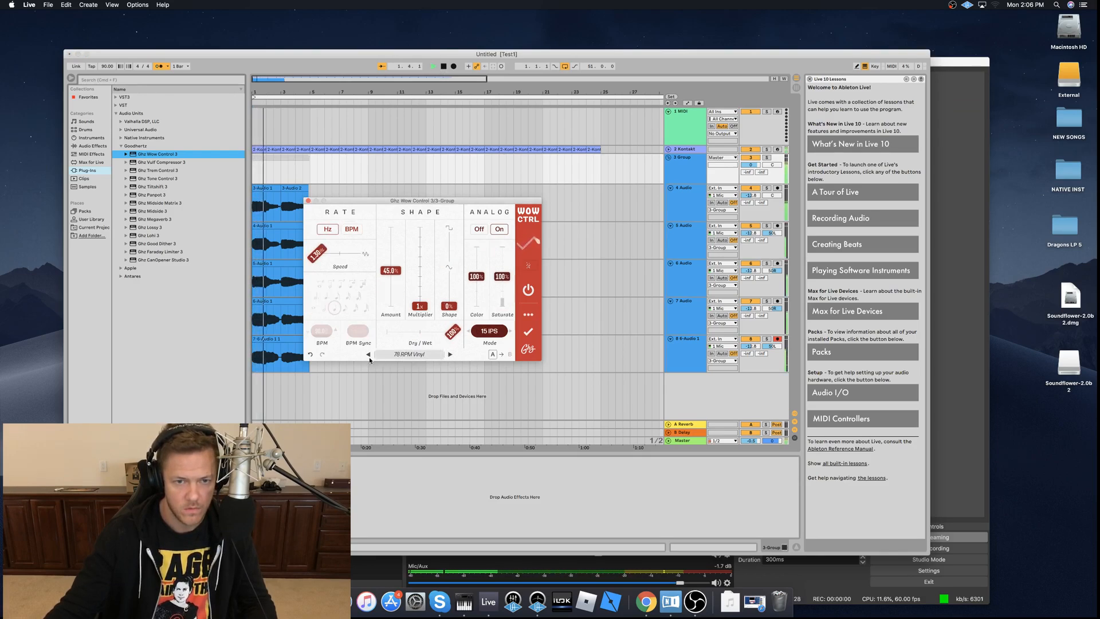
Reduce the Wow Control Amount to about 27%, close the plug-in window and return playback to the start.
mouse_move(385, 271)
mouse_down()
mouse_move(389, 261)
mouse_move(387, 277)
mouse_up()
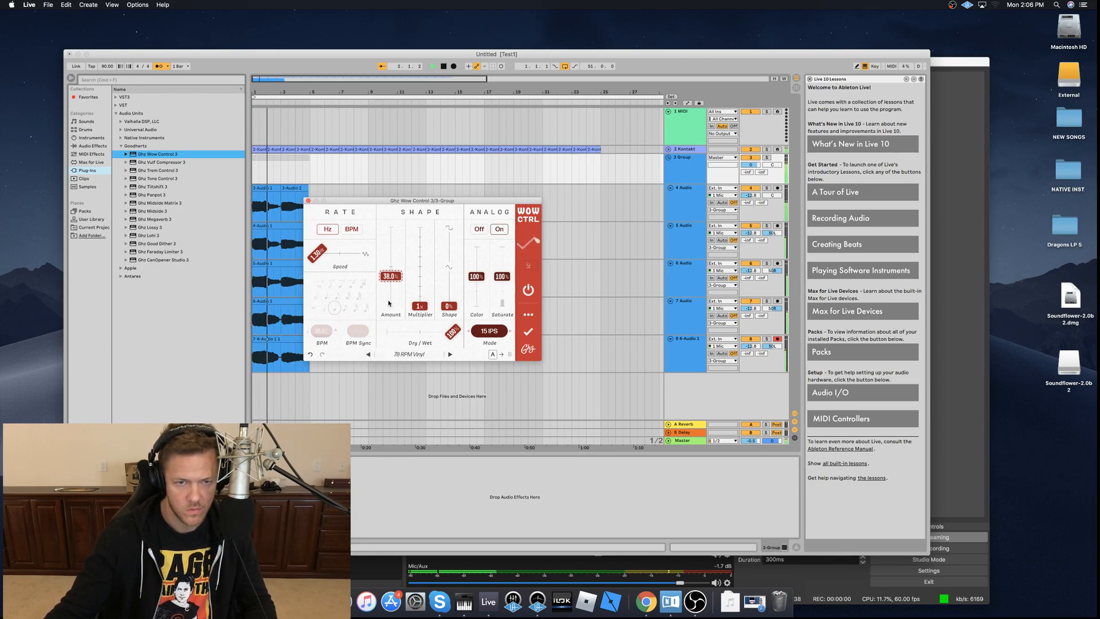
drag(390, 277, 389, 286)
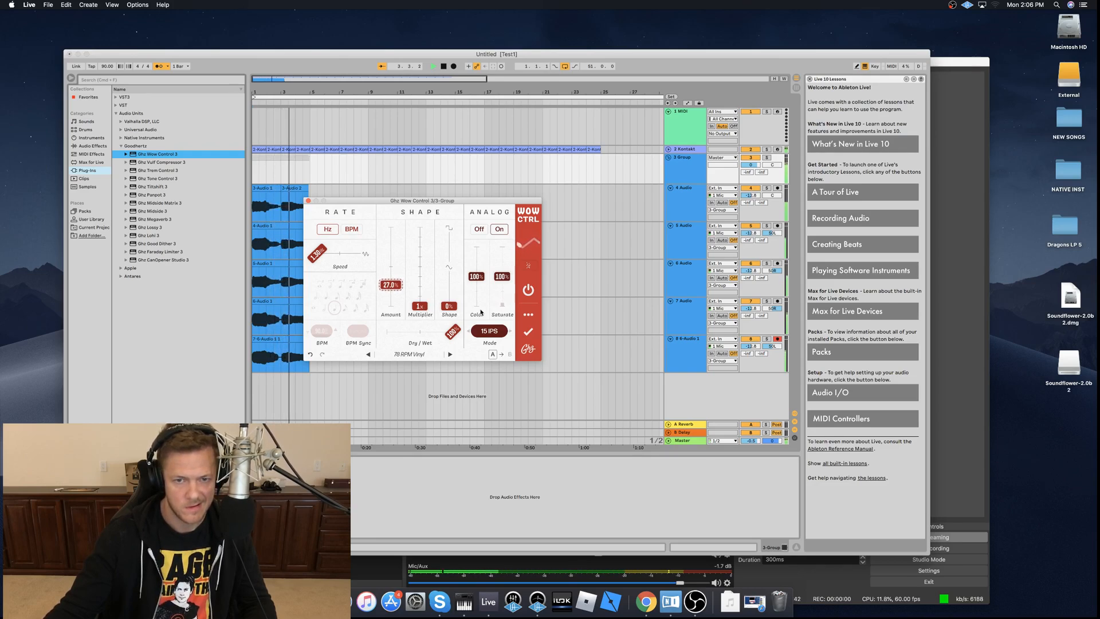
click(308, 202)
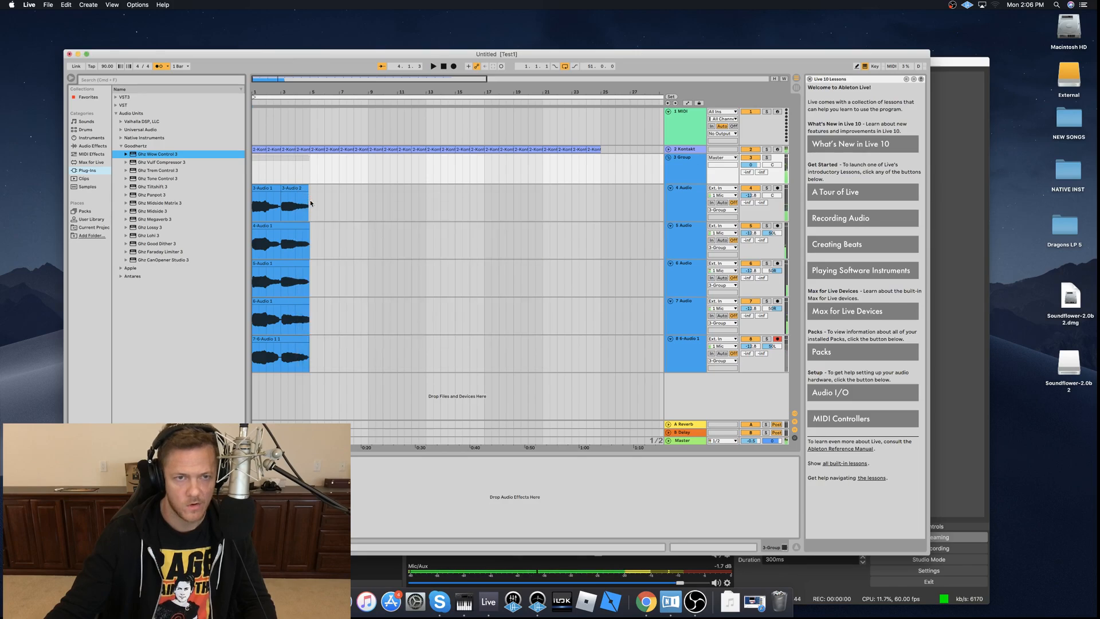
key(space)
click(444, 67)
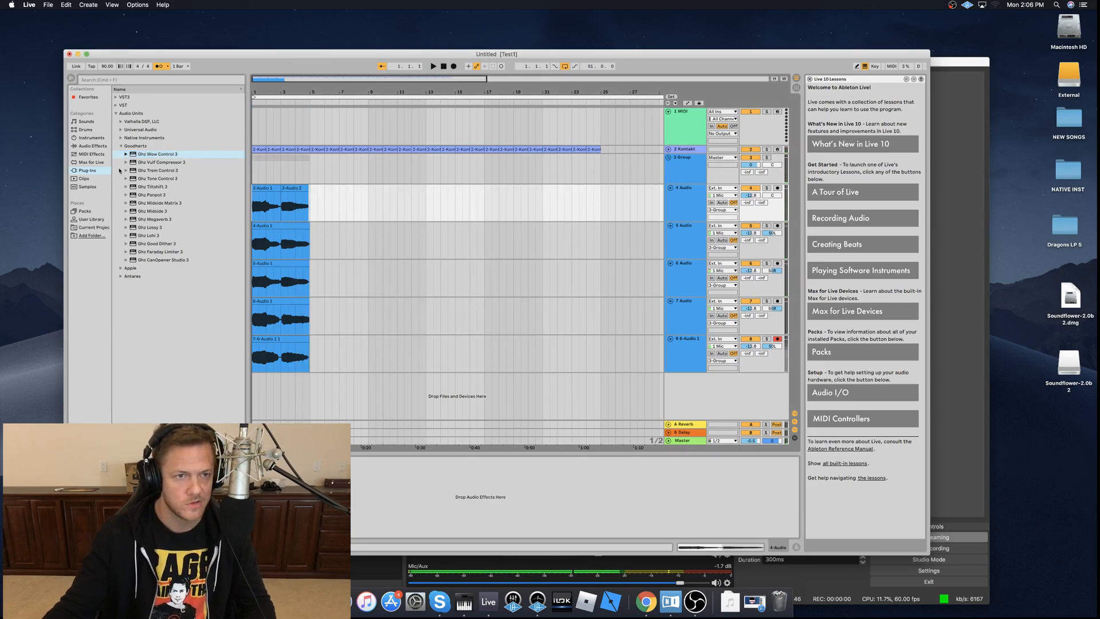
Add an EQ Eight to the microphone group ahead of Wow Control and audition the arrangement from the start.
click(121, 146)
click(86, 146)
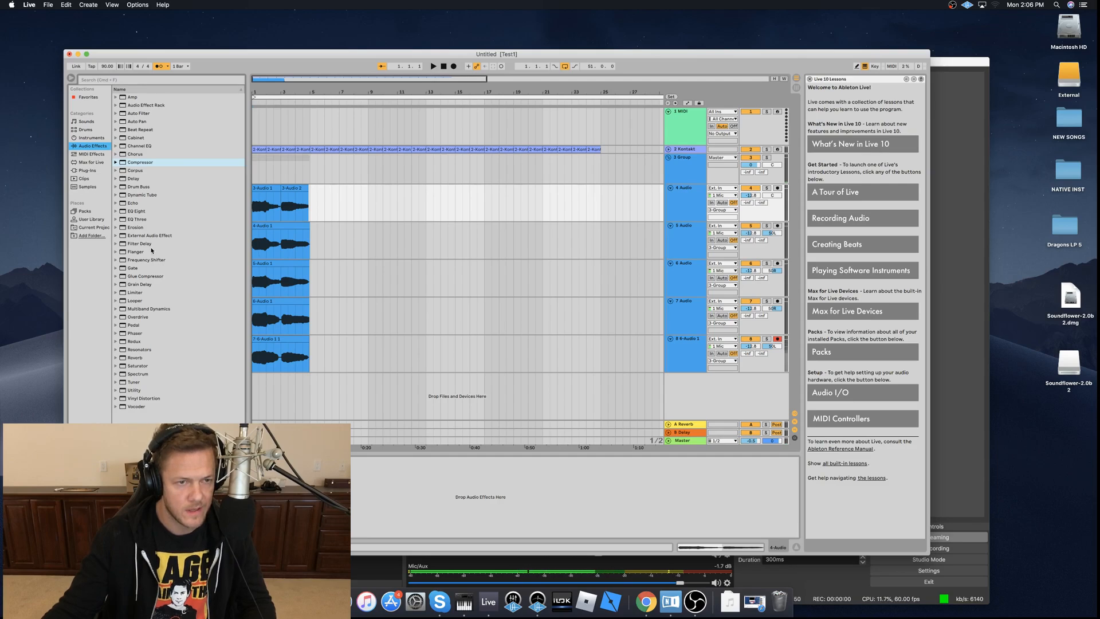
drag(145, 219, 147, 220)
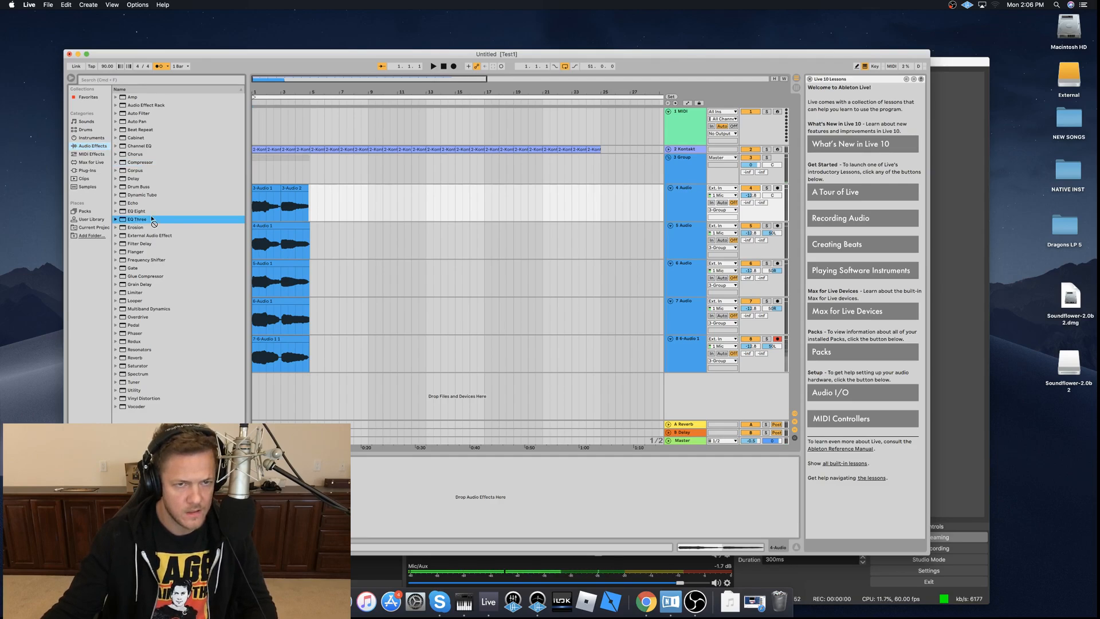
double_click(137, 212)
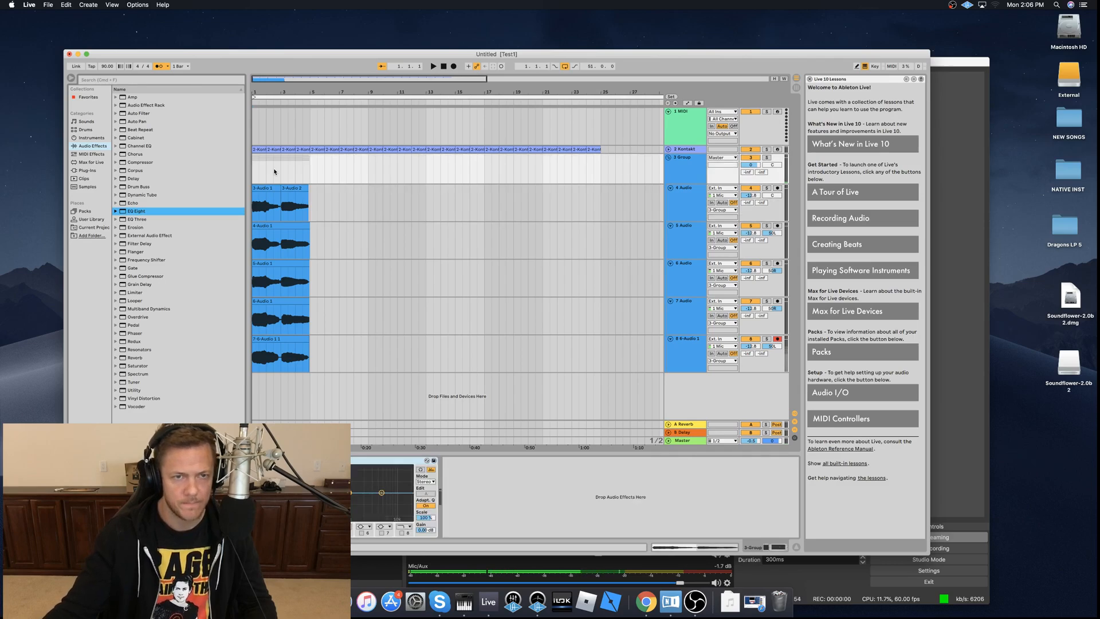
drag(253, 460, 150, 466)
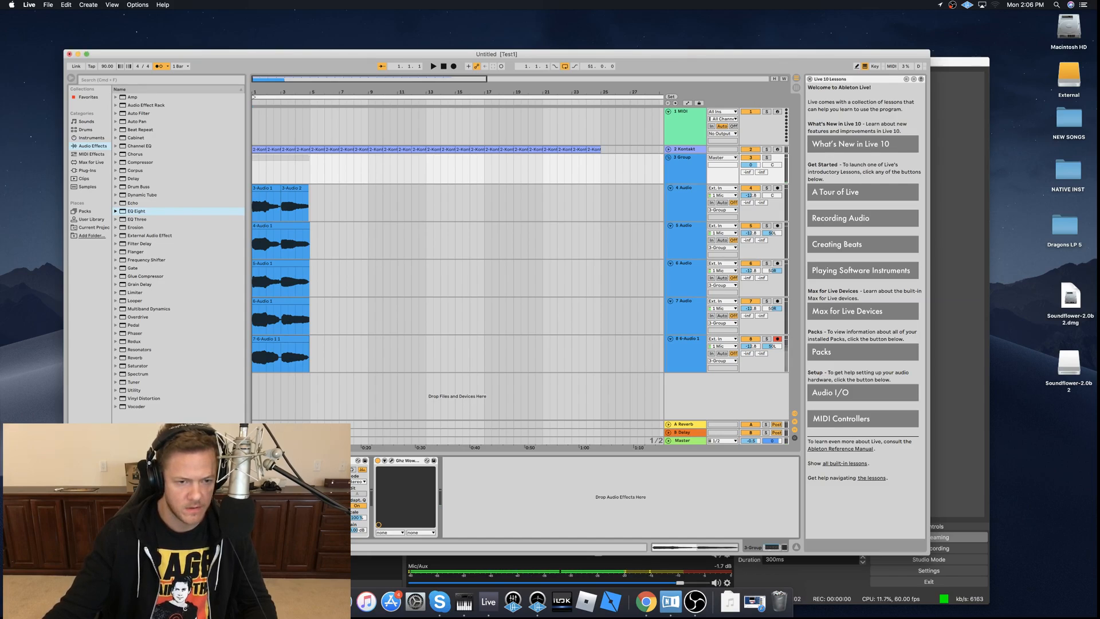
key(space)
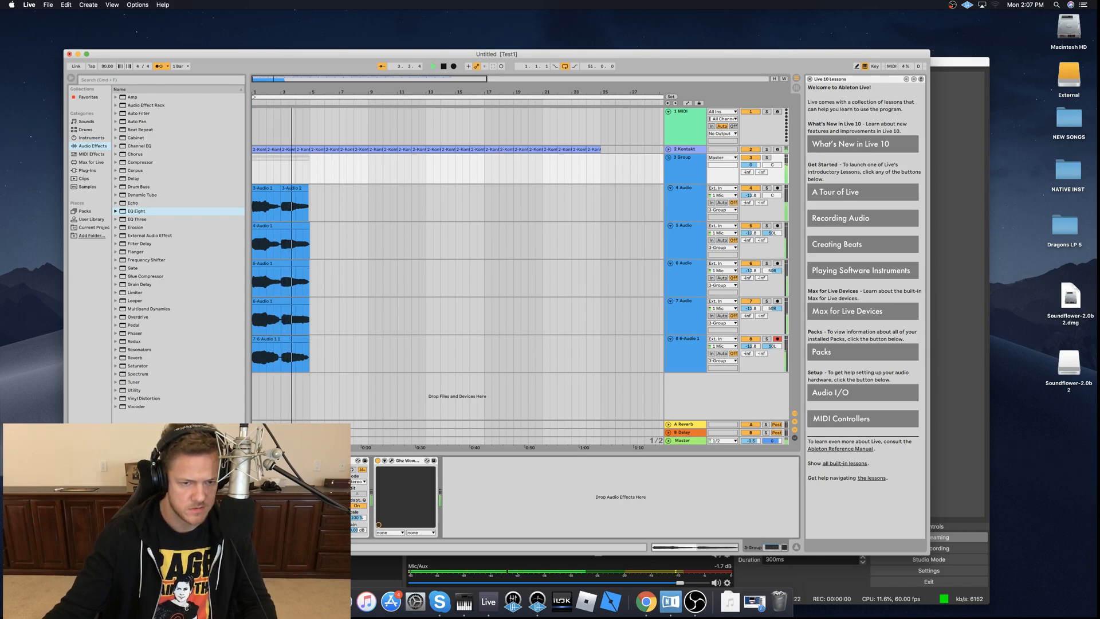
key(space)
key(space)
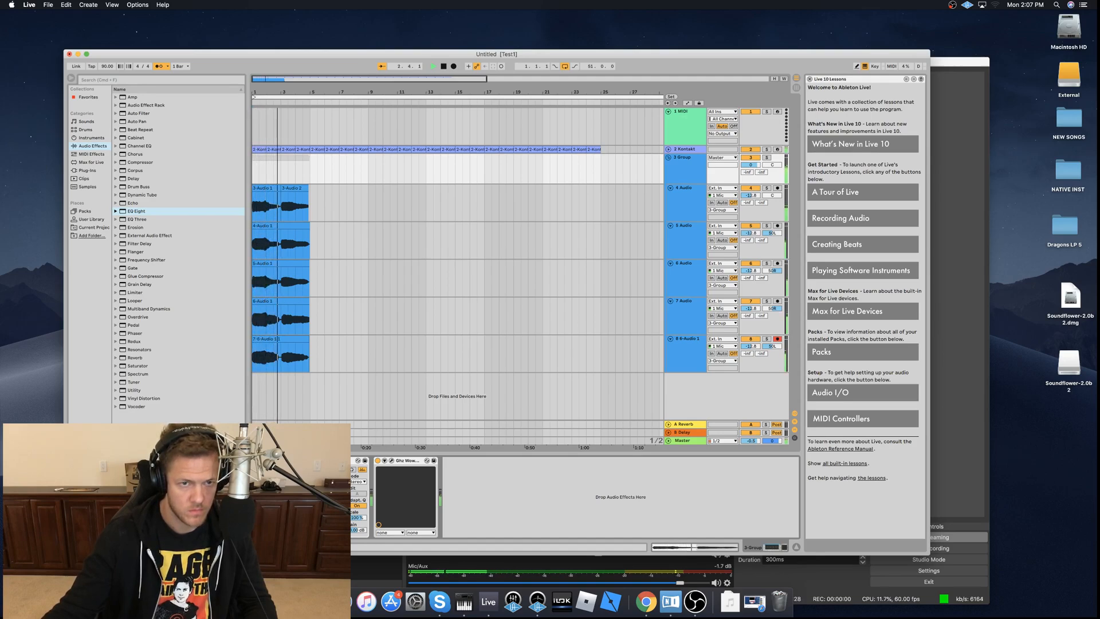
key(space)
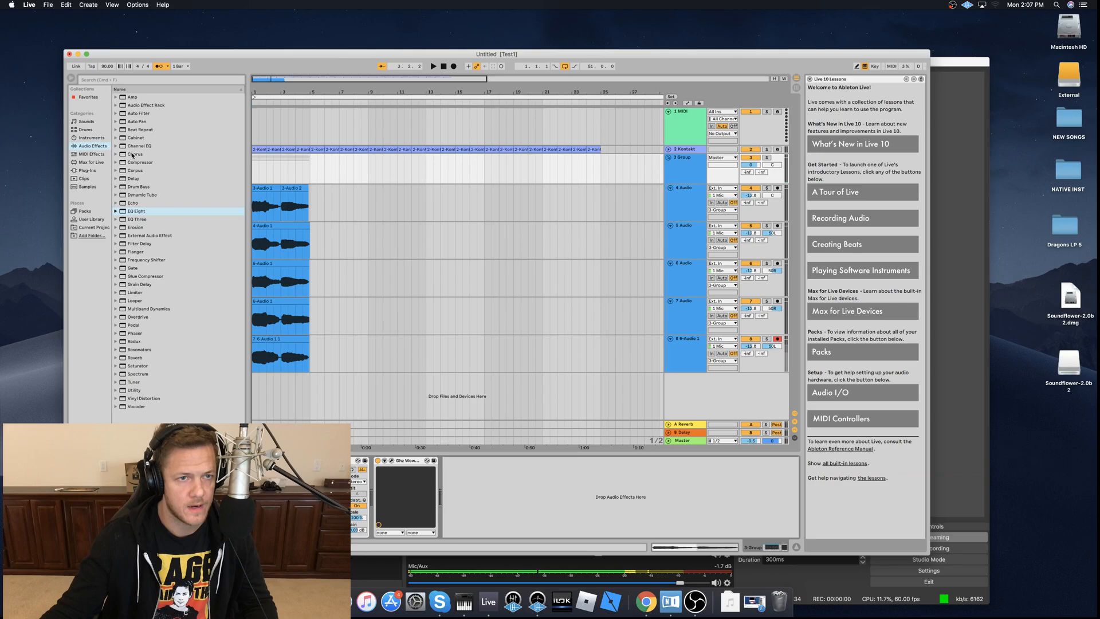
Insert the Generic Compressor preset between EQ Eight and Wow Control on the microphone group.
click(117, 162)
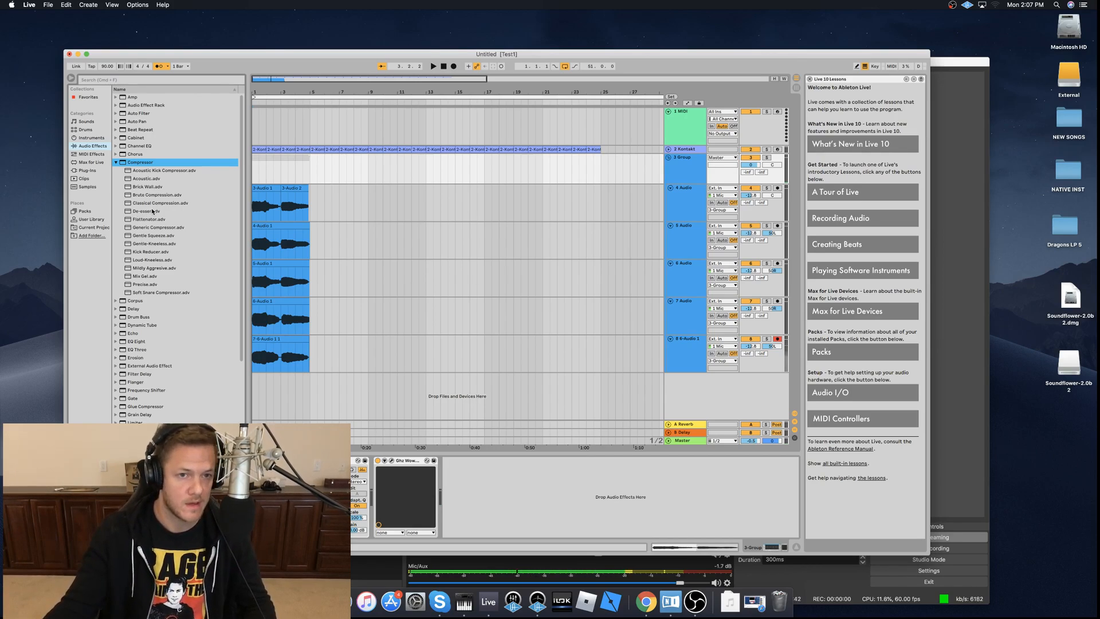
click(153, 229)
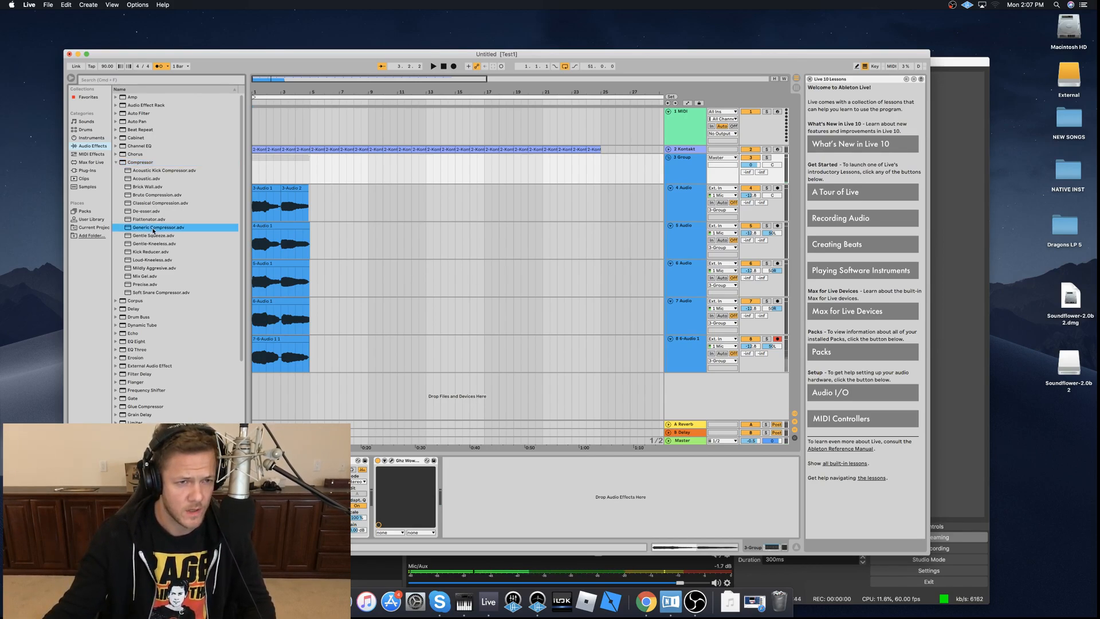
mouse_move(201, 294)
mouse_down()
mouse_move(252, 487)
mouse_move(542, 490)
mouse_up()
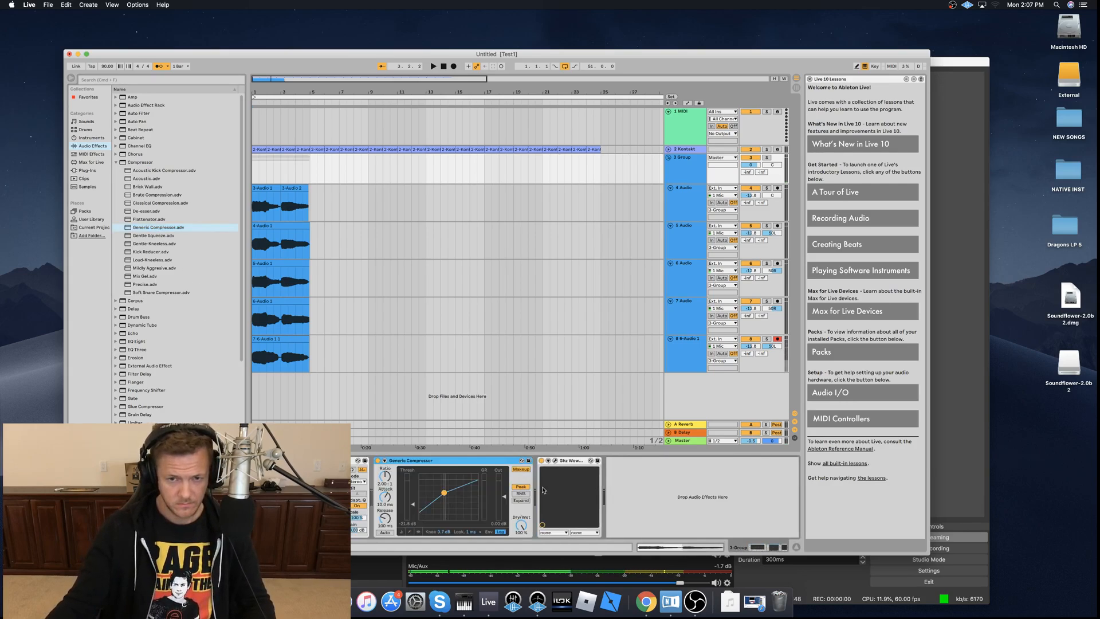
Lower the compressor's threshold and set its ratio to 2.12:1 while auditioning the microphone group, then stop playback.
key(space)
drag(444, 494, 432, 498)
key(space)
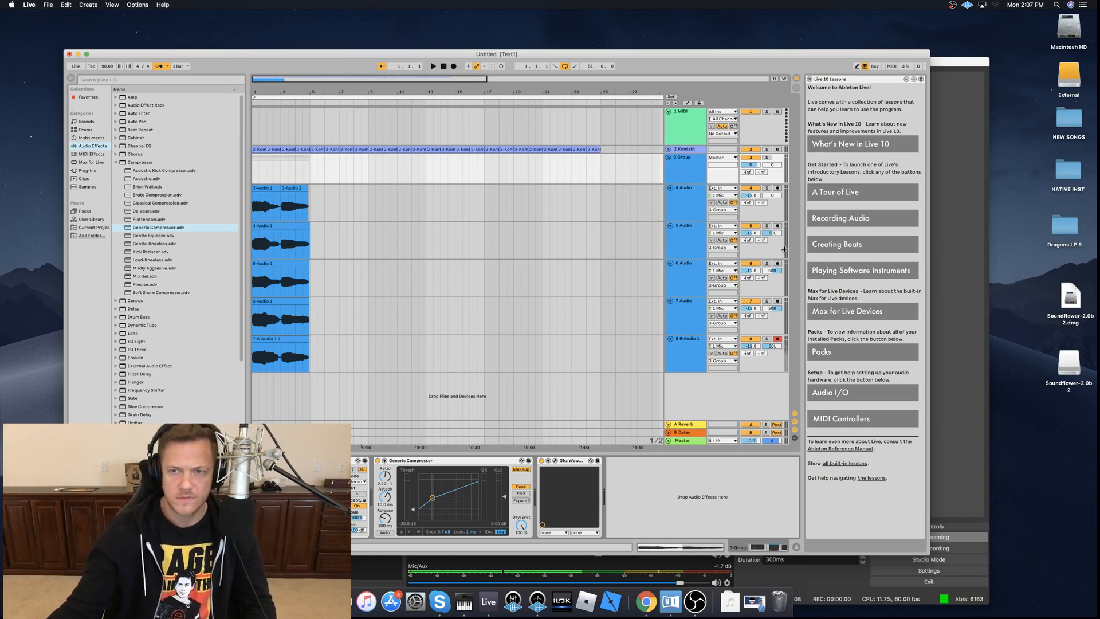
key(space)
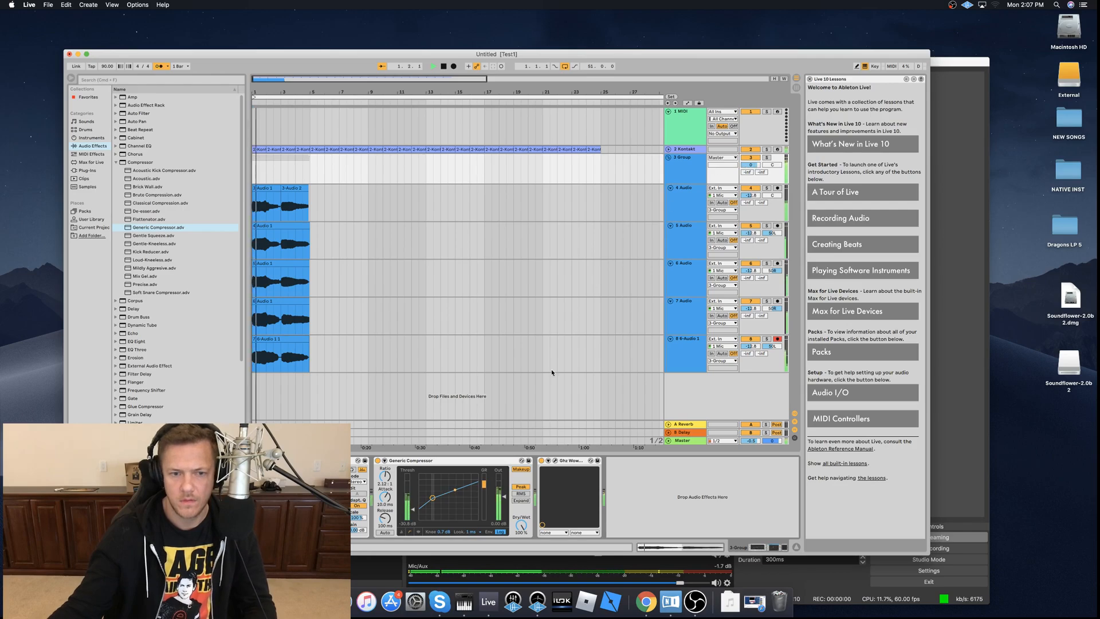
click(430, 461)
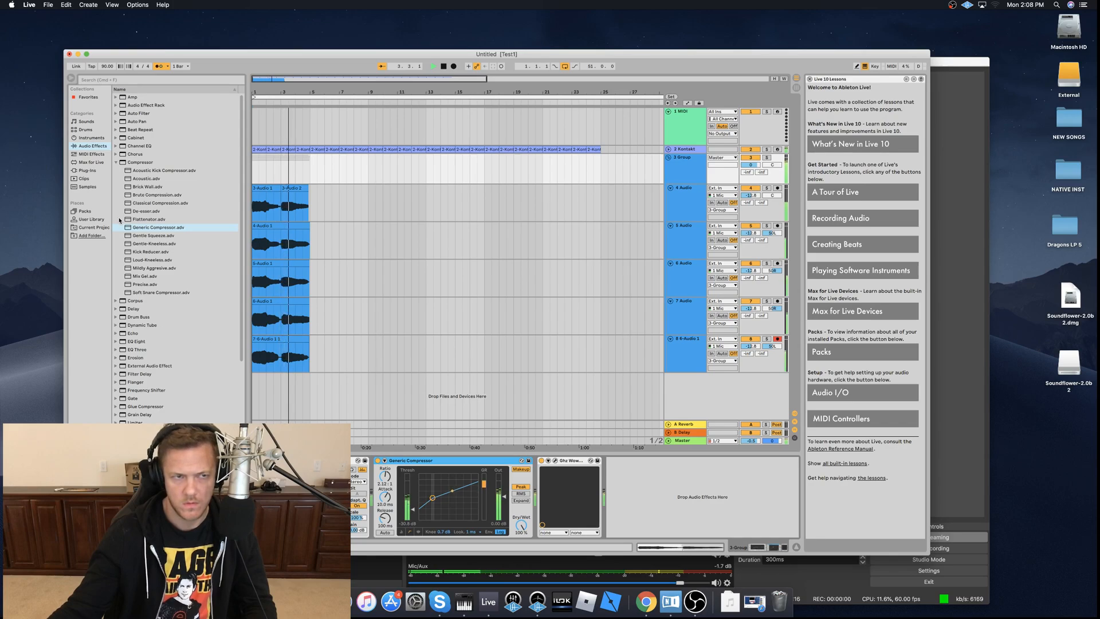
key(space)
Load the ValhallaVintageVerb Audio Unit at the end of the microphone group's effect chain.
click(94, 172)
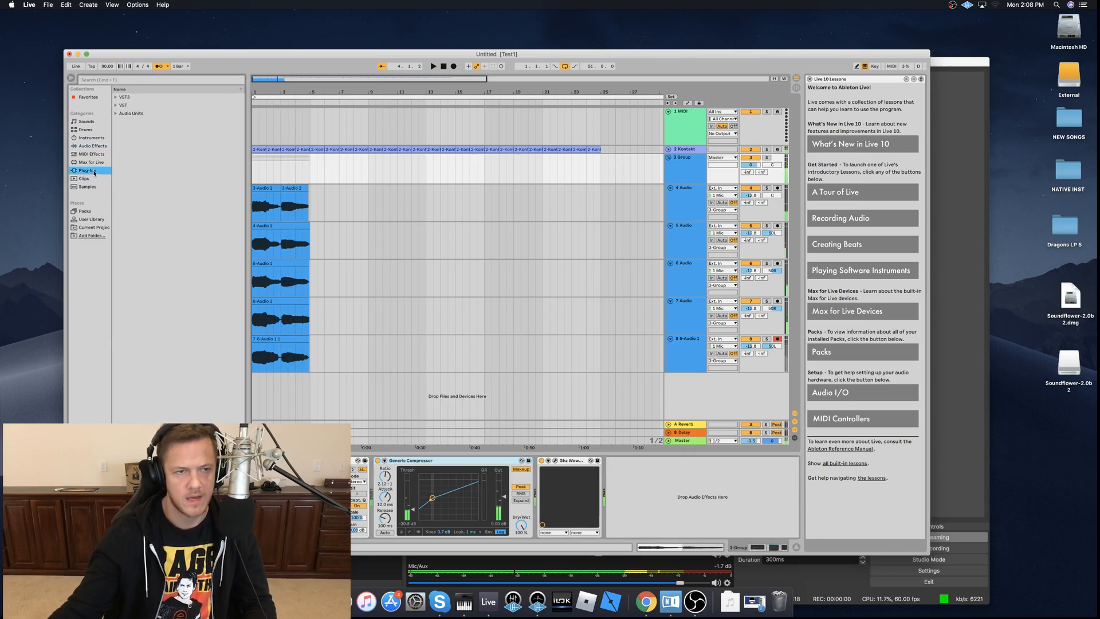
click(116, 114)
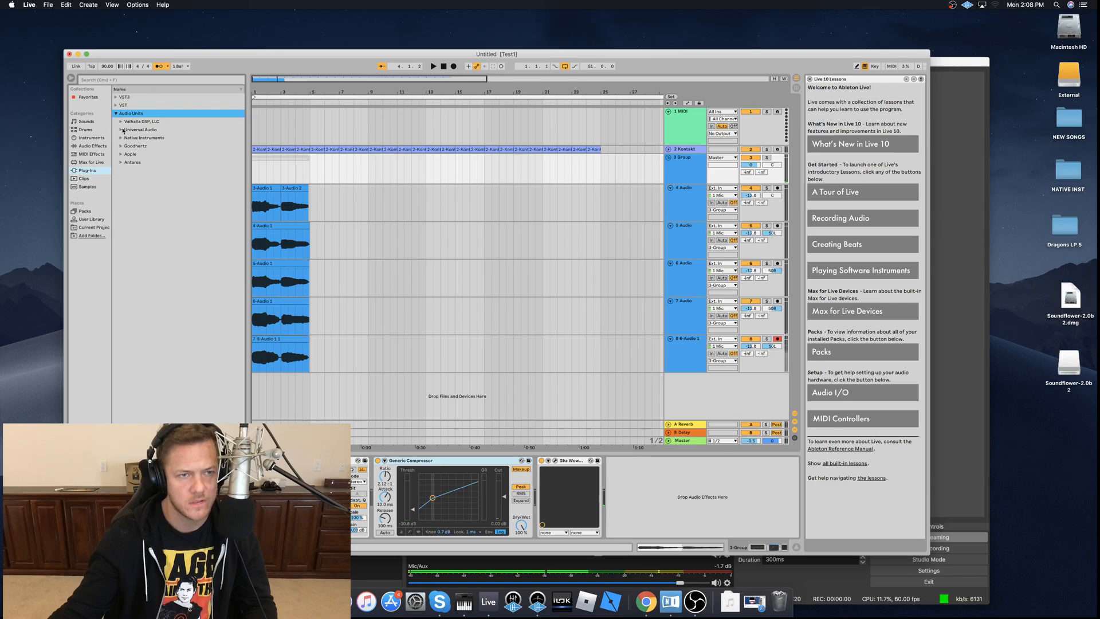
click(121, 122)
drag(135, 130, 634, 482)
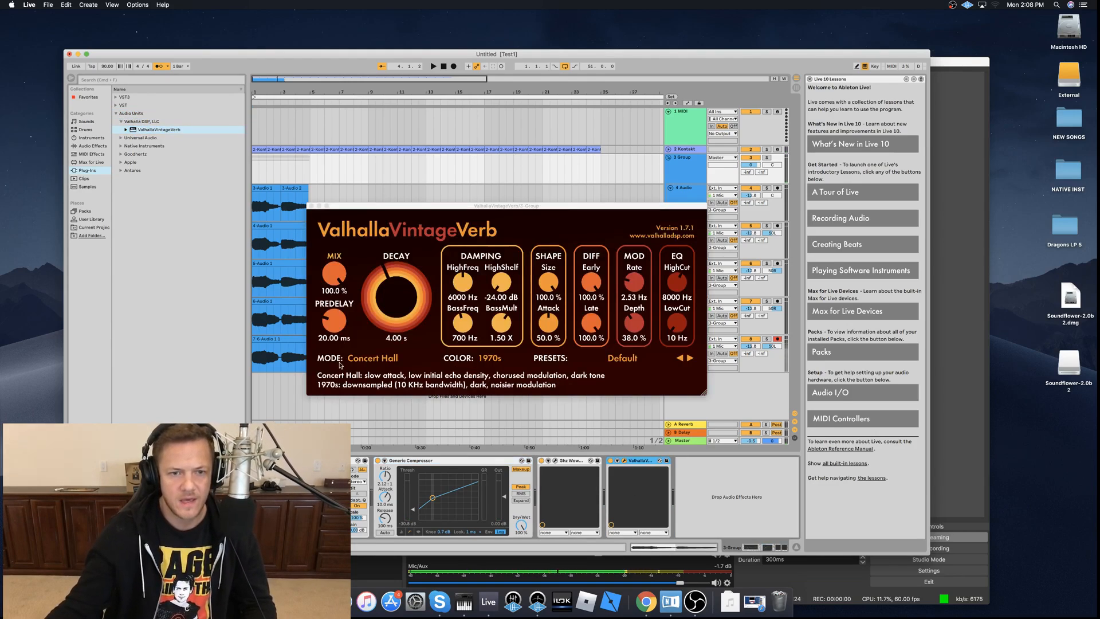
Set ValhallaVintageVerb to Sanctuary mode with 21.6% mix, 19.69 s decay and a 3530 Hz high cut during playback.
click(379, 362)
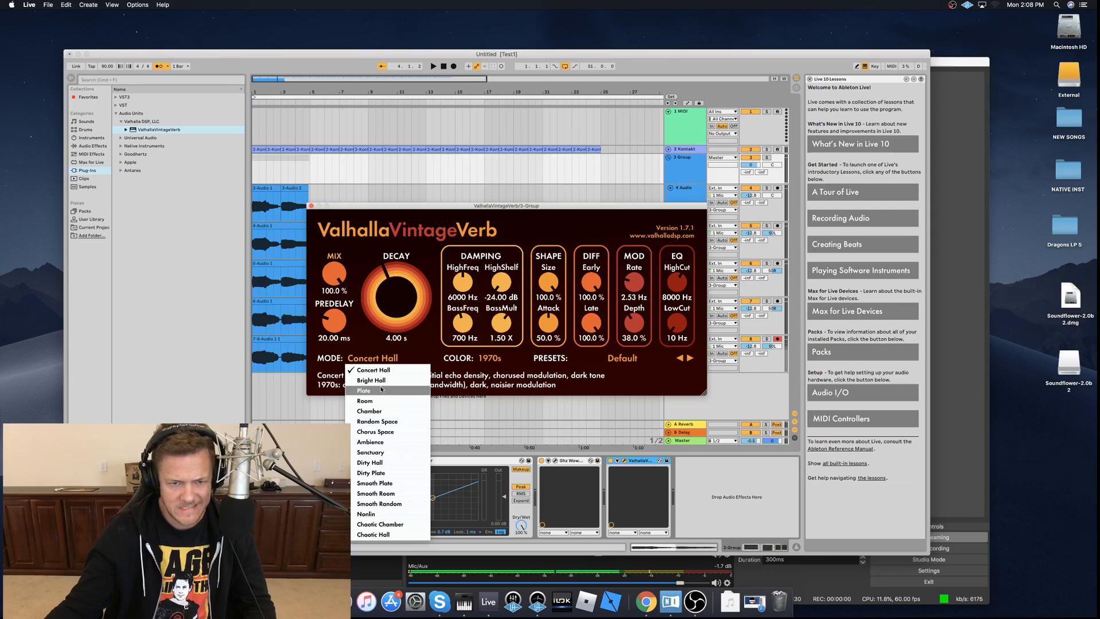
click(386, 452)
key(space)
mouse_move(334, 275)
mouse_down()
mouse_move(335, 334)
mouse_move(339, 276)
mouse_move(339, 285)
mouse_move(395, 284)
mouse_move(337, 281)
mouse_up()
drag(677, 282, 677, 298)
drag(378, 291, 403, 280)
drag(332, 279, 332, 282)
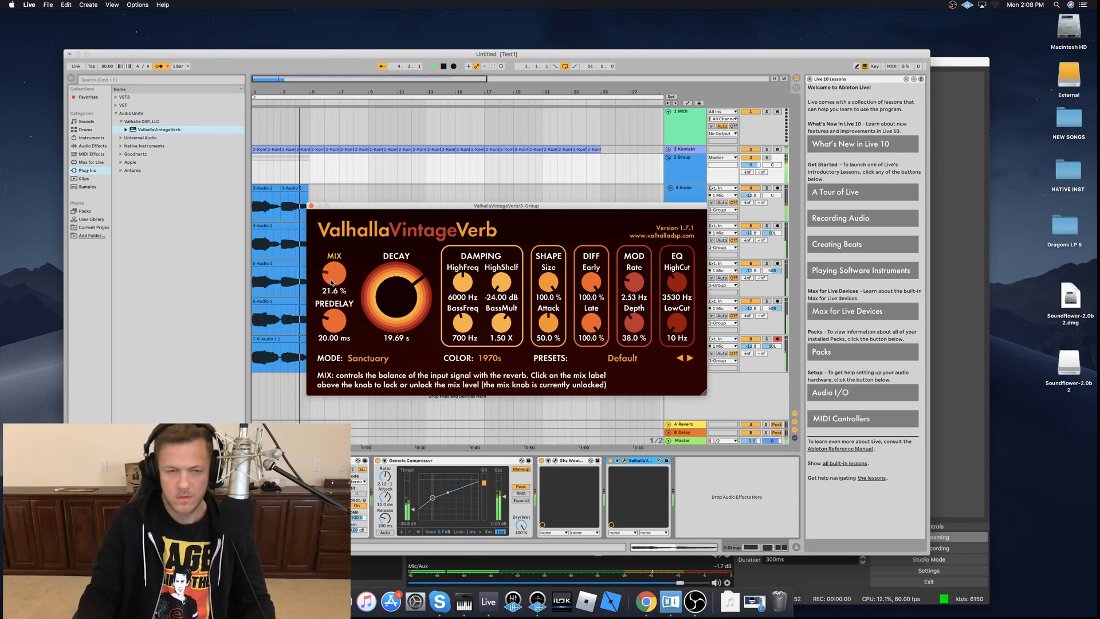
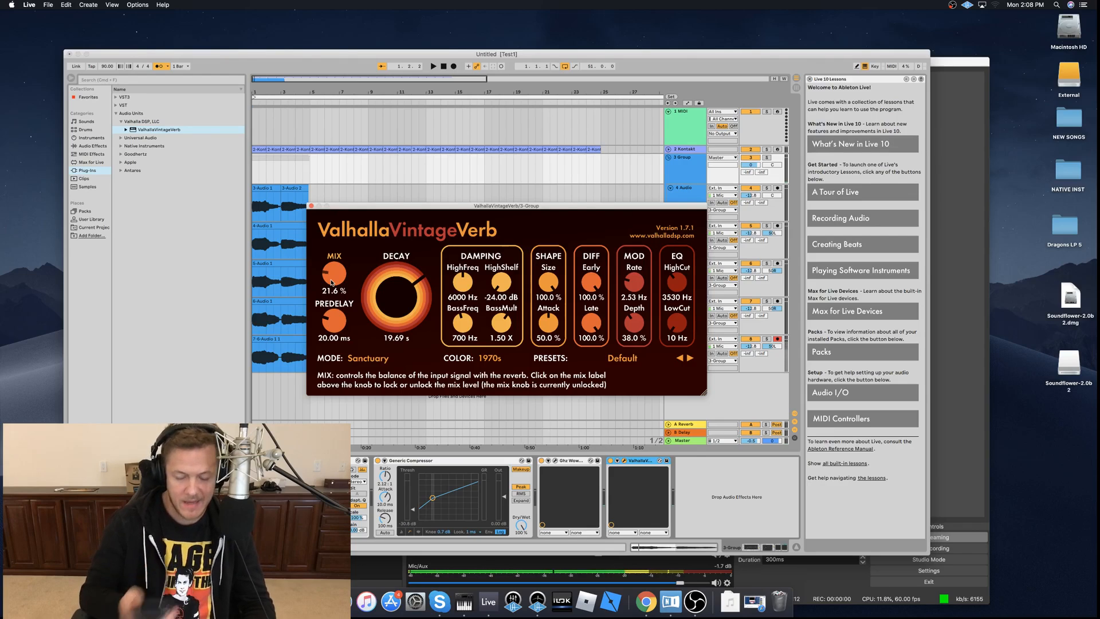
Hide the reverb window, raise the Mic/Aux level in OBS to -1.1 dB, and return to Ableton Live.
key(space)
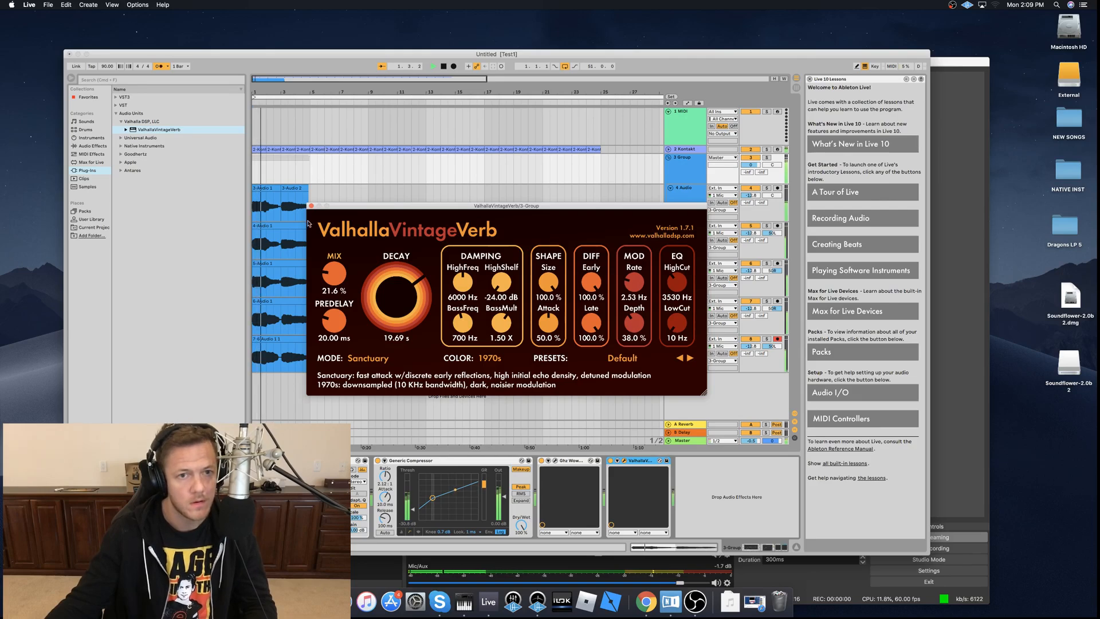
key(super+alt+p)
click(759, 561)
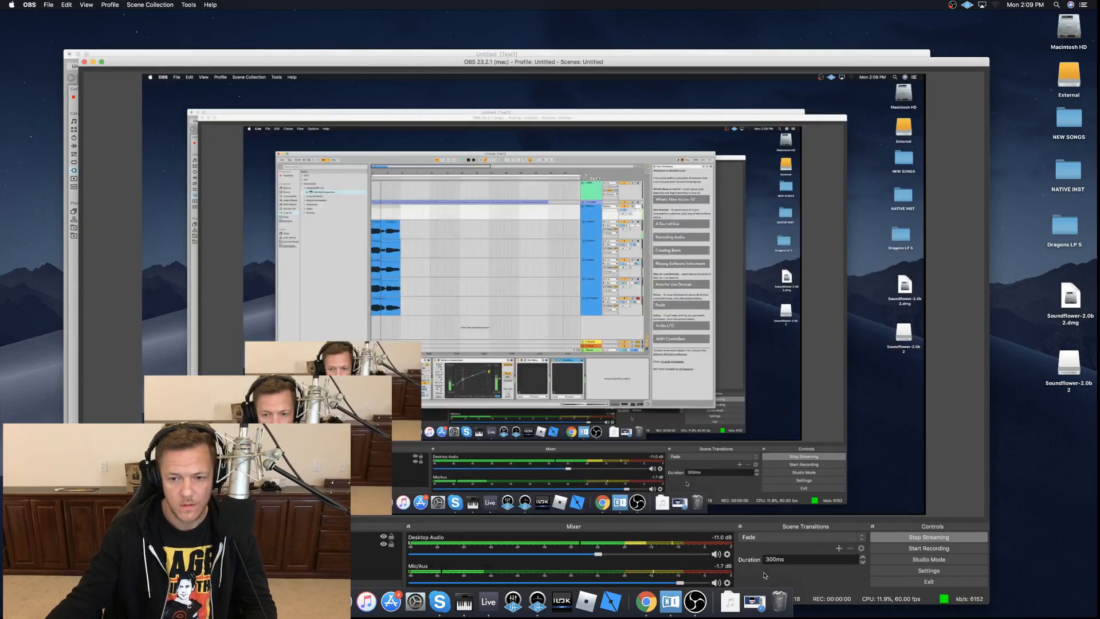
mouse_move(680, 584)
mouse_down()
mouse_move(709, 587)
mouse_move(690, 585)
mouse_up()
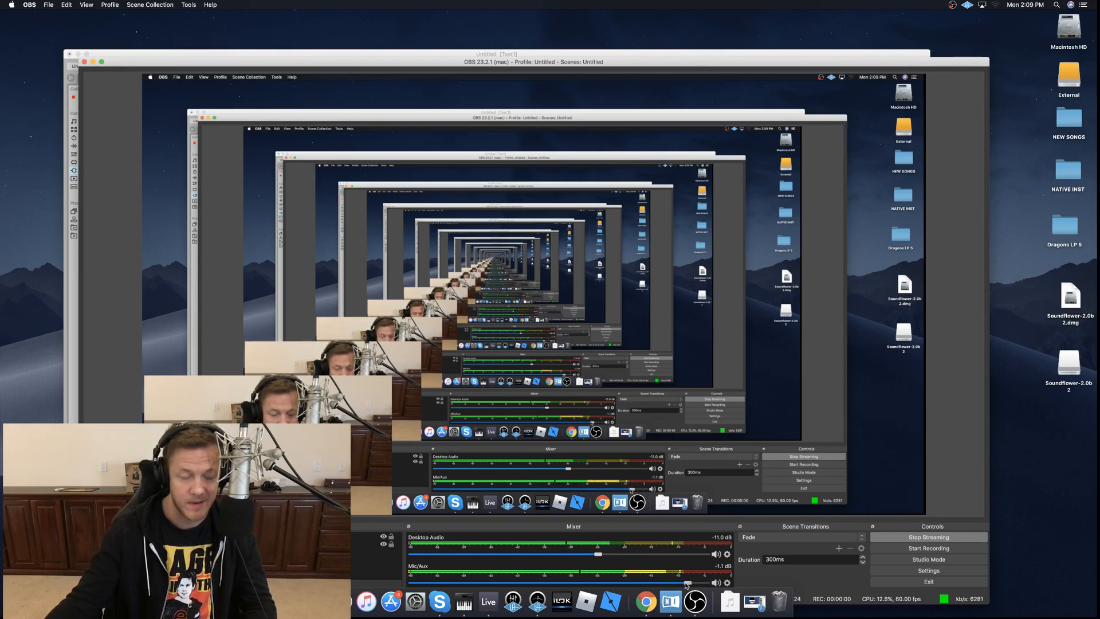
click(187, 53)
key(space)
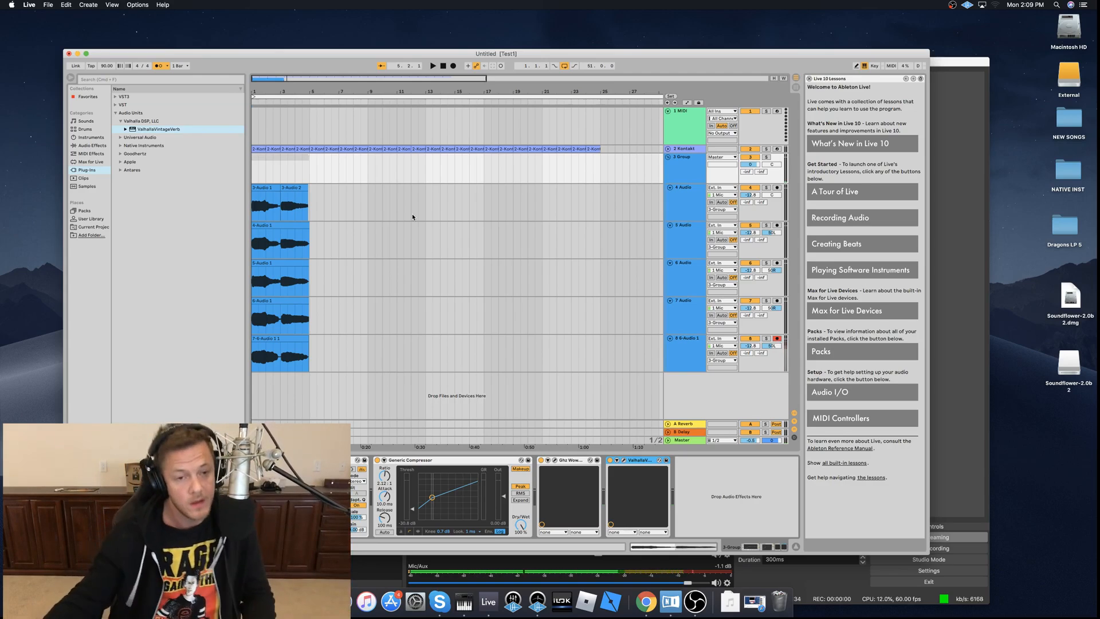
Play the arrangement from the start and lower the volume of the microphone group.
click(433, 65)
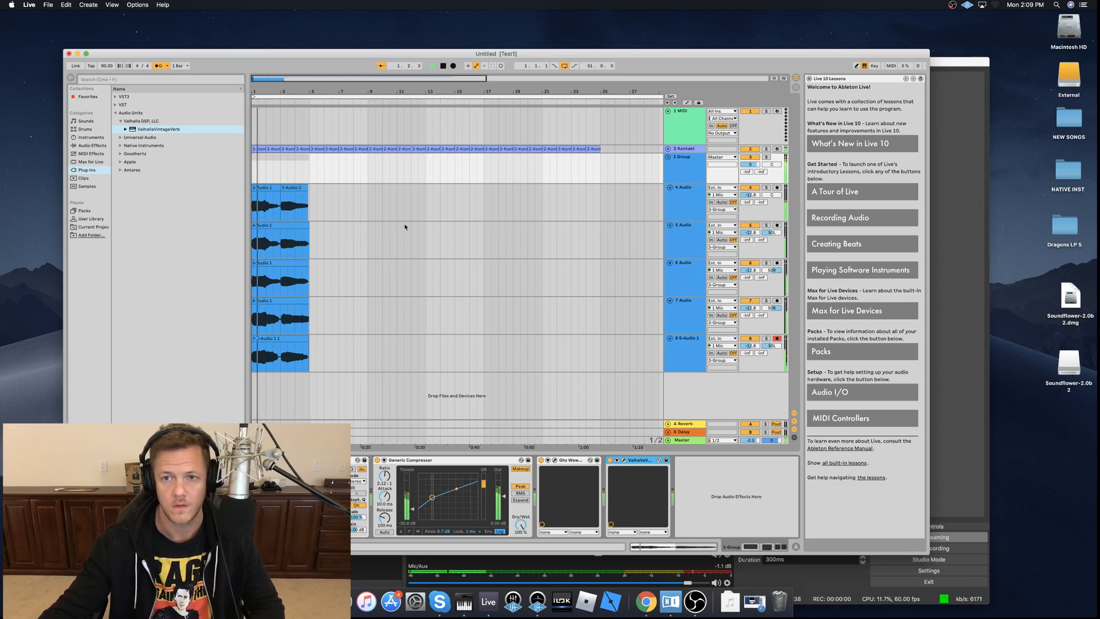
click(651, 202)
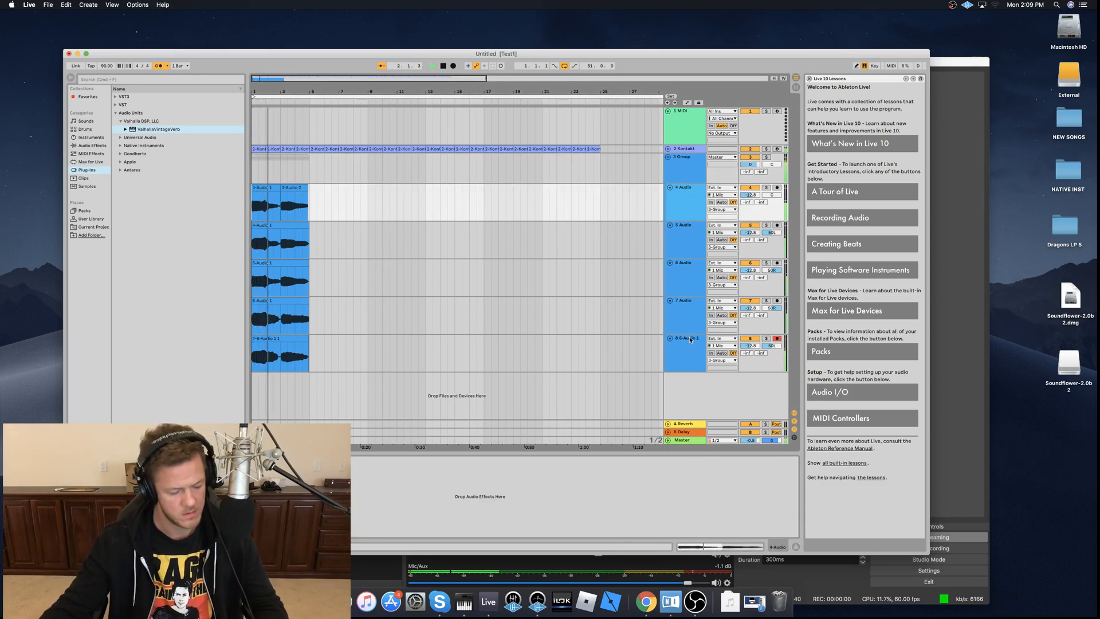
click(705, 169)
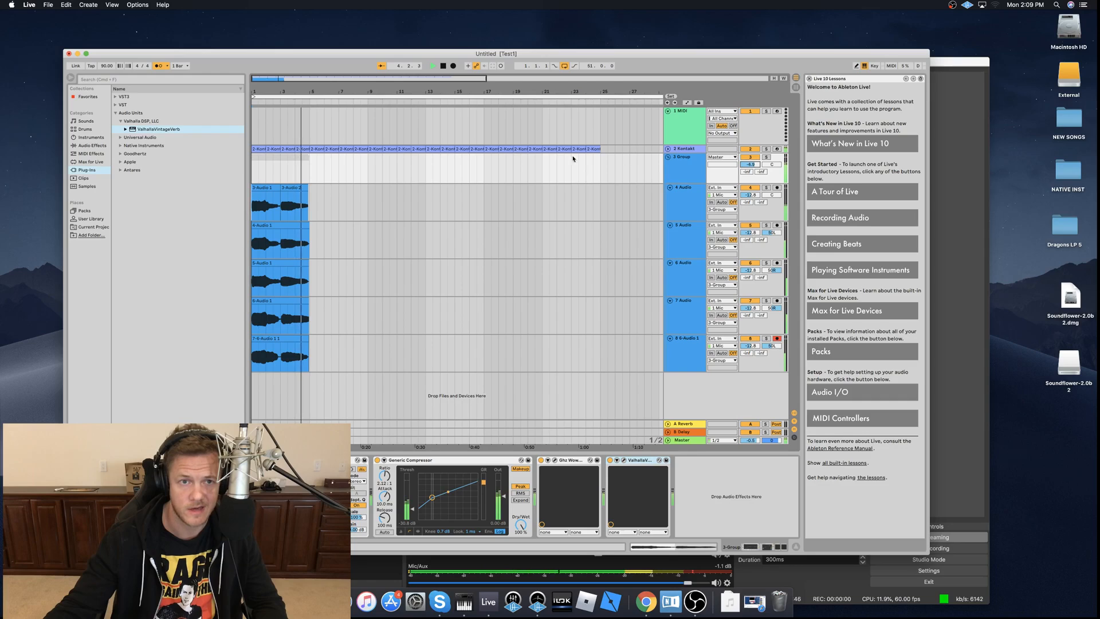
Duplicate the clips on all five microphone tracks five times to reach the end of the Kontakt clips.
key(super+d)
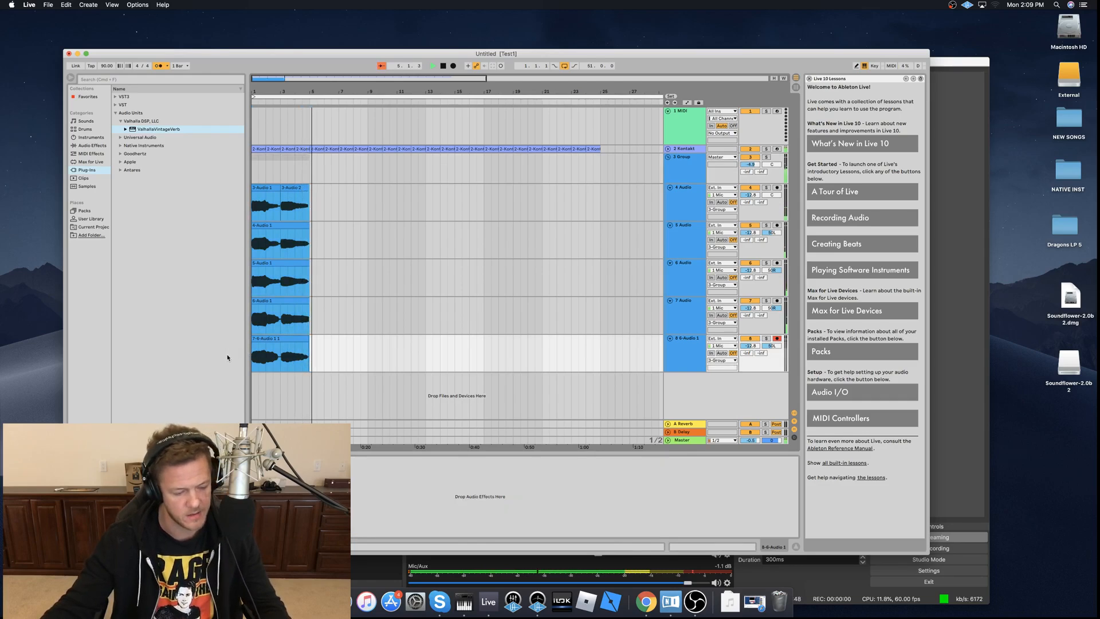
key(super+d)
key(super+d)
key(super+d)
key(super+d)
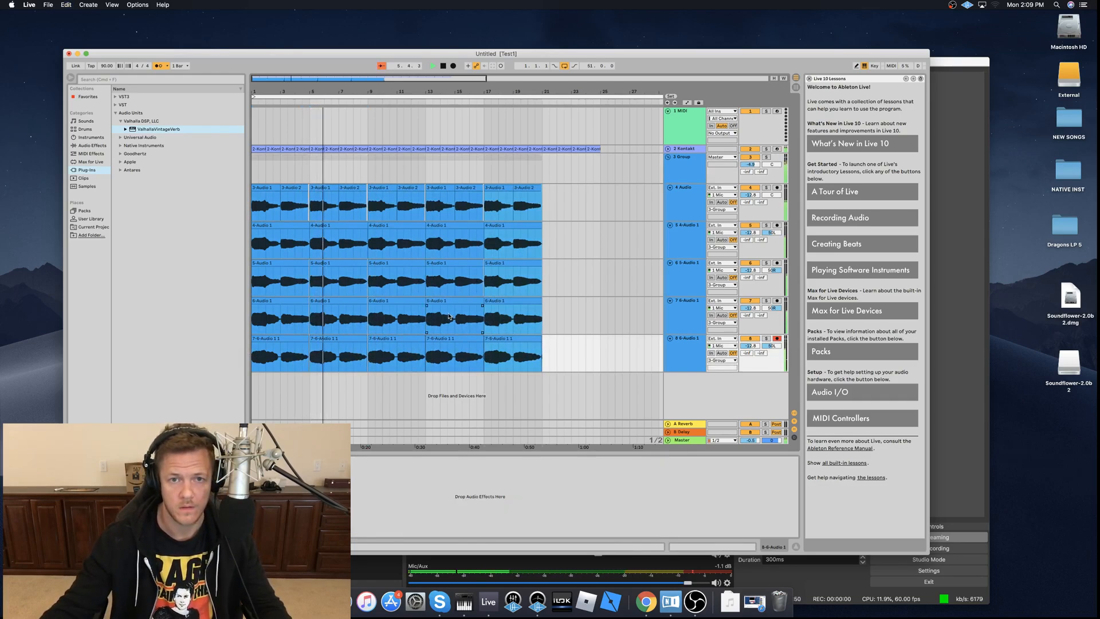
Fine-tune the microphone group's volume against the Kontakt beat and stop playback.
drag(750, 165, 750, 157)
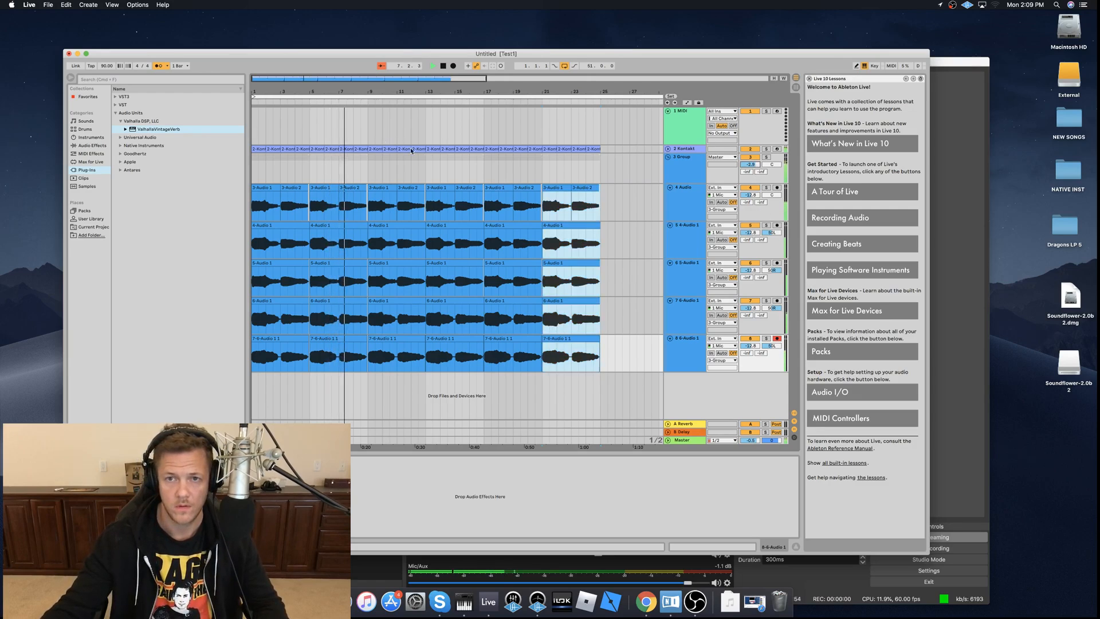
drag(750, 164, 720, 164)
key(space)
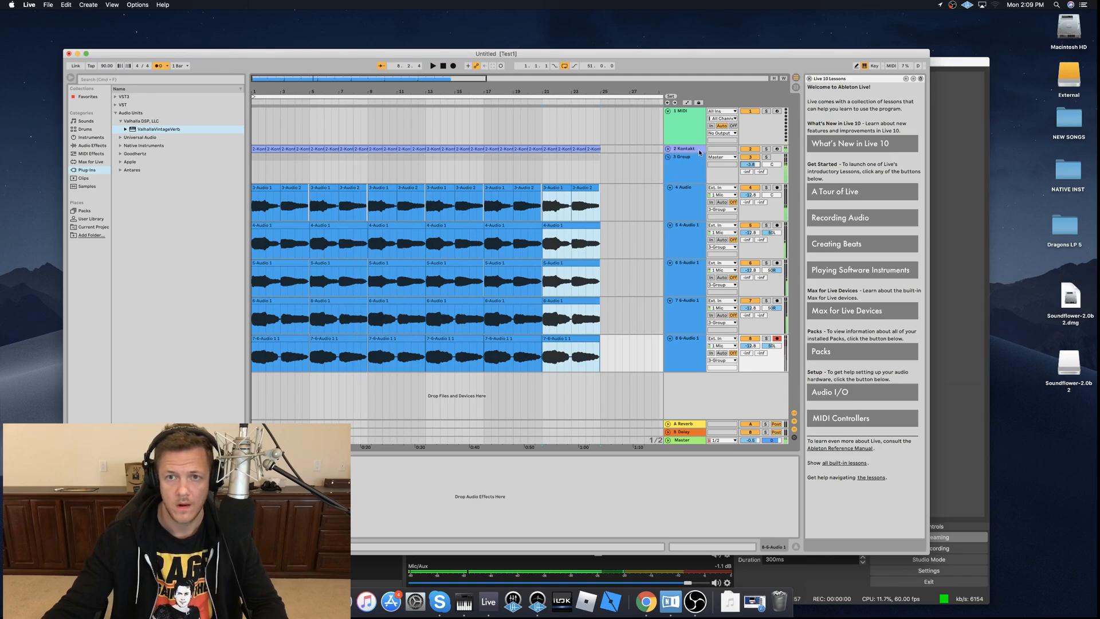
Delete the empty MIDI track and insert two new audio tracks below the Kontakt track.
click(690, 113)
key(Delete)
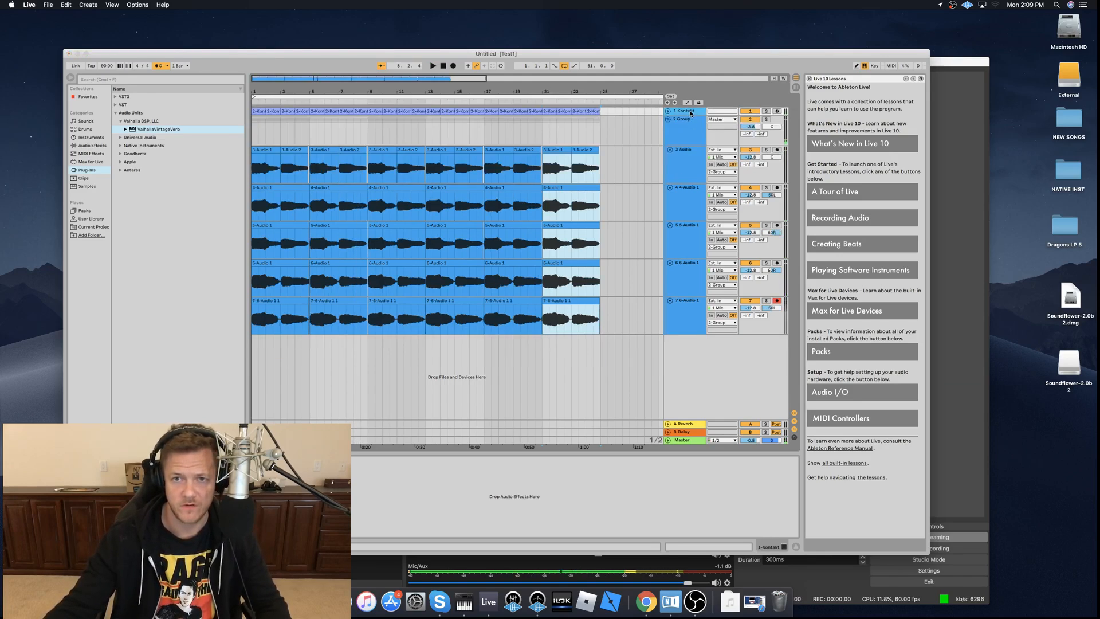
right_click(690, 113)
click(716, 182)
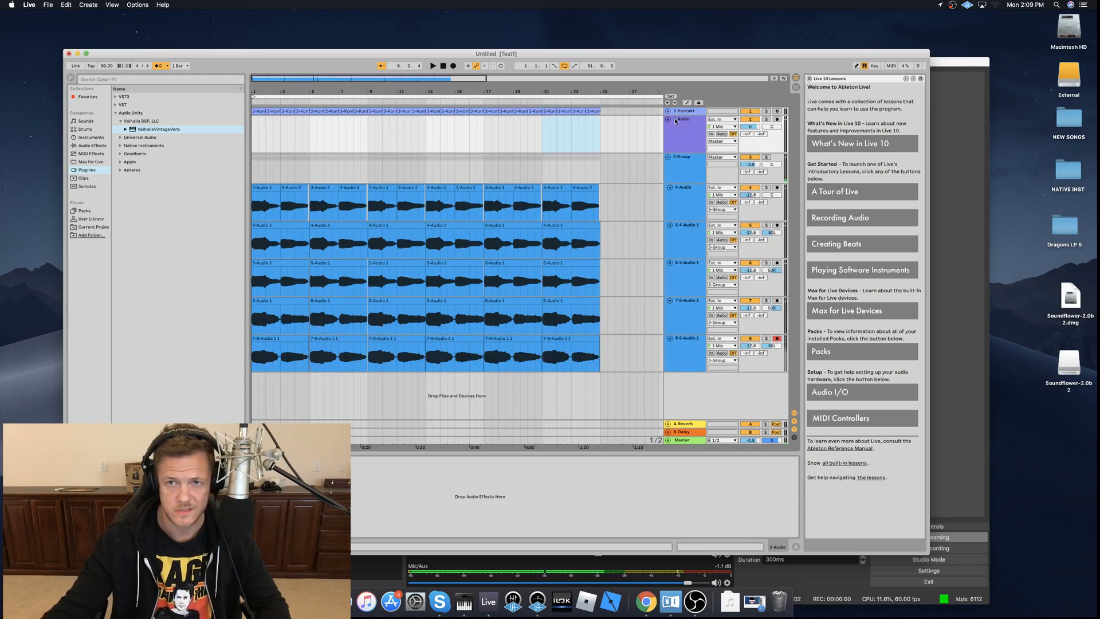
right_click(700, 124)
click(716, 186)
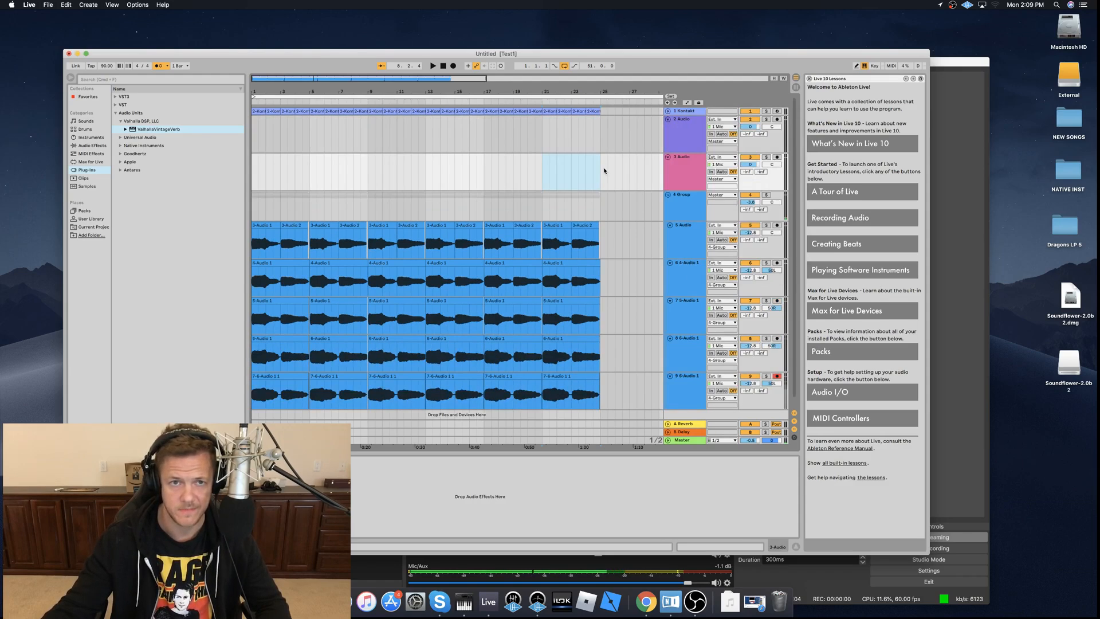
Search the samples for "kick" and audition several kicks, including Kick AlienSpawn 3.wav and Kick Burst 1.aif.
click(88, 188)
click(99, 78)
text(kick)
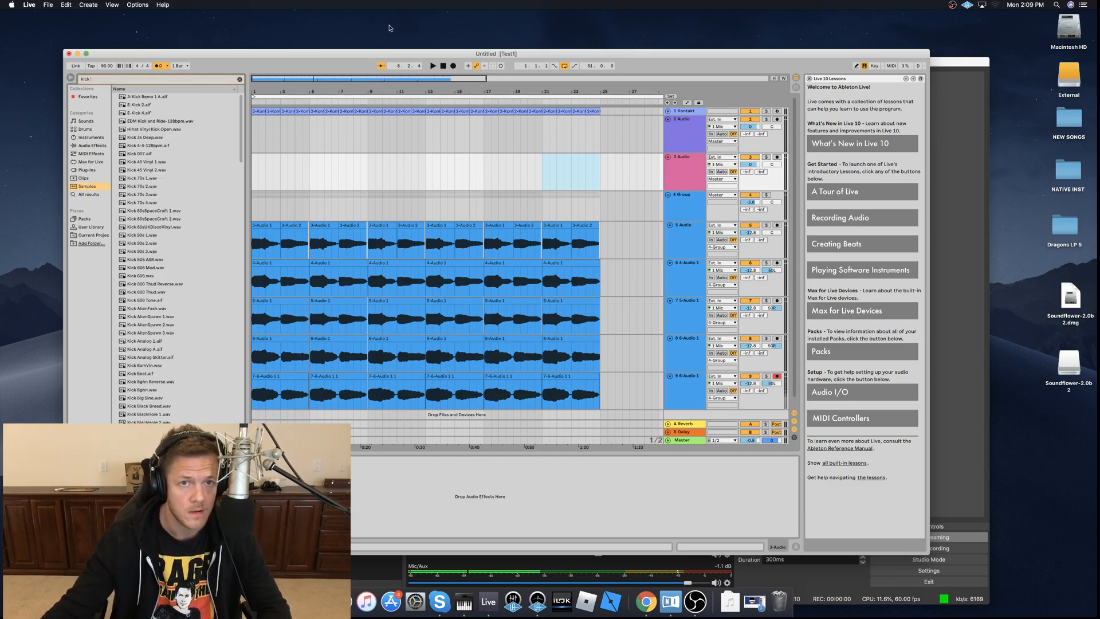
scroll(160, 183, down, 6)
click(172, 184)
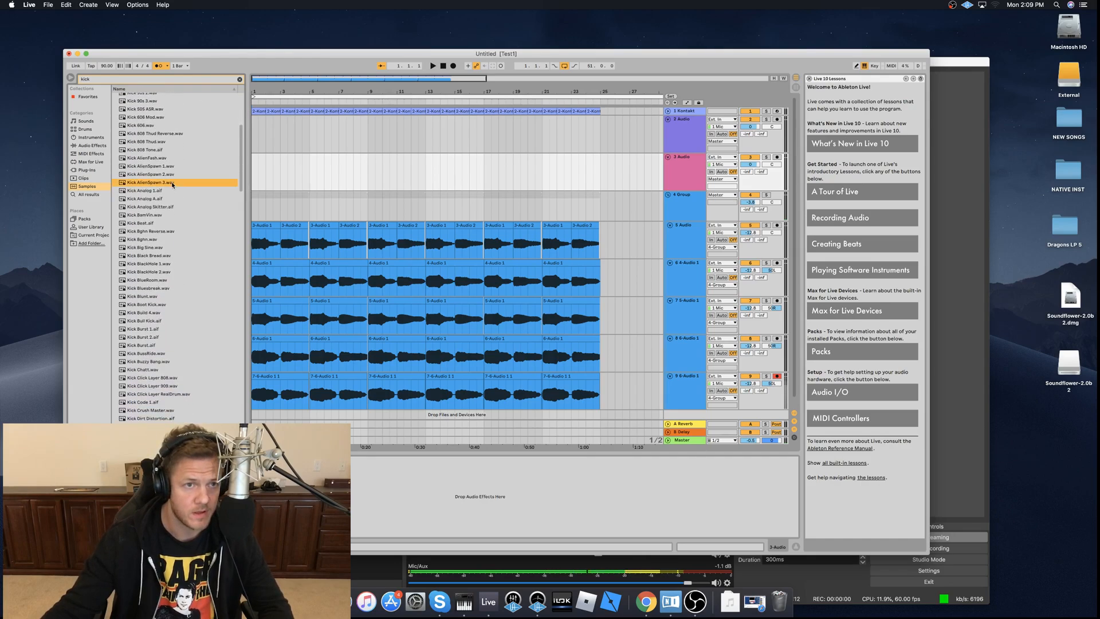
scroll(173, 181, down, 6)
click(173, 185)
click(145, 201)
click(151, 179)
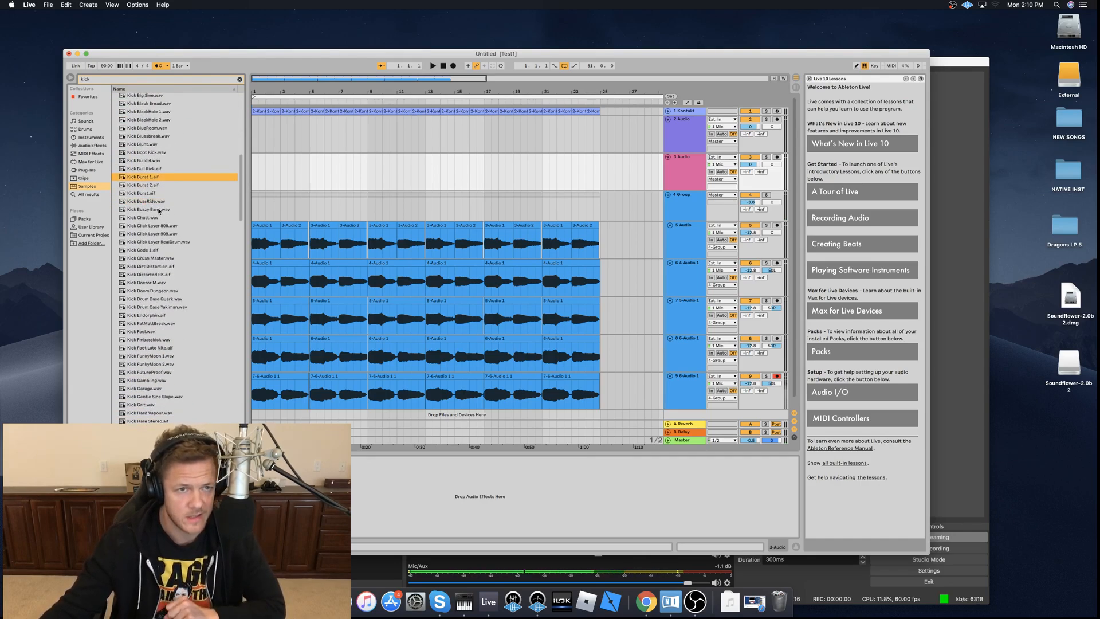
click(155, 204)
click(158, 259)
click(154, 299)
click(143, 332)
Search the library for "stomp" and "boot", and audition Kick Boot Kick.wav.
key(super+f)
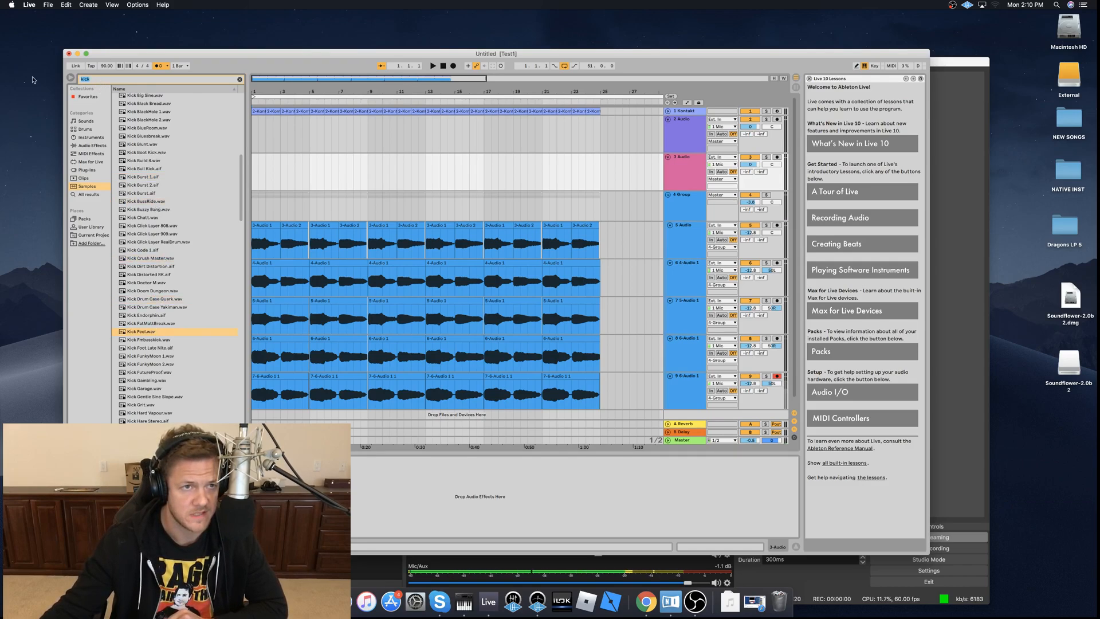
text(stomp)
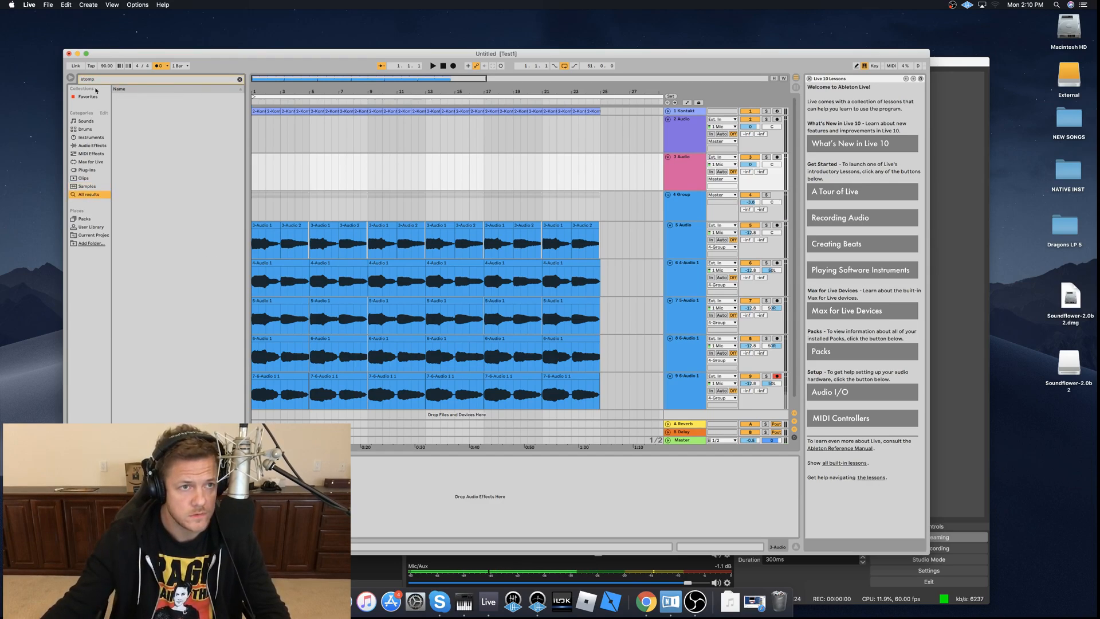
key(super+f)
text(bo)
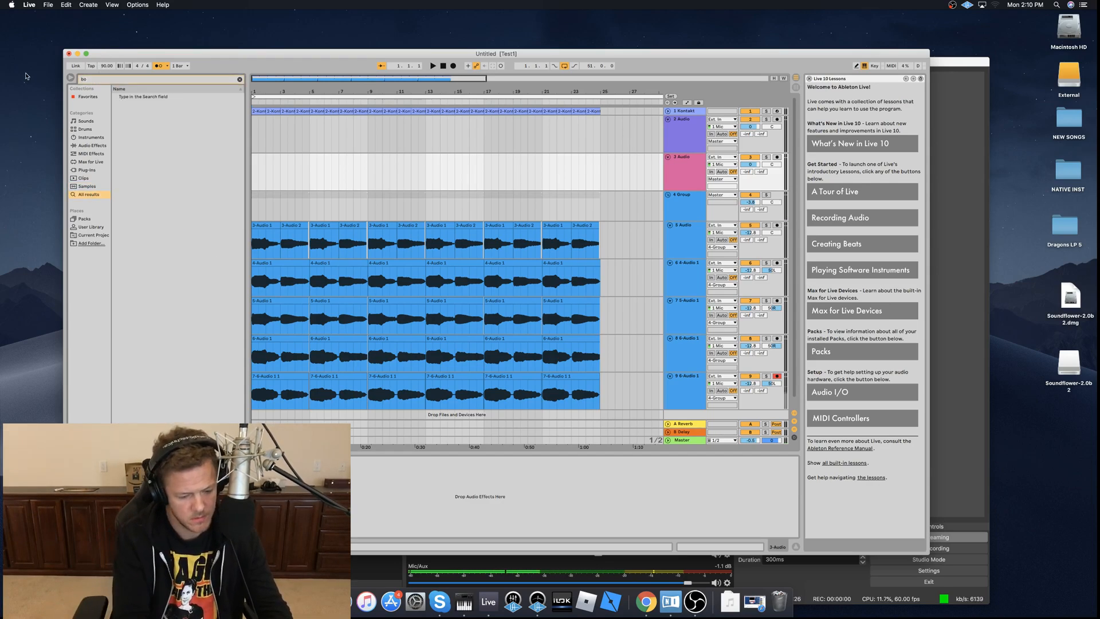
text(ot)
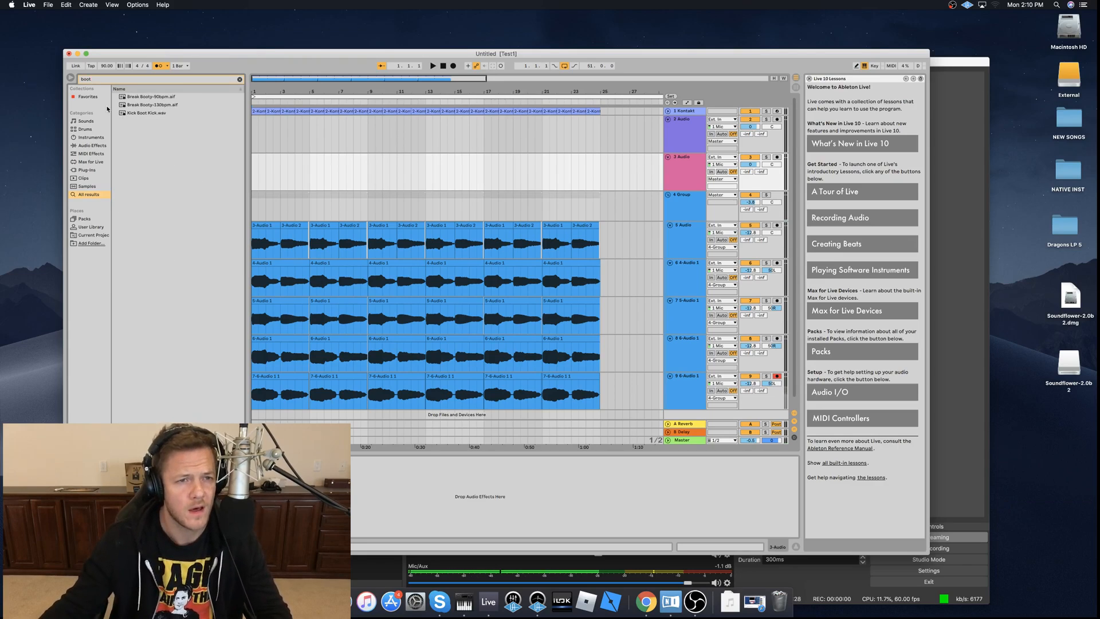
click(153, 113)
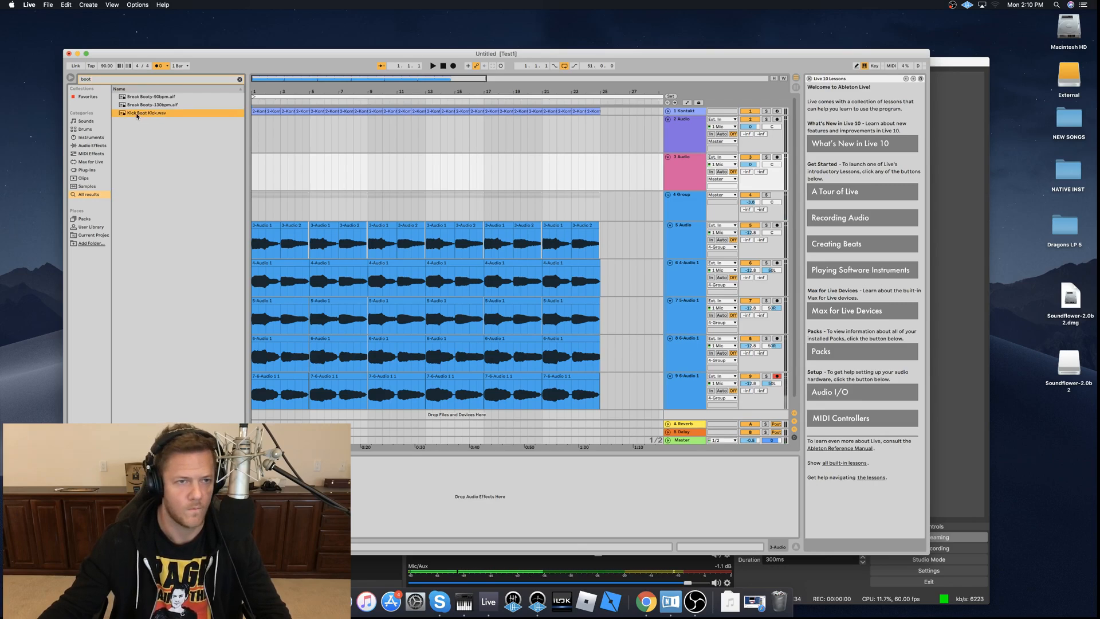
Place Kick Boot Kick.wav at the start of the first empty audio track and duplicate it to just before the second Kontakt clip.
drag(324, 145, 252, 137)
drag(264, 79, 267, 154)
scroll(337, 160, left, 7)
key(space)
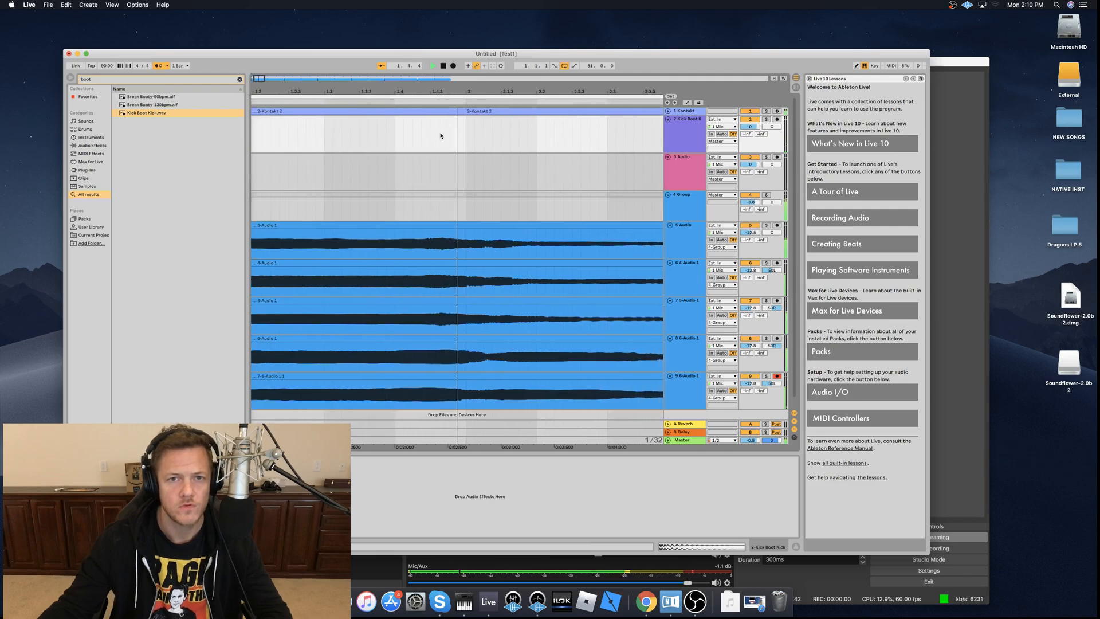
key(space)
drag(497, 121, 238, 140)
key(space)
key(super+d)
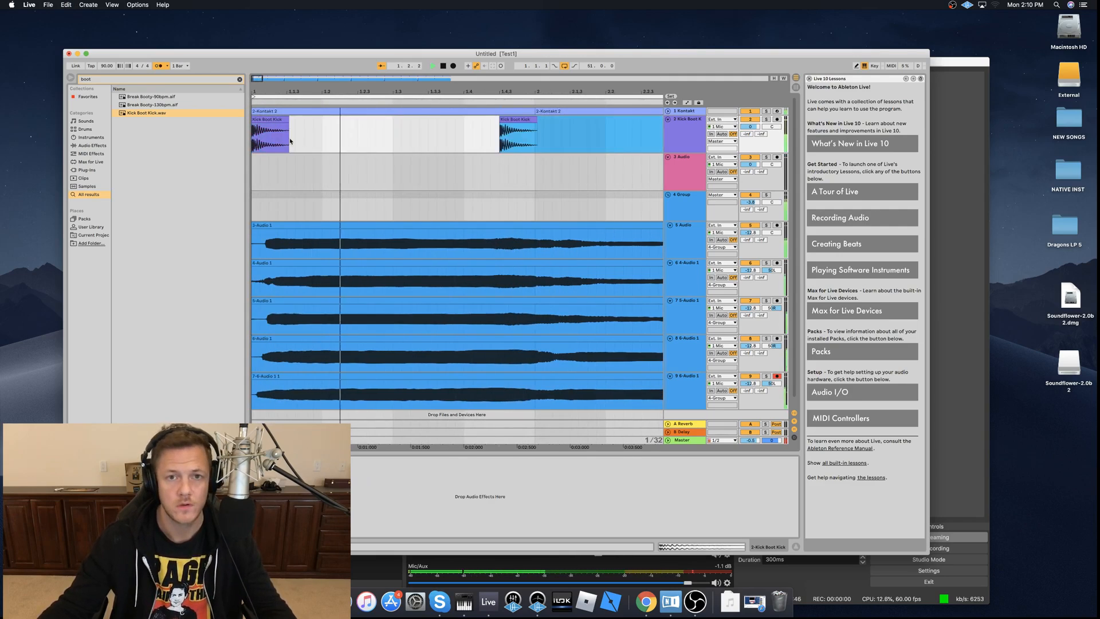
Adjust the second kick's position and duplicate it so a double hit leads onto the second Kontakt clip's start, and play it back.
key(space)
drag(434, 119, 452, 125)
drag(380, 139, 384, 139)
key(space)
key(space)
mouse_move(458, 126)
mouse_down()
mouse_move(431, 126)
mouse_move(440, 125)
mouse_up()
key(super+d)
click(414, 134)
key(space)
key(space)
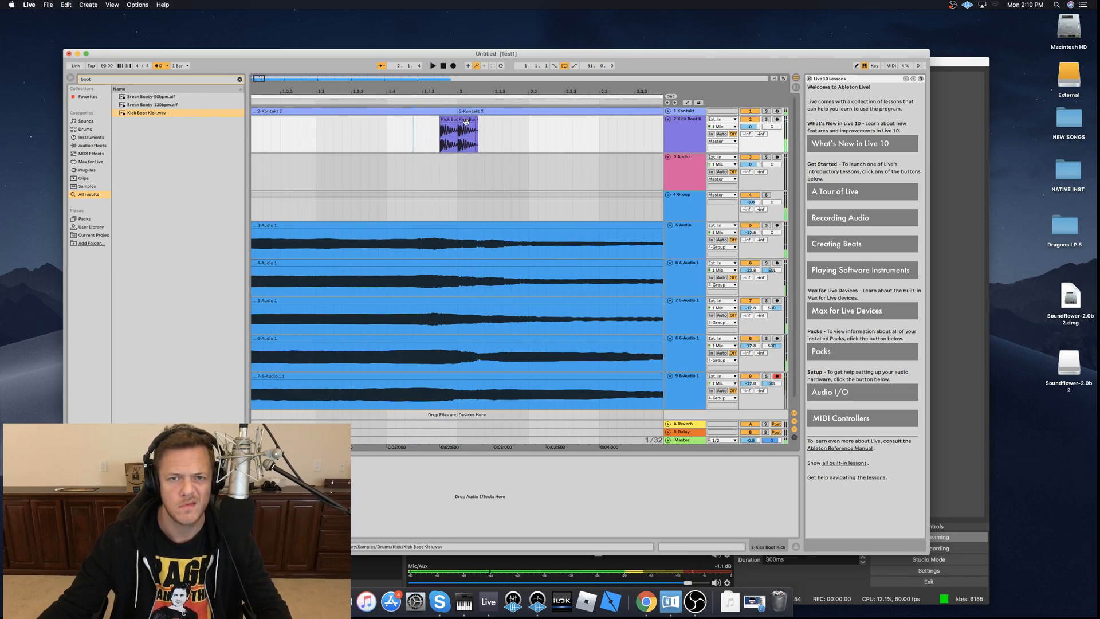
Delete the first kick of the double hit and extend the remaining kick clip at the second Kontakt clip's start.
click(451, 120)
key(Delete)
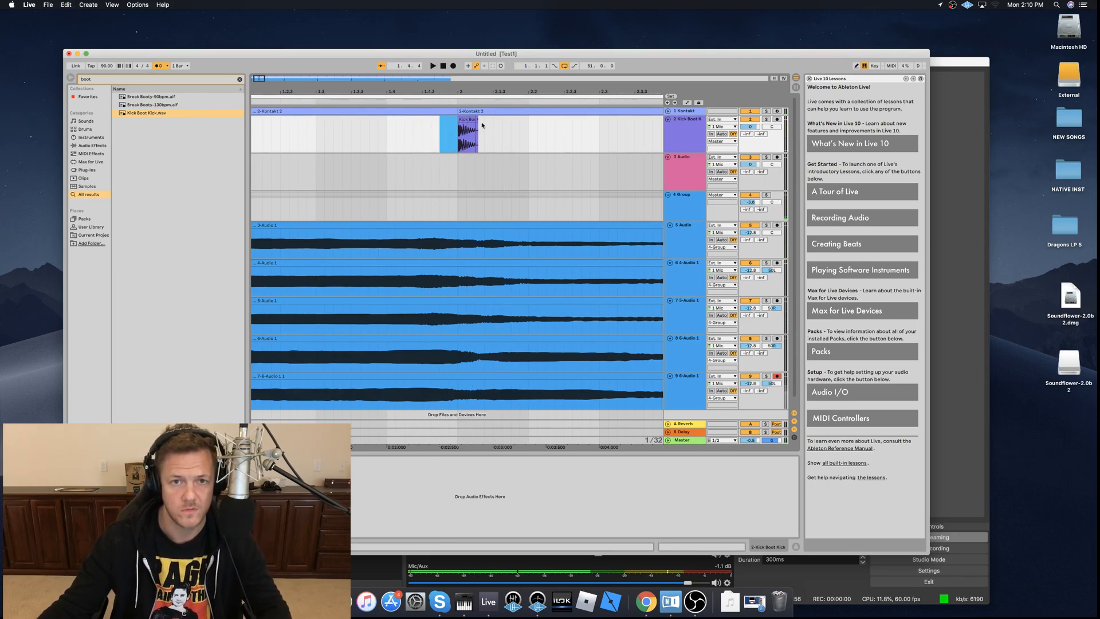
drag(473, 120, 496, 119)
click(442, 66)
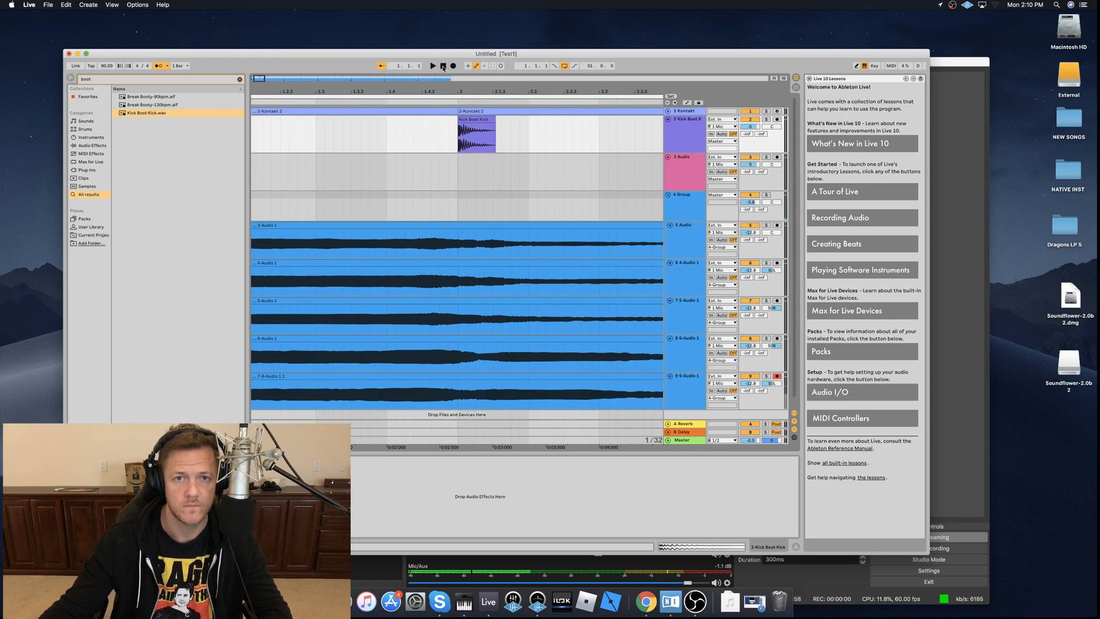
Duplicate the kick and the gap after it repeatedly along its track to the end of the Kontakt clips while playing.
key(space)
drag(313, 91, 357, 87)
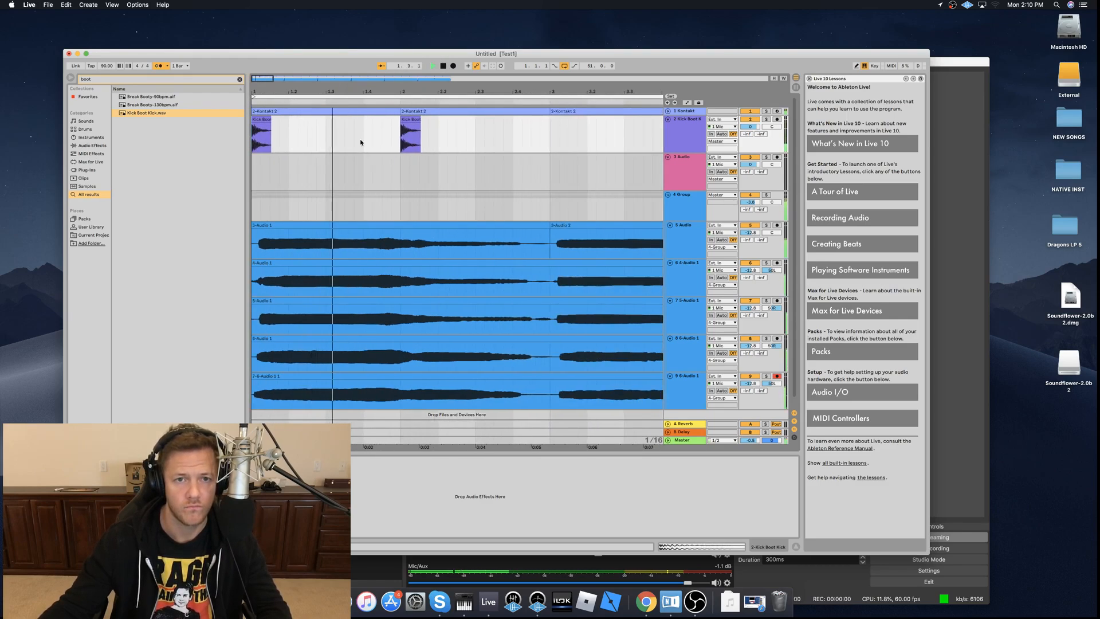
drag(399, 145, 248, 124)
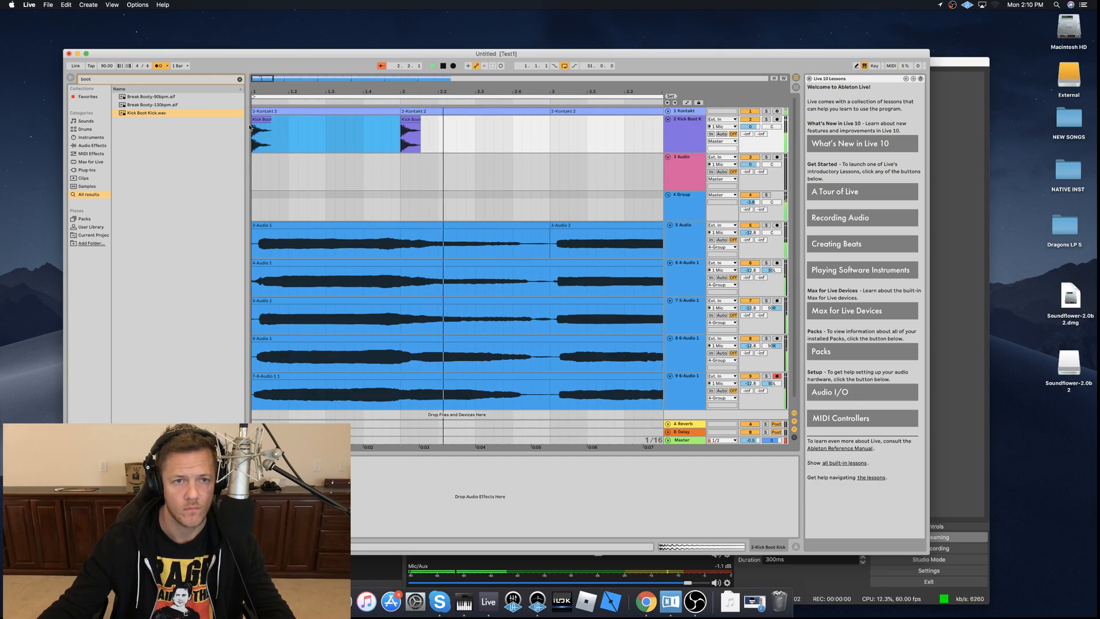
key(super+d)
key(super+d)
key(super+d)
key(super+d)
key(super+d)
key(super+d)
key(super+d)
key(super+d)
key(super+d)
key(super+d)
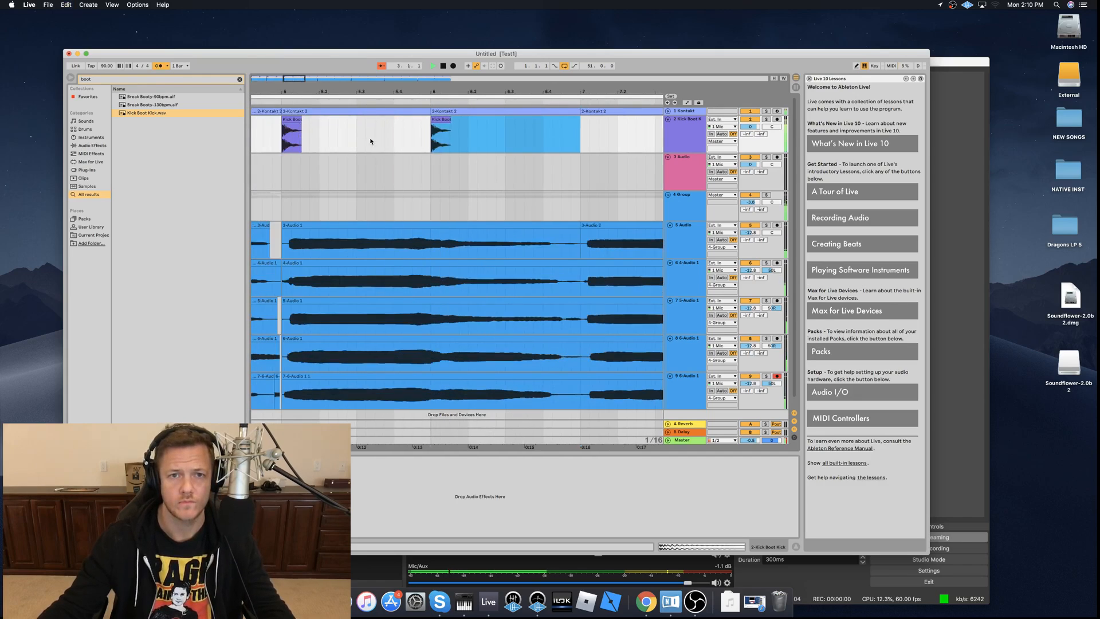
key(super+d)
key(super+d)
key(super+d)
key(super+d)
key(super+d)
key(super+d)
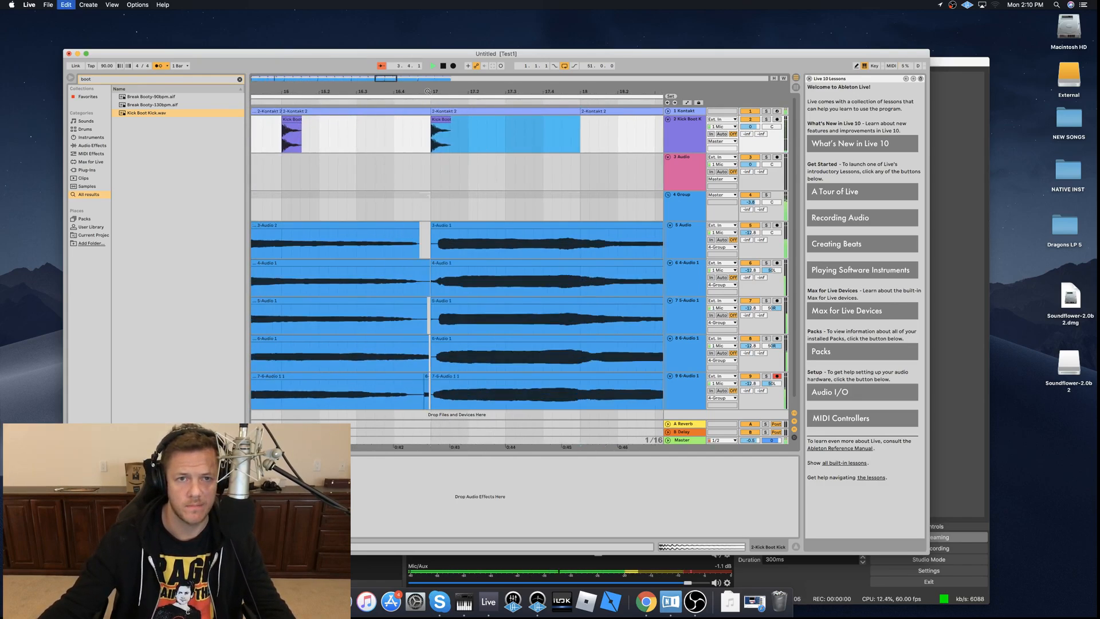
key(super+d)
drag(444, 80, 385, 46)
scroll(395, 149, left, 3)
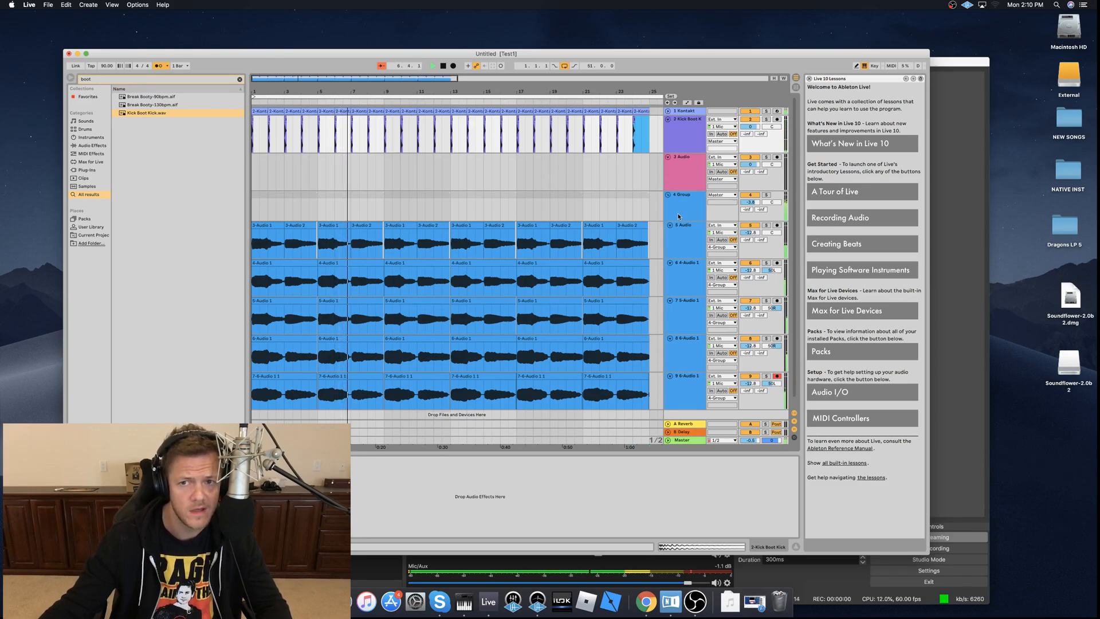
Duplicate the last microphone track twice and delete the clips on both copies.
scroll(584, 208, down, 1)
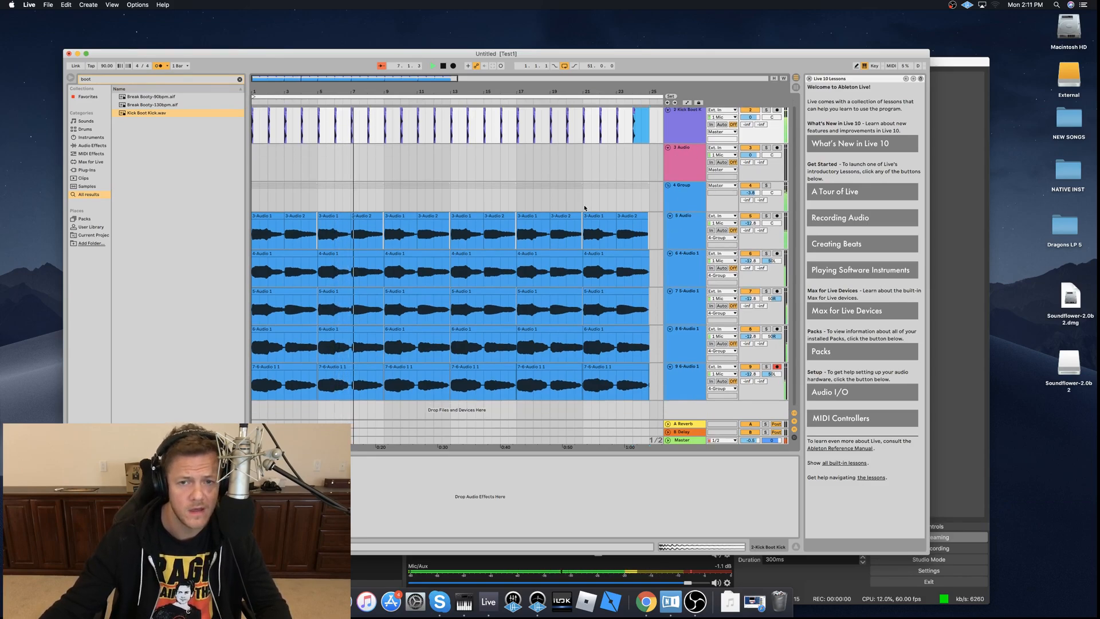
click(692, 370)
key(super+d)
key(super+d)
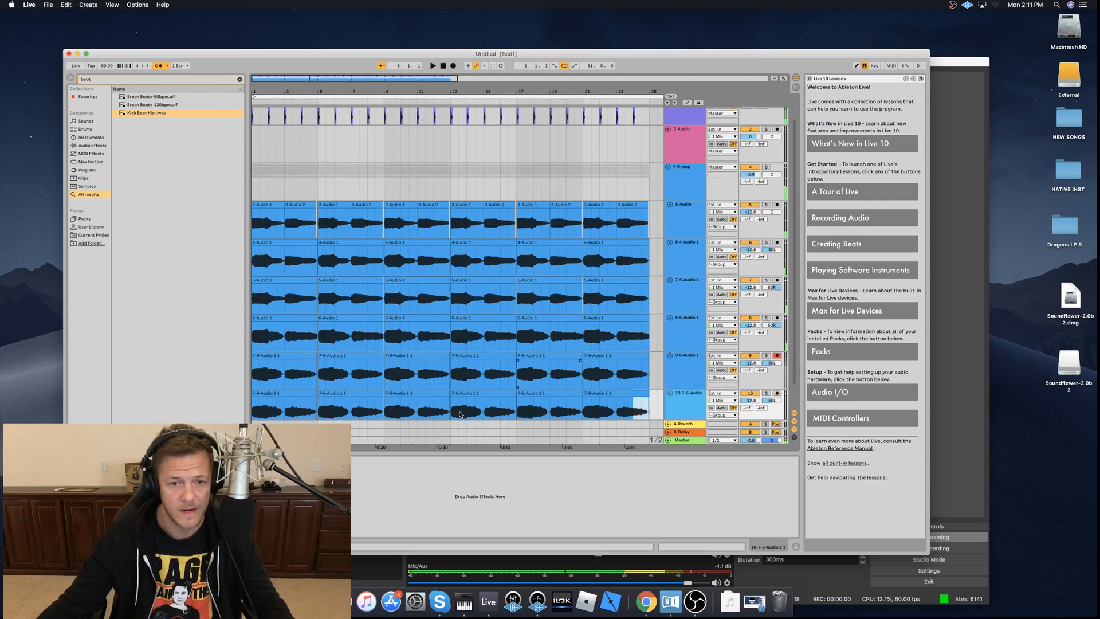
key(Delete)
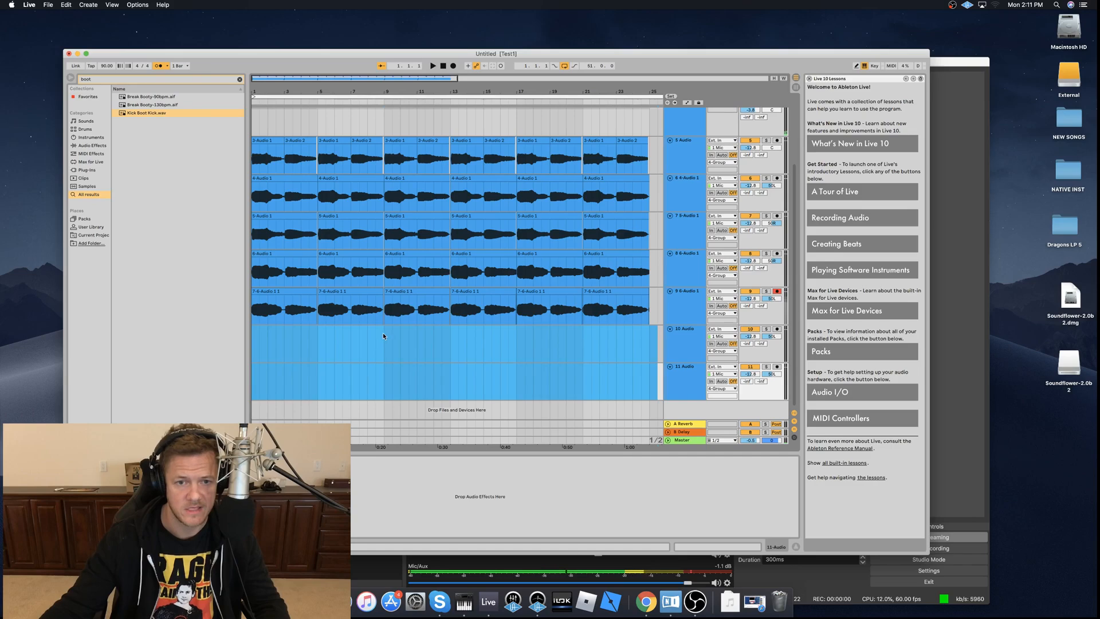
Adjust both empty copies' panning and record a microphone take on the armed 10 Audio track from about bar 8 to bar 13.
click(383, 335)
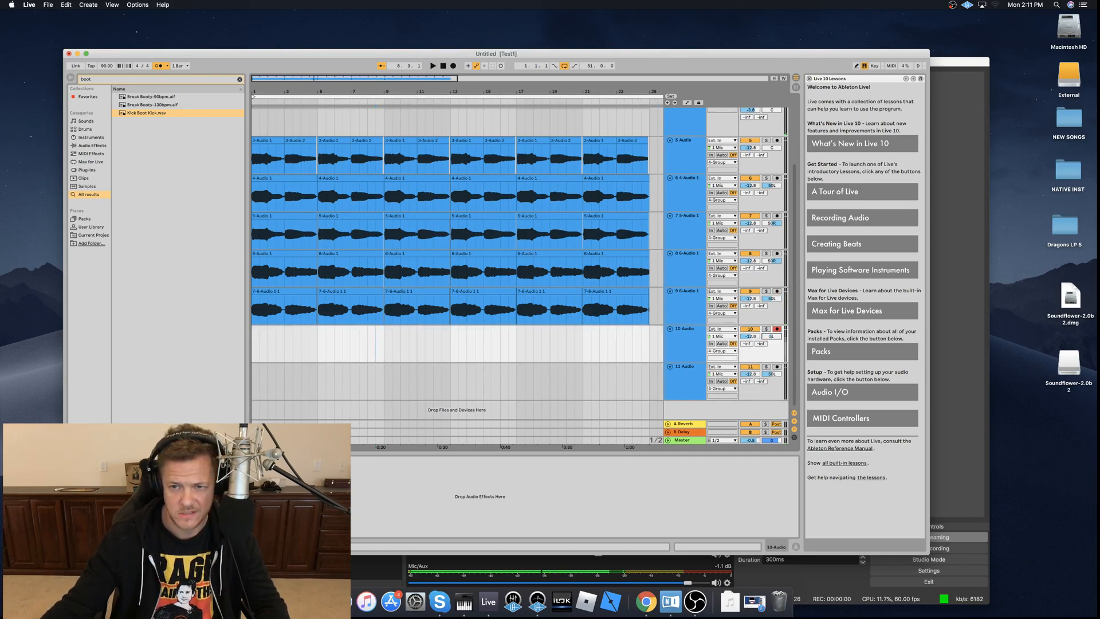
drag(773, 375, 773, 355)
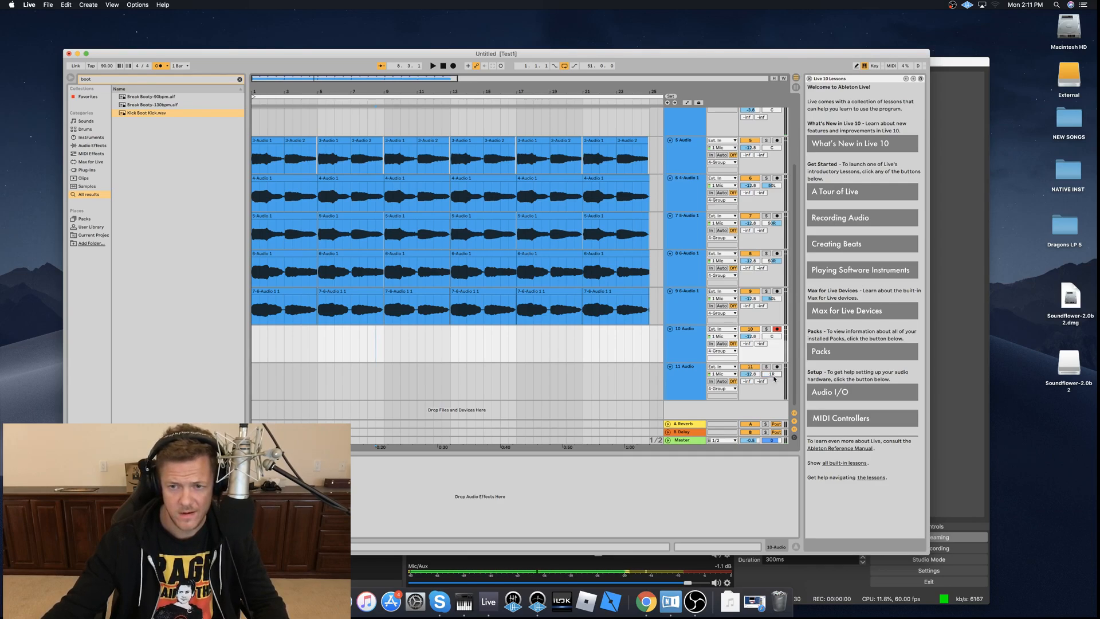
click(350, 339)
key(space)
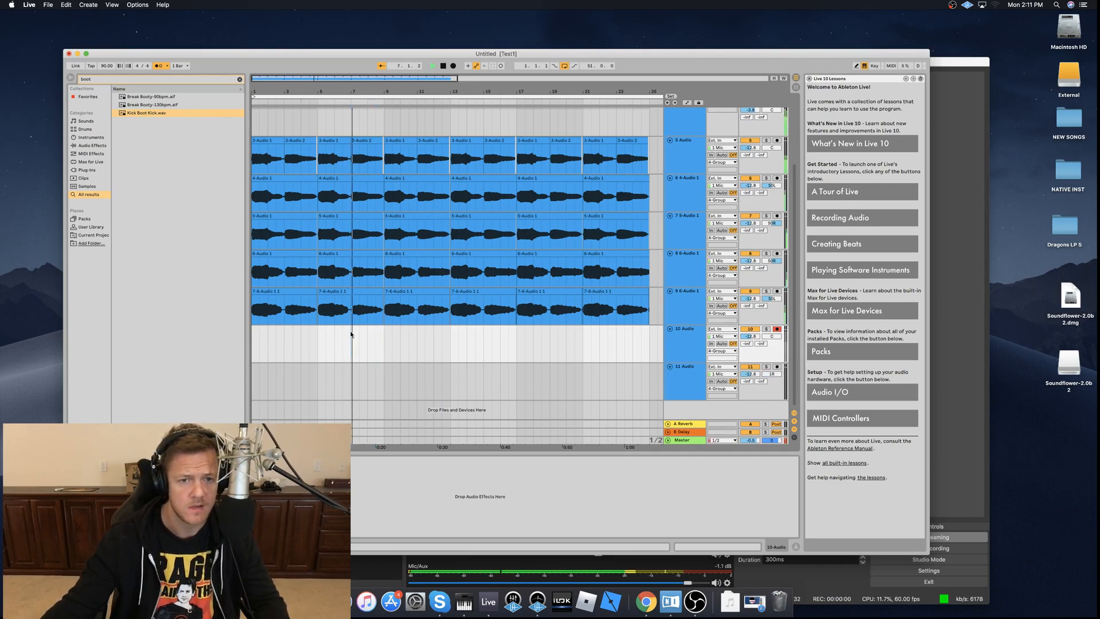
click(453, 65)
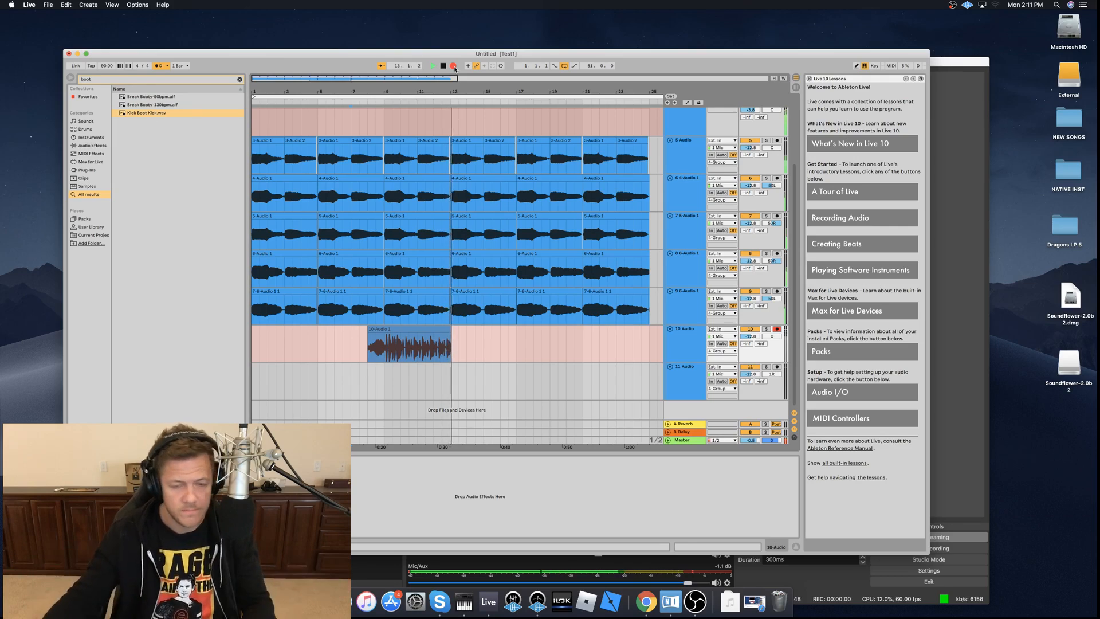
key(space)
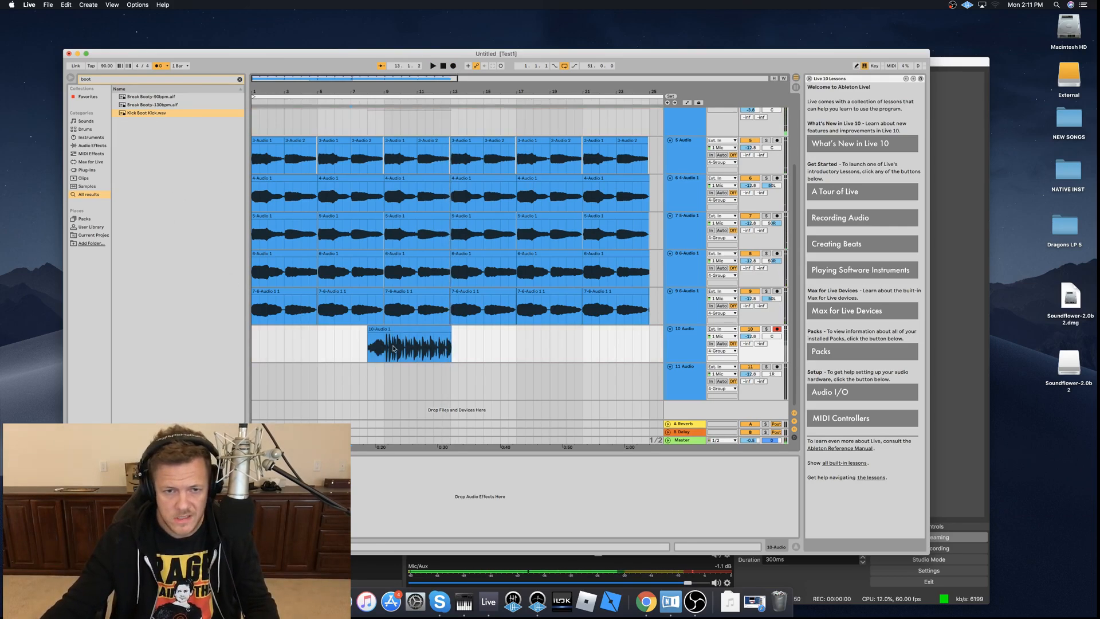
Try to cut the new take at bar 11 and copy its part from bar 9 onto the track below.
drag(422, 360, 388, 389)
key(space)
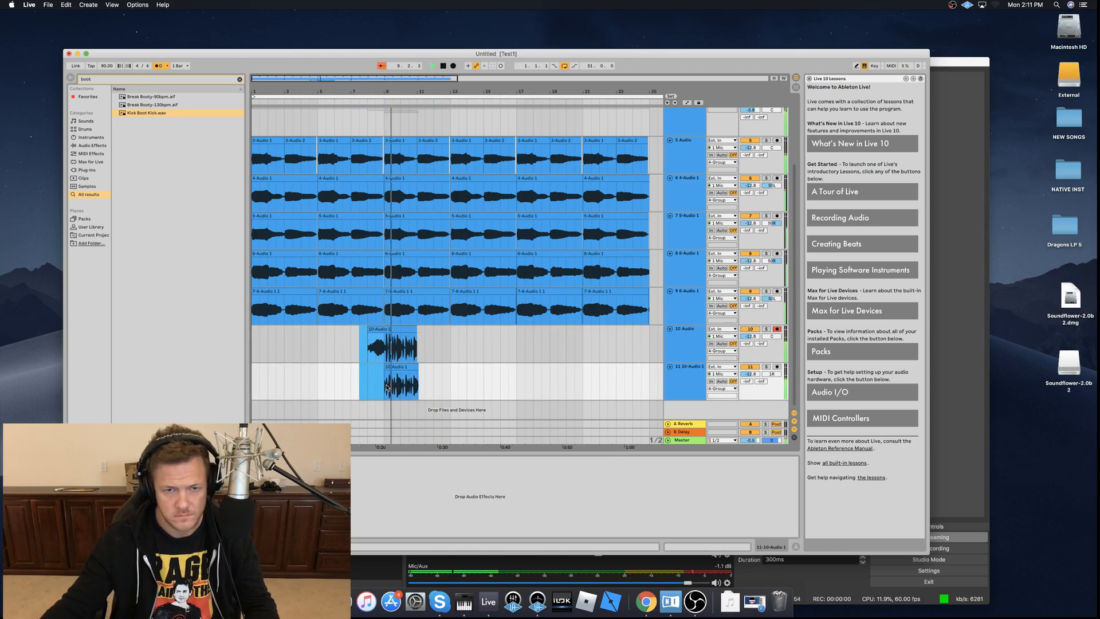
key(super+z)
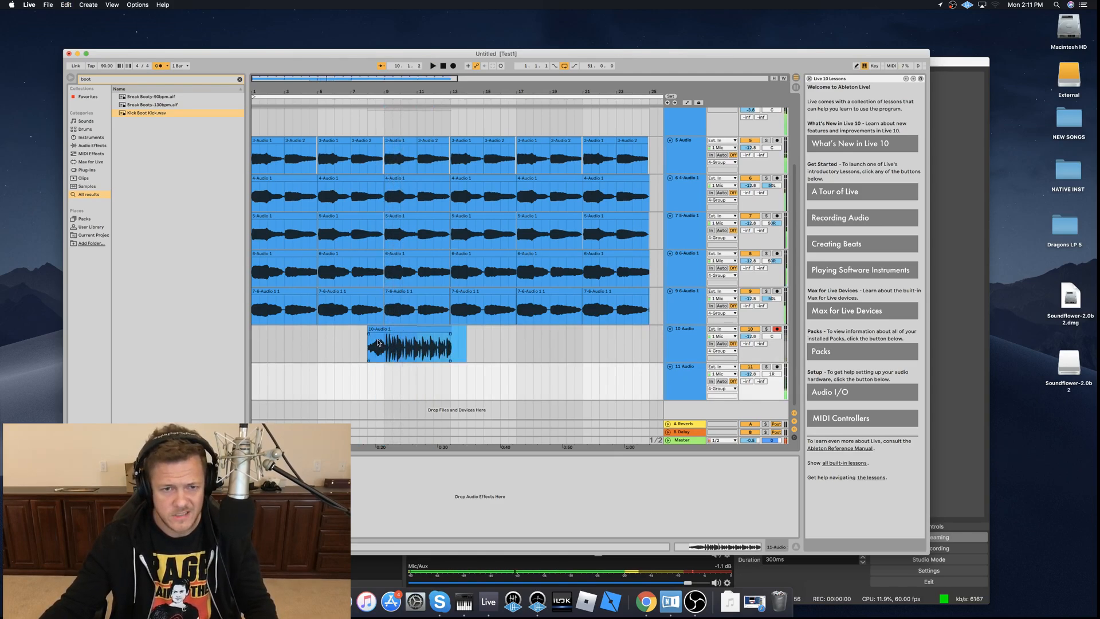
Remove the part of the new take before bar 9 and arm the 11 Audio track for recording.
click(379, 342)
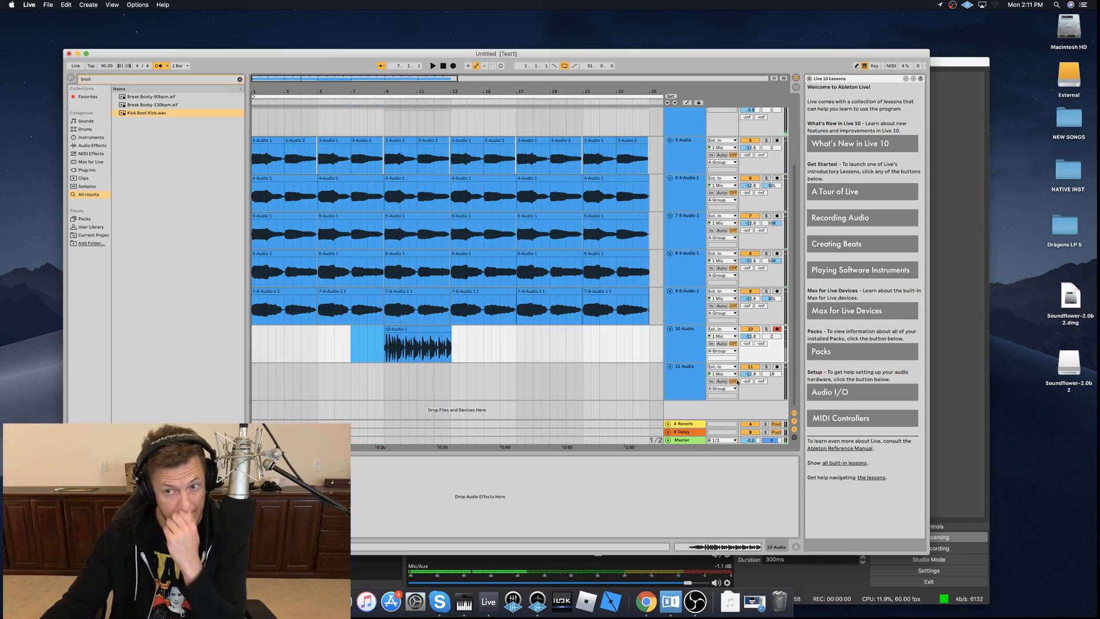
click(777, 366)
click(370, 384)
key(space)
click(453, 66)
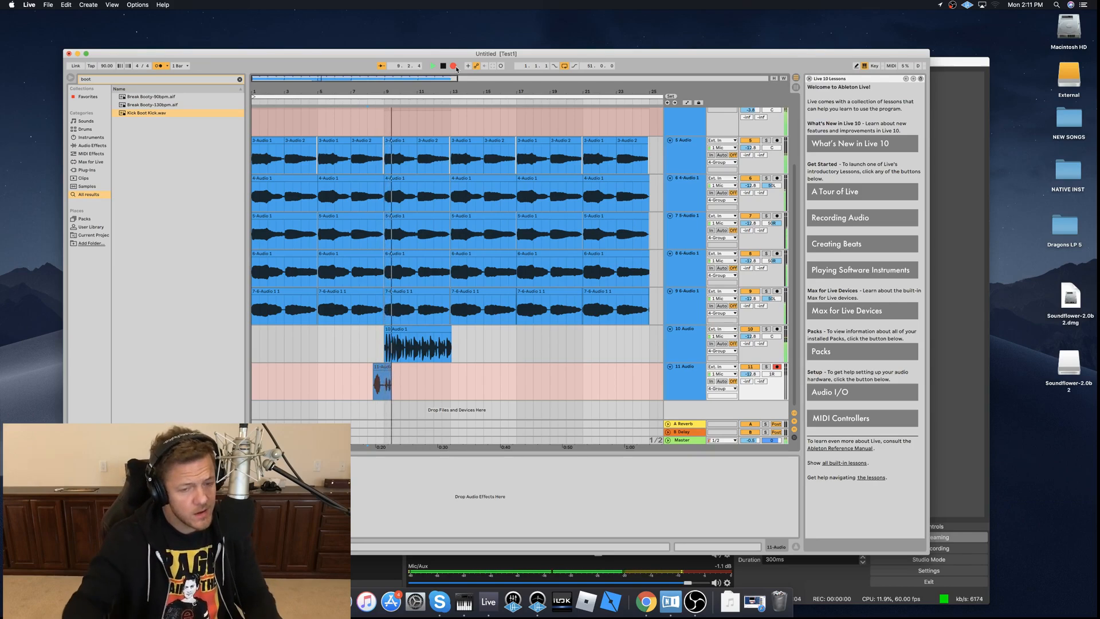
key(space)
drag(351, 381, 427, 384)
Record a second microphone take on the 11 Audio track from just before bar 9 to about bar 13.
key(space)
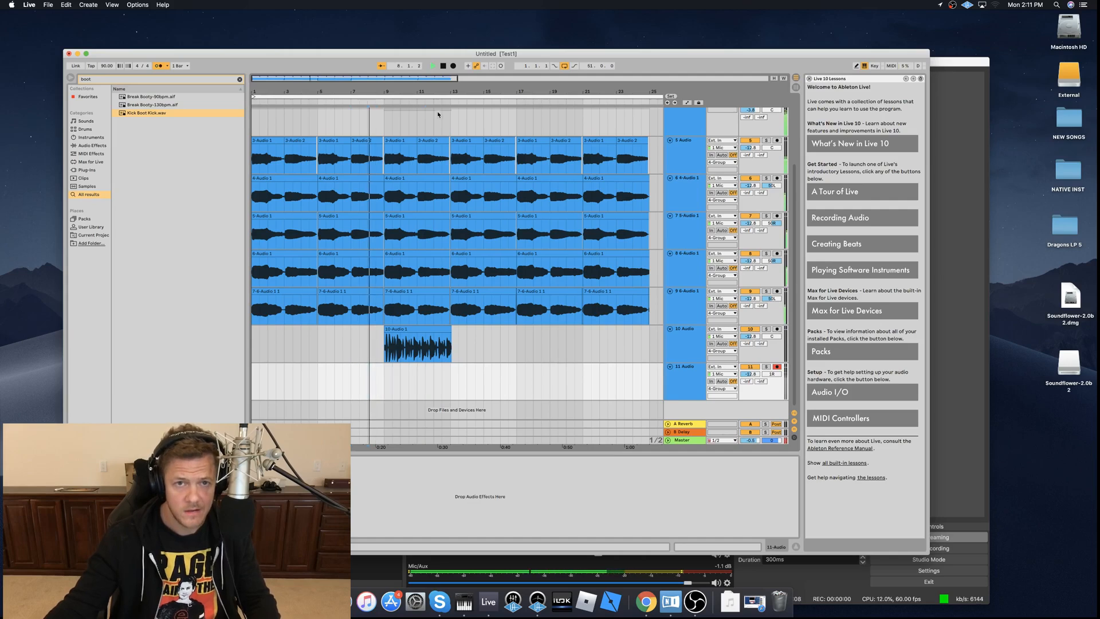
click(454, 66)
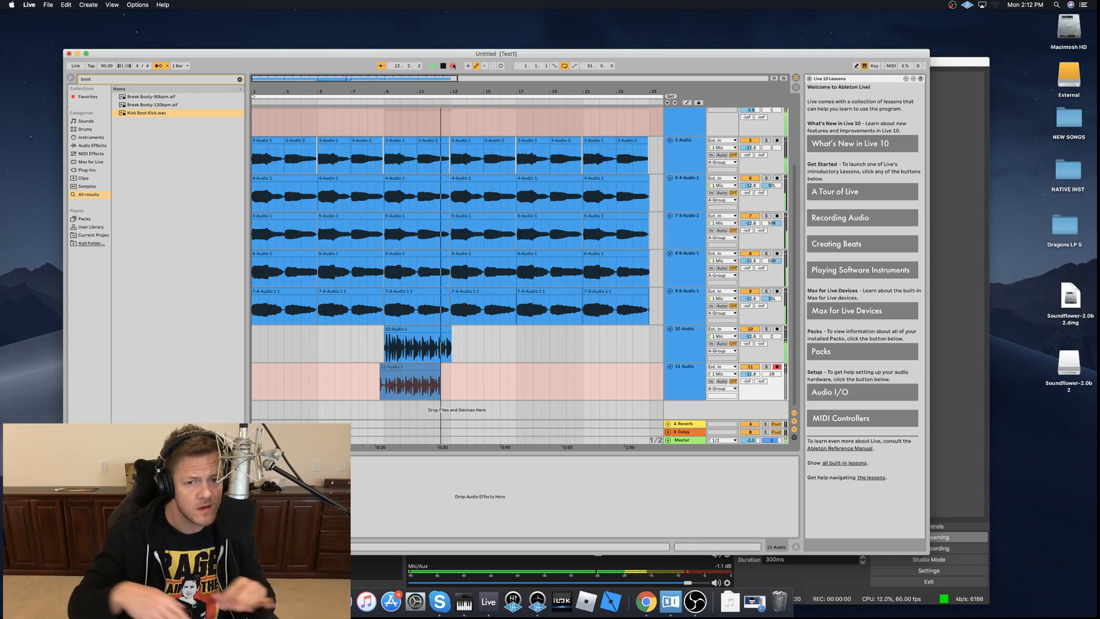
key(space)
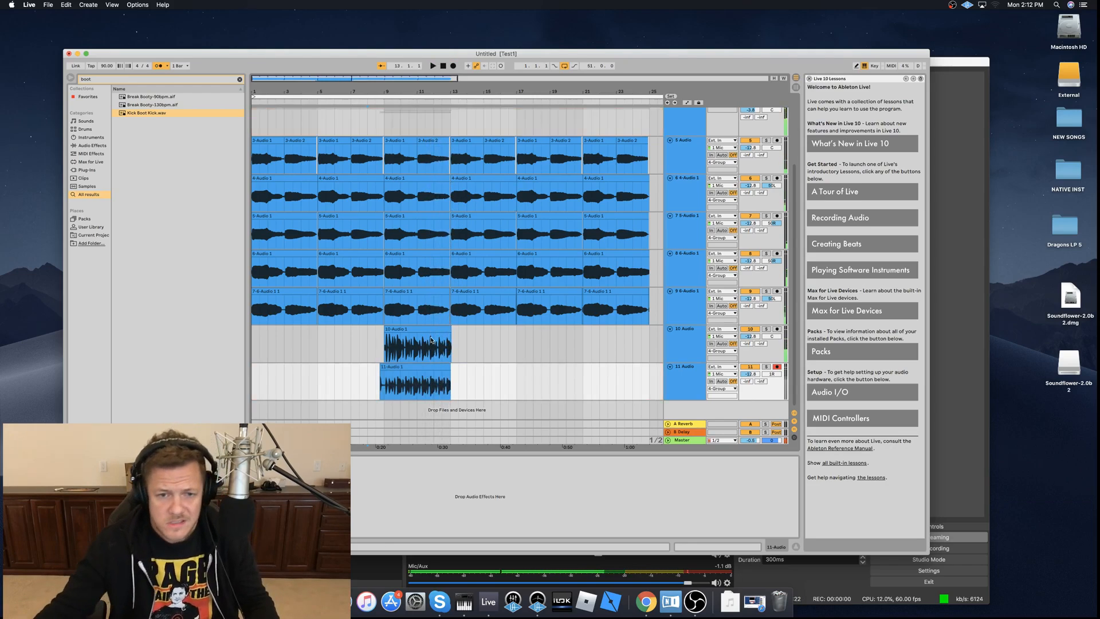
Cut both new microphone takes off at bar 11 and play them back from bar 9.
drag(454, 362, 397, 337)
key(space)
click(392, 357)
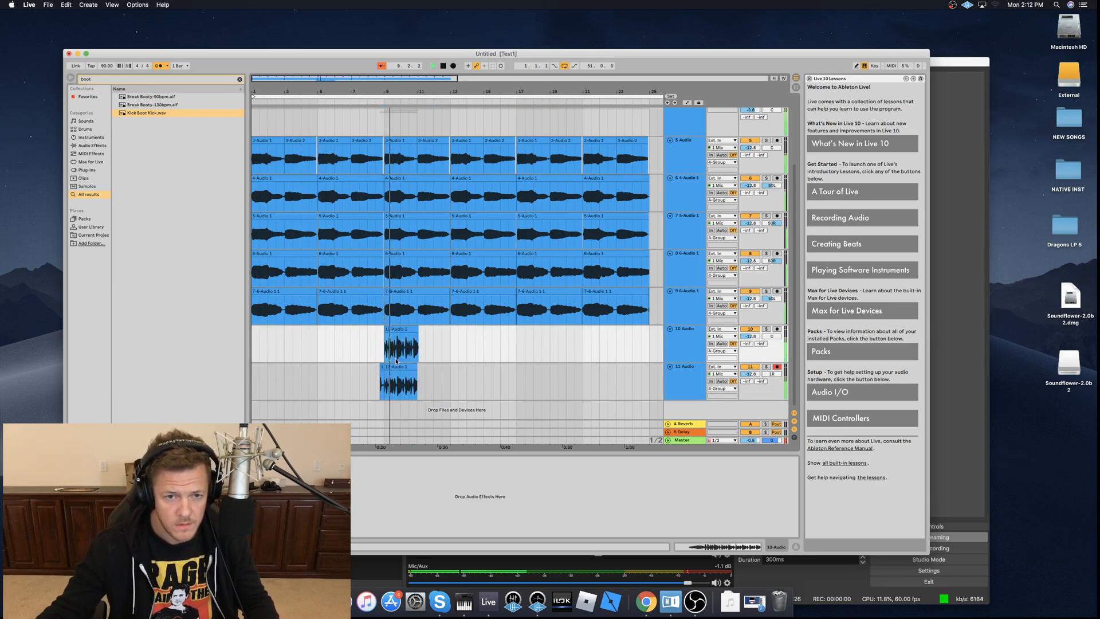
click(418, 380)
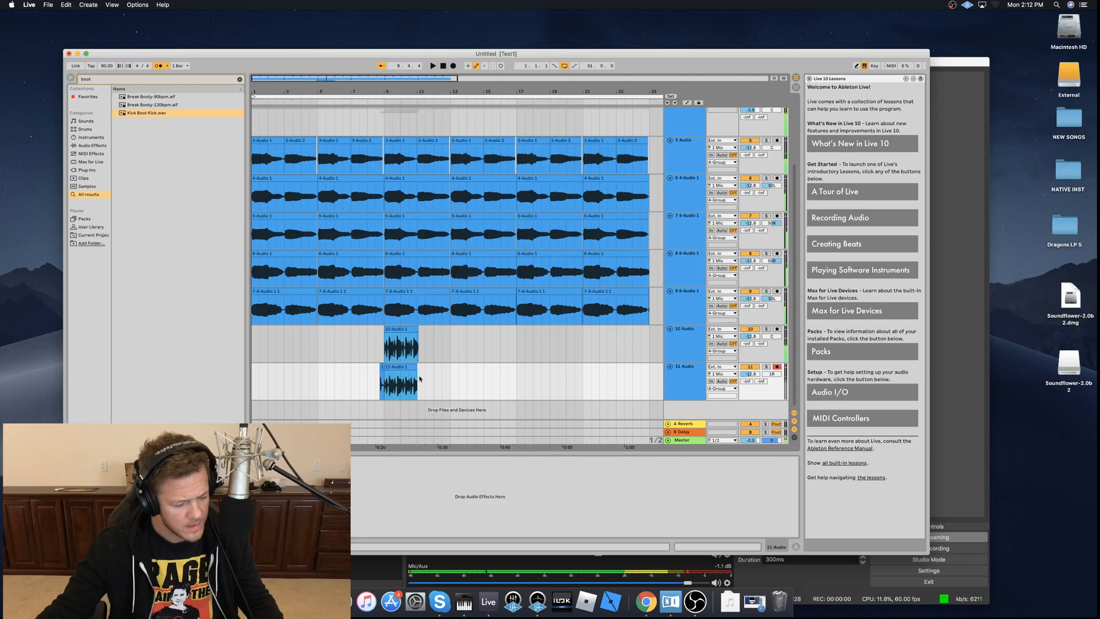
Undo the cut of the two new takes at bar 11 and remove the 11 Audio take's part before bar 9.
key(super+z)
drag(361, 357, 383, 379)
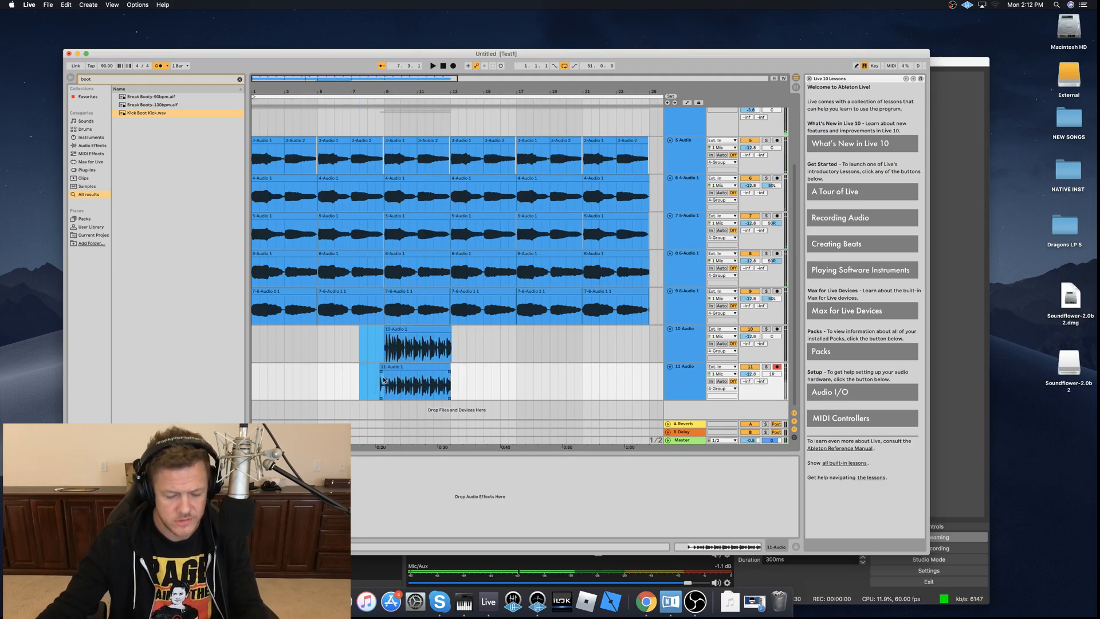
click(1, 126)
click(12, 5)
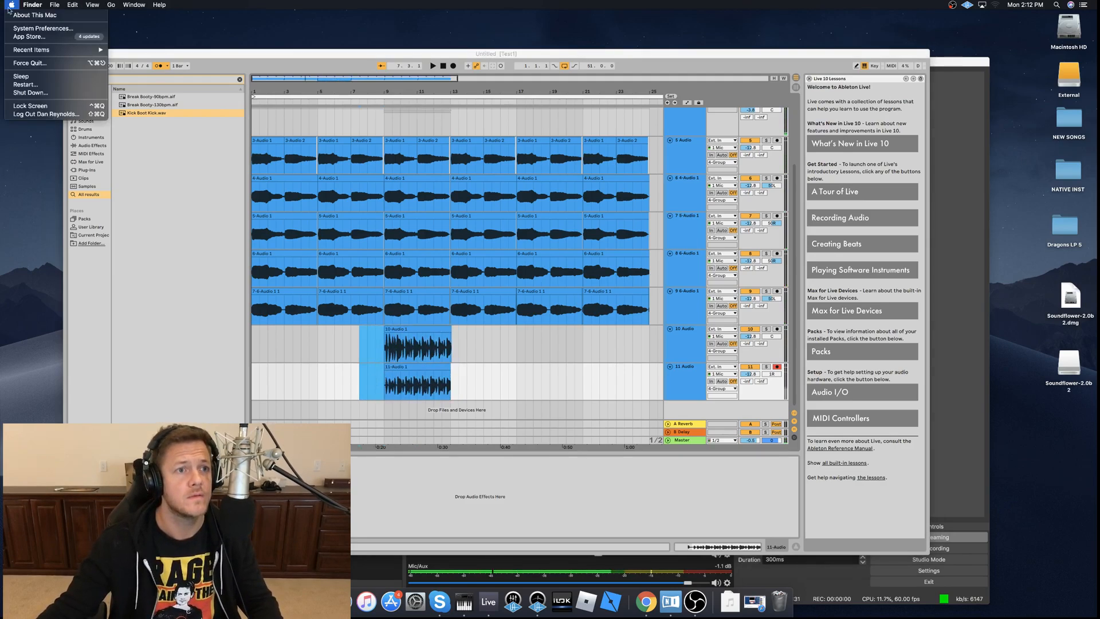
click(26, 36)
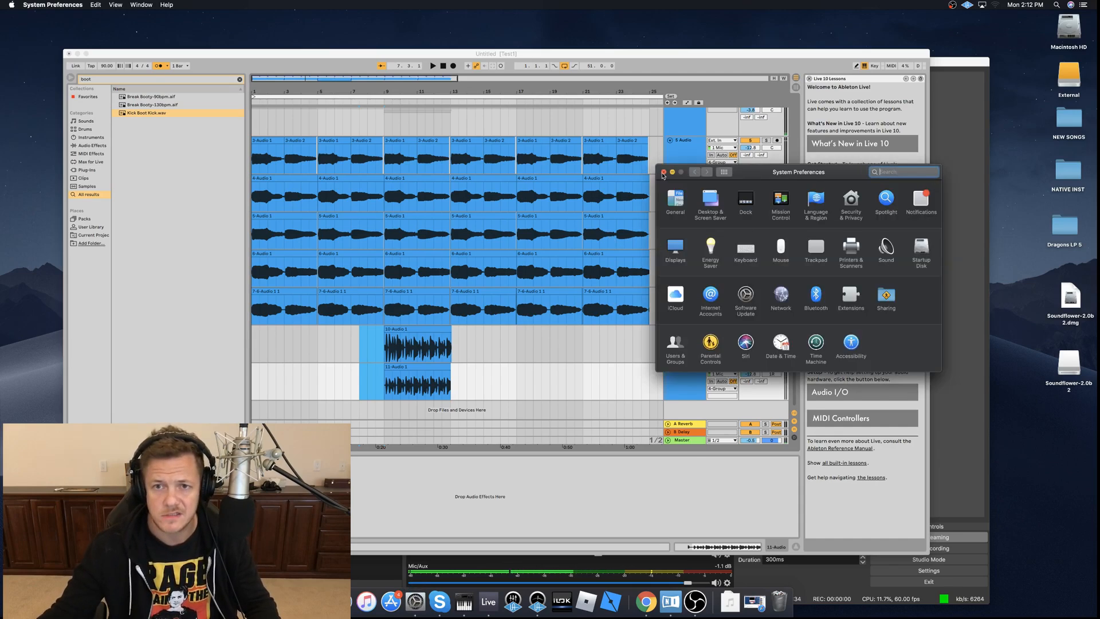
click(663, 172)
Set the audio buffer size to 256 samples in Live's audio preferences.
click(346, 54)
click(26, 5)
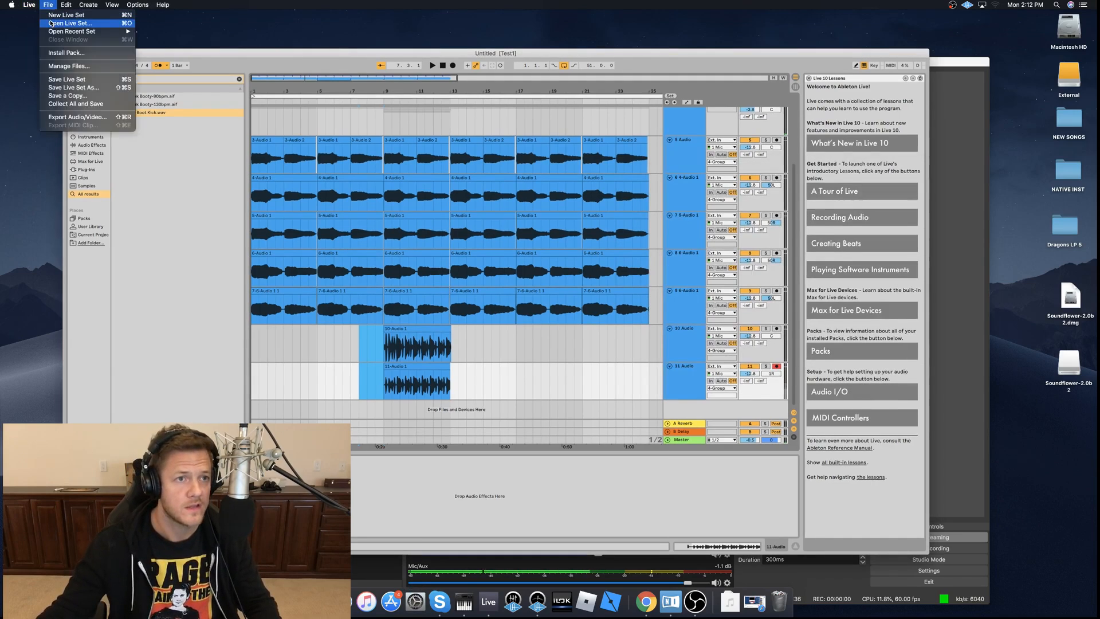
click(25, 28)
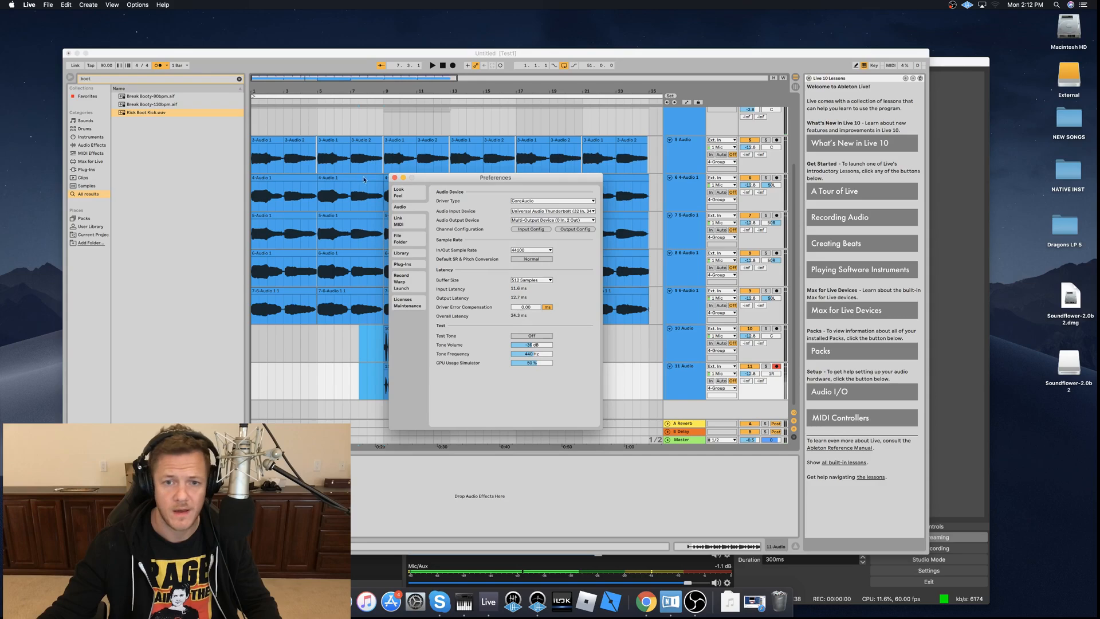
click(524, 337)
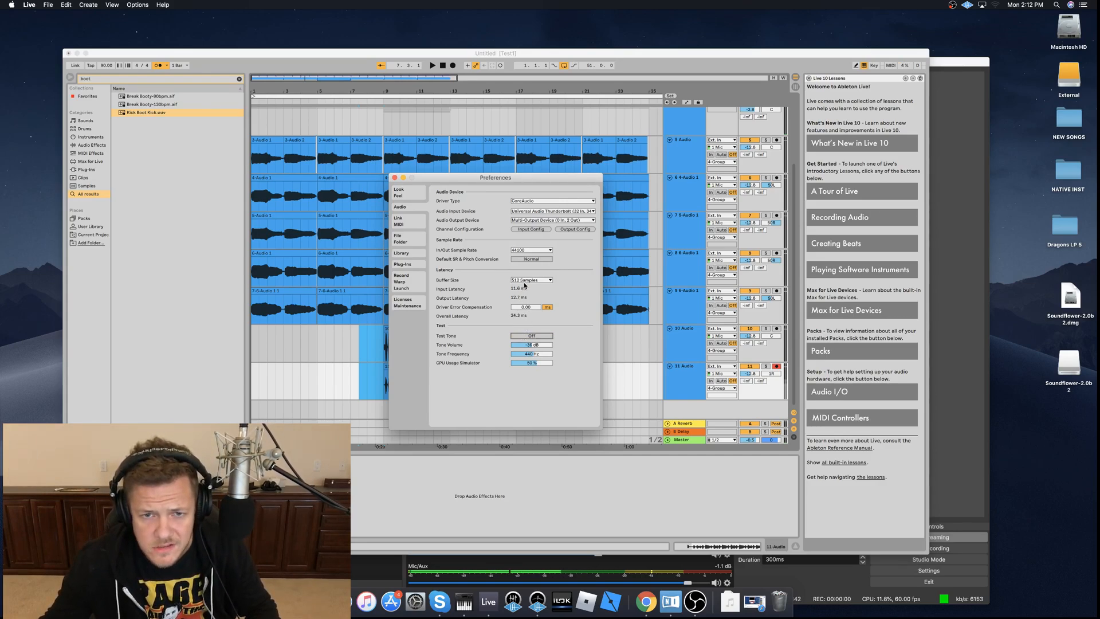
click(525, 280)
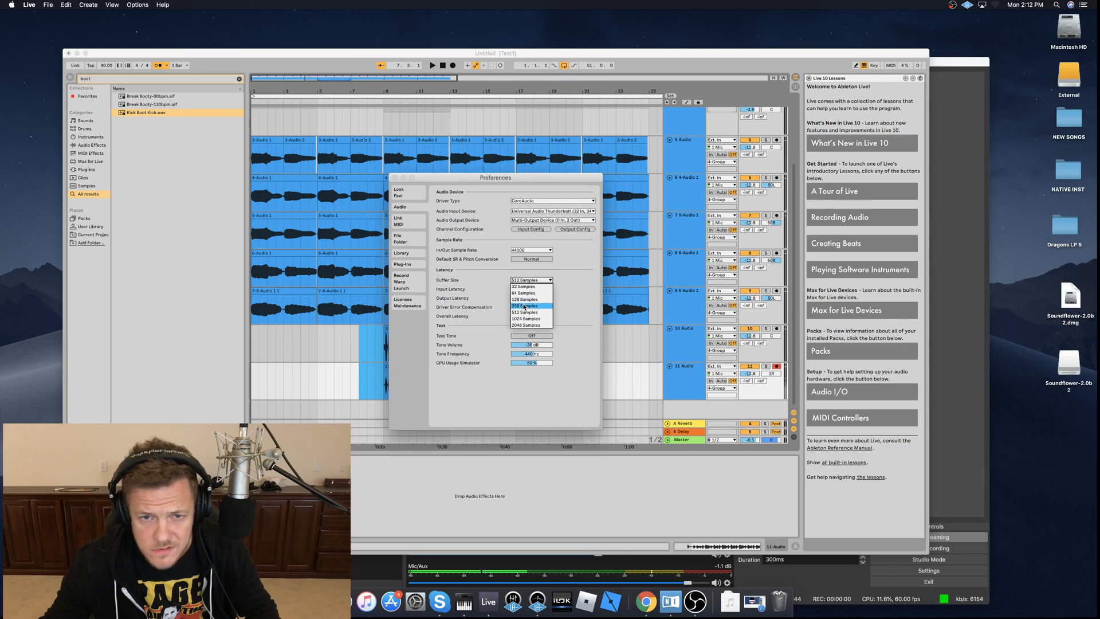
click(545, 307)
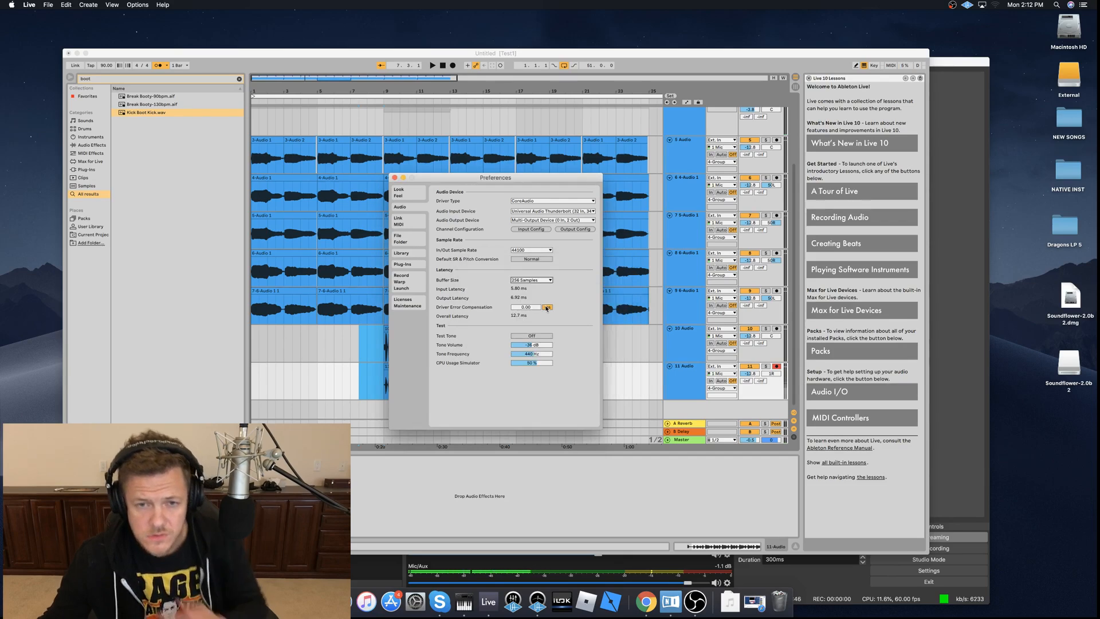
click(395, 178)
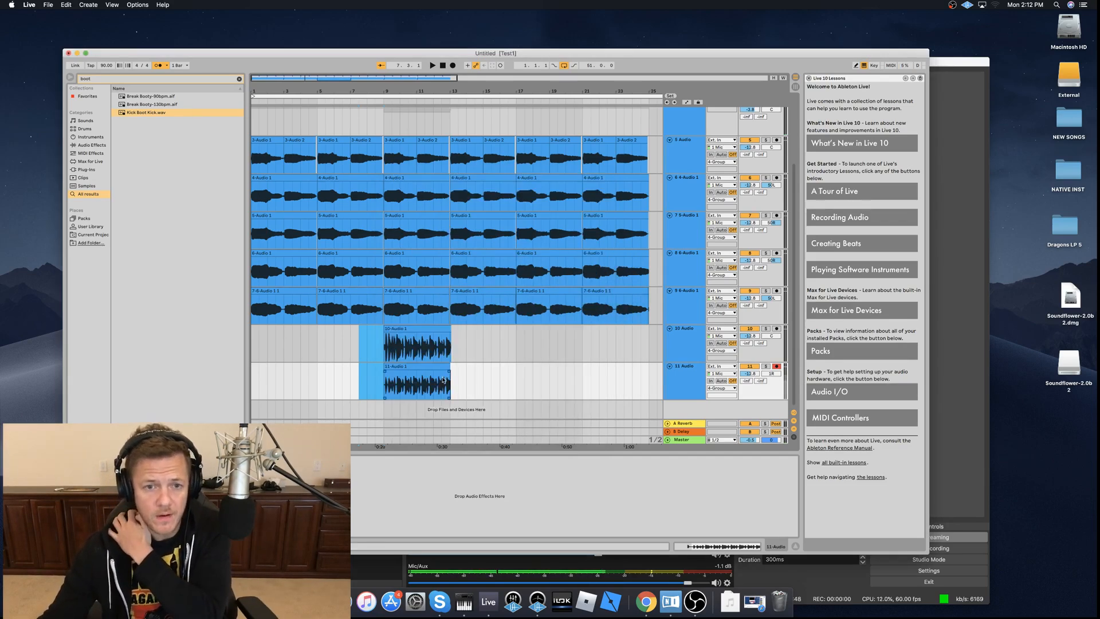
Play the two new takes from bar 9 at close zoom and shift both clips slightly earlier.
drag(383, 341, 458, 385)
drag(319, 79, 312, 83)
key(space)
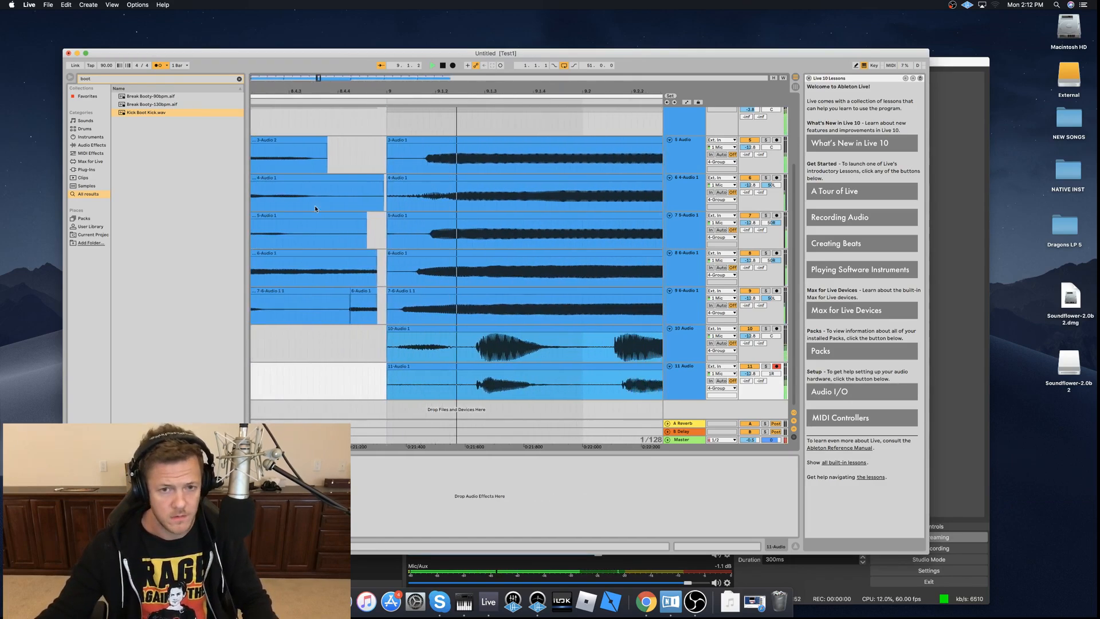
key(space)
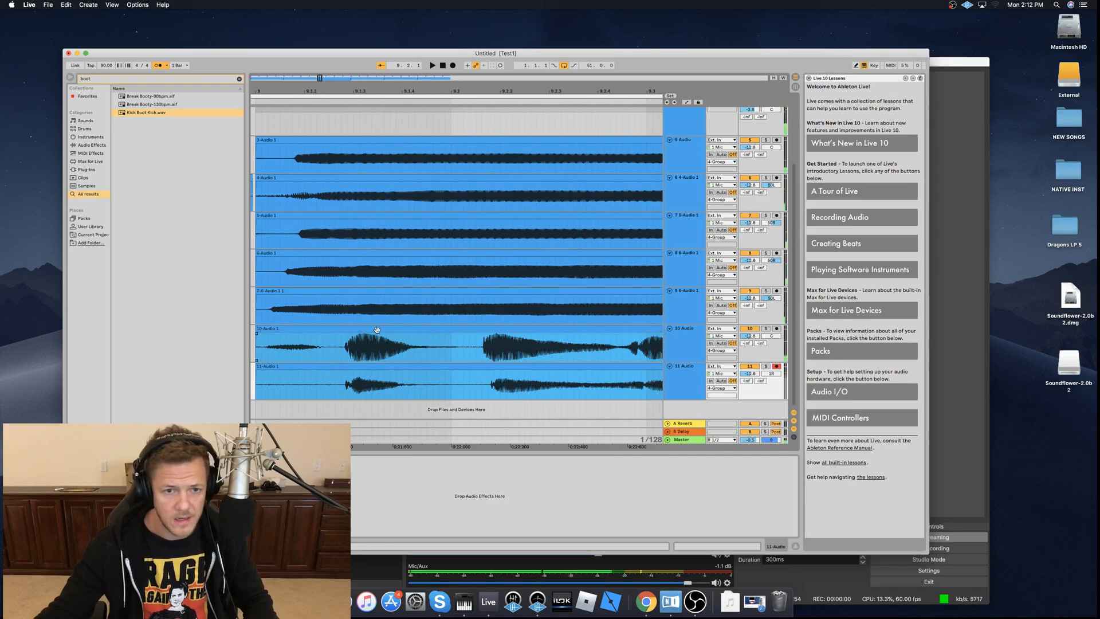
key(space)
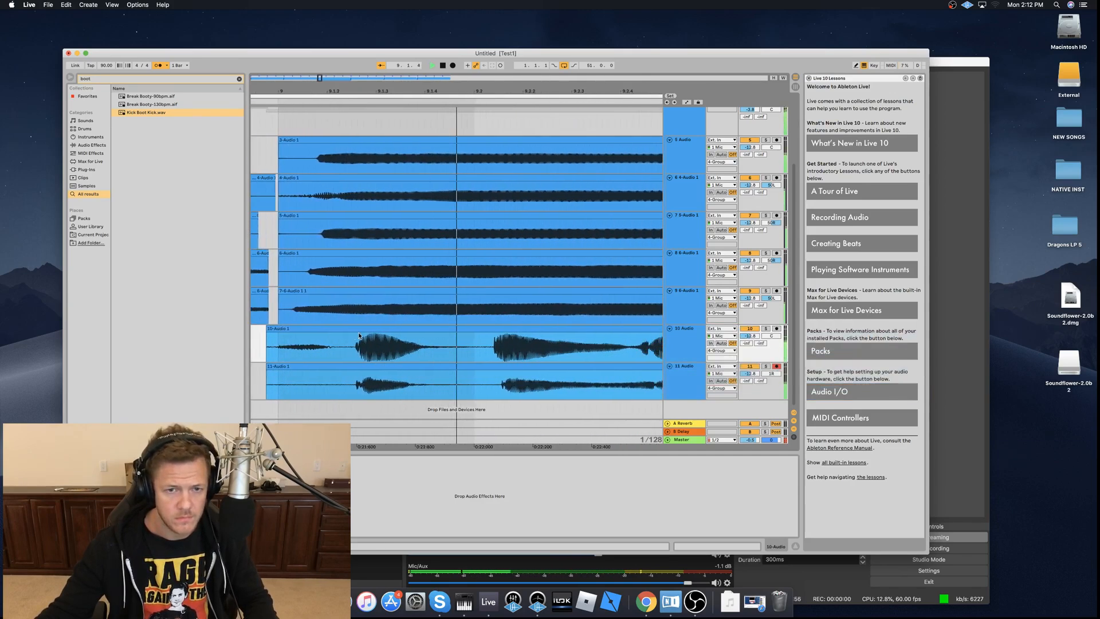
key(space)
key(space)
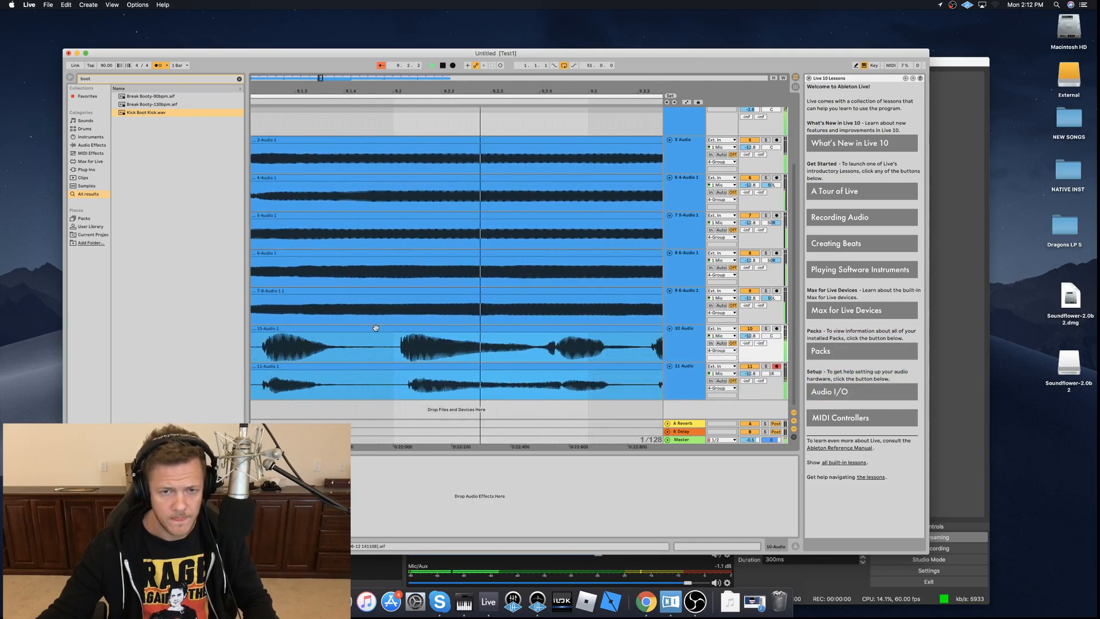
key(space)
Remove the quiet lead-in before the first hit of both new takes and trim their ends at bar 13.
drag(449, 338, 533, 380)
key(Delete)
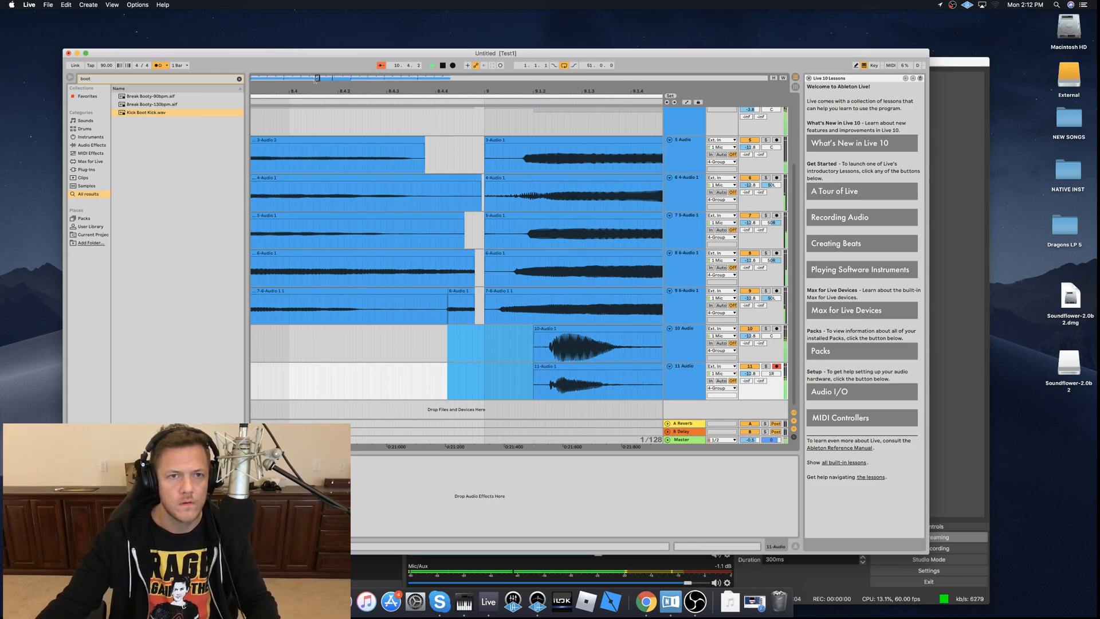
drag(317, 78, 331, 40)
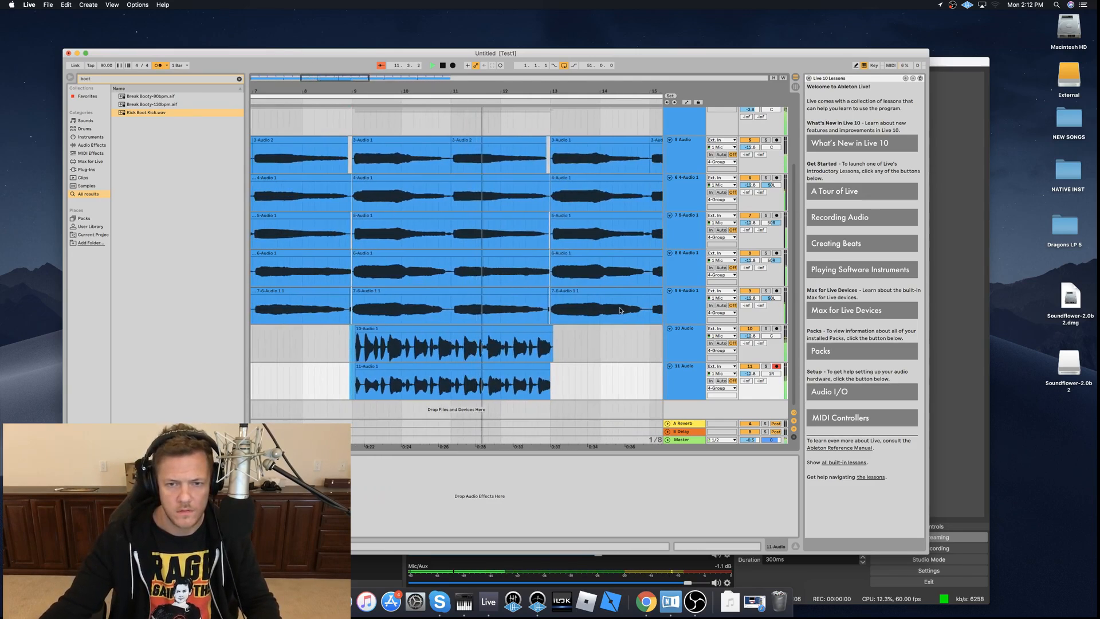
drag(577, 345, 551, 381)
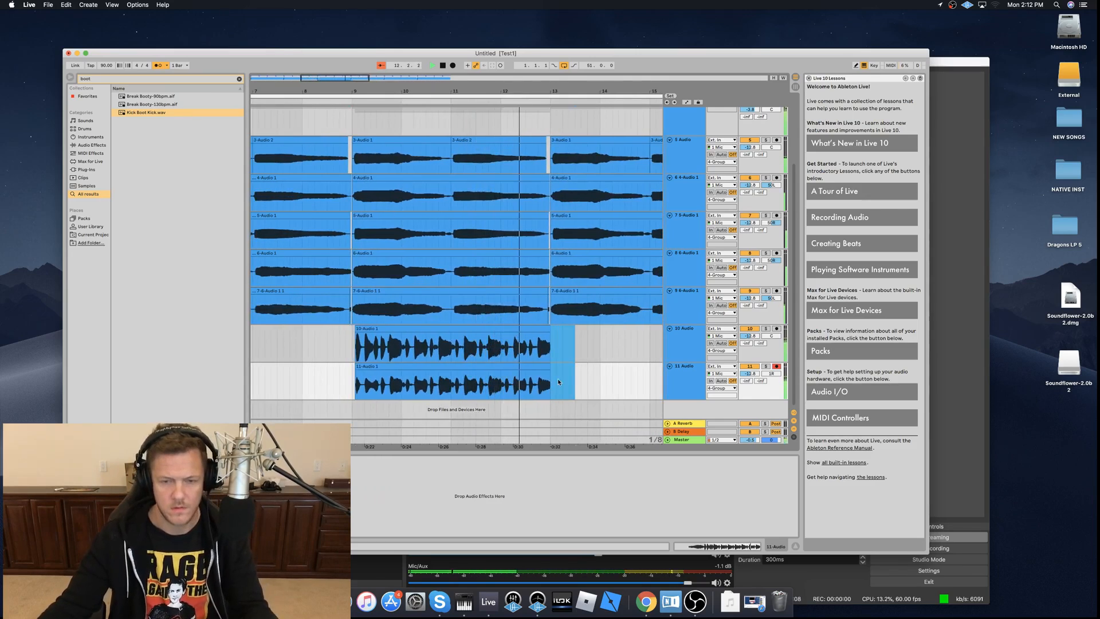
Duplicate the 11 Audio track twice and delete the copied clips from both duplicates.
click(677, 370)
key(super+d)
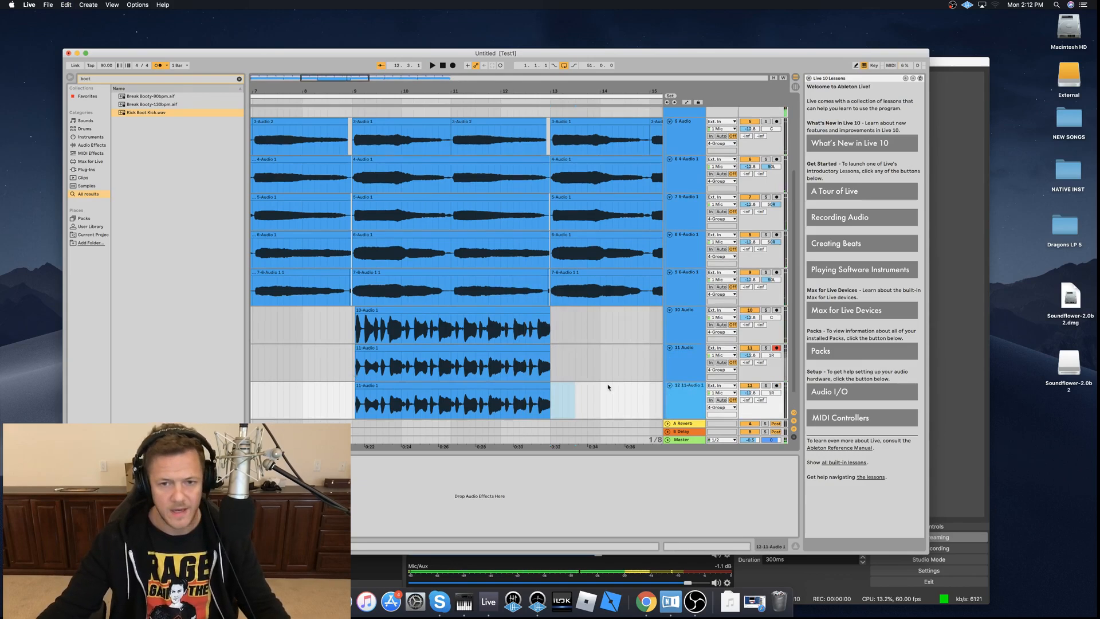
key(super+d)
drag(341, 373, 587, 401)
key(Delete)
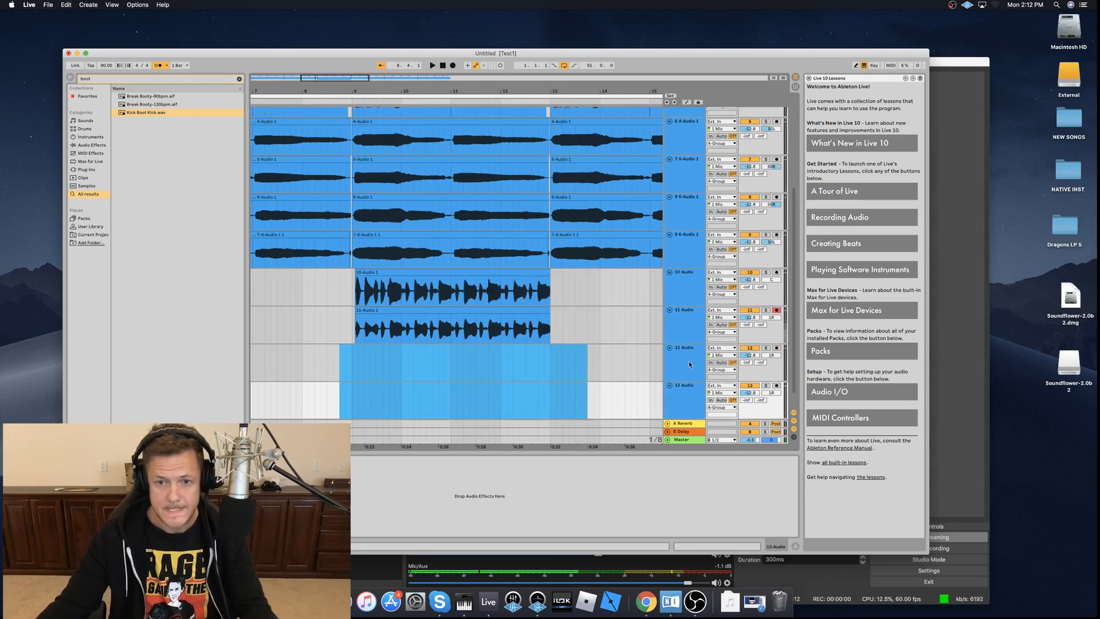
Arm the 12 Audio track and record a third microphone take from about bar 8 to bar 13.
click(699, 353)
click(777, 347)
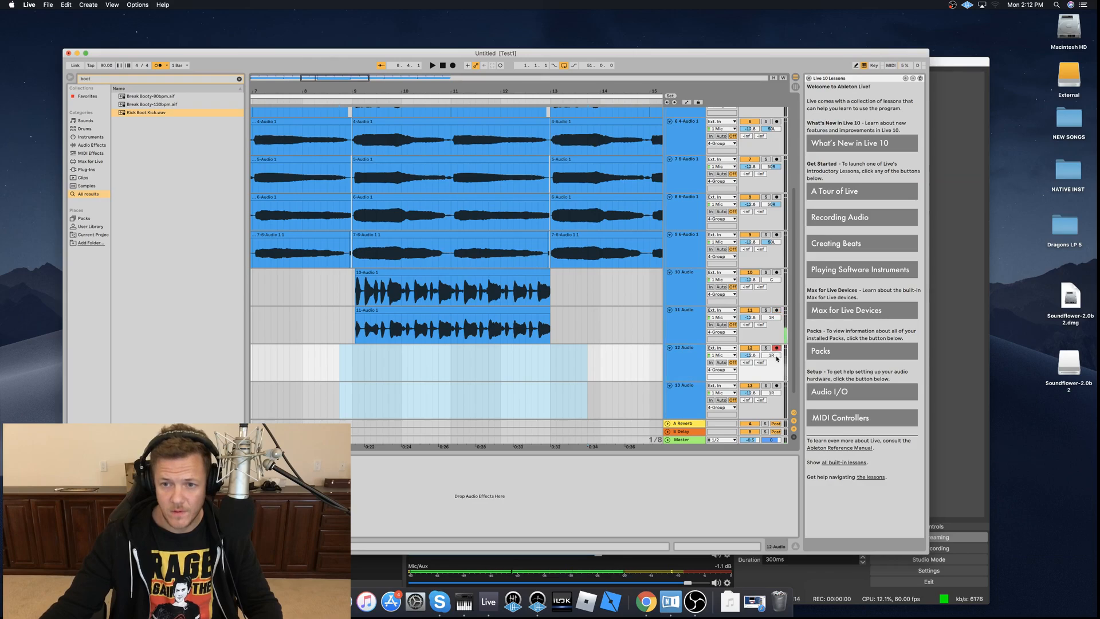
click(329, 355)
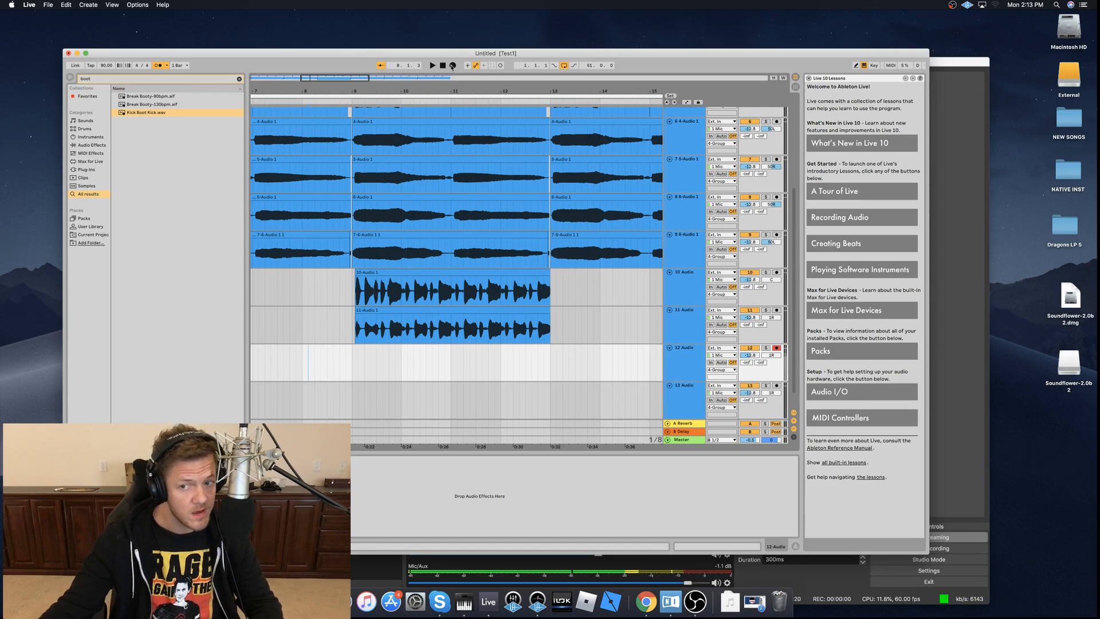
click(452, 65)
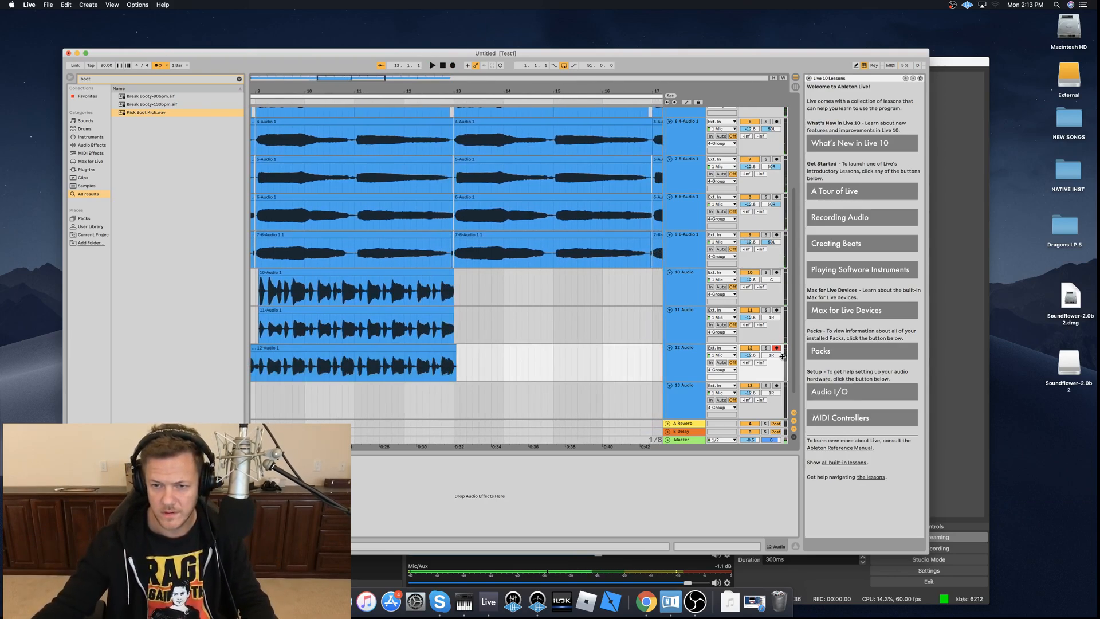
Arm the 13 Audio track and record a fourth microphone take from just after bar 8 to bar 13.
click(777, 385)
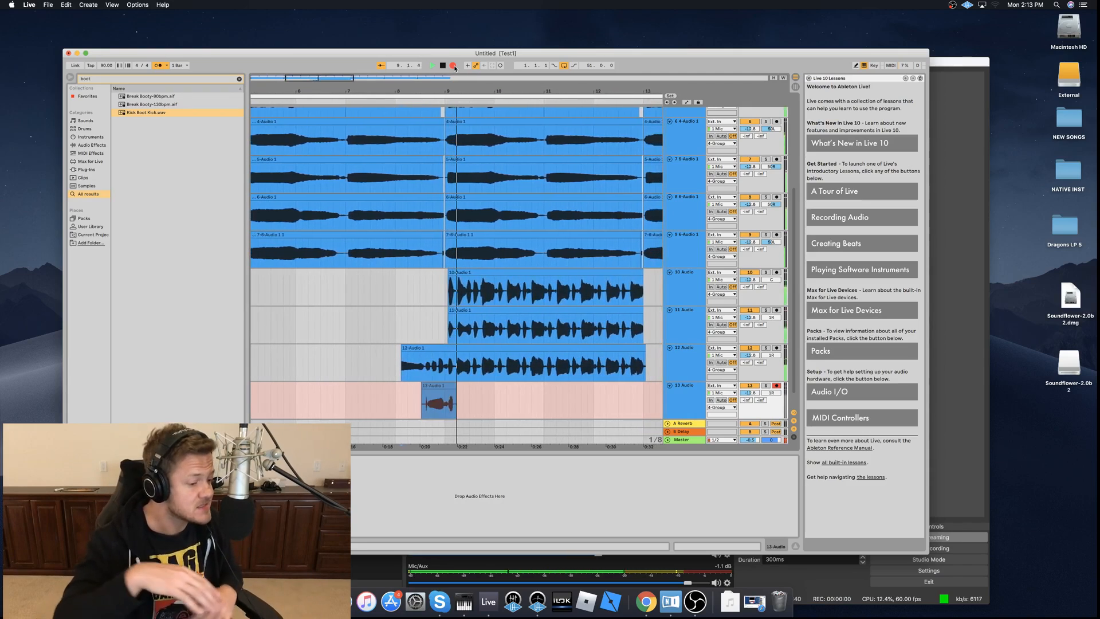
click(431, 66)
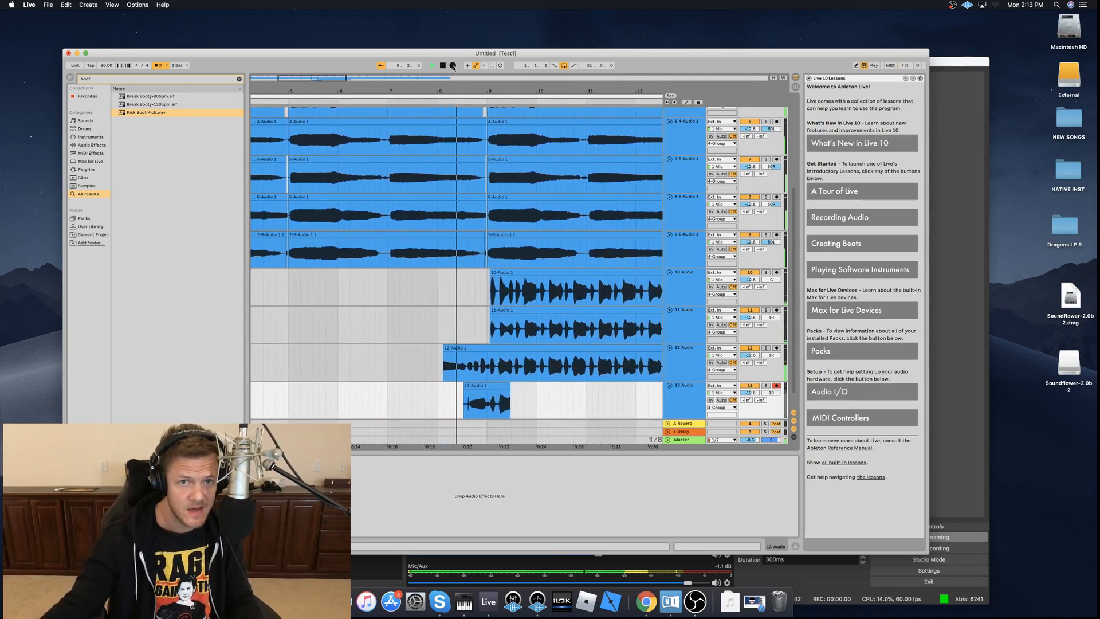
click(453, 66)
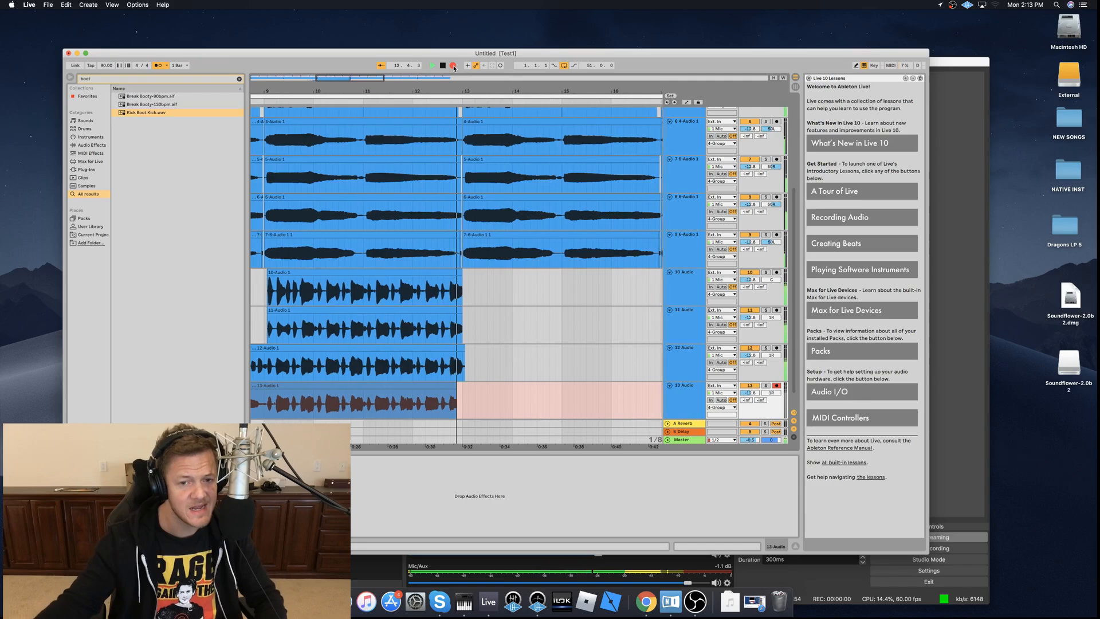
key(space)
Remove the parts of the 12 Audio and 13 Audio takes that lie before bar 9.
scroll(442, 309, left, 3)
drag(285, 326, 325, 397)
drag(260, 348, 326, 391)
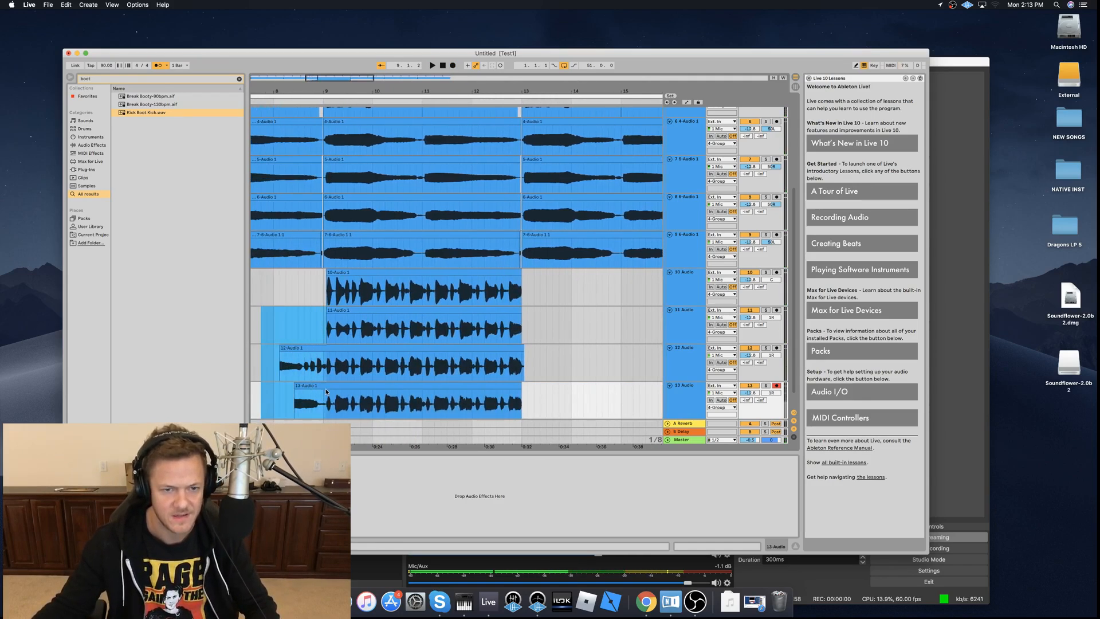
drag(324, 327, 273, 396)
key(Delete)
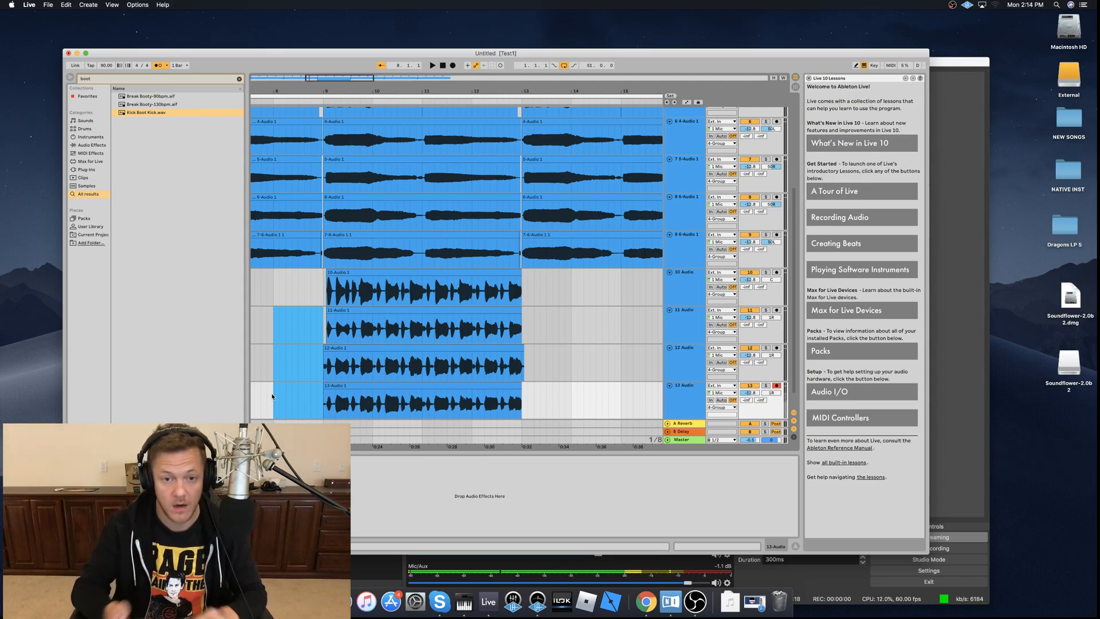
Switch to Safari, load the Twitch site and open the account settings.
click(342, 602)
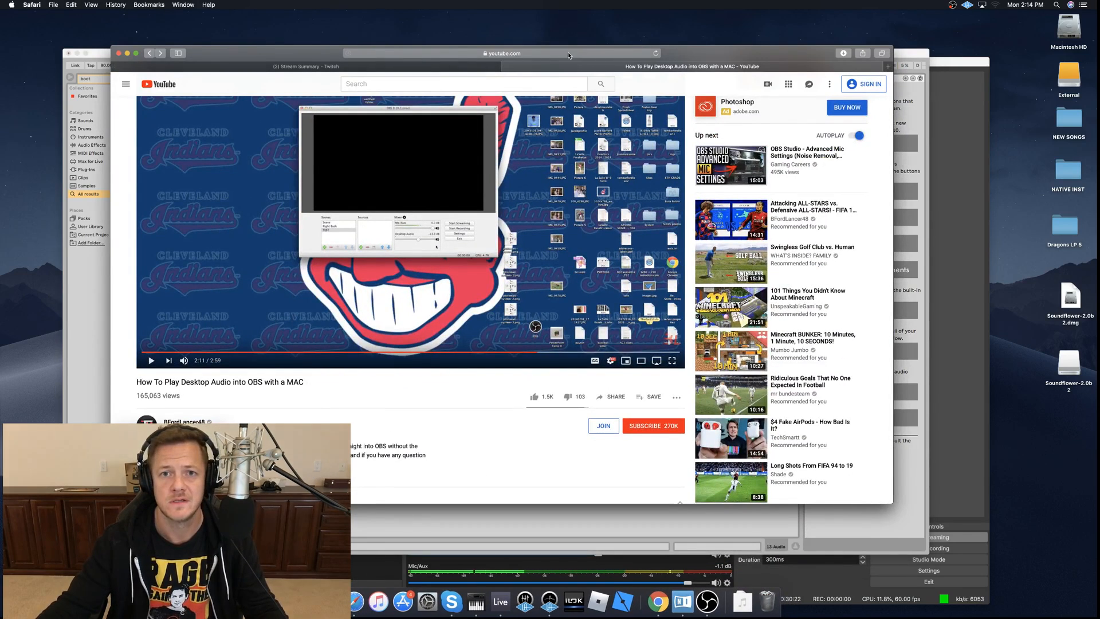
click(573, 54)
text(twit)
key(Return)
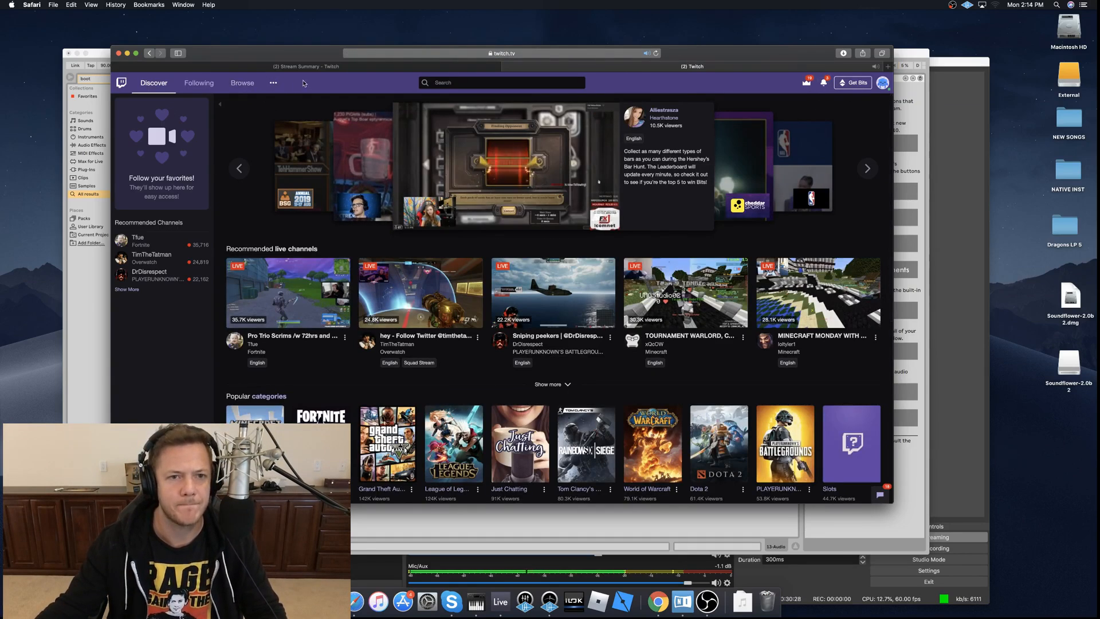
click(883, 83)
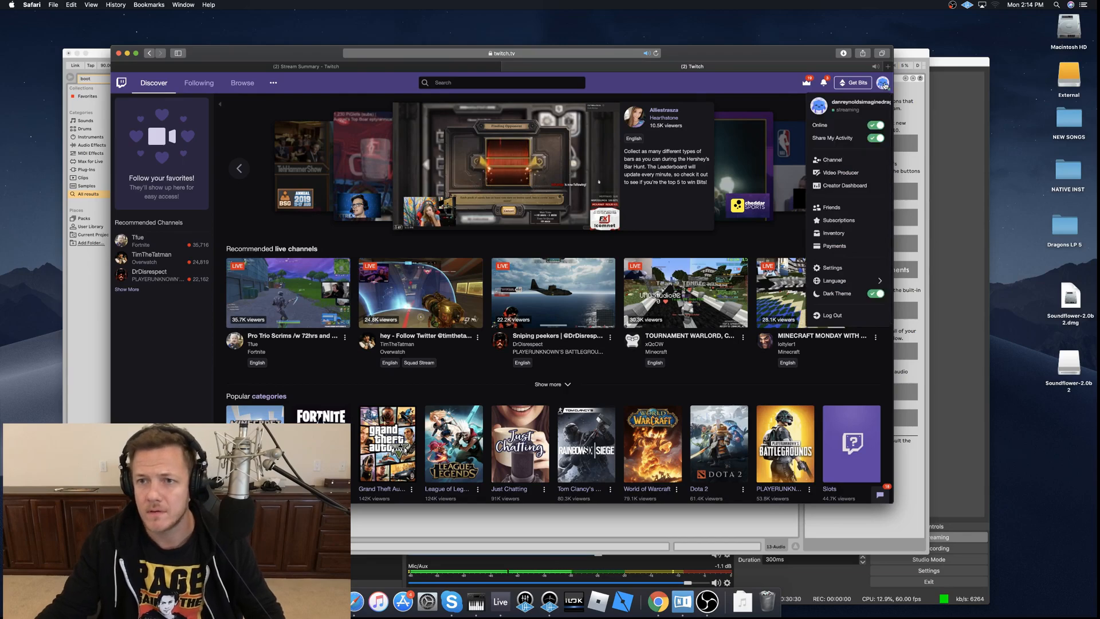
click(884, 84)
click(883, 84)
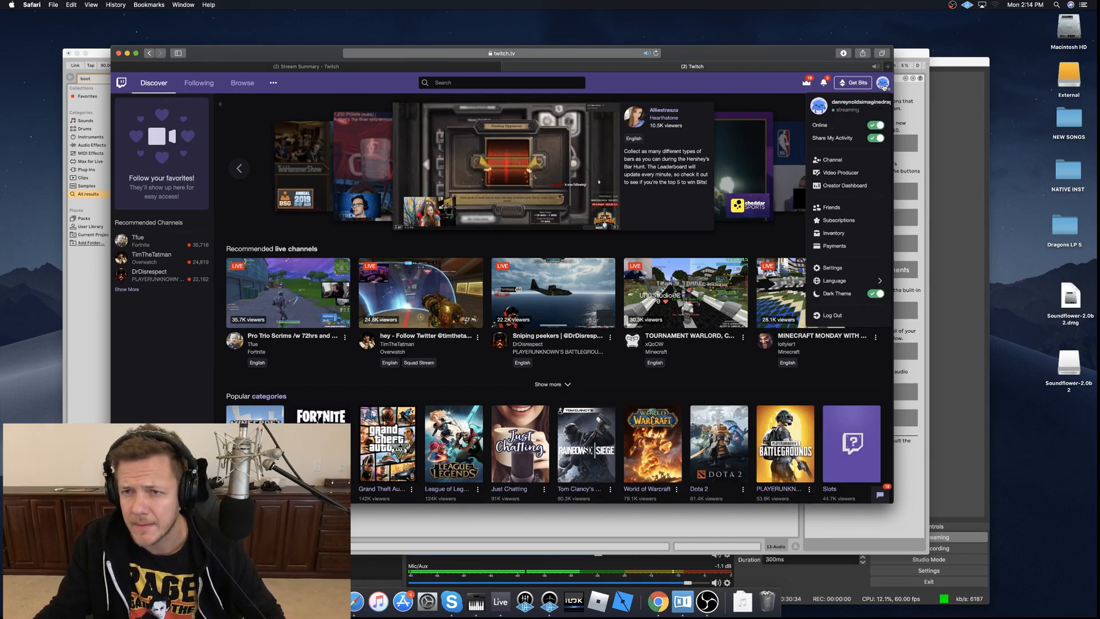
click(832, 268)
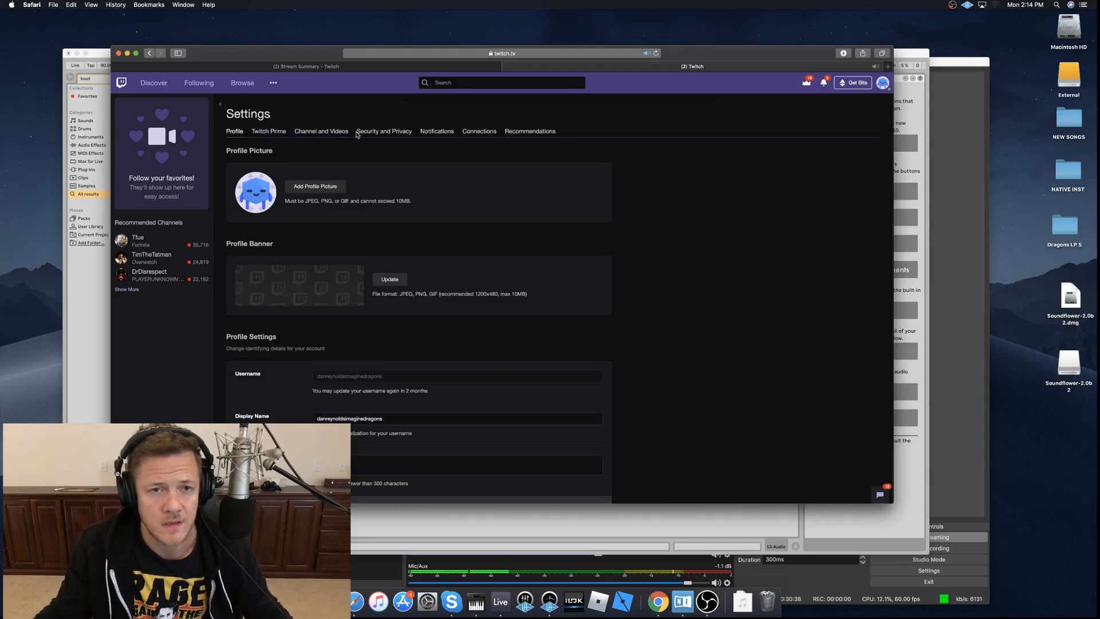
Examine the Twitch channel settings, from the stream key and broadcast preferences to the hosting and raid options.
click(315, 133)
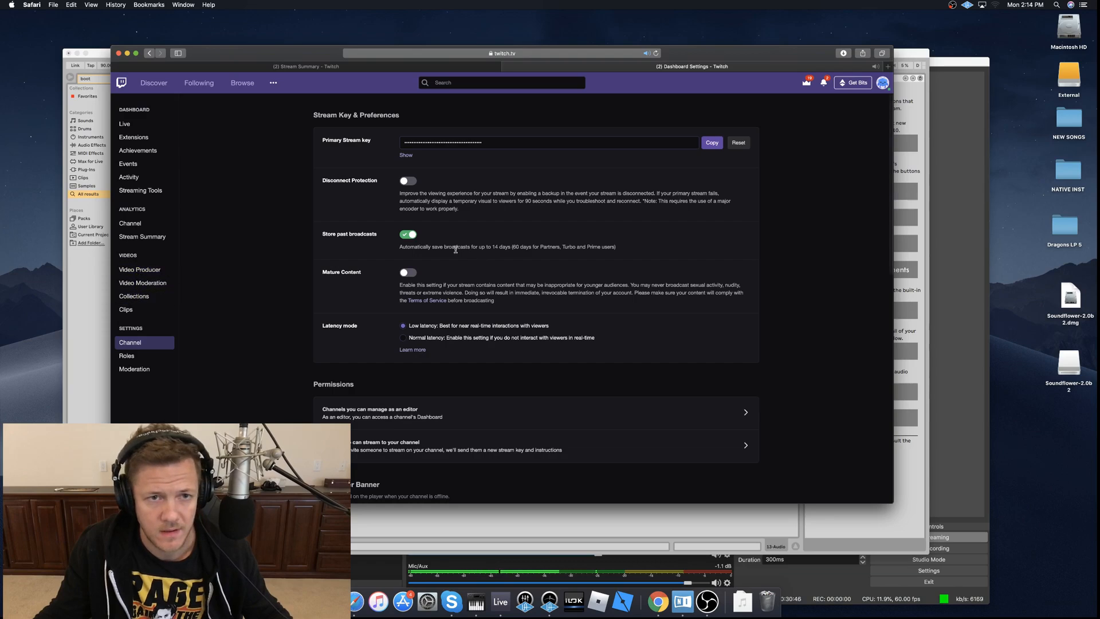
scroll(457, 253, down, 5)
scroll(457, 253, up, 1)
scroll(650, 145, up, 4)
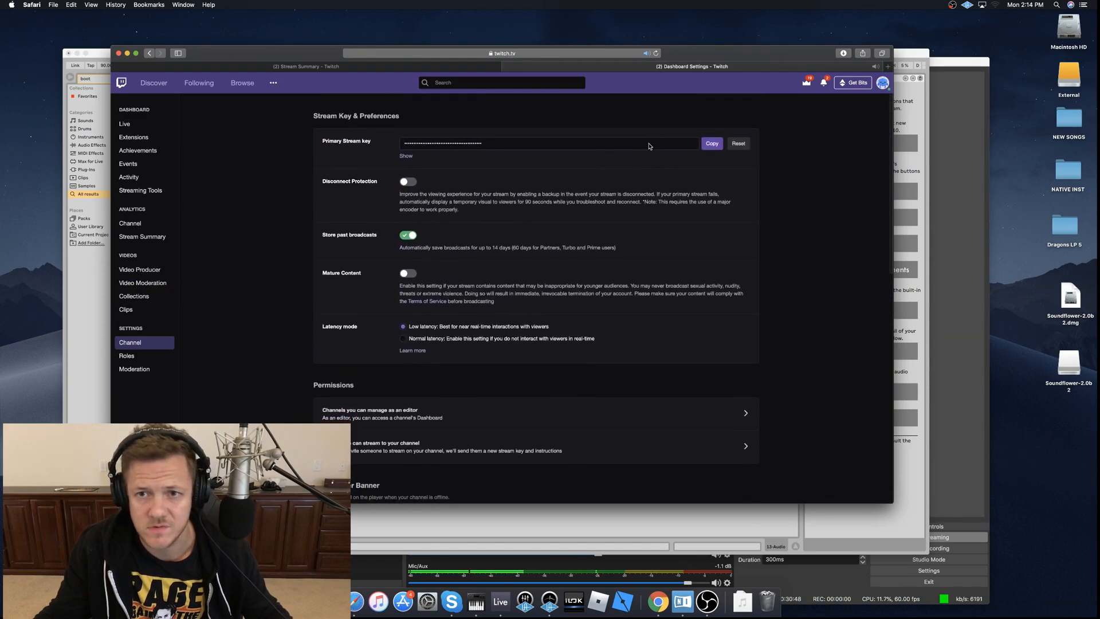
scroll(550, 197, down, 10)
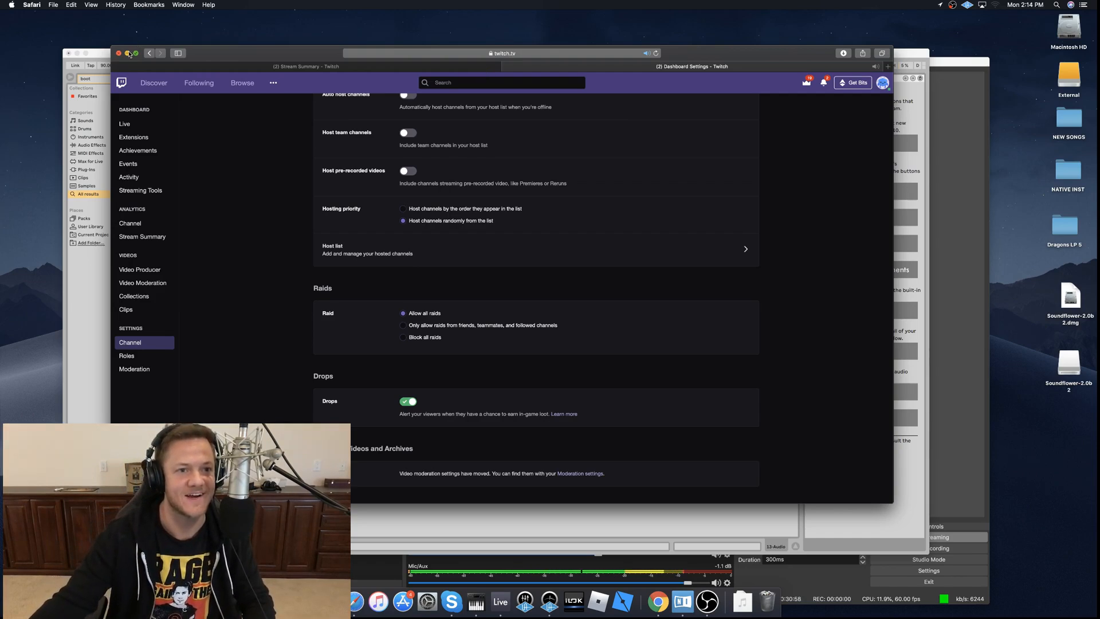
Minimize the Twitch browser window and switch to OBS.
click(128, 53)
click(694, 610)
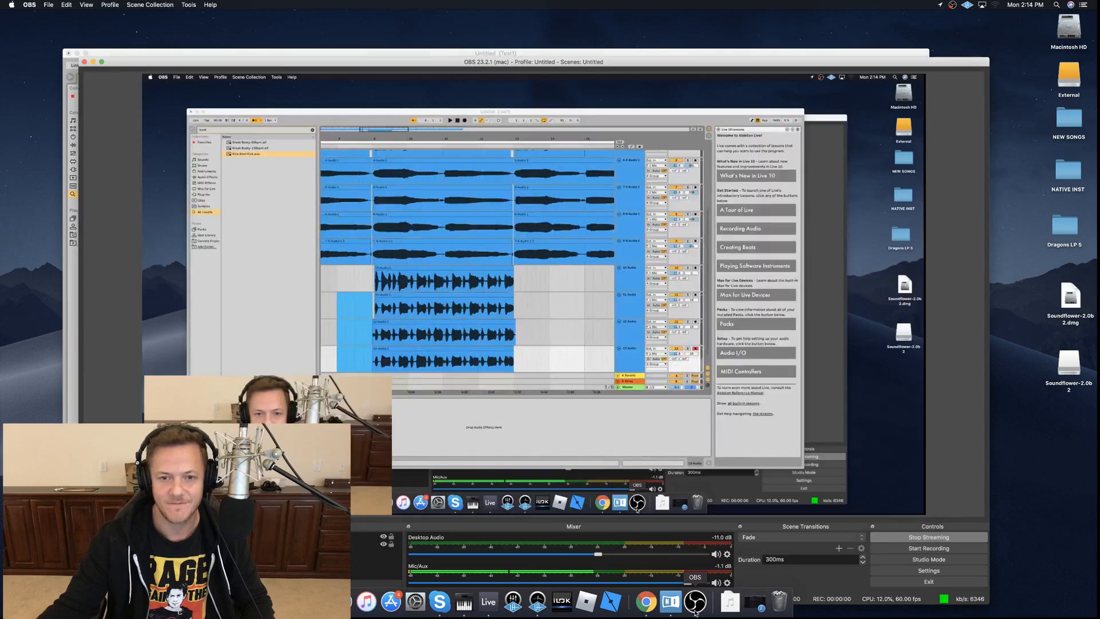
Examine the General, Stream, Output and Video sections of the OBS preferences, and close them without saving changes.
click(29, 5)
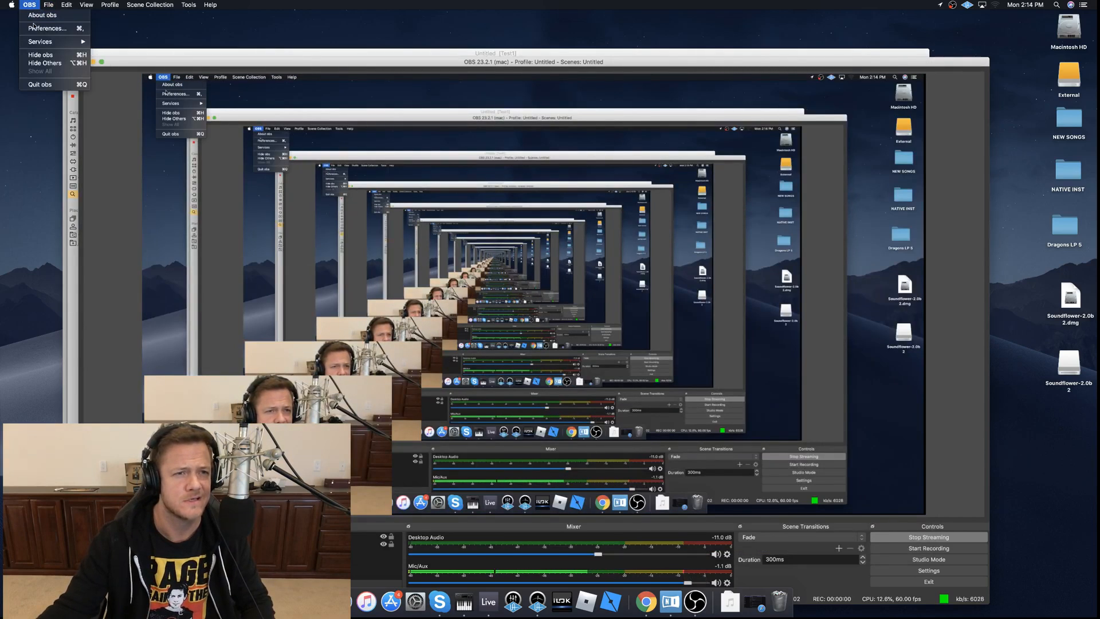
click(34, 28)
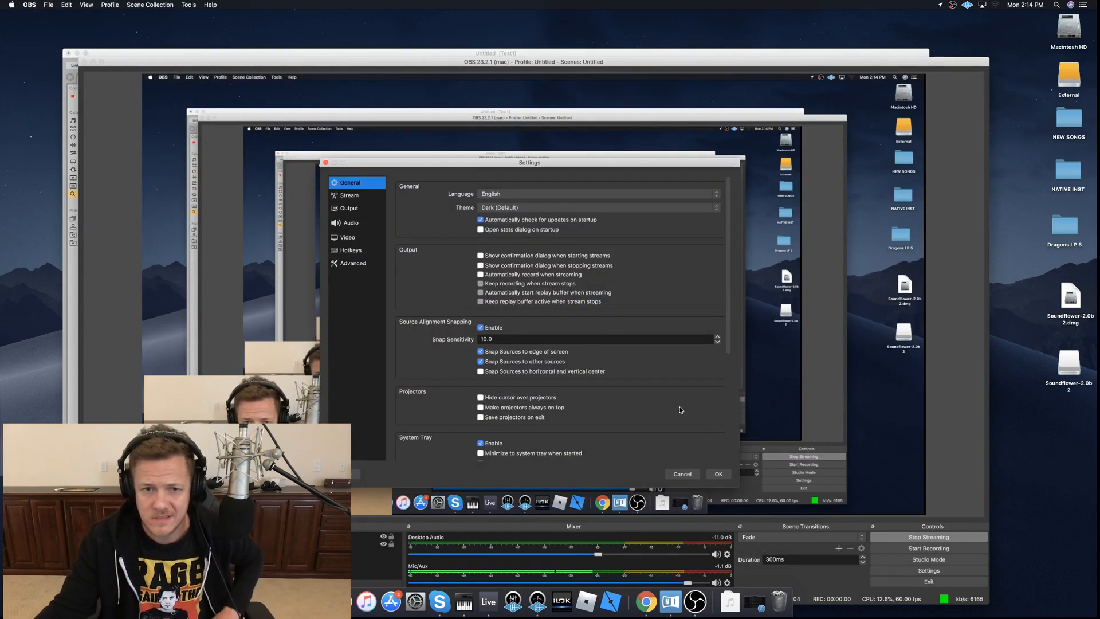
click(351, 196)
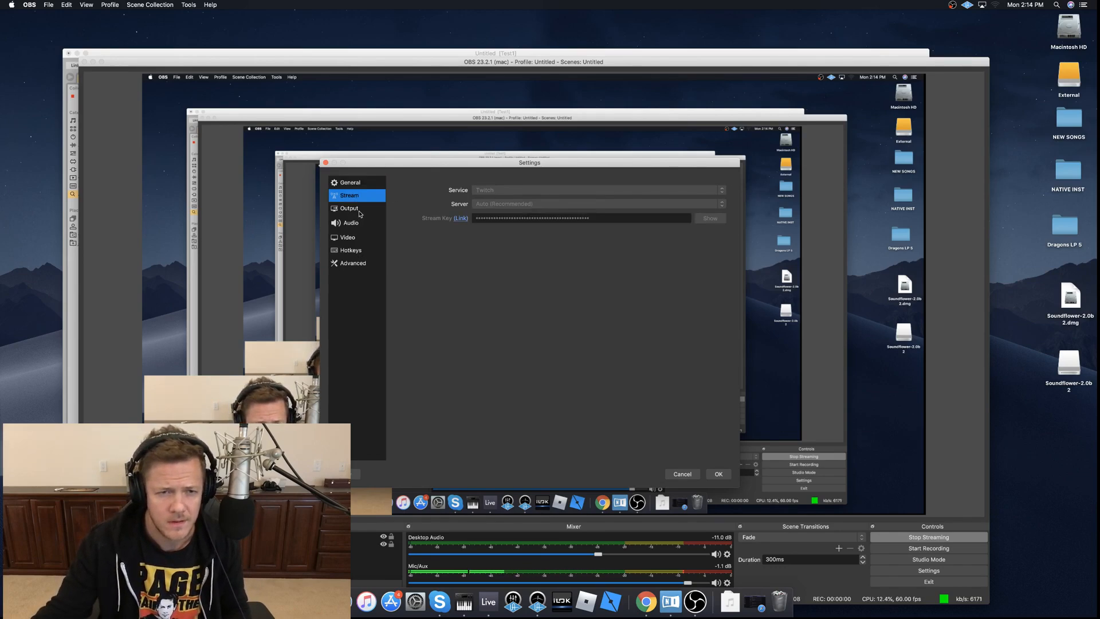
click(350, 208)
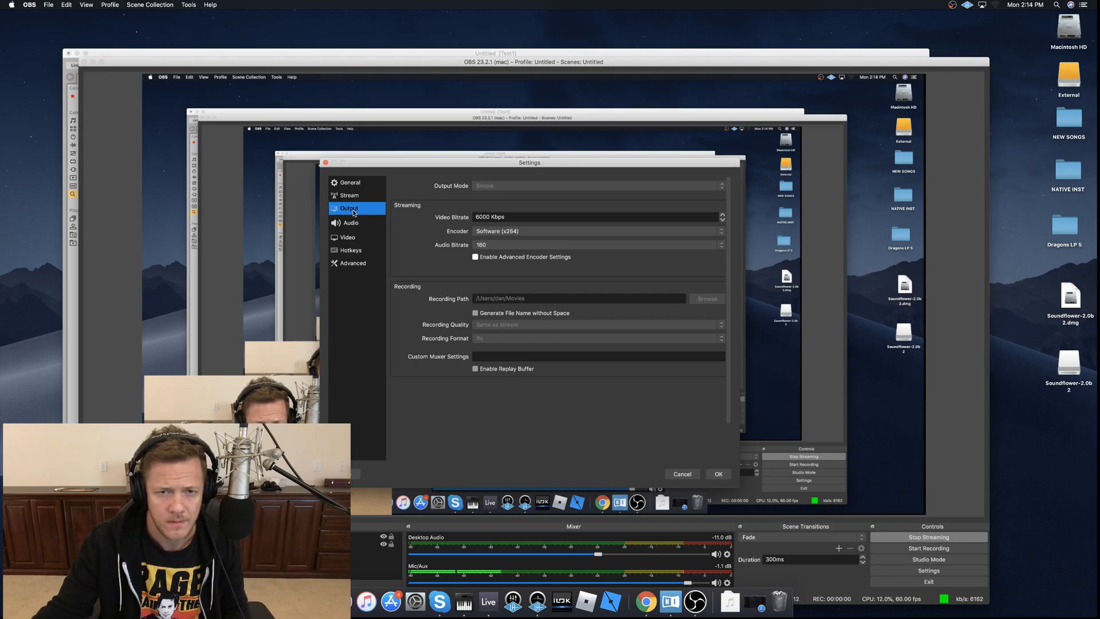
click(350, 183)
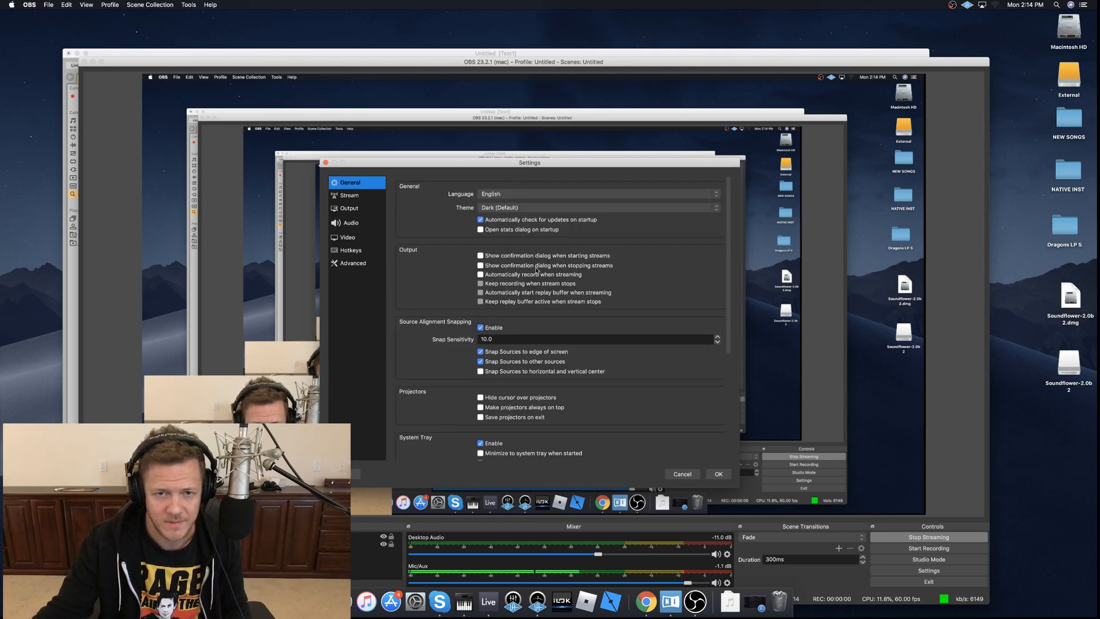
scroll(538, 266, down, 10)
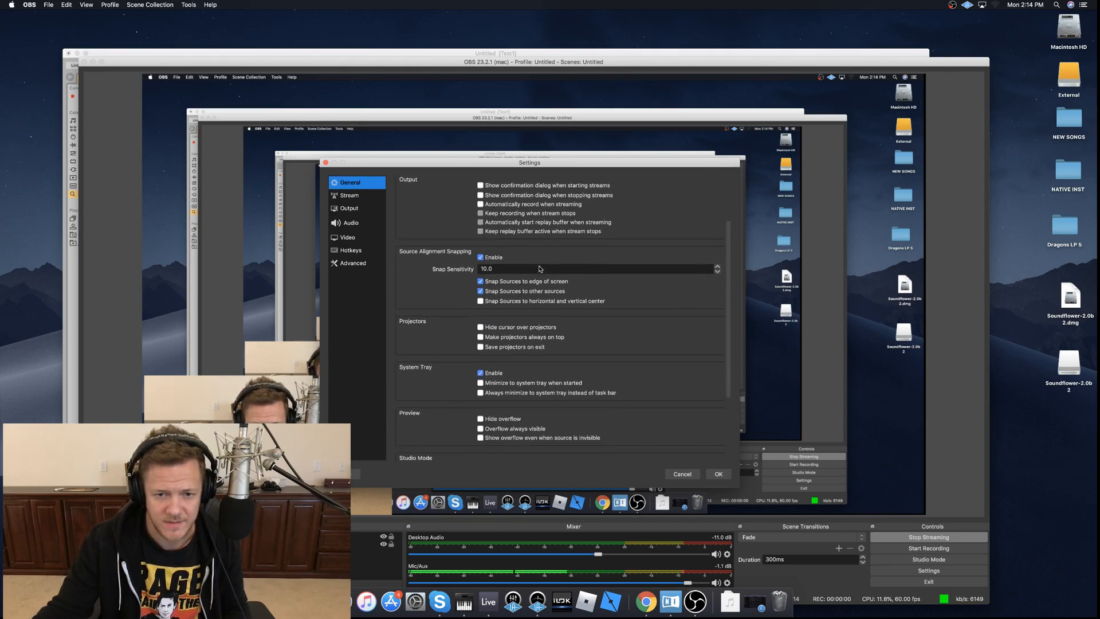
click(348, 238)
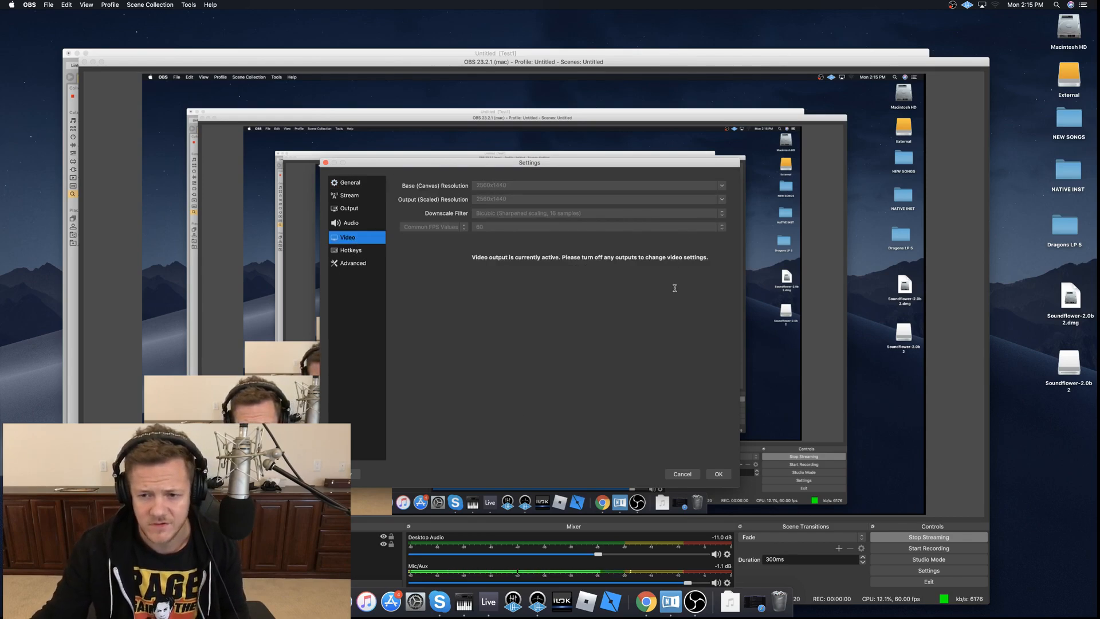
click(691, 475)
click(807, 460)
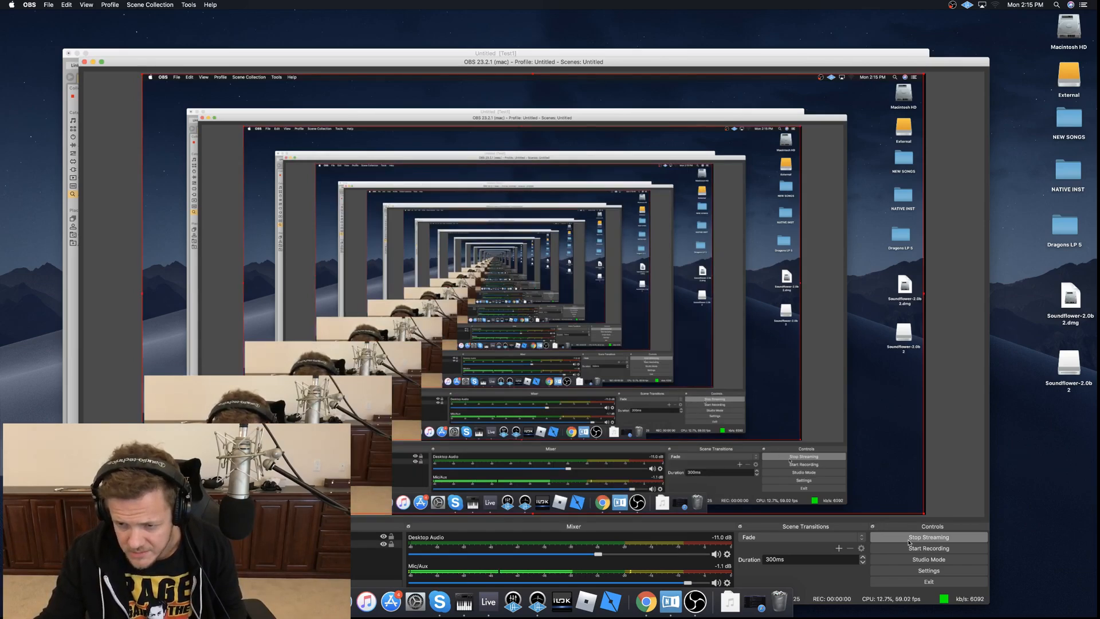